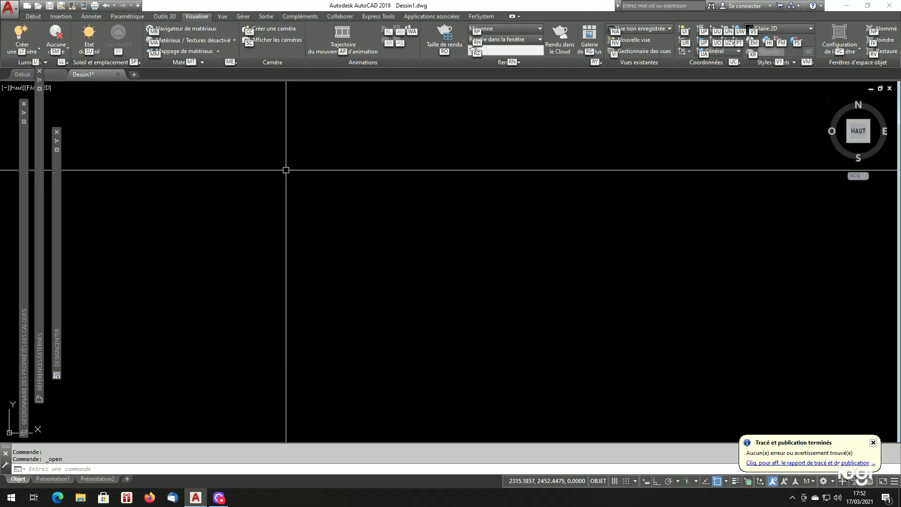
- Open the drawing 1070_OH1_COF114_A_Piles.dwg and ignore its unresolved reference files
click(38, 6)
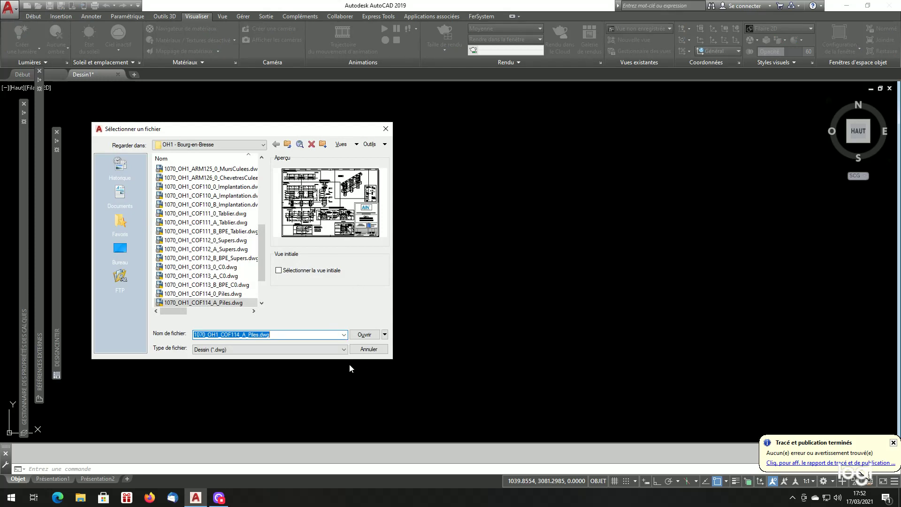
double_click(192, 303)
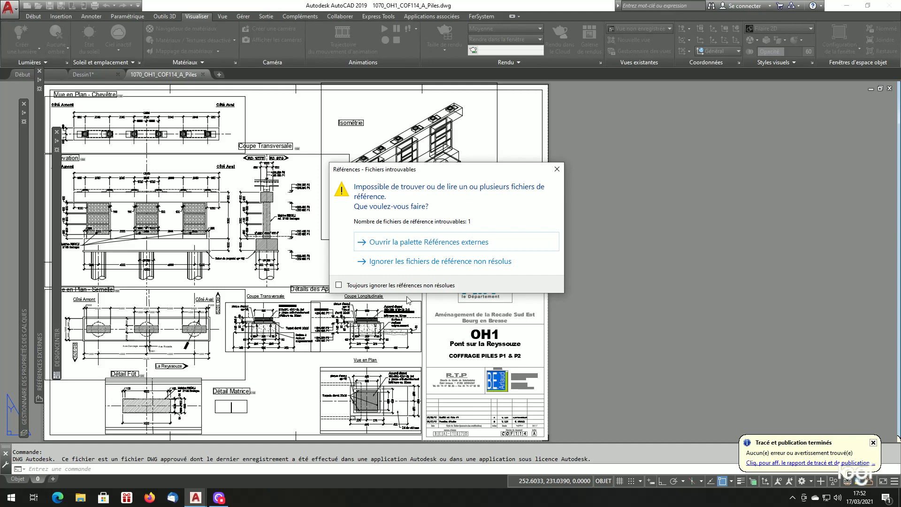
click(440, 261)
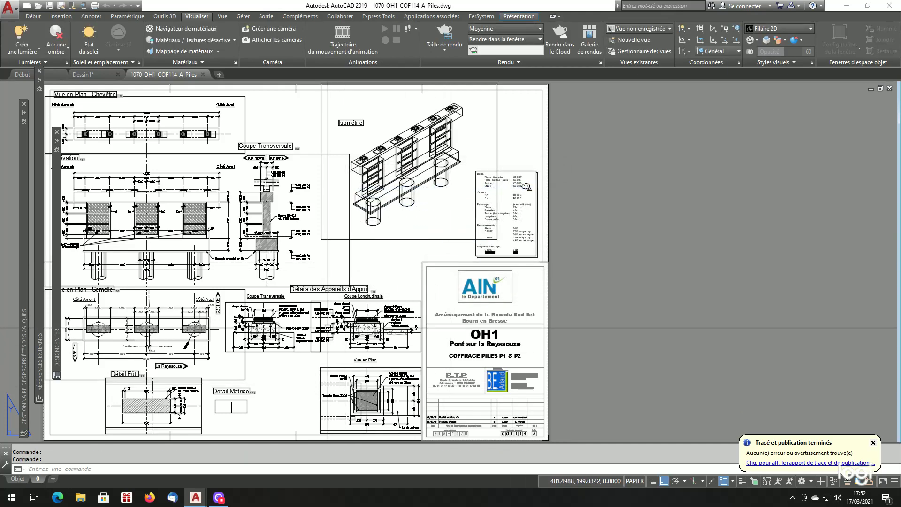
- Look over the pier formwork sheet, including the isometric and elevation views, and switch to model space
scroll(390, 156, up, 4)
scroll(380, 265, down, 2)
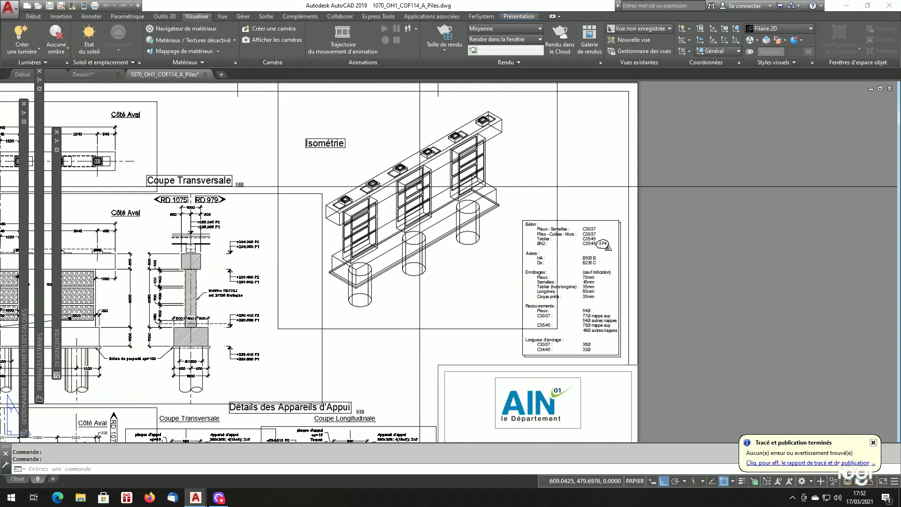
scroll(322, 202, up, 2)
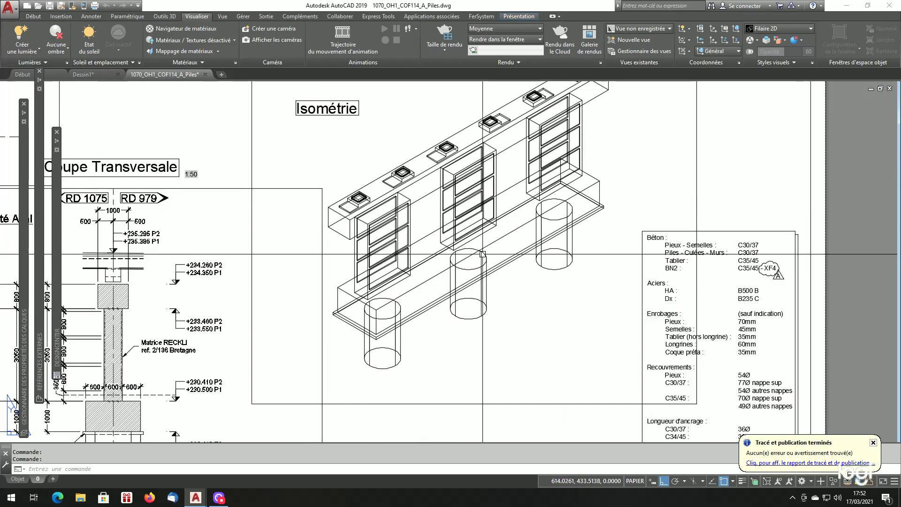
scroll(482, 254, down, 2)
scroll(446, 272, down, 2)
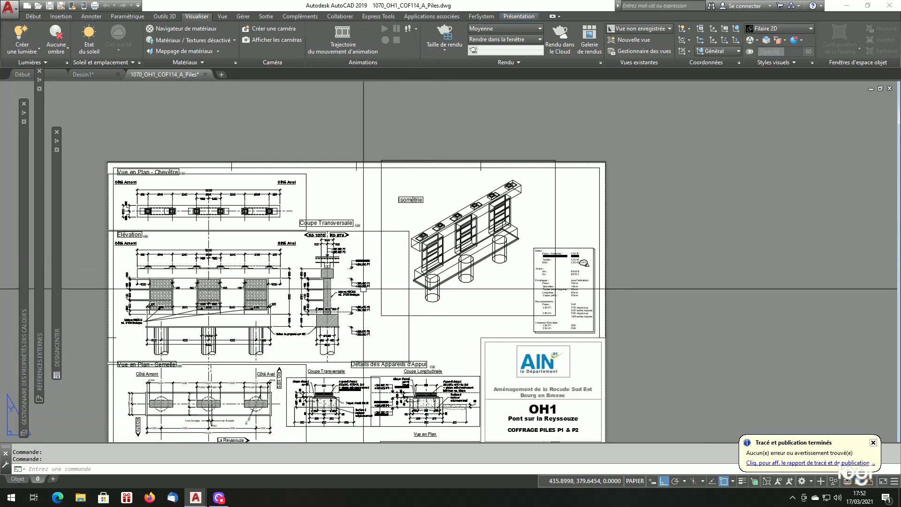
scroll(229, 329, up, 2)
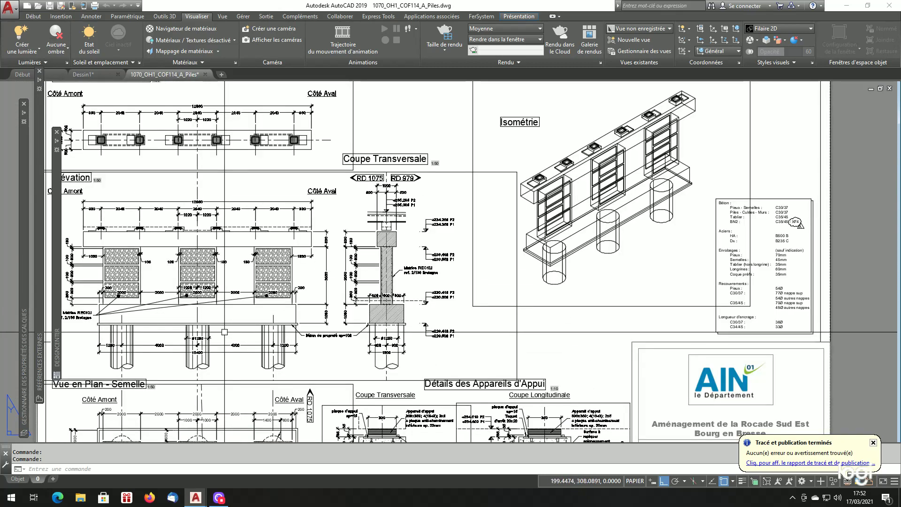
click(21, 482)
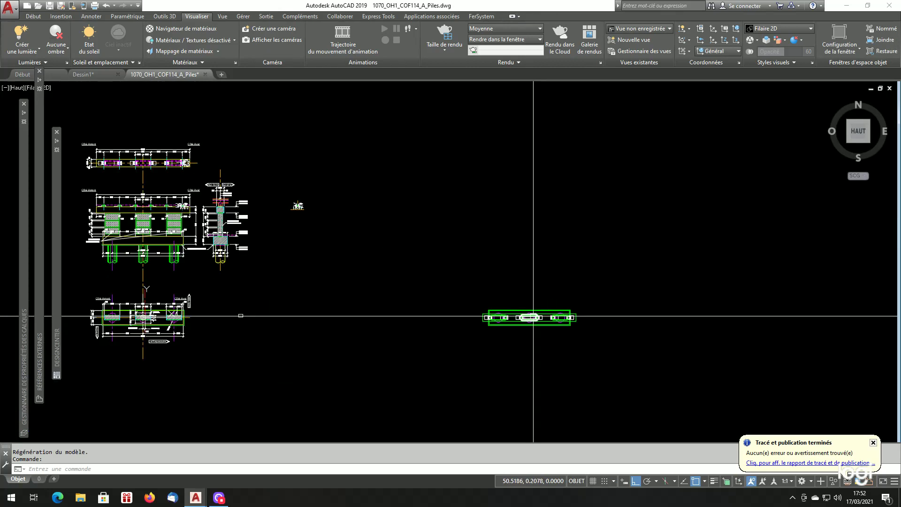
- Show the 3D pier model in the predefined south-west isometric view
text(vu)
key(Return)
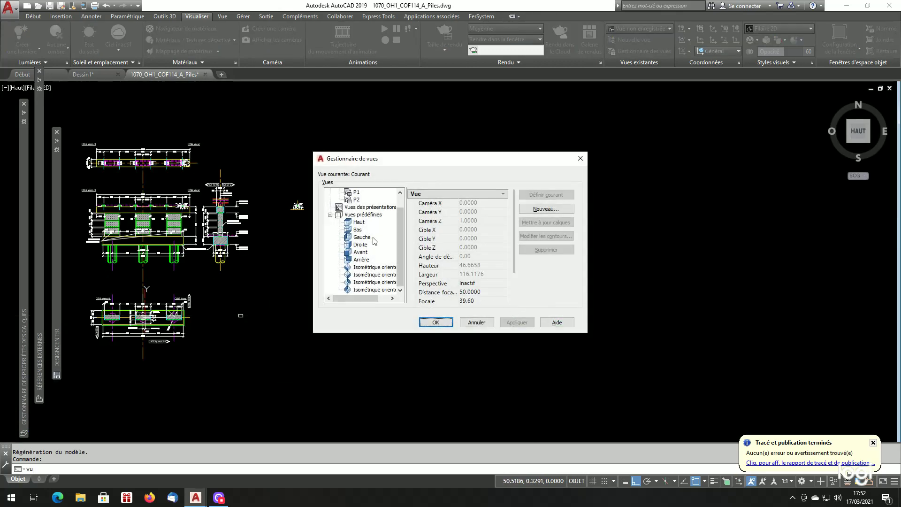
click(376, 267)
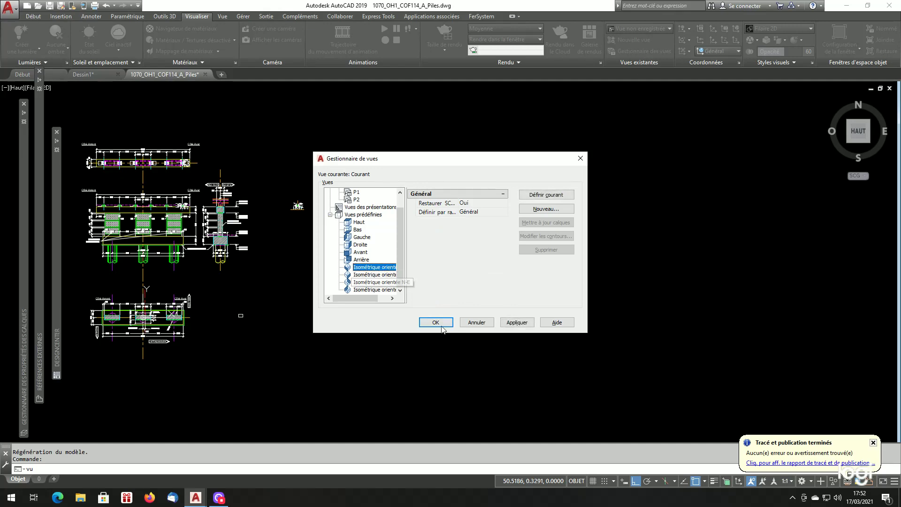
click(435, 321)
scroll(338, 216, up, 5)
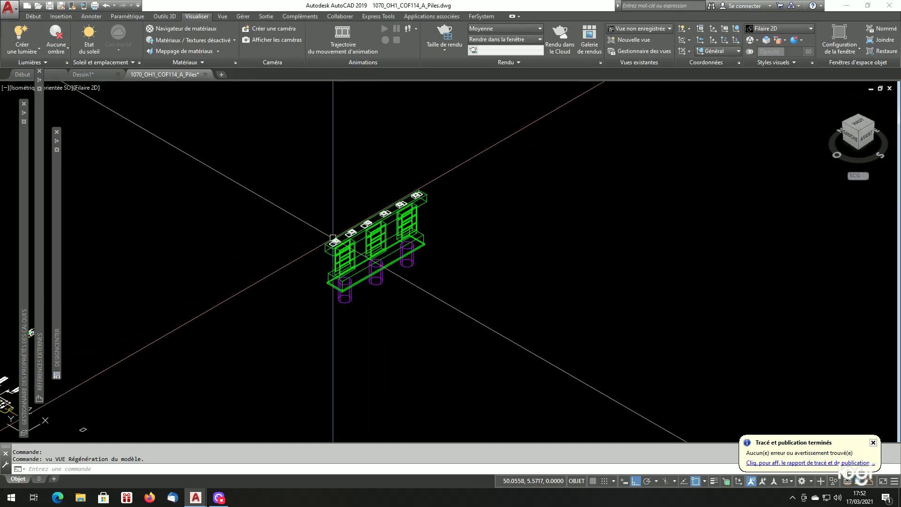
scroll(330, 216, up, 2)
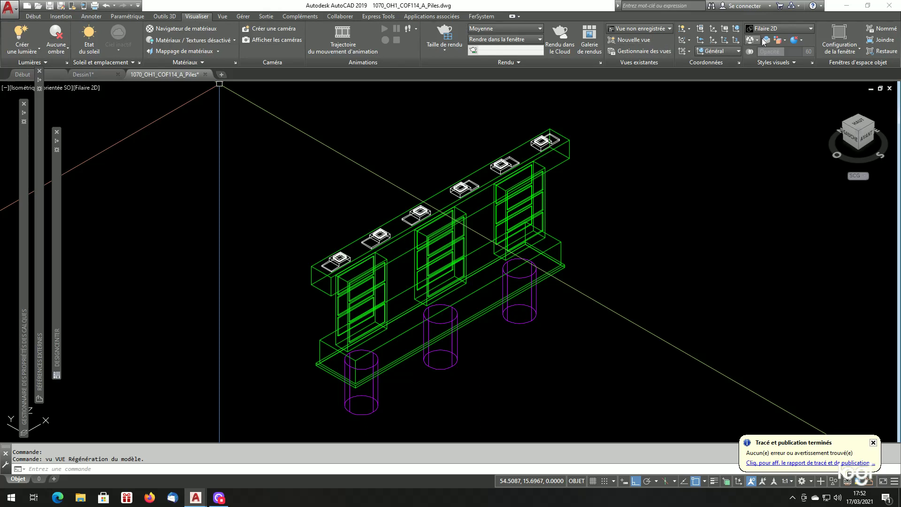
- Apply the Nuances de gris visual style and orbit the 3D pier model to inspect it from the rear and side
click(778, 31)
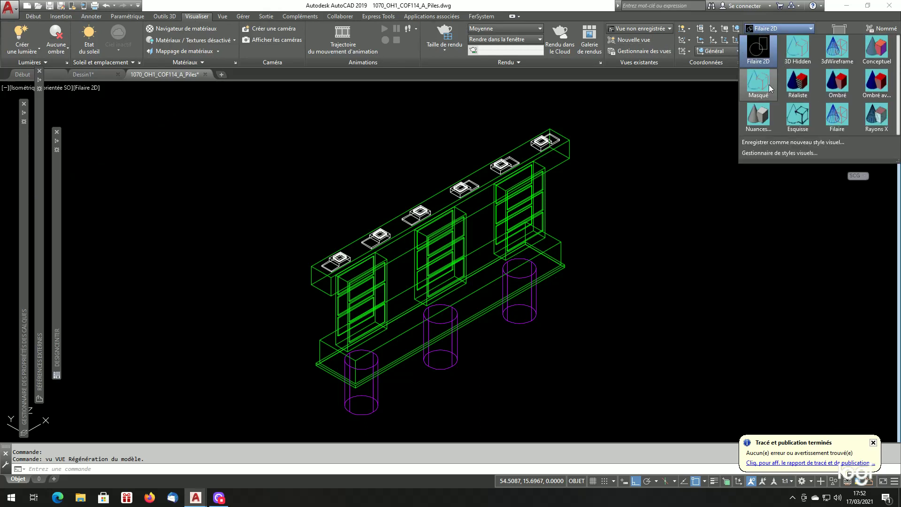
click(727, 187)
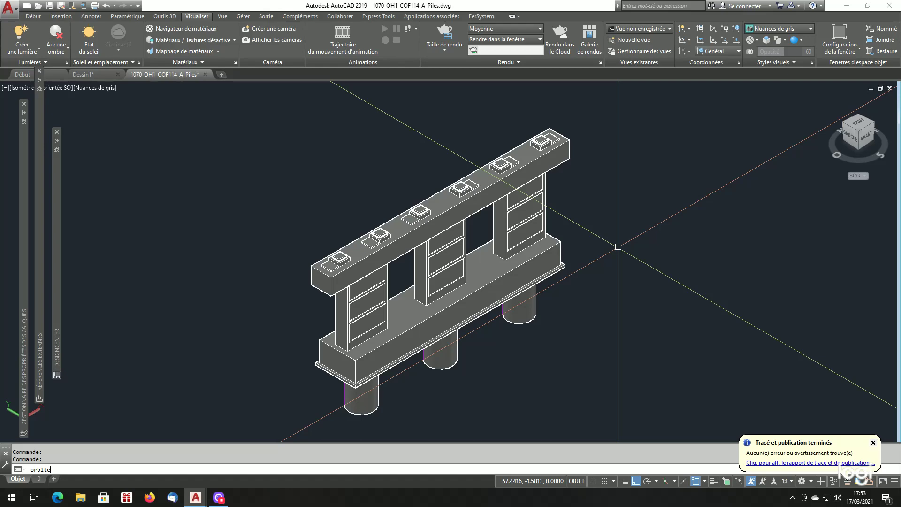
key(Return)
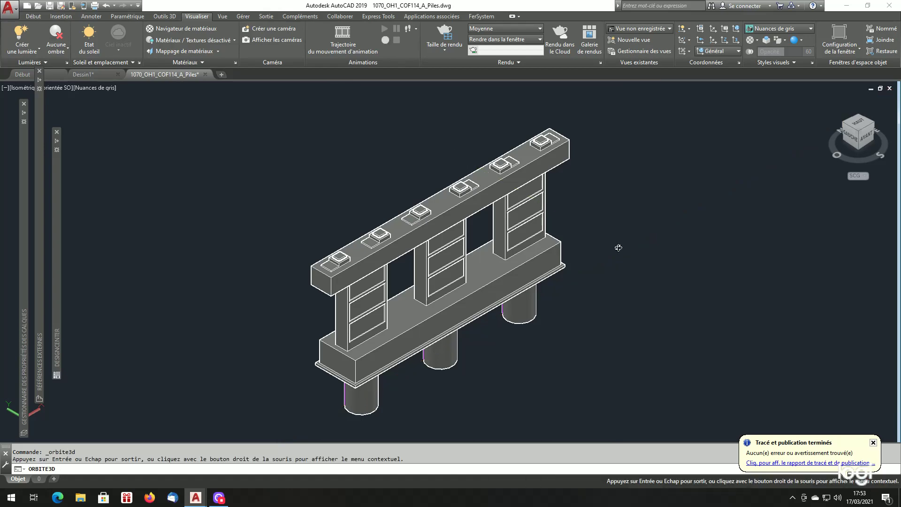
drag(618, 248, 644, 297)
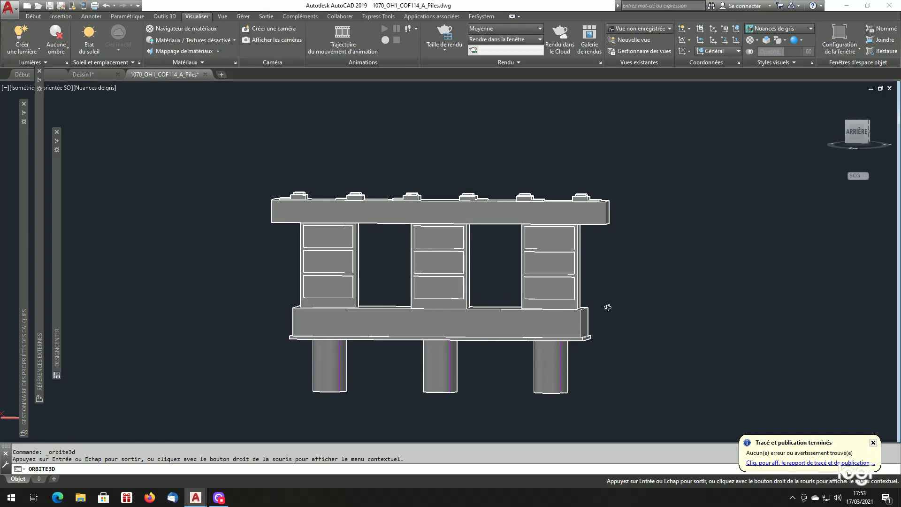
drag(607, 307, 516, 346)
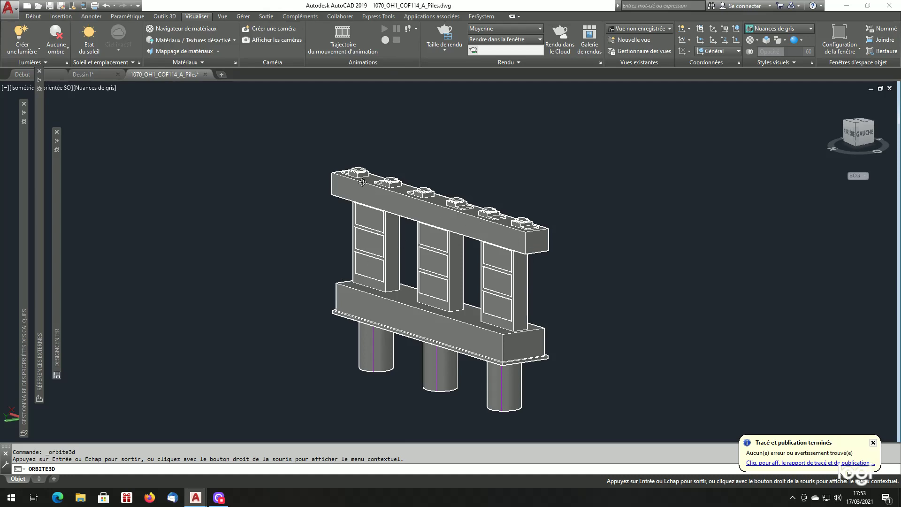
drag(471, 245, 370, 252)
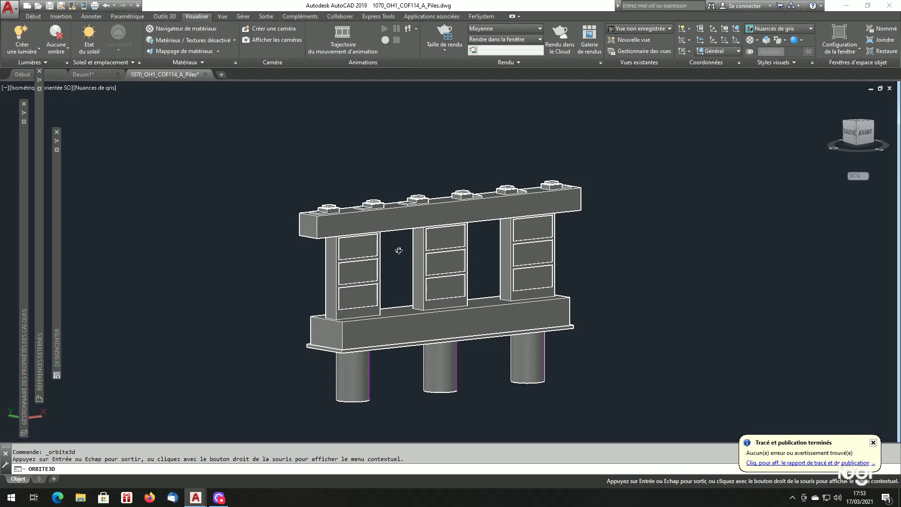
key(Escape)
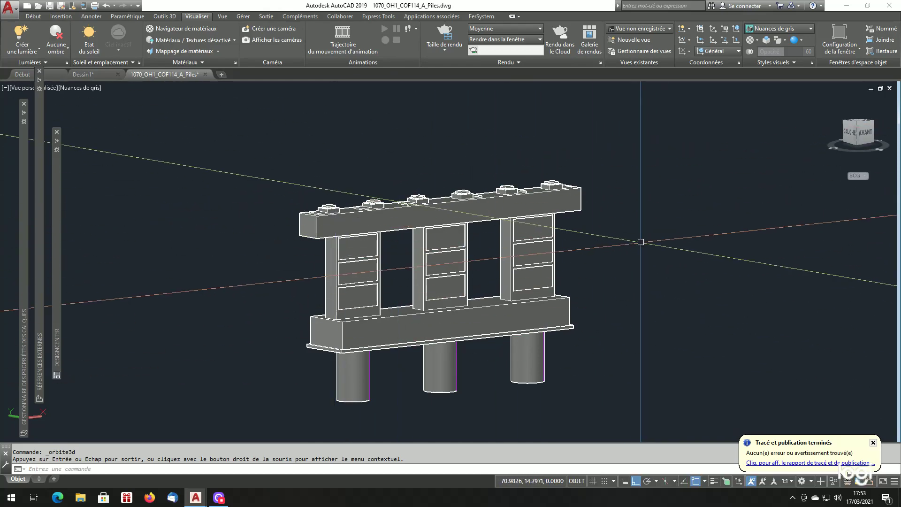
- Set the visual style of the model space view to Filaire 2D
scroll(640, 242, down, 2)
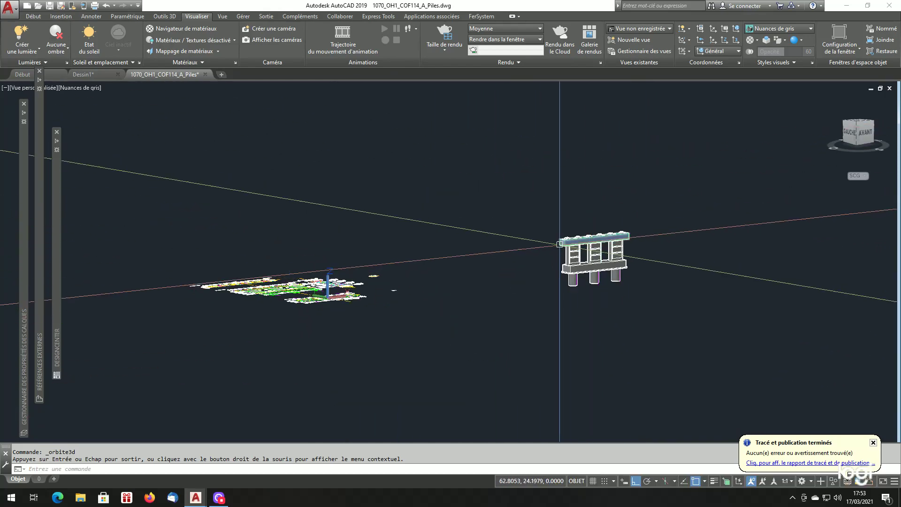
scroll(523, 224, up, 1)
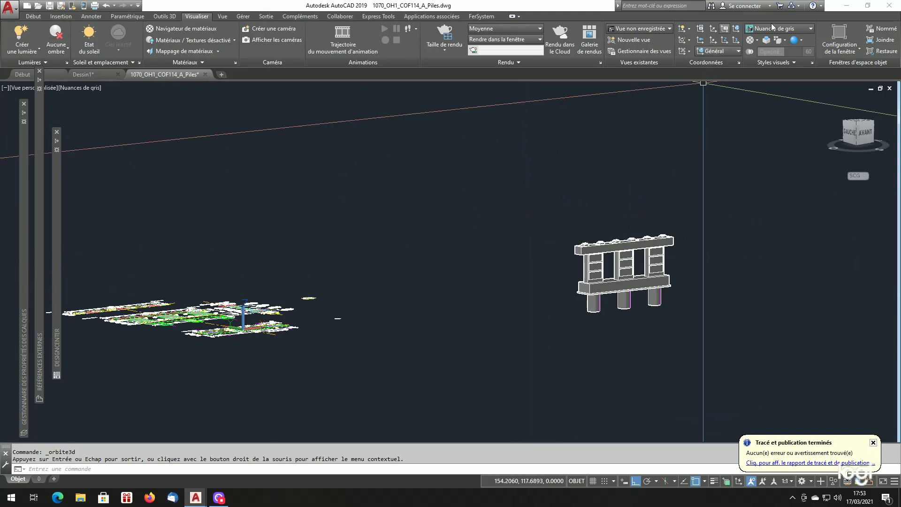
click(786, 30)
click(758, 47)
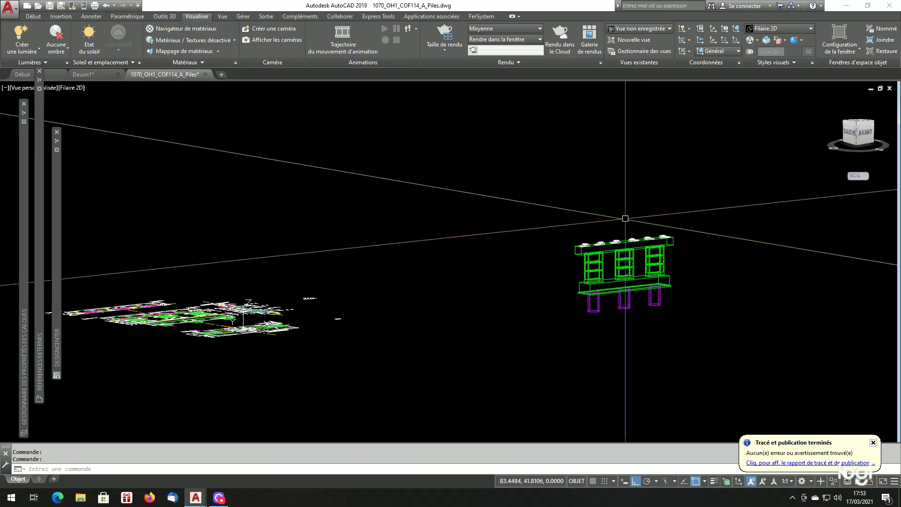
- Set the predefined top view (Haut) and frame the 2D pier views
text(vu)
key(Return)
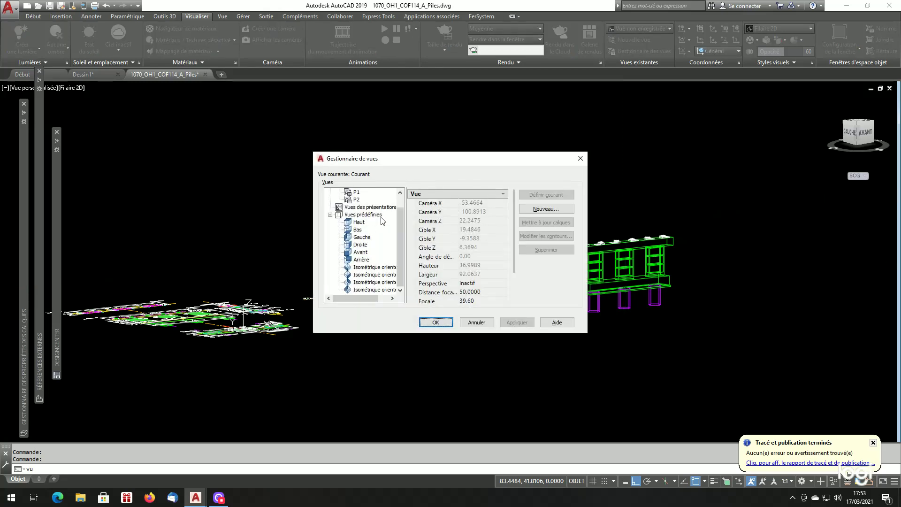
click(359, 222)
click(434, 321)
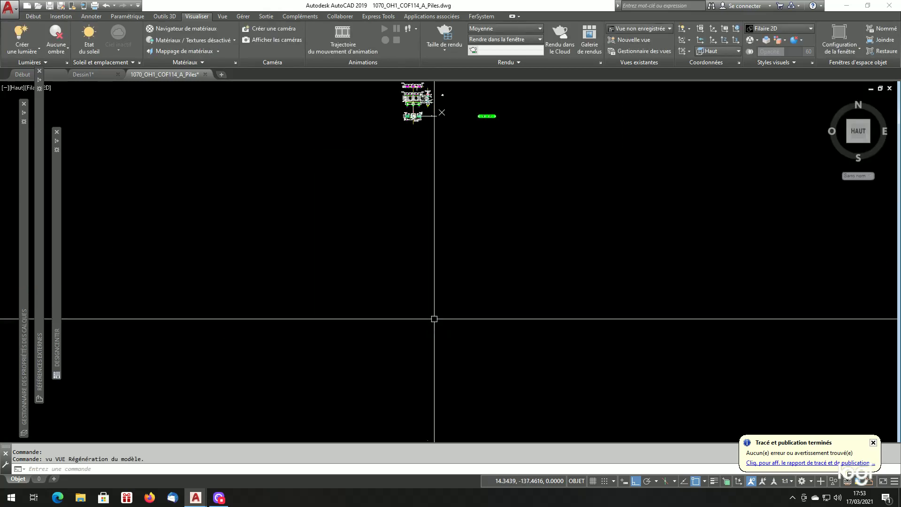
scroll(471, 252, up, 7)
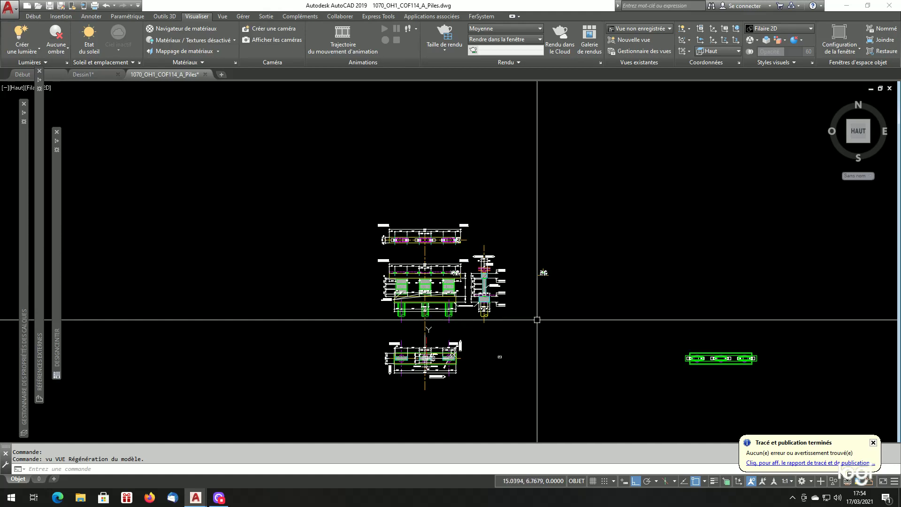
scroll(558, 349, up, 4)
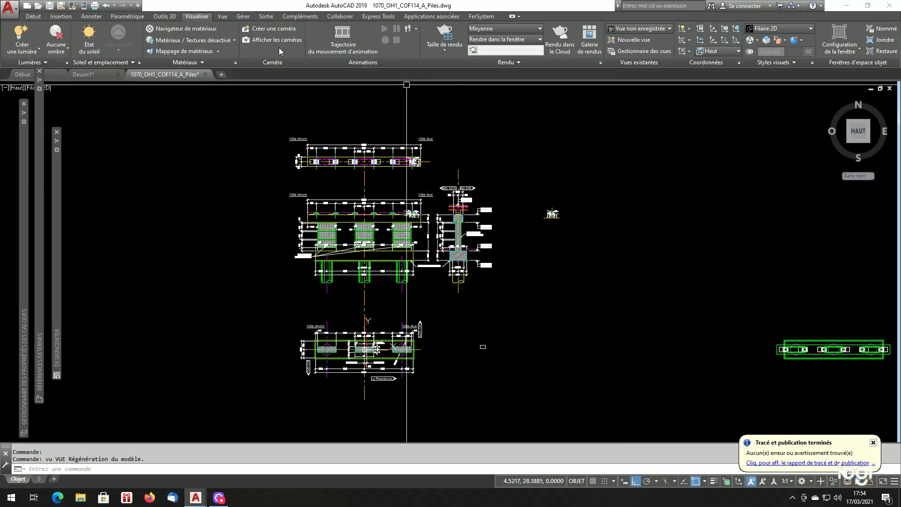
- Freeze the dimension and annotation layers REPNM-50 and REPNM-10 by picking a pier dimension and the bearing plate note
click(29, 19)
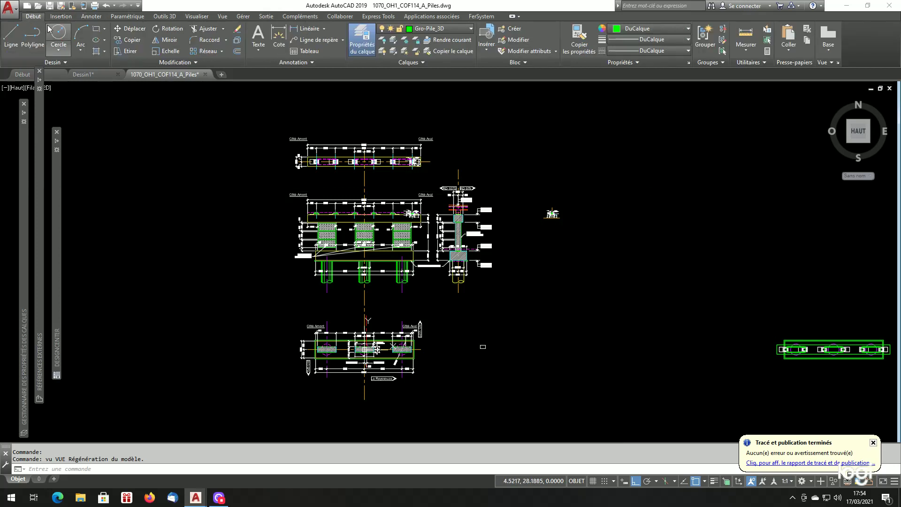
click(403, 39)
click(392, 142)
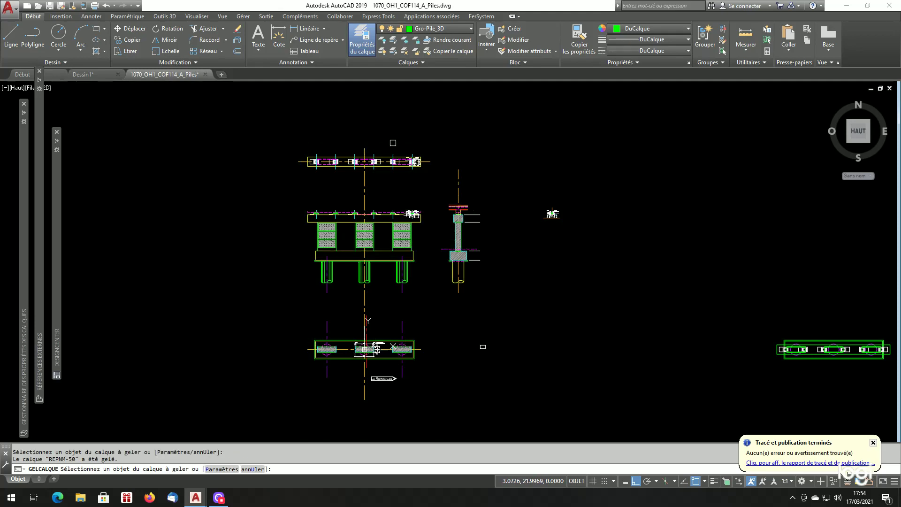
scroll(412, 212, up, 10)
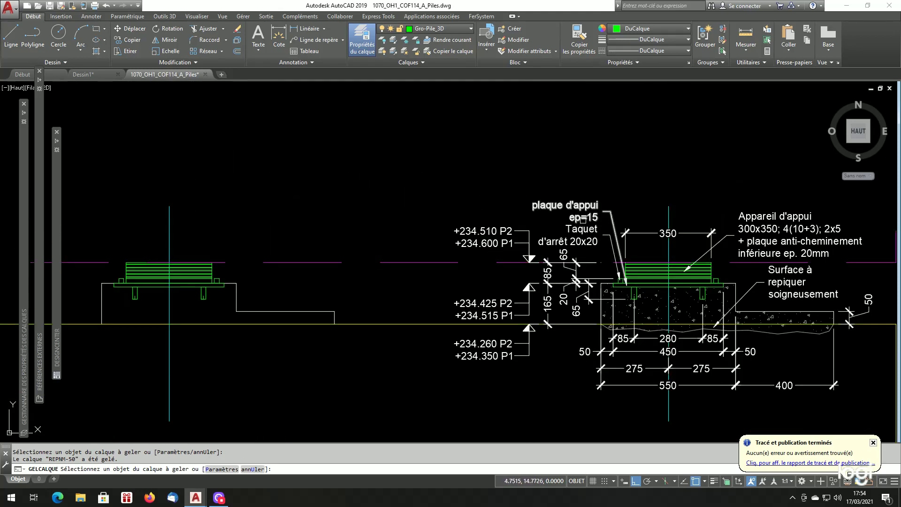
click(581, 221)
scroll(522, 196, down, 5)
scroll(517, 251, down, 4)
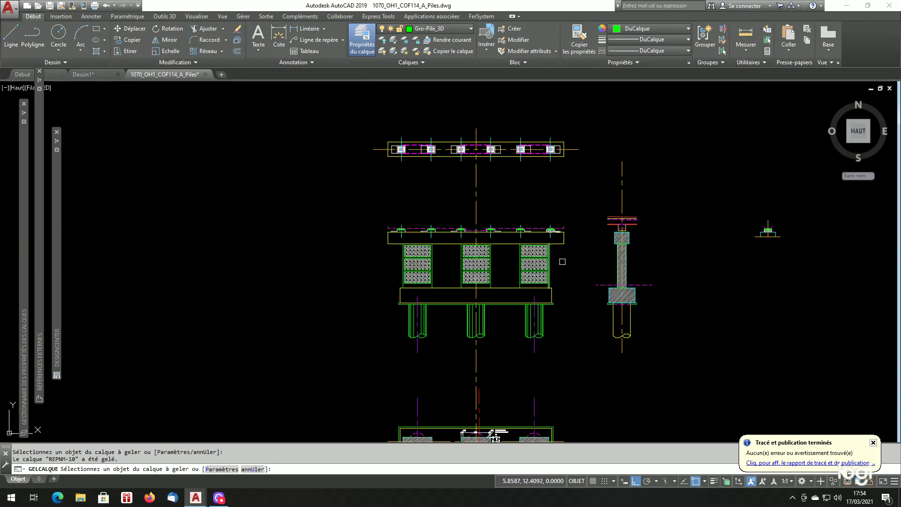
- Freeze the hatch layers Gro-Pile_HA and Gro-AA_HA by picking the pier panel hatch and the bearing block's concrete hatch
scroll(467, 270, up, 3)
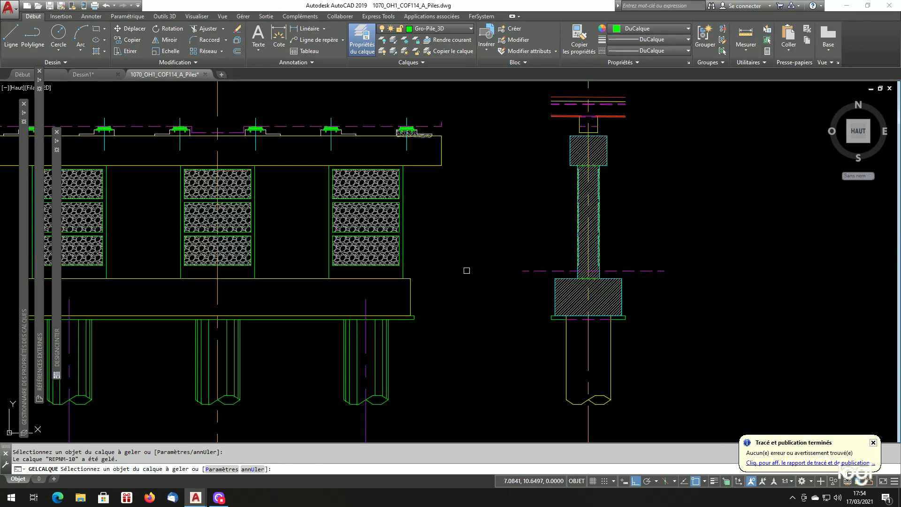
click(380, 219)
scroll(540, 237, down, 5)
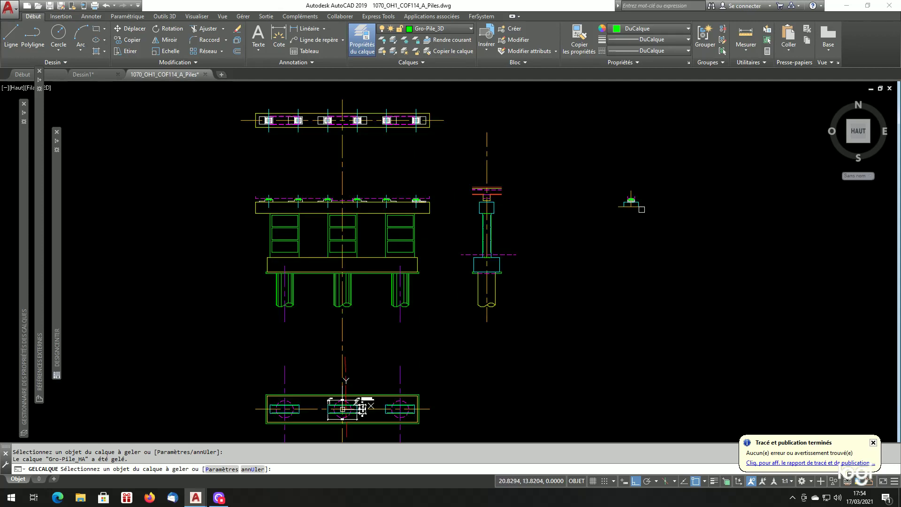
scroll(629, 202, up, 6)
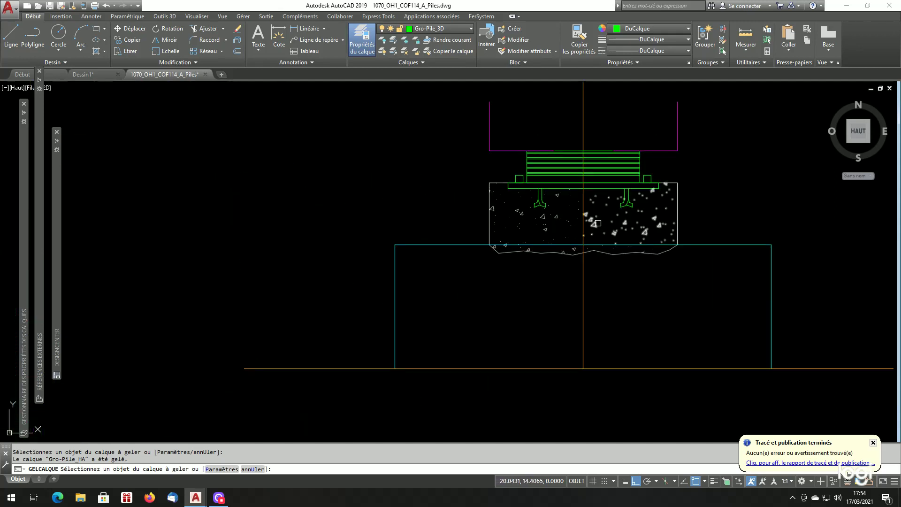
click(598, 223)
scroll(591, 225, down, 8)
scroll(530, 263, up, 8)
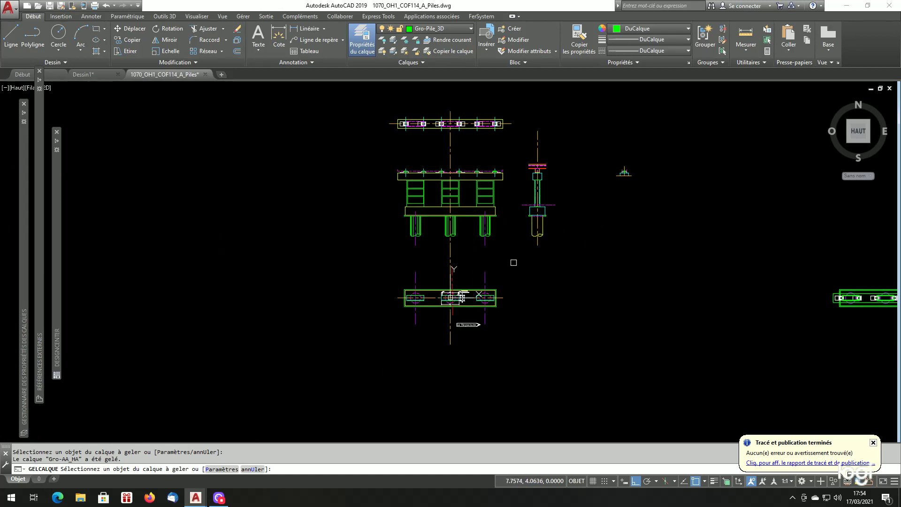
scroll(428, 304, up, 4)
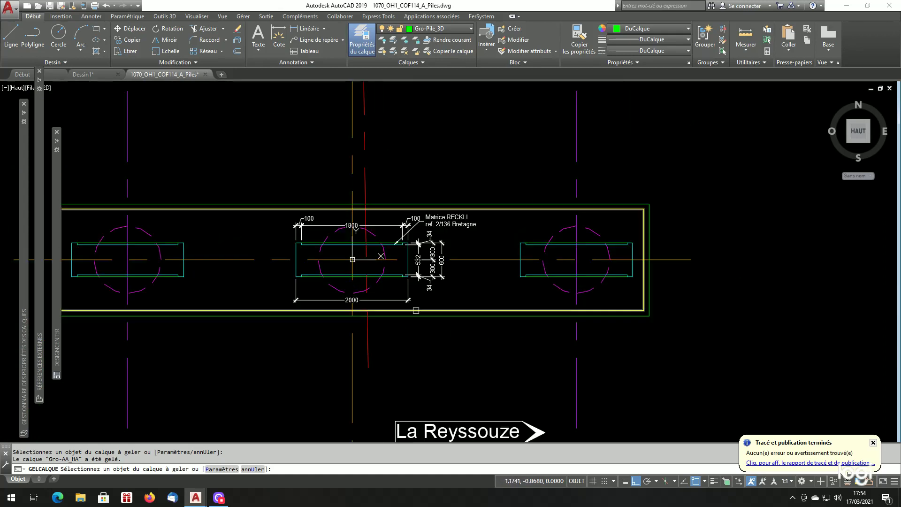
- Freeze the layers REPNM-25 and REPNM-100 by picking a plan view dimension and the La Reyssouze label
click(407, 302)
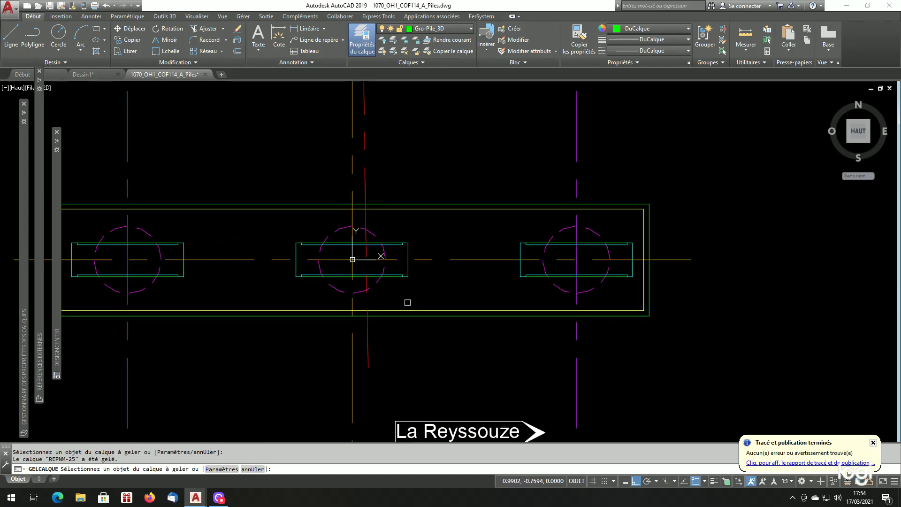
click(448, 429)
scroll(453, 328, down, 8)
scroll(470, 319, up, 3)
key(Return)
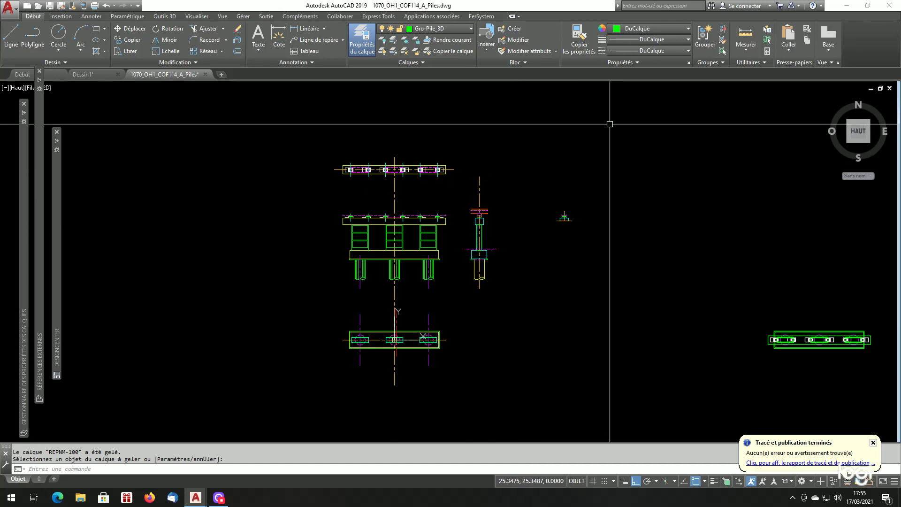
- Copy all the 2D pier views to the clipboard with base point 0,0, excluding the separate plan off to the side
click(611, 122)
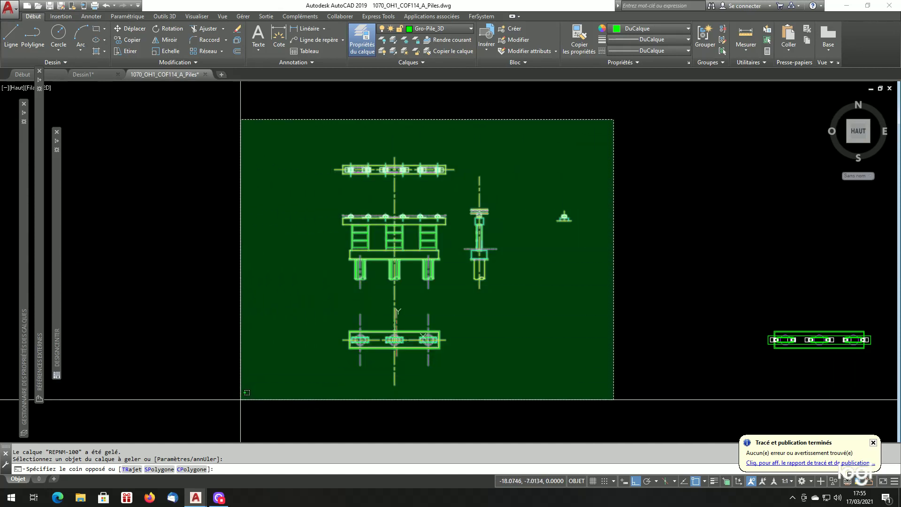
click(236, 403)
right_click(258, 221)
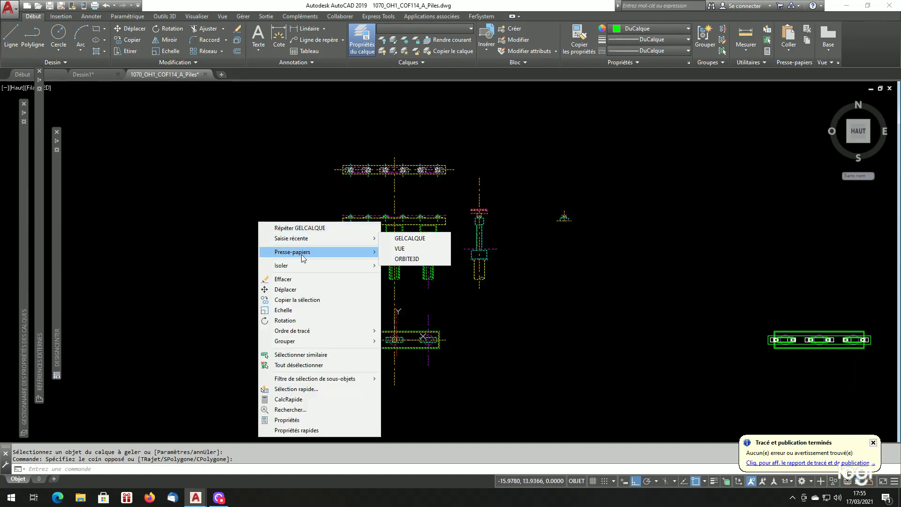
mouse_move(301, 254)
click(432, 272)
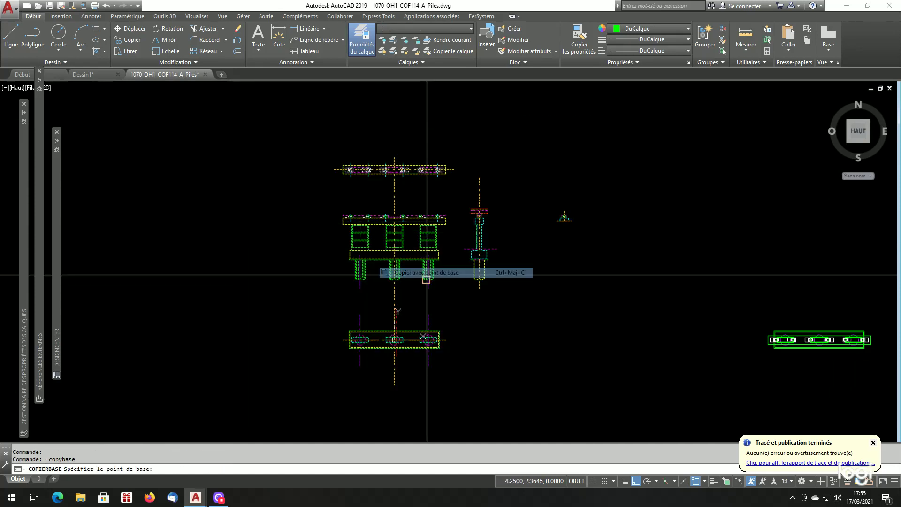
scroll(408, 344, up, 8)
scroll(383, 345, up, 2)
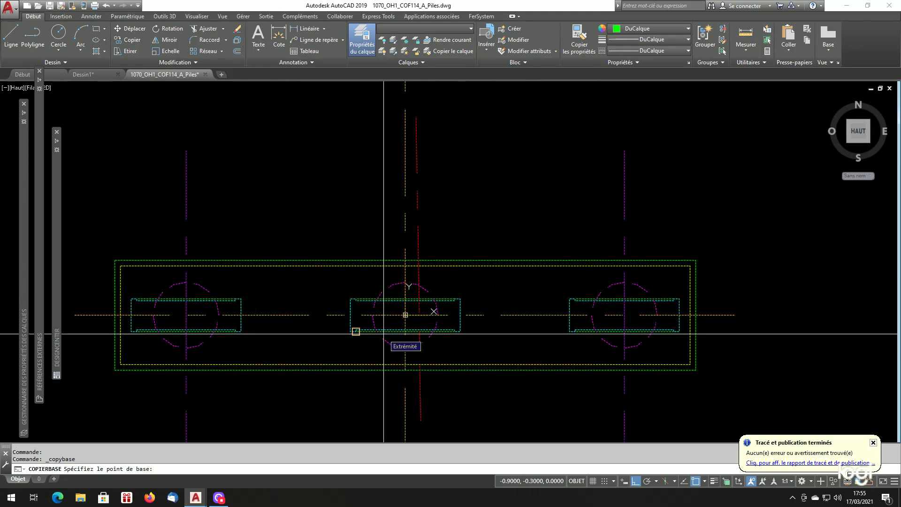
text(0,0)
key(Return)
scroll(417, 312, down, 10)
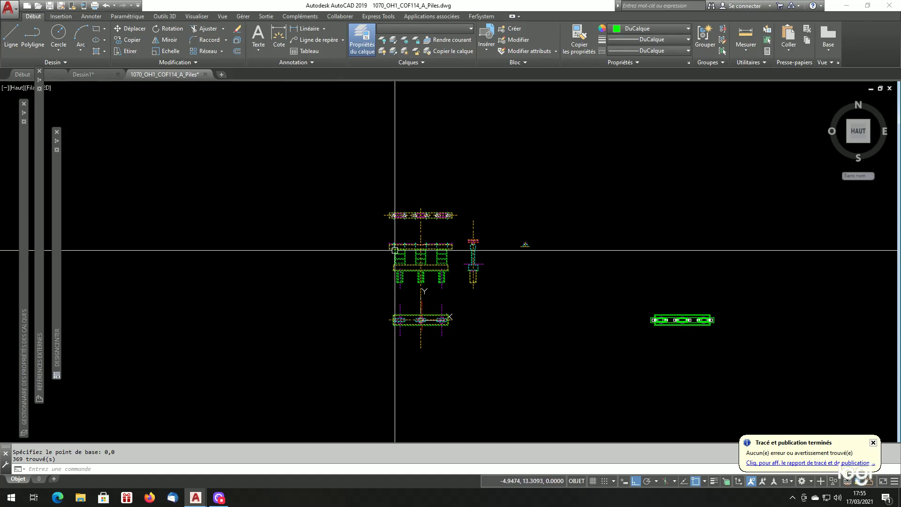
key(Escape)
key(Escape)
- Check the insertion units of the pier drawing with the UNITES command
text(un)
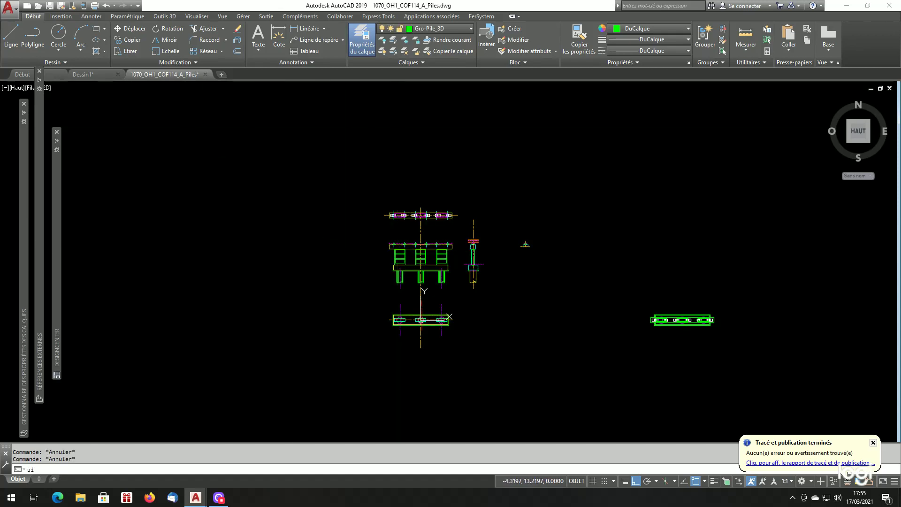
key(Return)
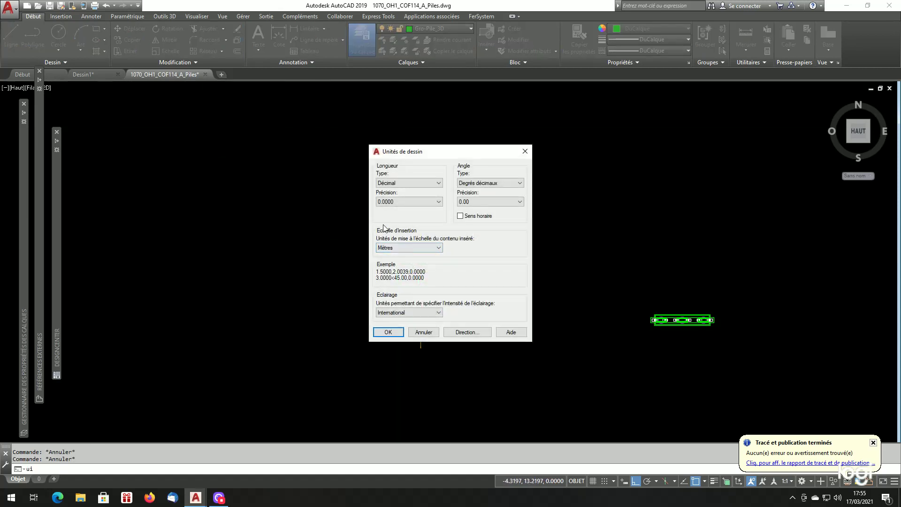
key(Escape)
key(Escape)
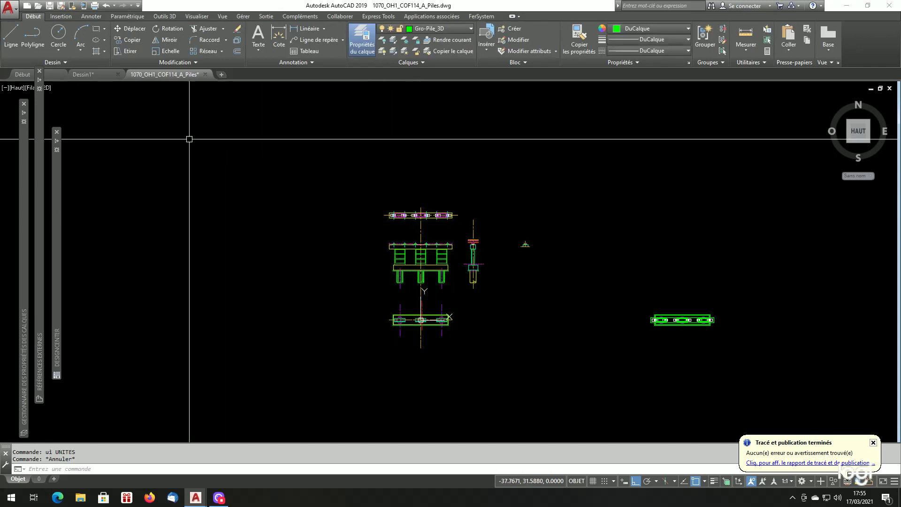
- Create a new drawing from the acadiso.dwt template and check its layer list
click(26, 6)
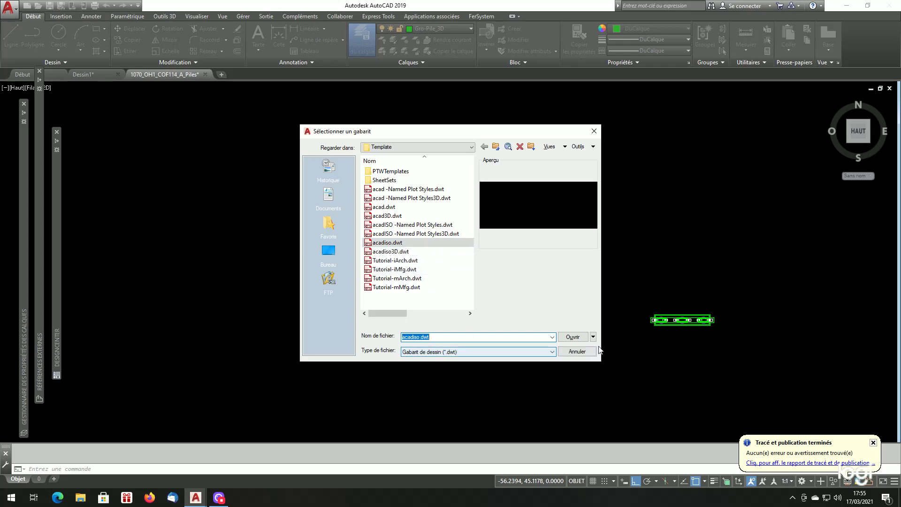
click(573, 337)
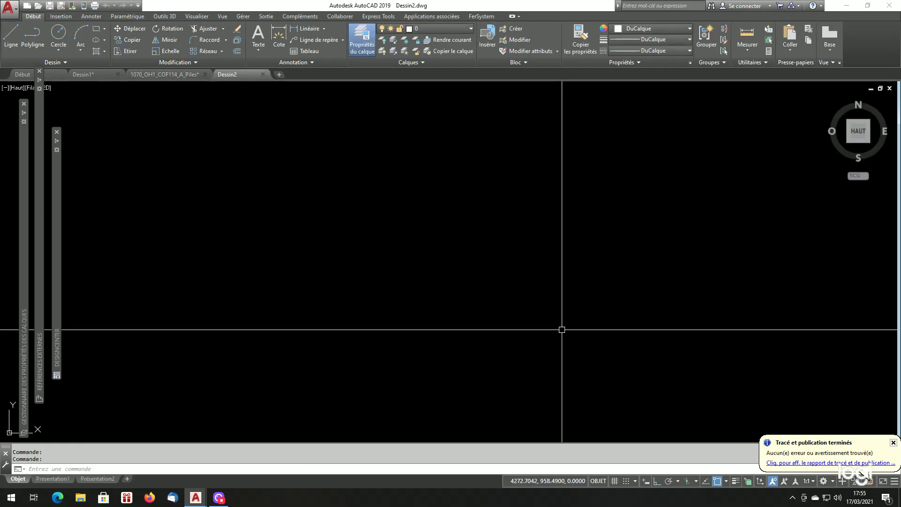
click(440, 30)
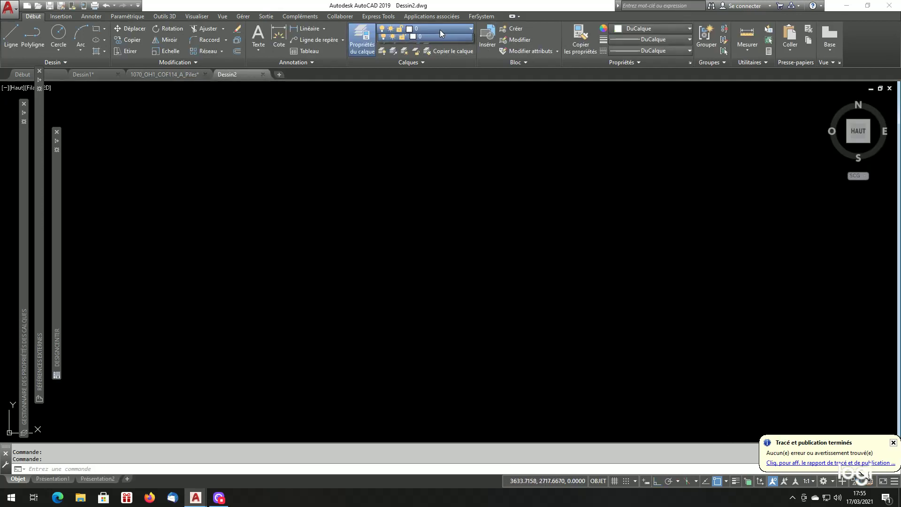
click(250, 227)
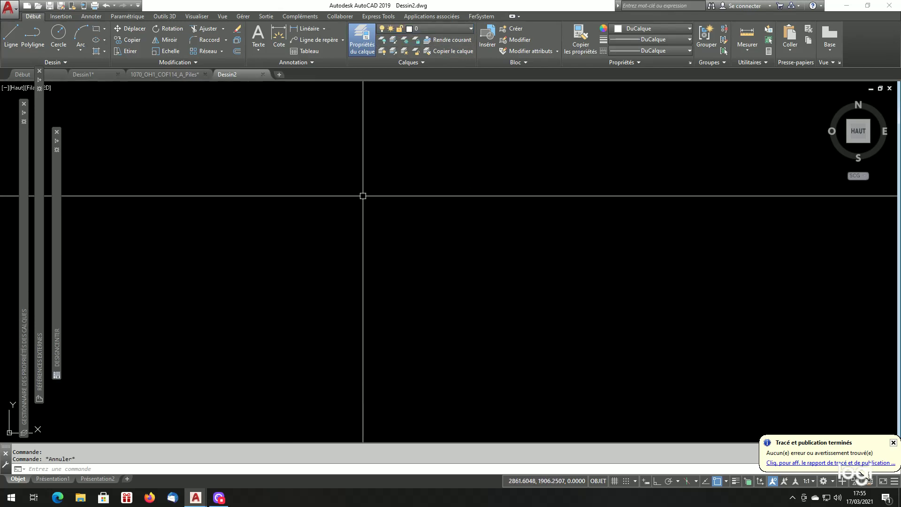
- Set the new drawing's insertion scale units to Mètres
text(un)
key(Return)
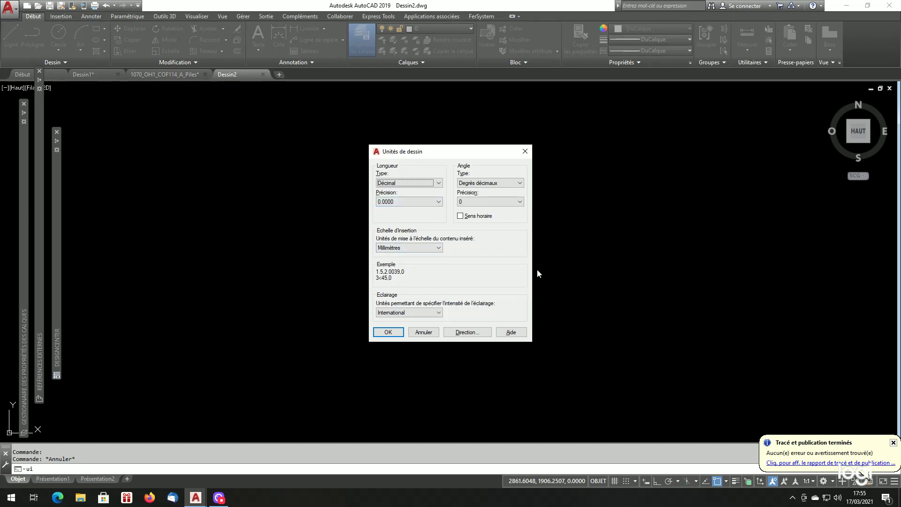
click(429, 249)
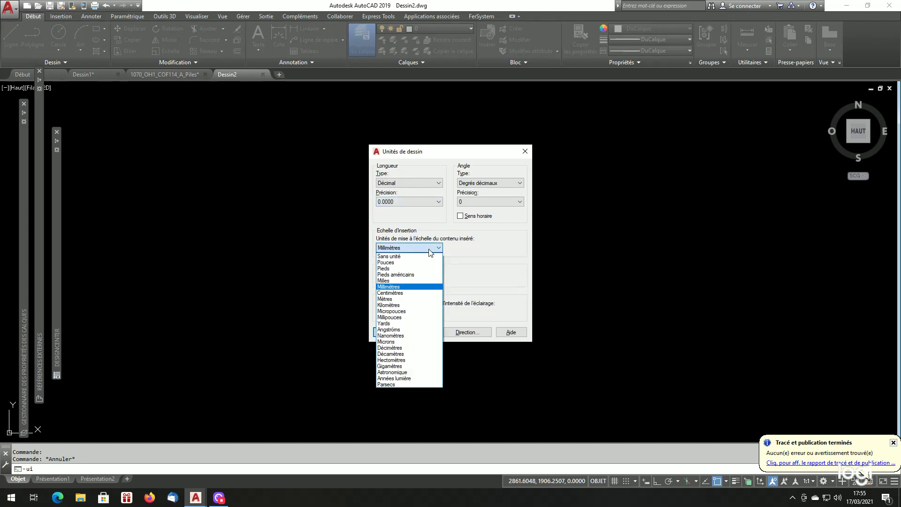
click(393, 300)
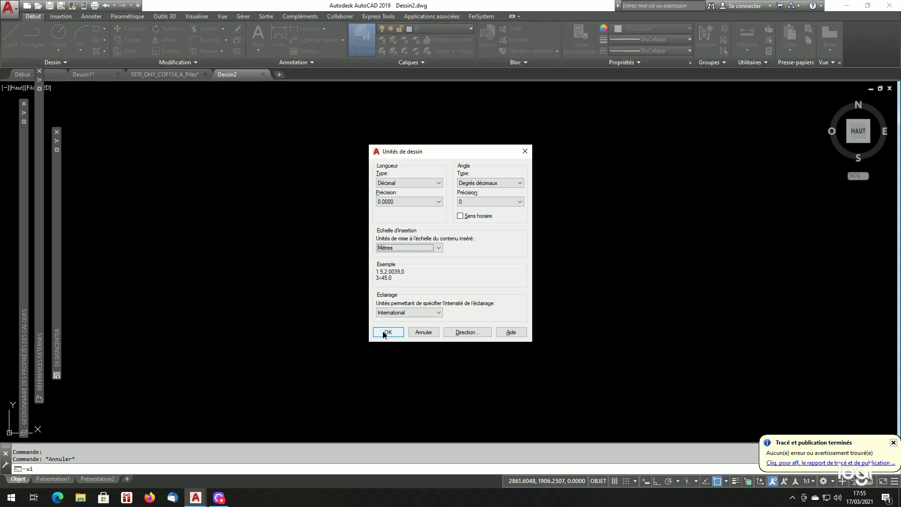
click(385, 333)
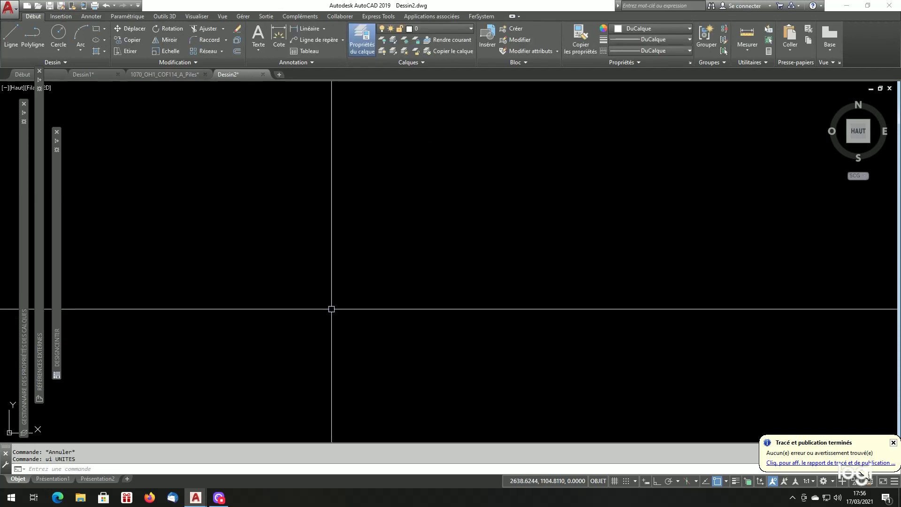
- Paste the copied pier views at insertion point 0,0 and zoom to the drawing's extents
key(ctrl+v)
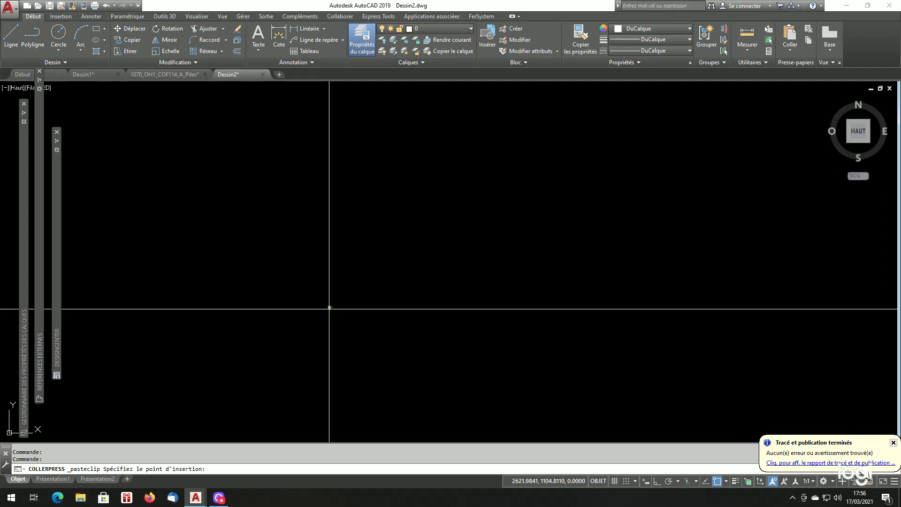
text(0,0,)
key(Return)
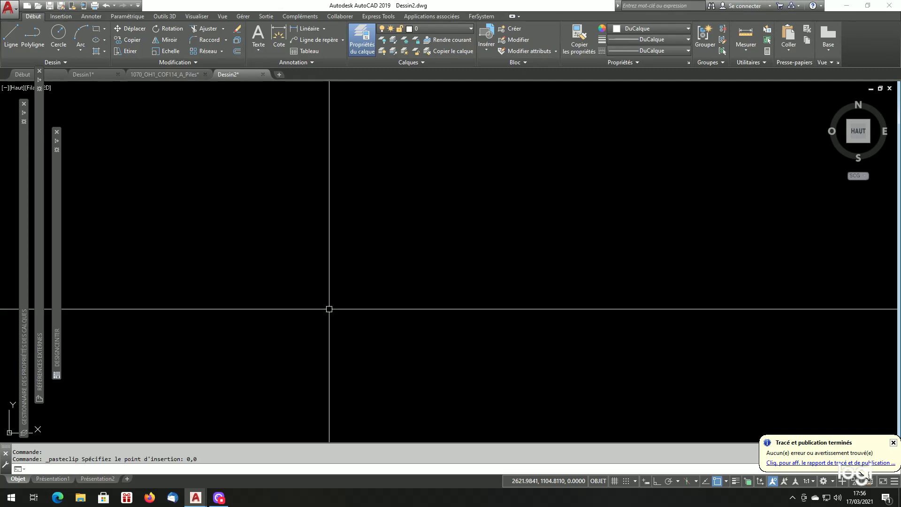
text(z)
key(Return)
text(et)
key(Return)
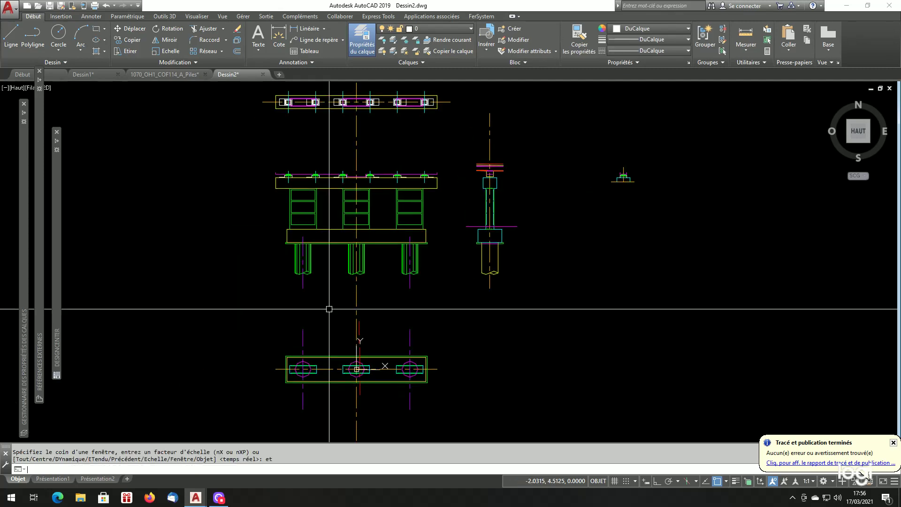
scroll(332, 317, down, 2)
scroll(291, 293, up, 2)
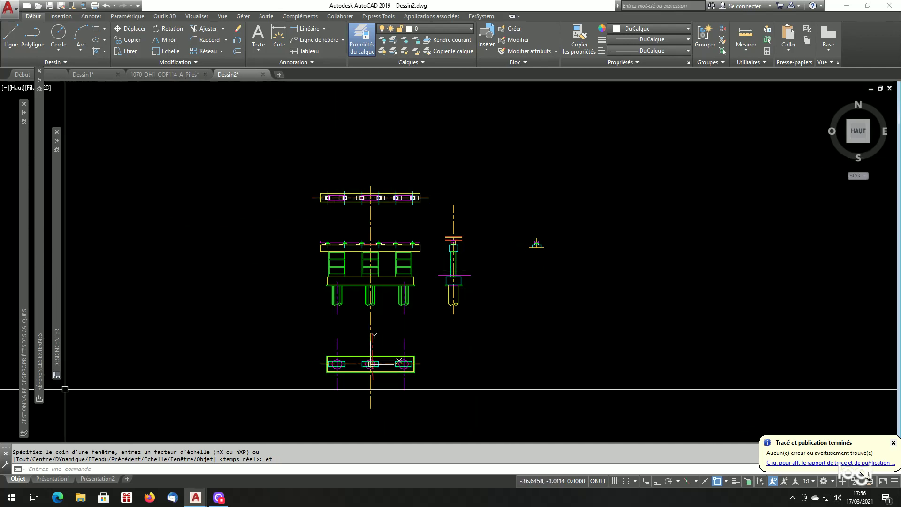
- Set the lineweight of all layers in the new drawing to 0.18 mm
mouse_move(25, 395)
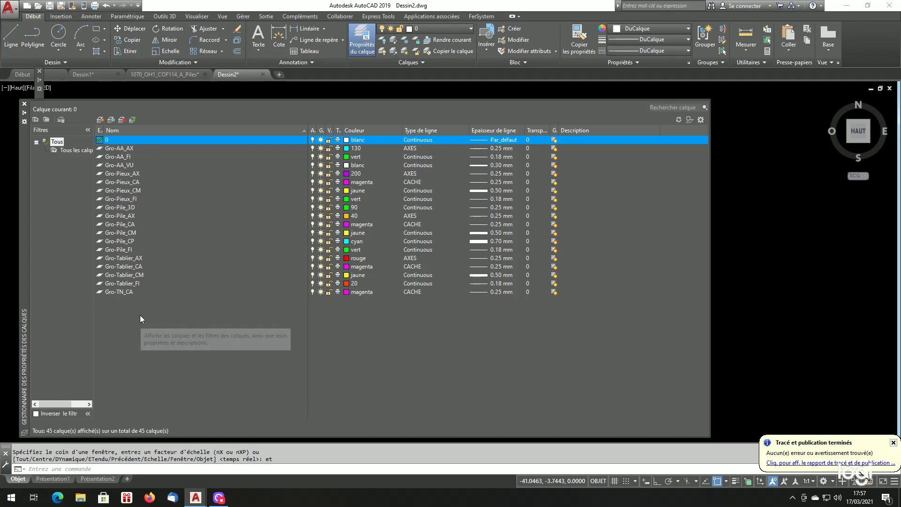
key(ctrl+a)
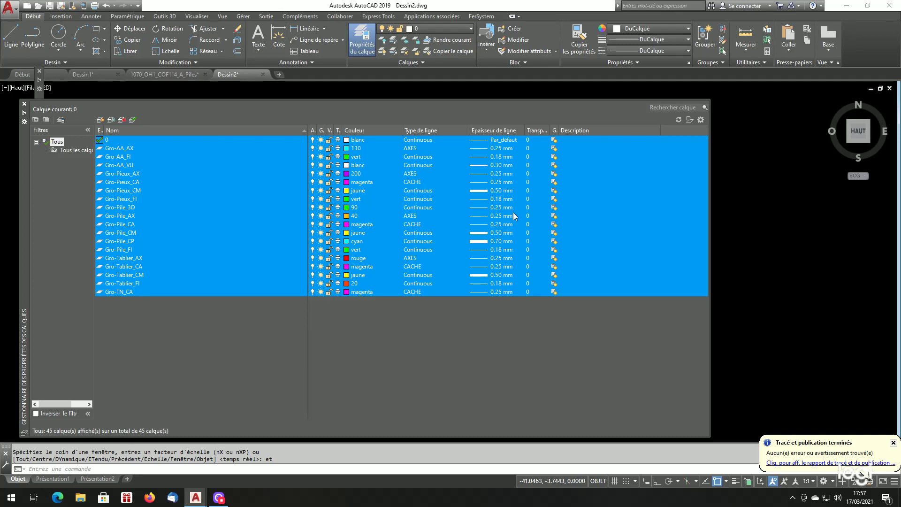
click(482, 199)
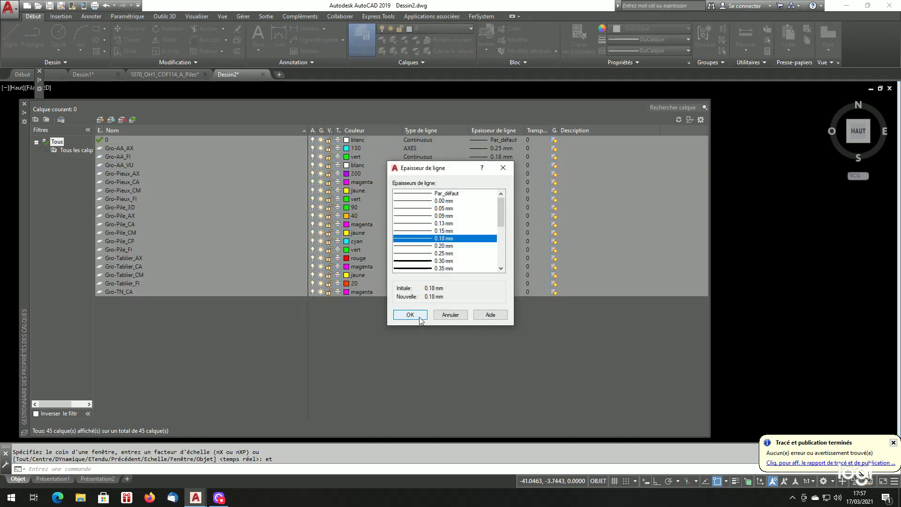
click(418, 314)
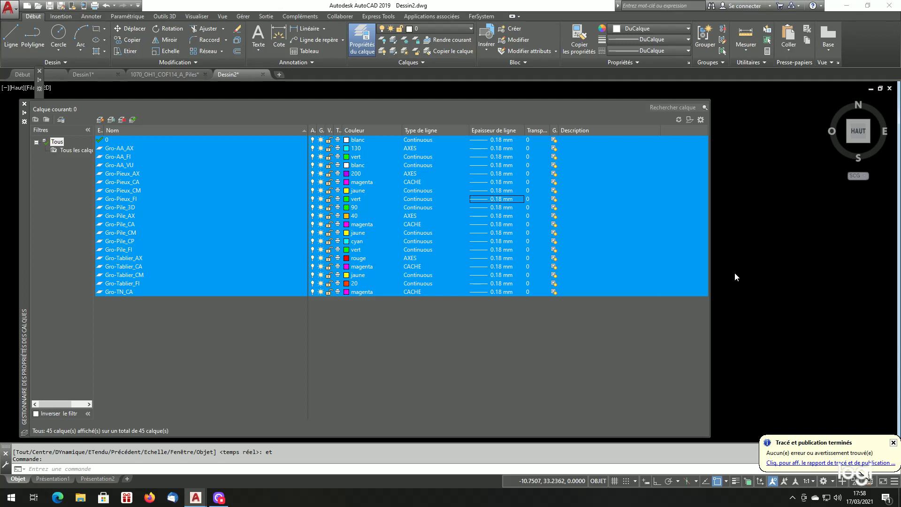
scroll(542, 324, up, 2)
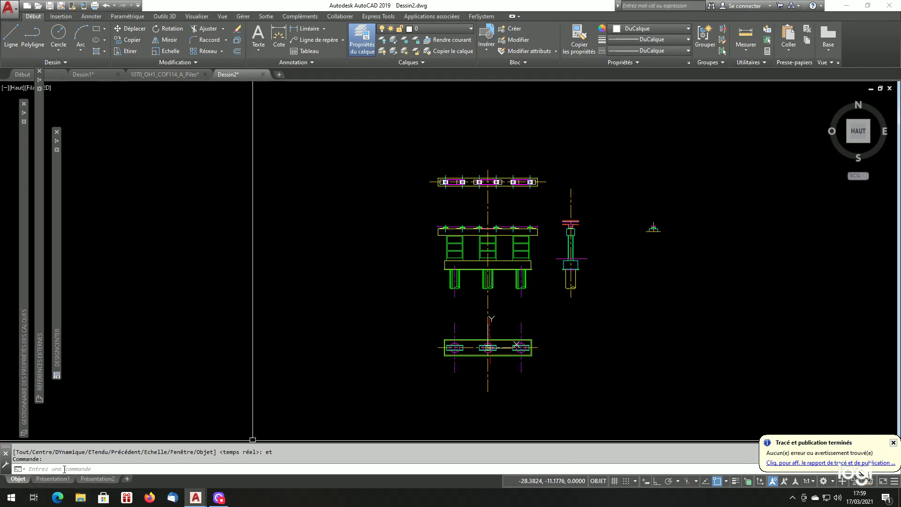
- Switch to the Présentation1 layout and open its page setup manager
right_click(52, 480)
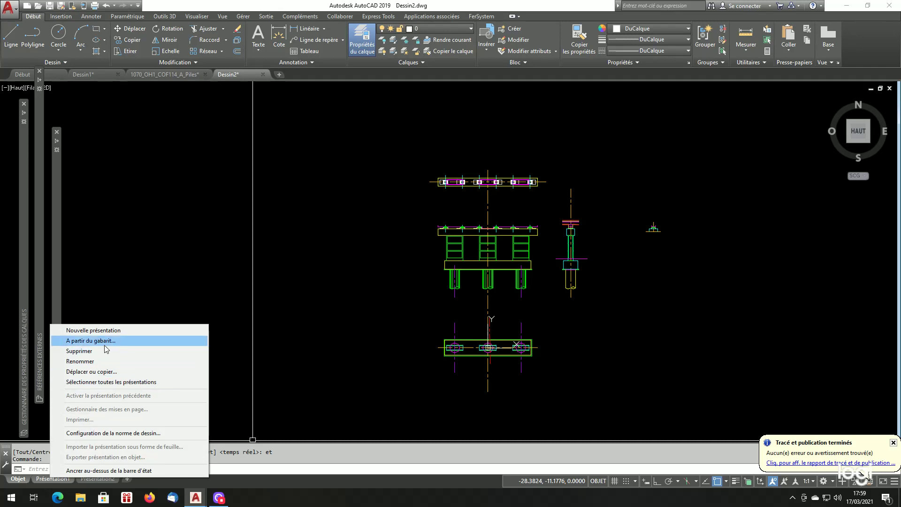
click(66, 479)
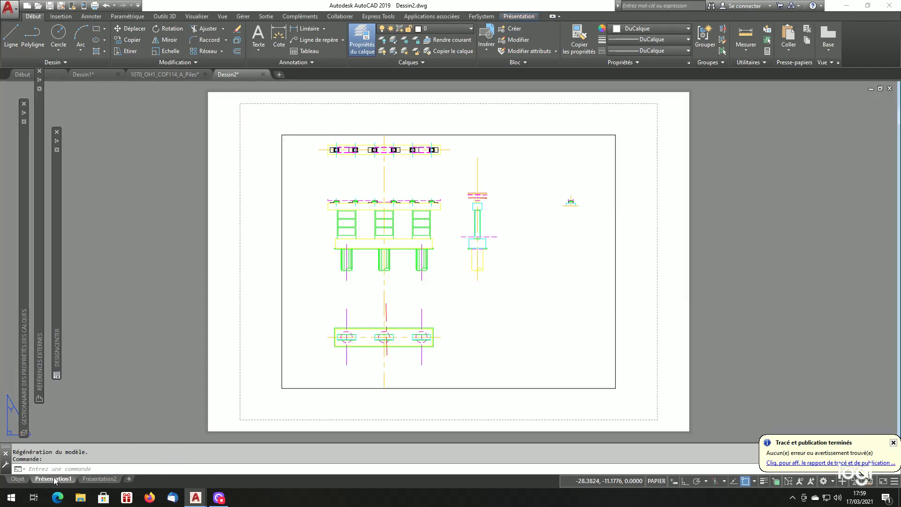
right_click(58, 481)
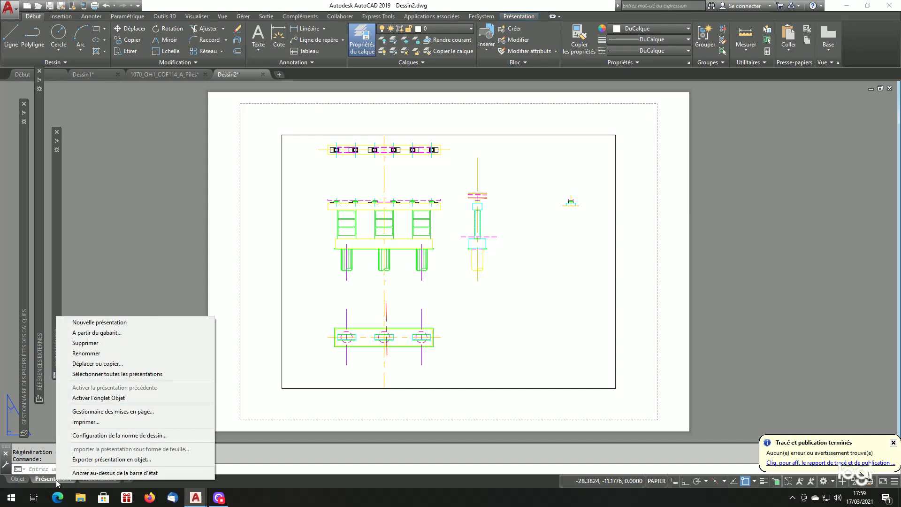
click(121, 412)
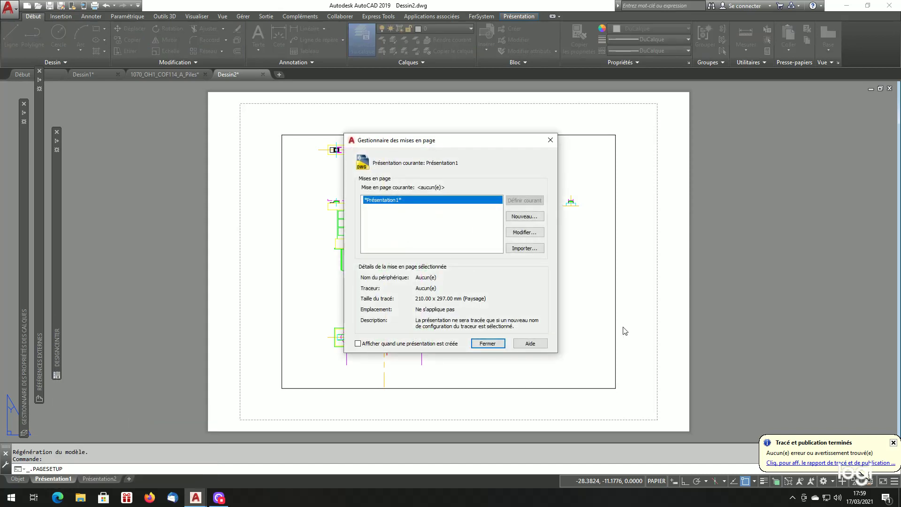
- Create a page setup named A3h using the WF-7610 Series(Réseau) printer and A3 297 x 420 mm paper
click(522, 217)
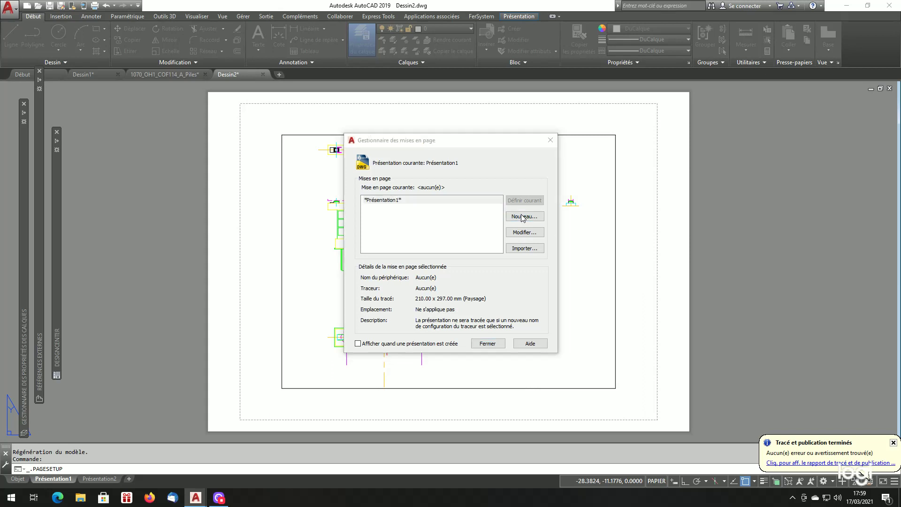
text(A3h)
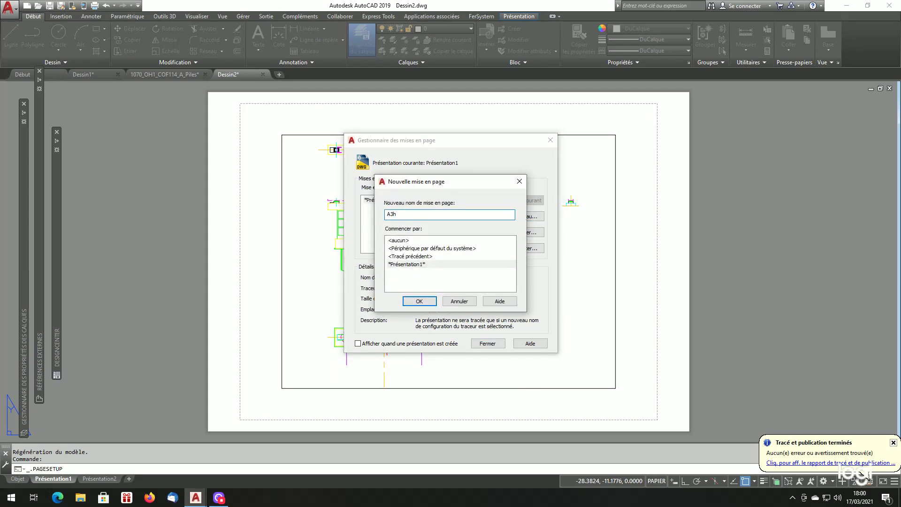
click(419, 301)
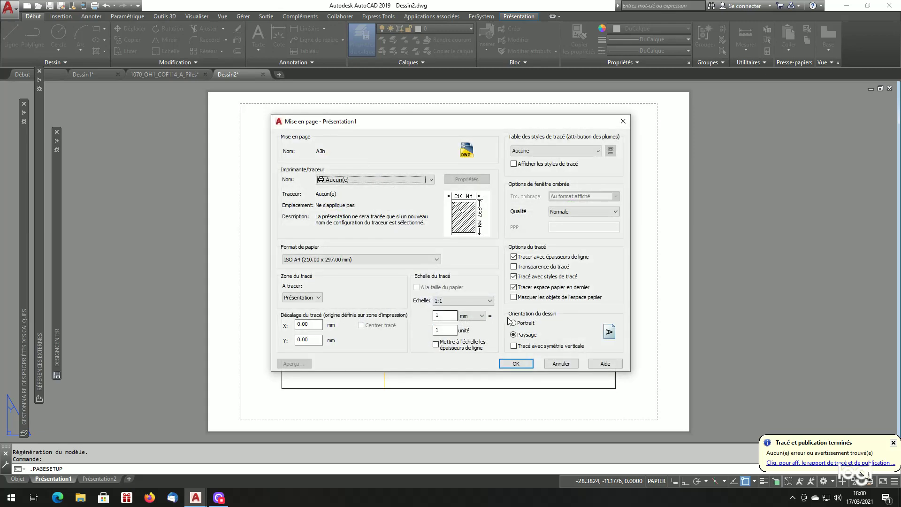
click(386, 179)
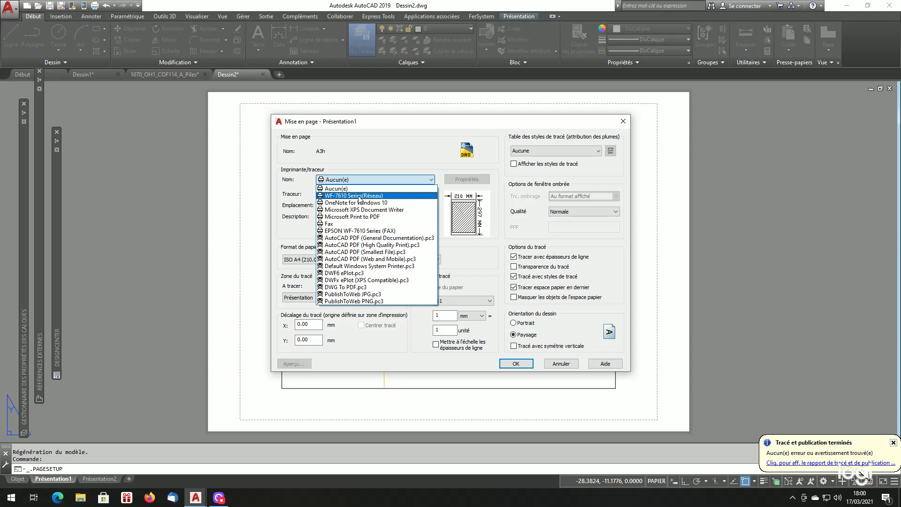
click(359, 196)
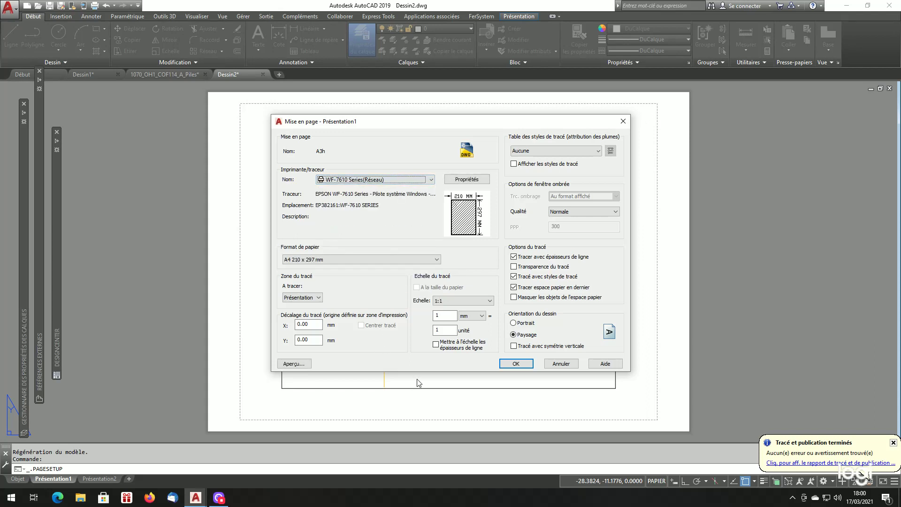
click(392, 259)
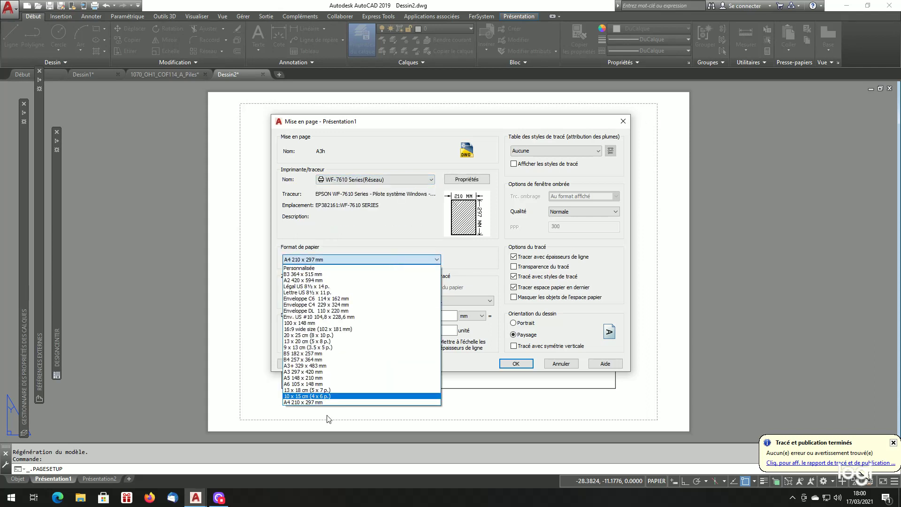
click(305, 373)
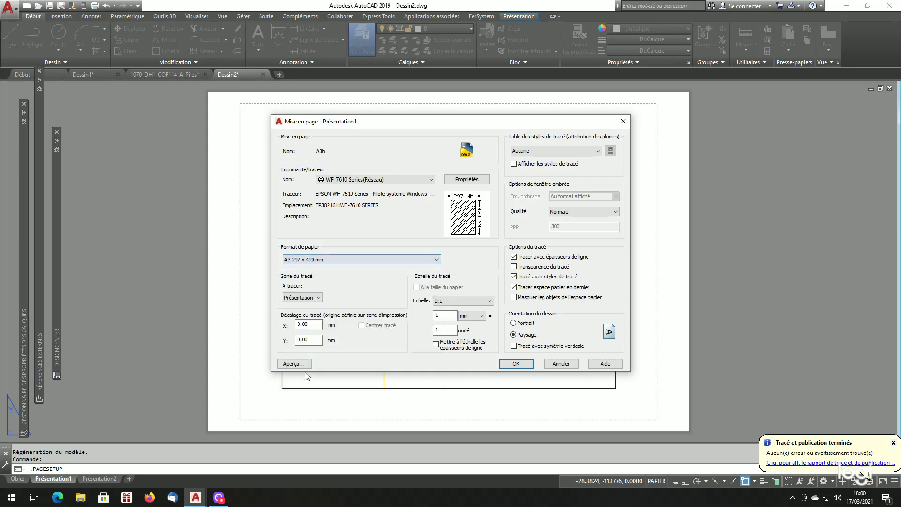
- Assign the monochrome.ctb plot style table to A3h with plot styles displayed, and make A3h the layout's current page setup
click(561, 151)
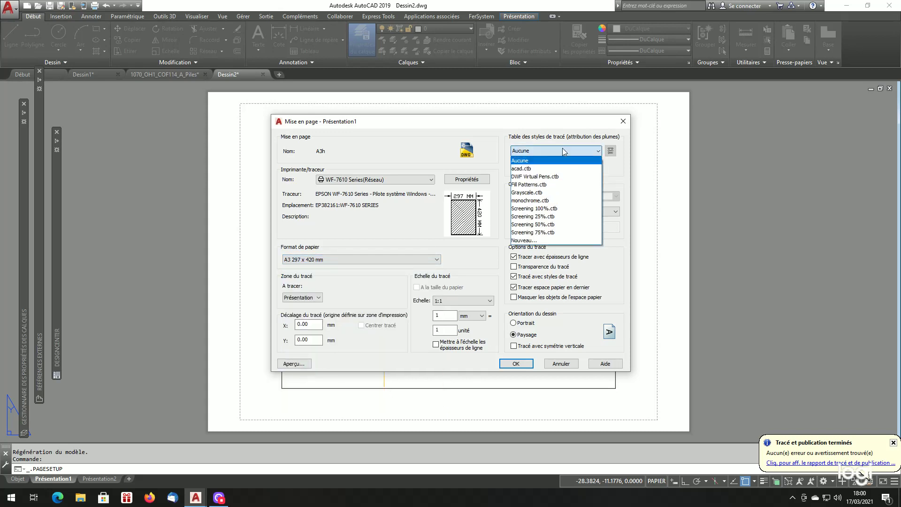
click(530, 201)
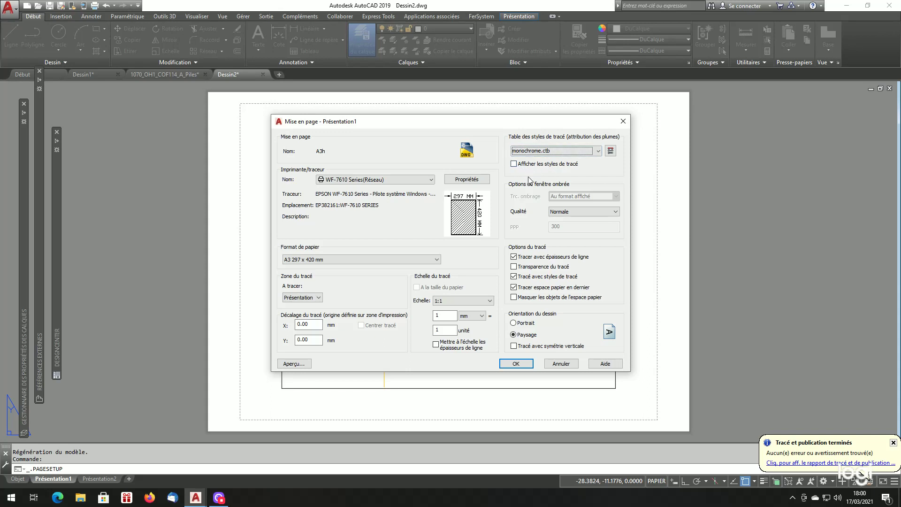
click(514, 165)
click(514, 164)
click(520, 363)
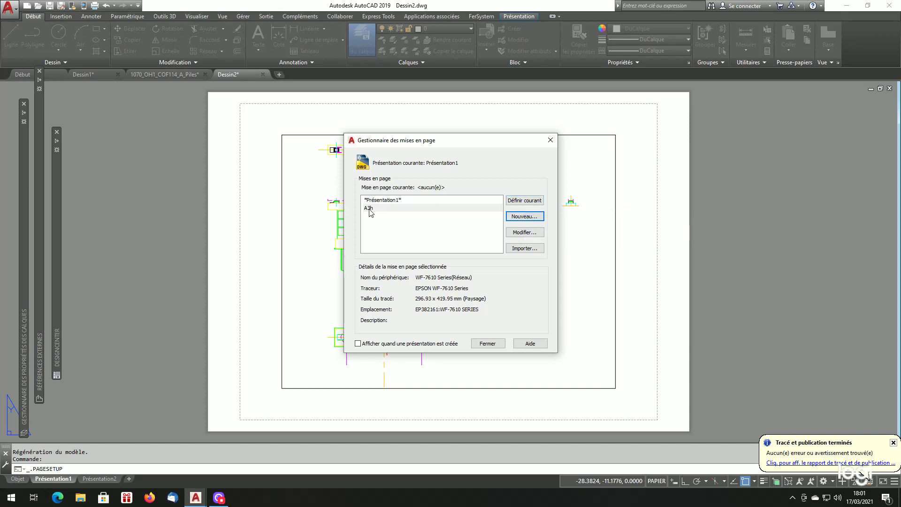
click(525, 205)
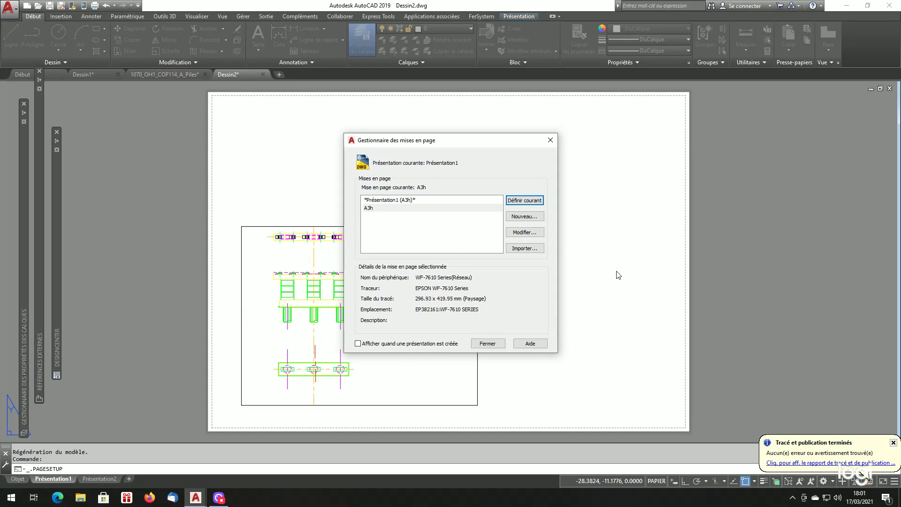
- Create a second page setup named A3v, based on A3h but in portrait orientation, and make it current
click(524, 216)
text(A)
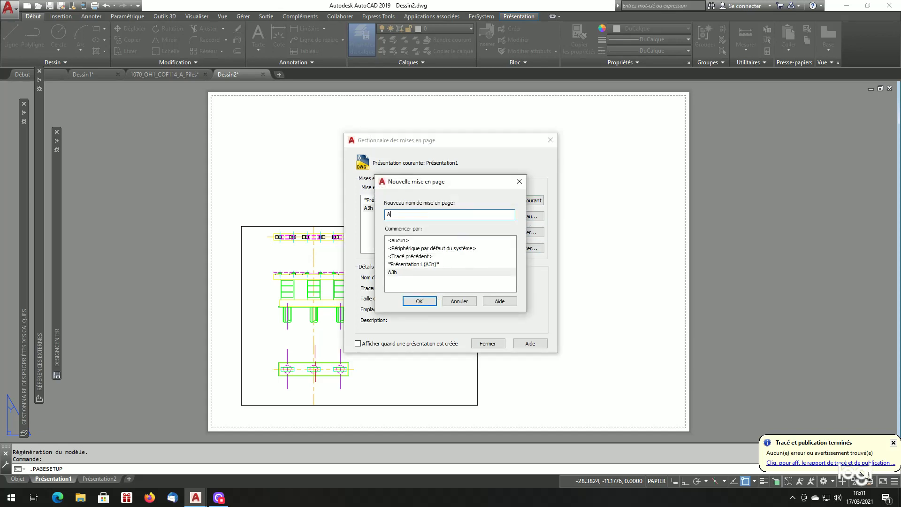
text(3v)
click(416, 301)
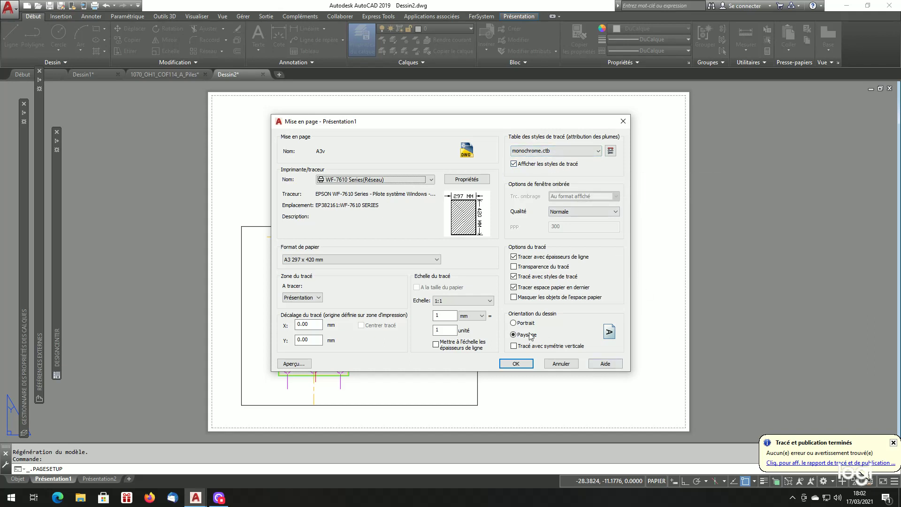
click(515, 324)
click(525, 365)
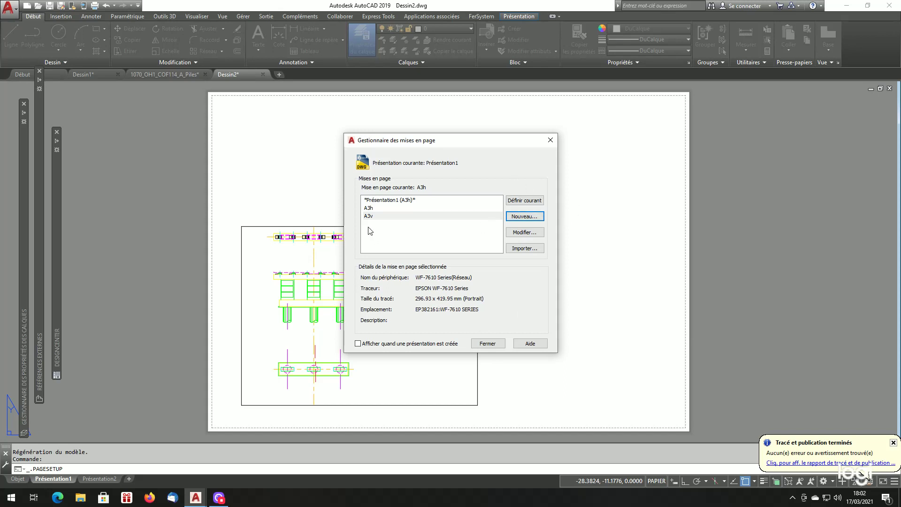
click(515, 200)
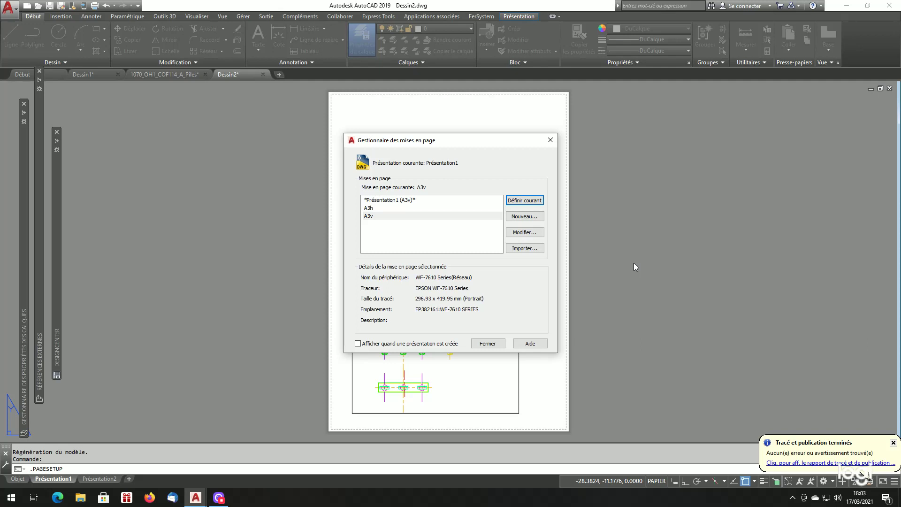
- Make A3h the current page setup for Présentation1 again and close the page setup manager
click(375, 208)
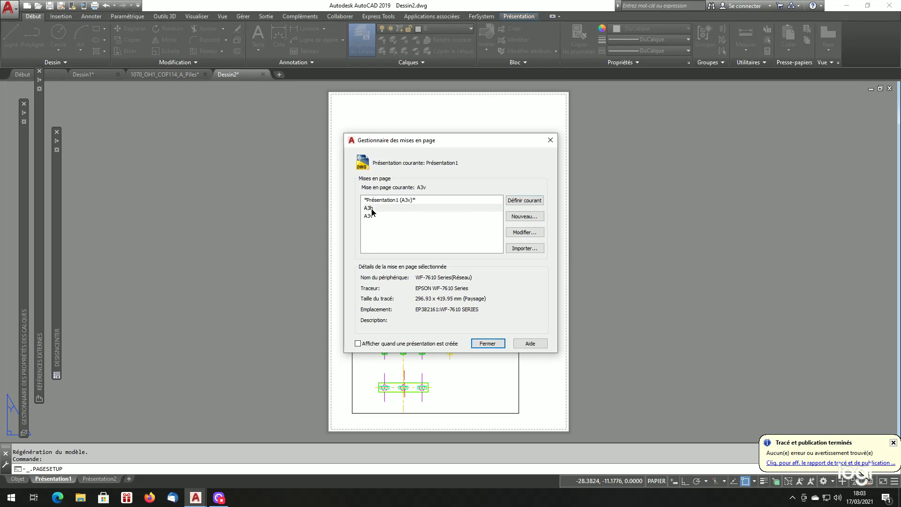
click(525, 201)
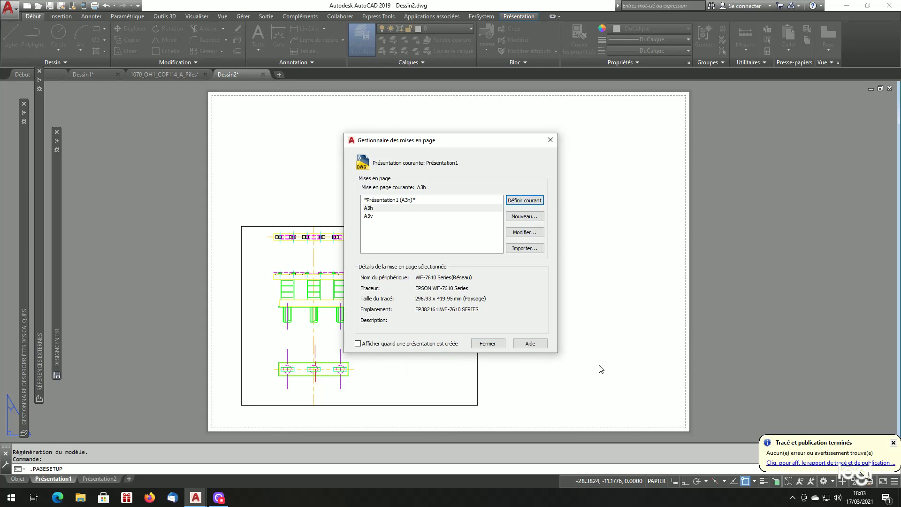
click(487, 344)
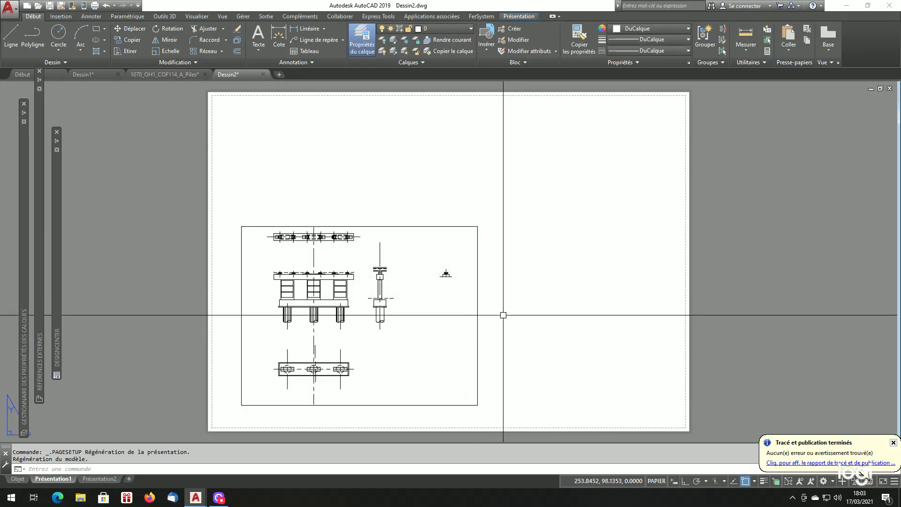
- Reopen the page setup manager and review the plot style settings of A3h without changing them
scroll(444, 335, up, 2)
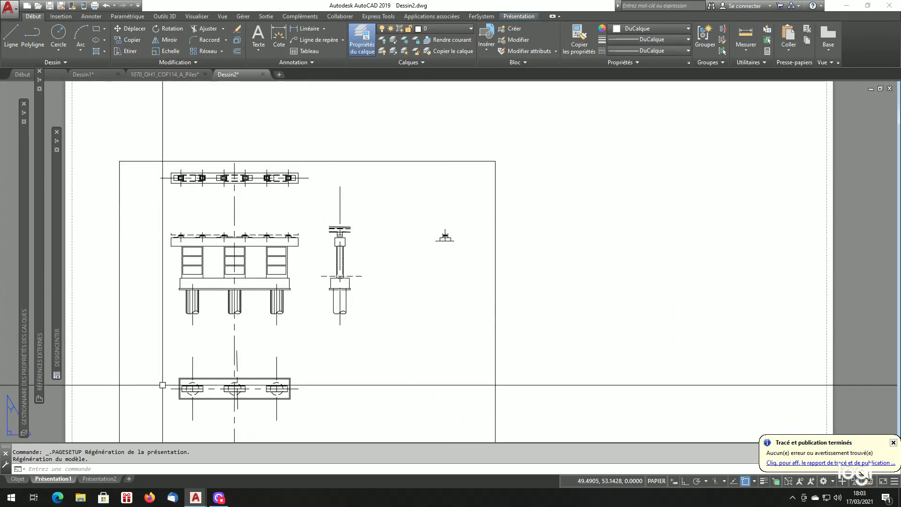
right_click(53, 478)
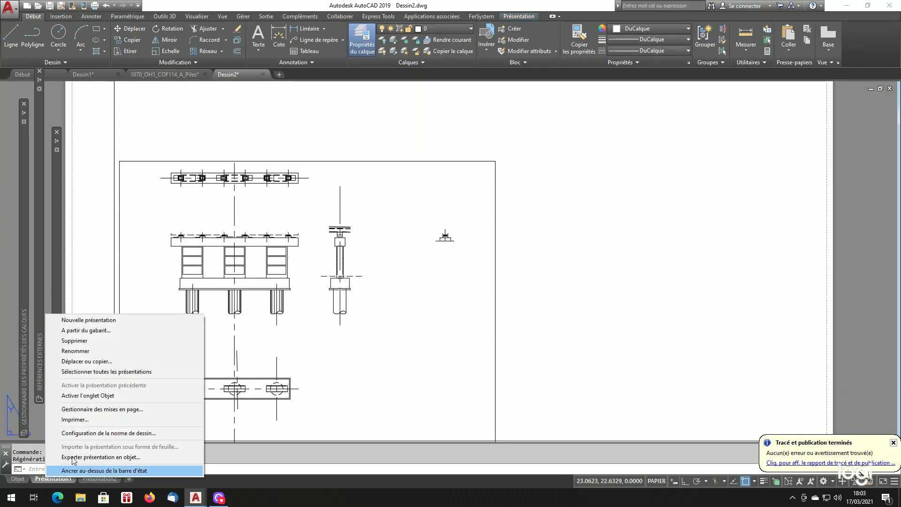
click(105, 412)
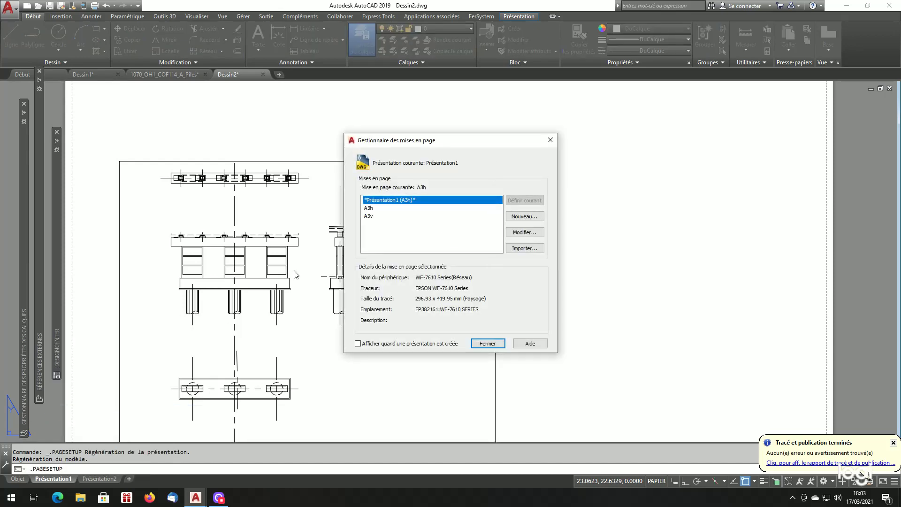
click(378, 208)
click(524, 232)
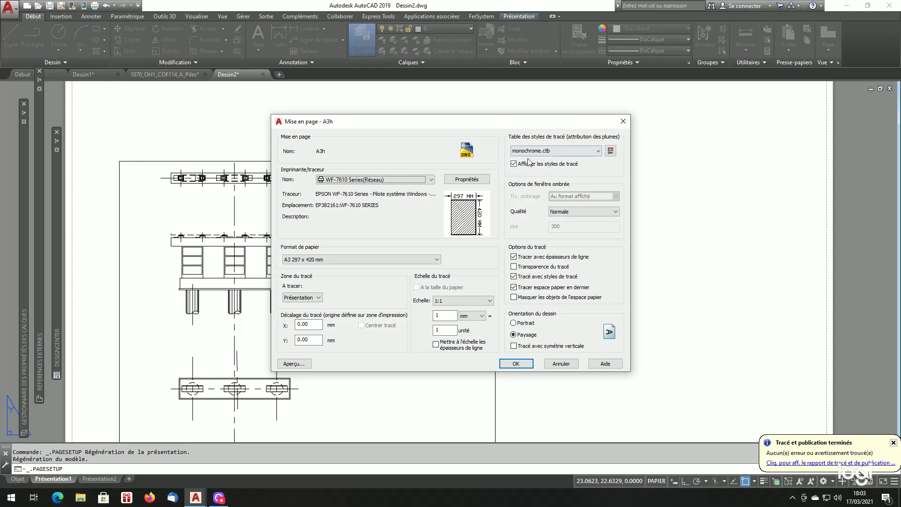
key(Return)
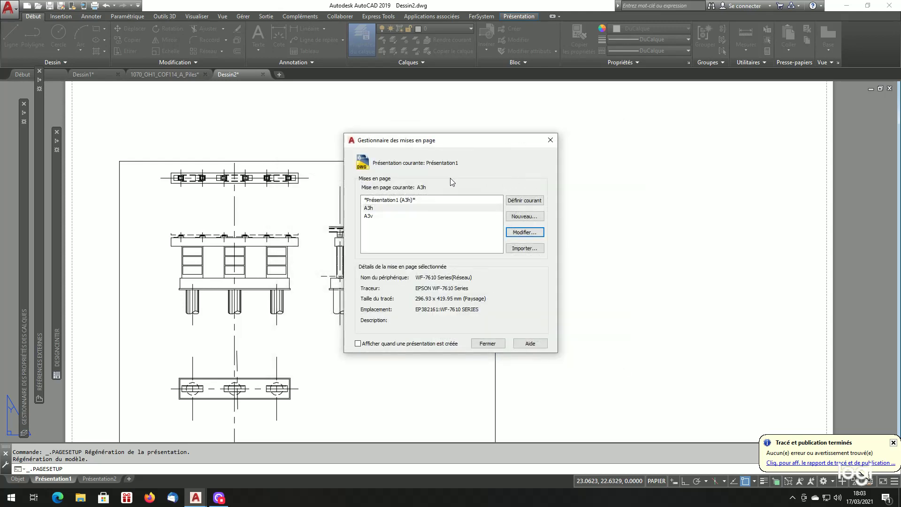
key(Return)
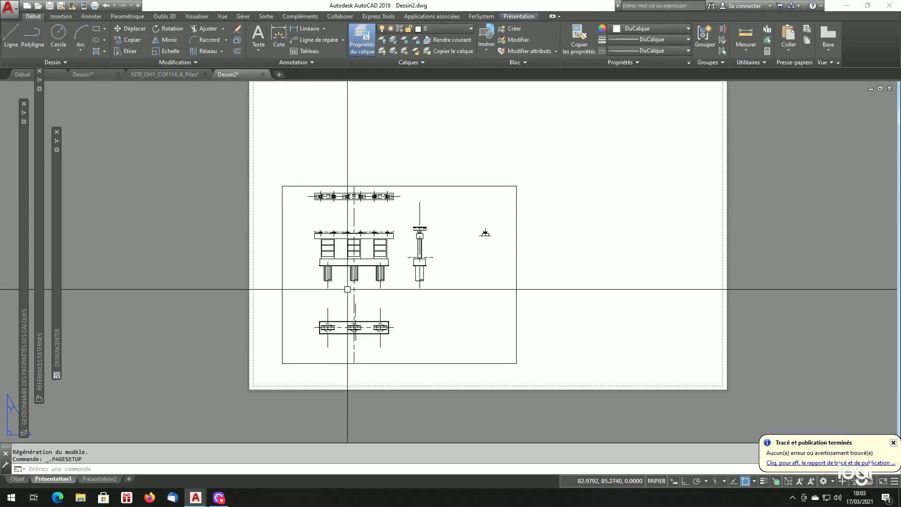
- Select the viewport frame on the Présentation1 sheet and check the list of layers available for it
scroll(429, 319, up, 2)
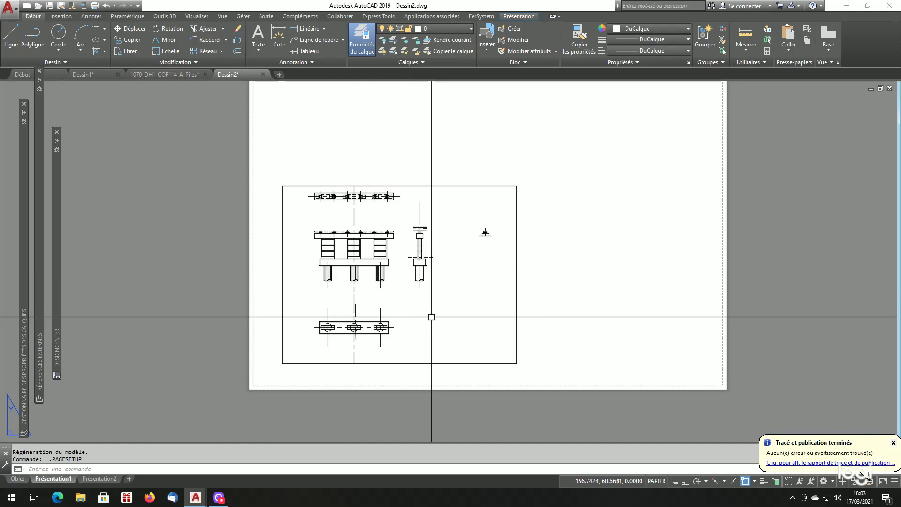
click(498, 187)
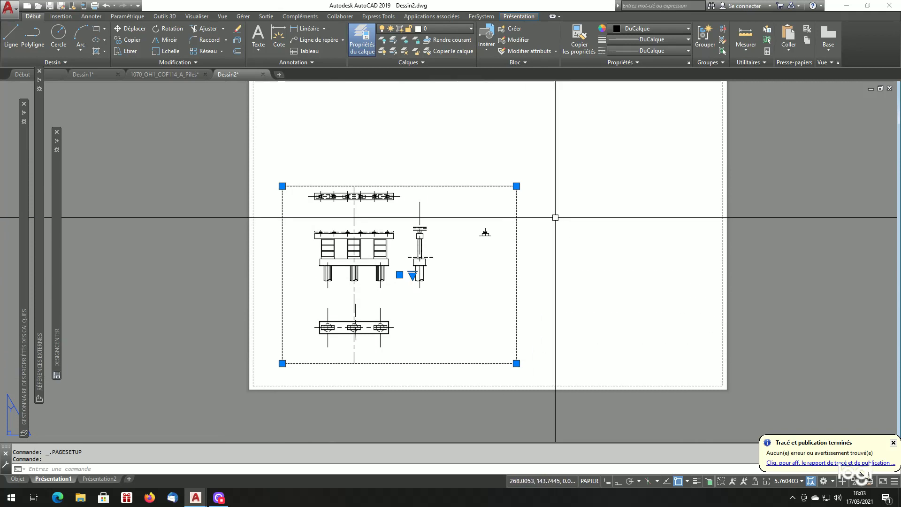
scroll(551, 291, down, 2)
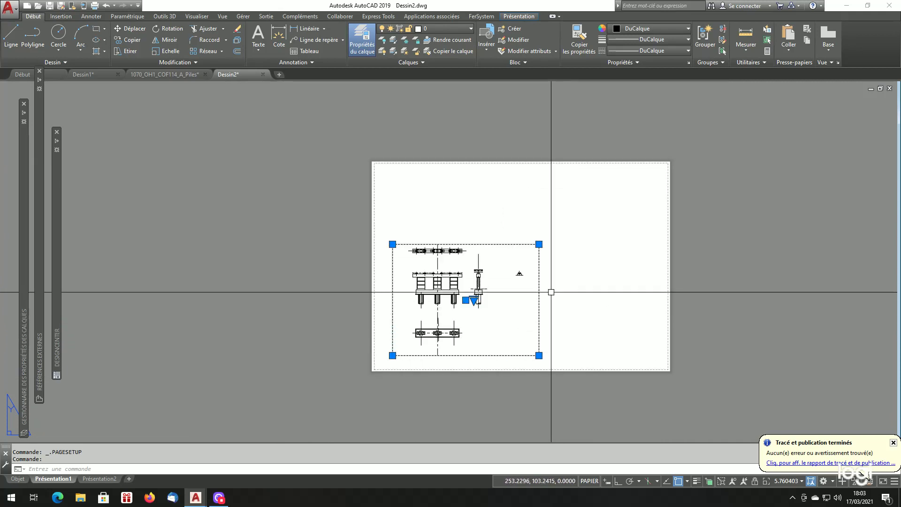
scroll(504, 266, up, 2)
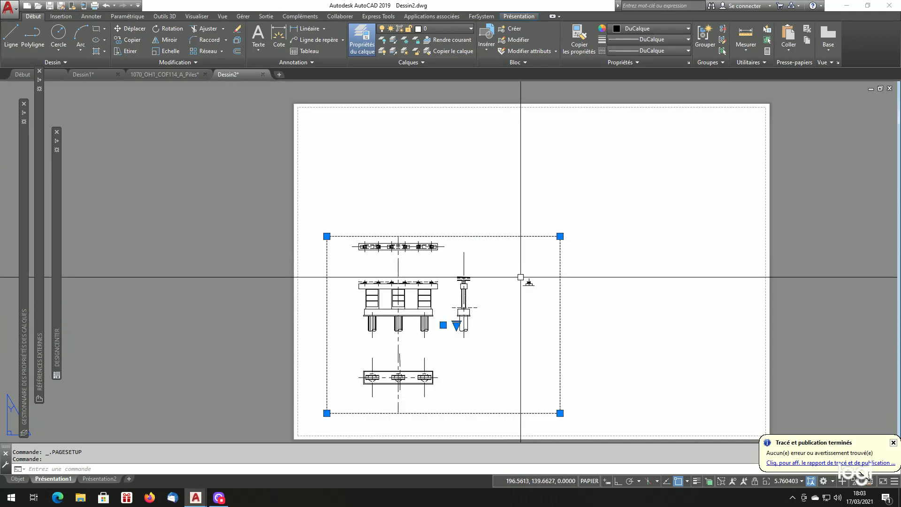
click(446, 33)
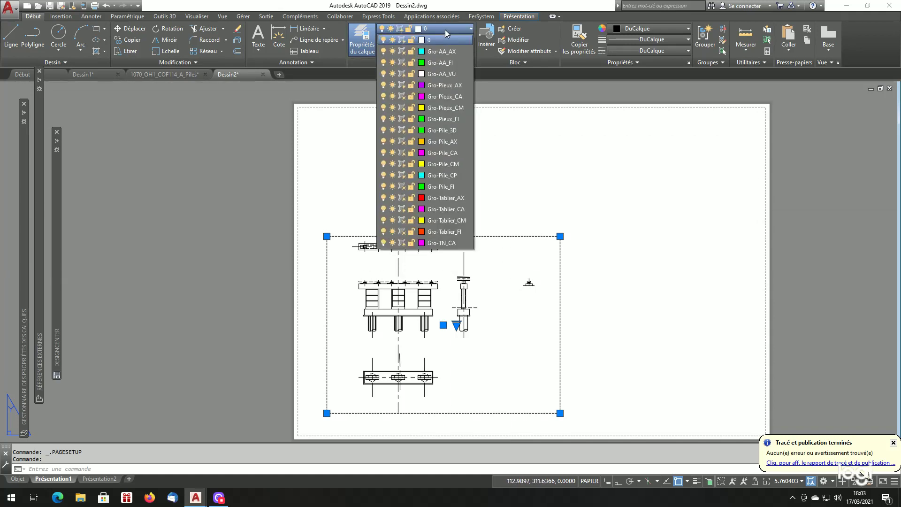
click(446, 33)
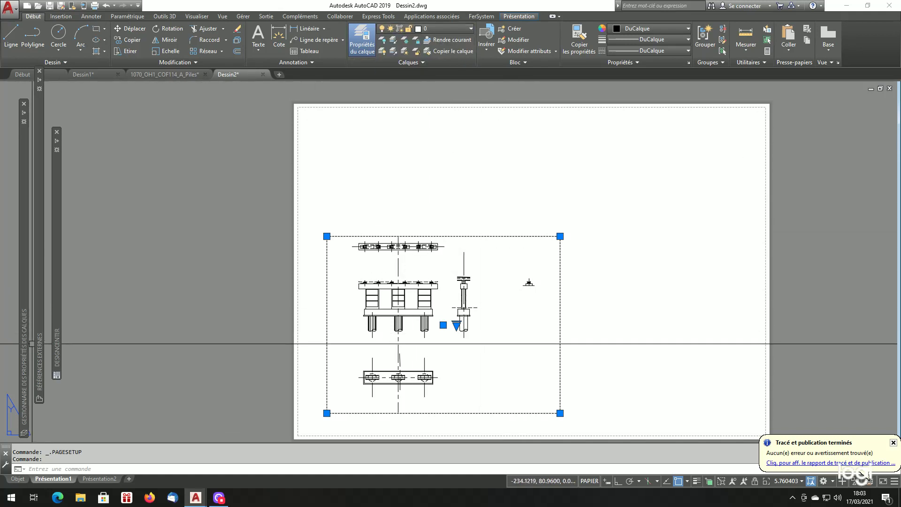
- Create a new layer named FMULT and turn off its plotting
mouse_move(27, 340)
click(156, 347)
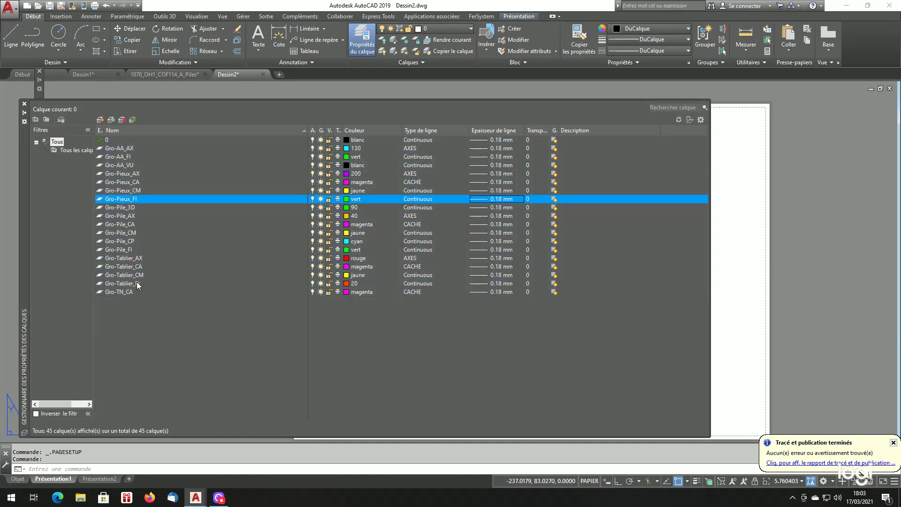
right_click(121, 311)
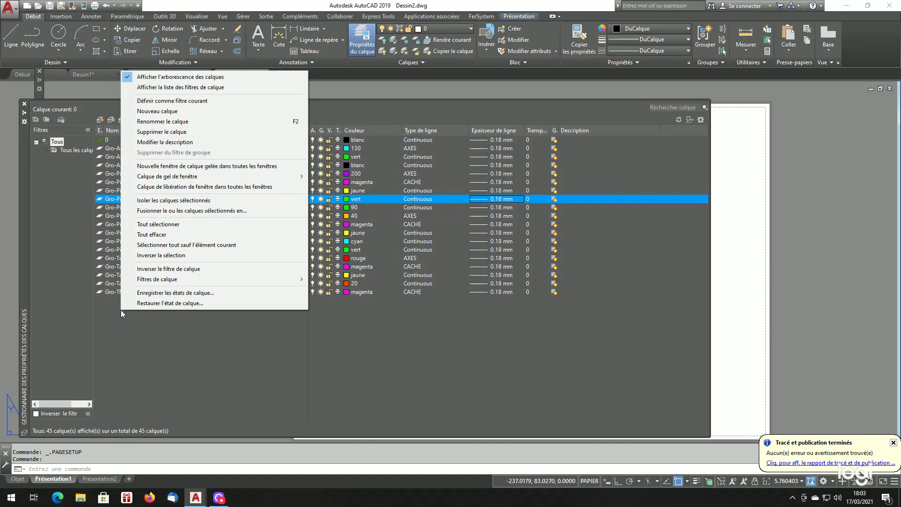
click(189, 113)
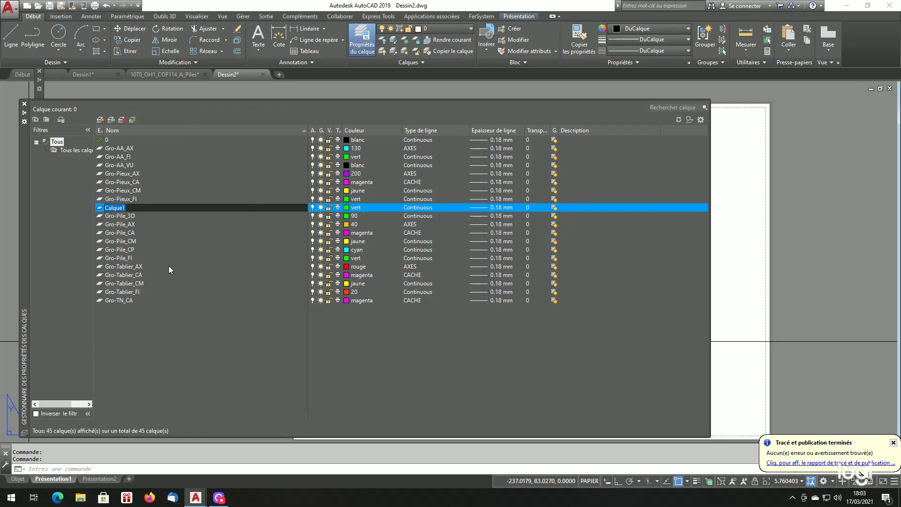
text(FMULT)
key(Return)
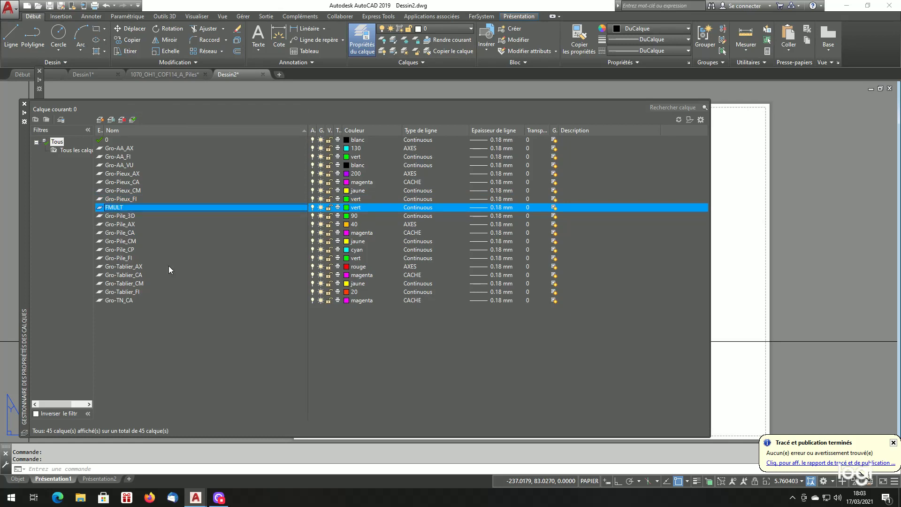
click(337, 207)
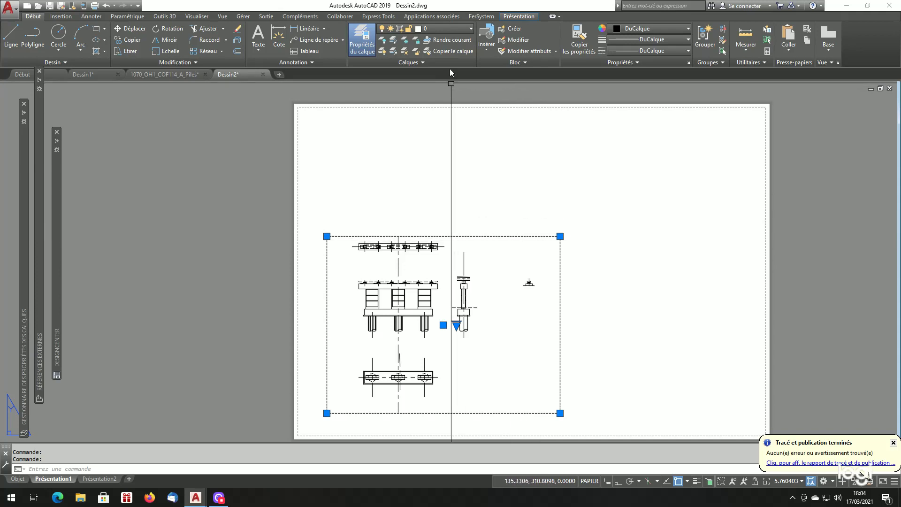
- Move the selected viewport frame to the FMULT layer and deselect it
click(455, 32)
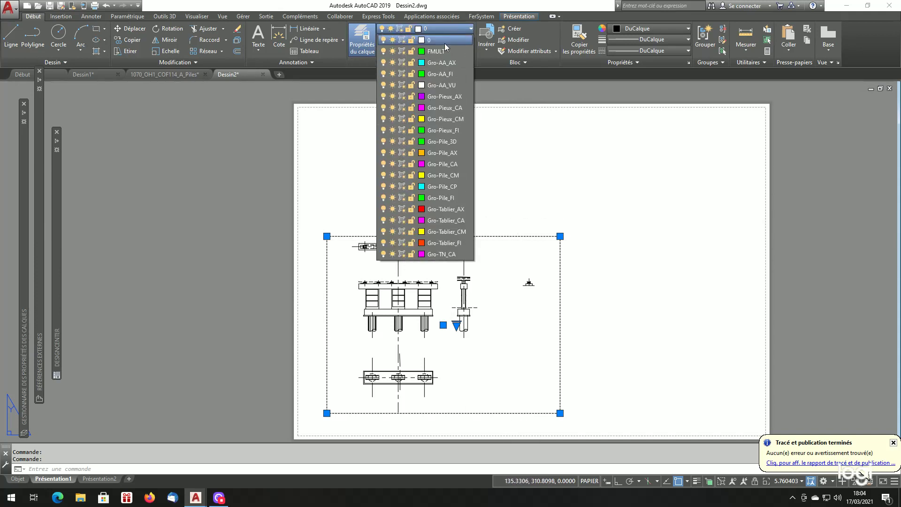
click(438, 50)
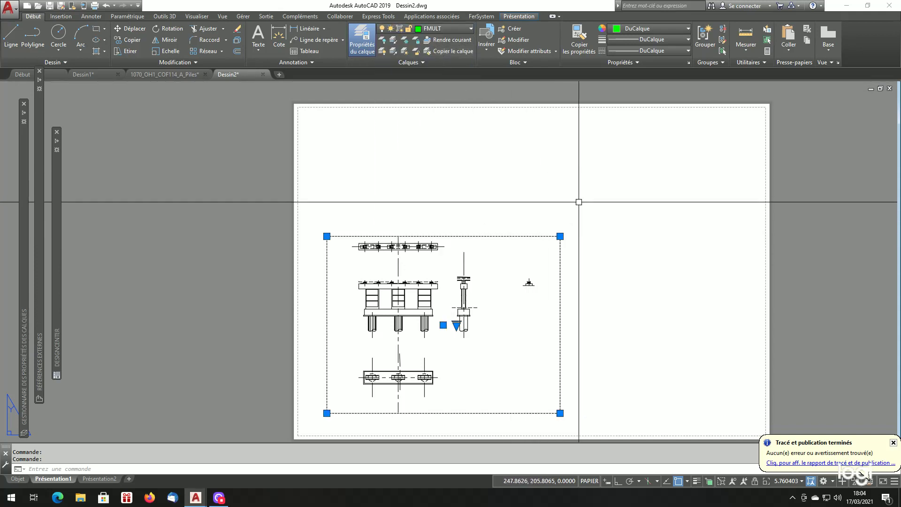
key(Escape)
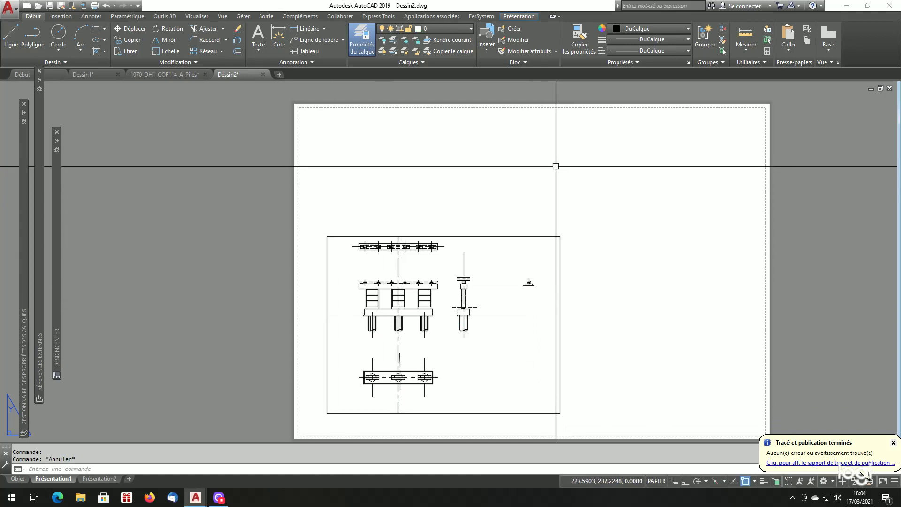
- Preview the plot of Présentation1 with the A3h page setup to check the viewport frame, and cancel without printing
key(ctrl+p)
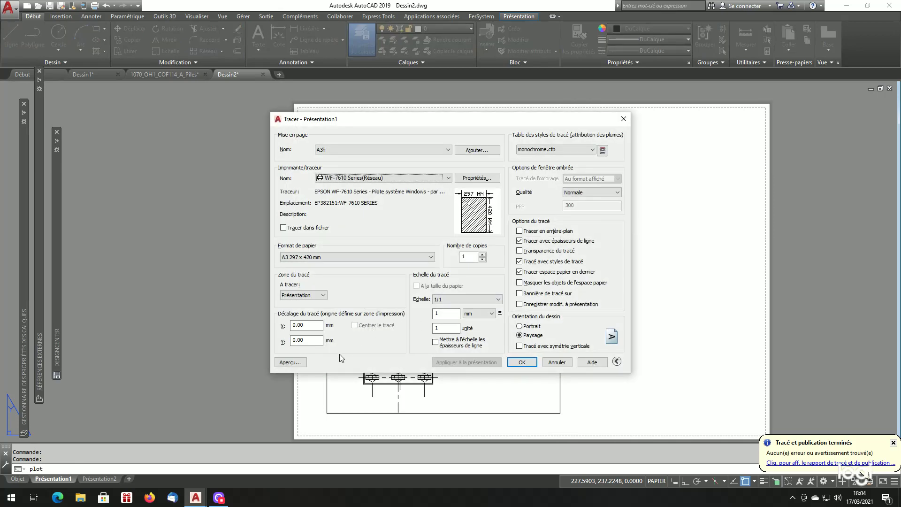
click(290, 362)
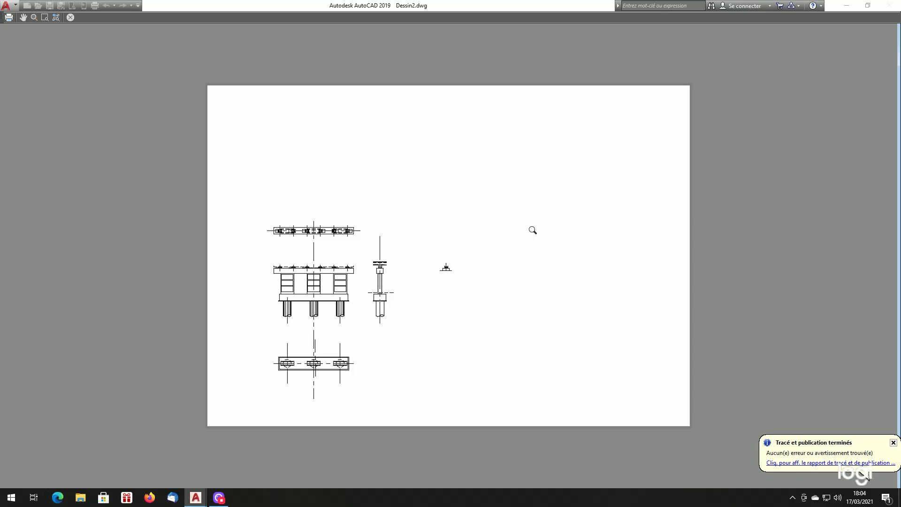
key(Escape)
key(Escape)
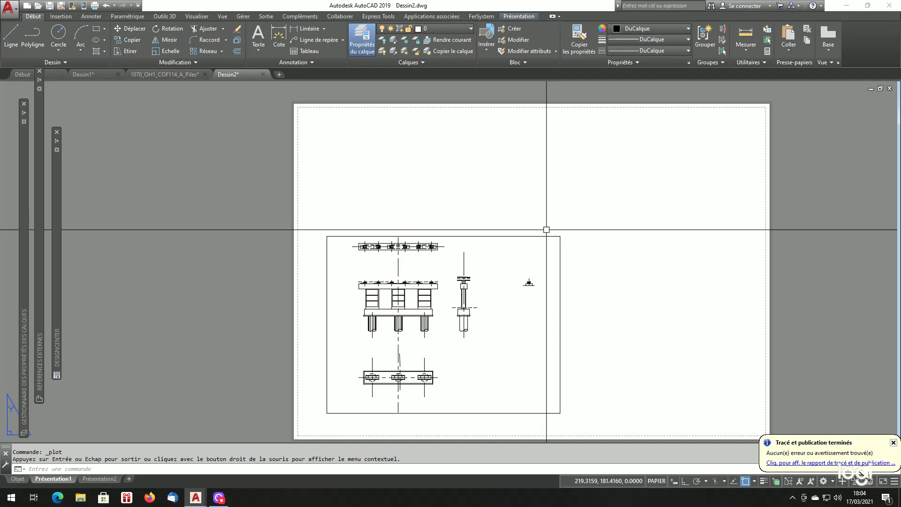
- Stretch the viewport frame by its upper-right and lower-left corners so that it fills the A3 sheet
click(560, 236)
click(560, 236)
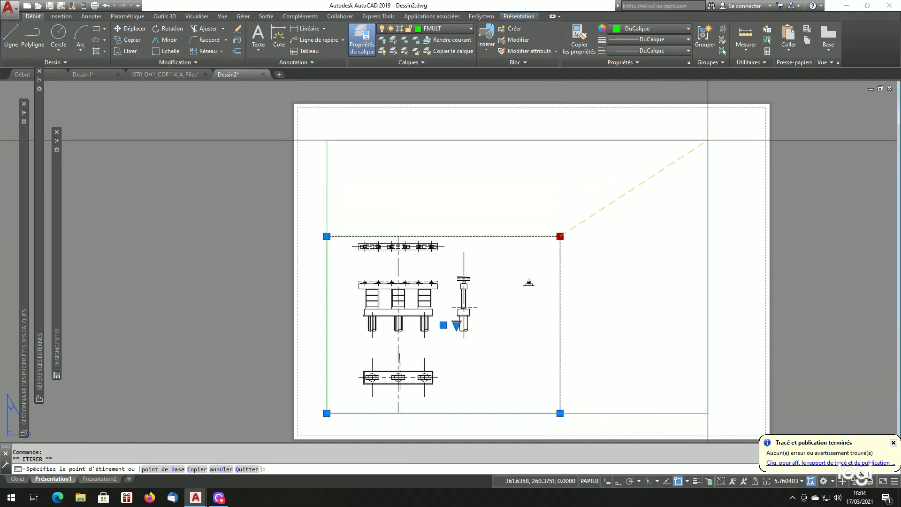
click(768, 105)
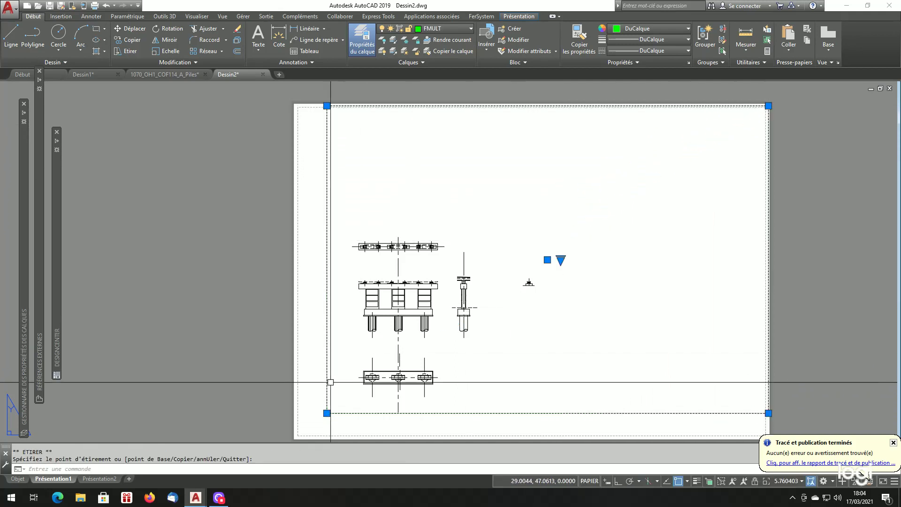
click(327, 413)
click(296, 435)
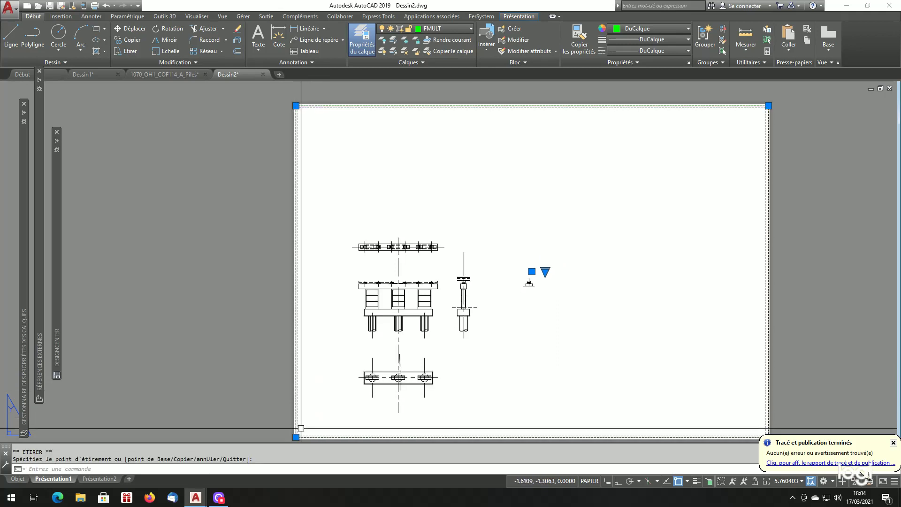
scroll(413, 322, down, 3)
scroll(448, 315, up, 3)
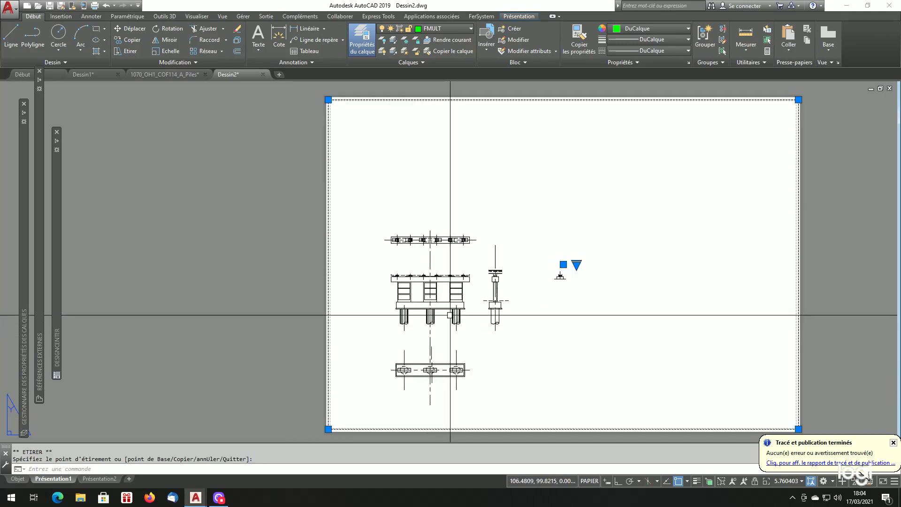
- Activate model space inside the viewport and bring the pier's front elevation into view
key(Escape)
key(Escape)
double_click(436, 313)
scroll(410, 318, down, 2)
scroll(410, 318, up, 5)
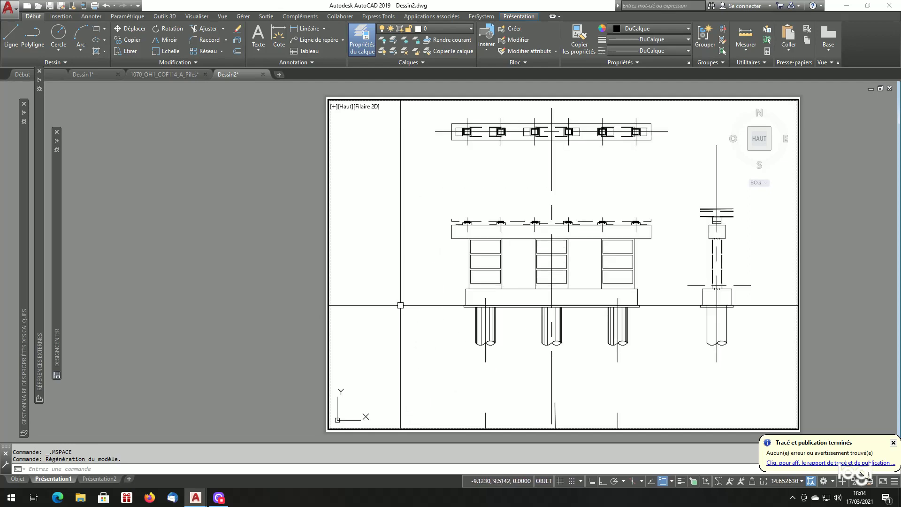
scroll(400, 302, down, 3)
scroll(535, 270, up, 3)
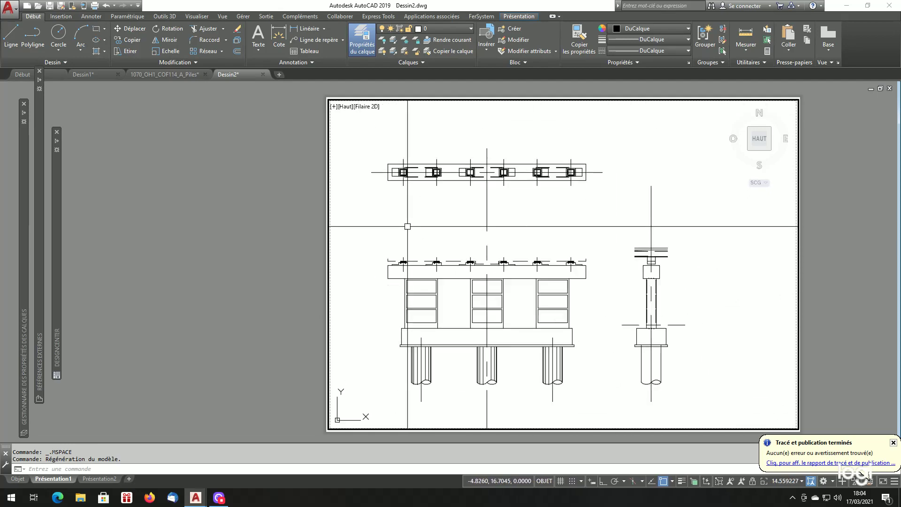
scroll(409, 225, up, 4)
scroll(409, 225, down, 6)
scroll(410, 226, up, 2)
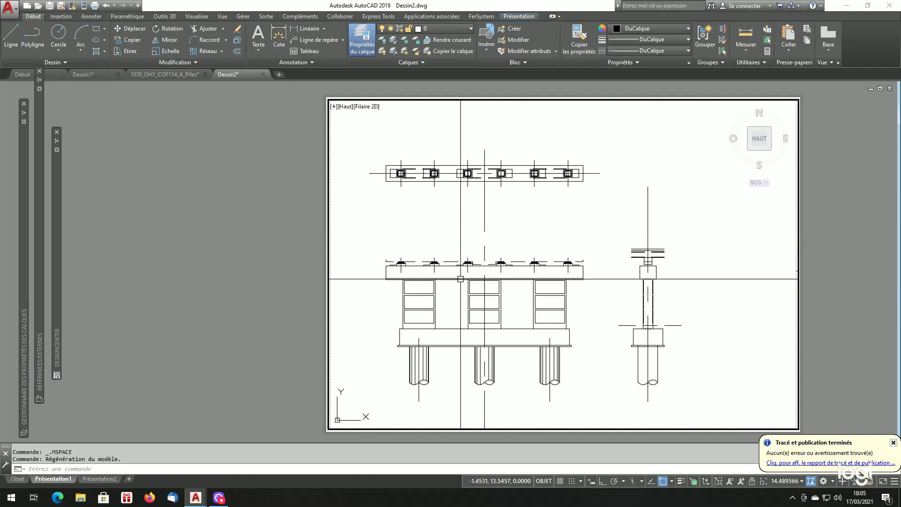
scroll(423, 296, down, 3)
scroll(420, 298, up, 5)
scroll(423, 298, down, 2)
scroll(413, 309, up, 4)
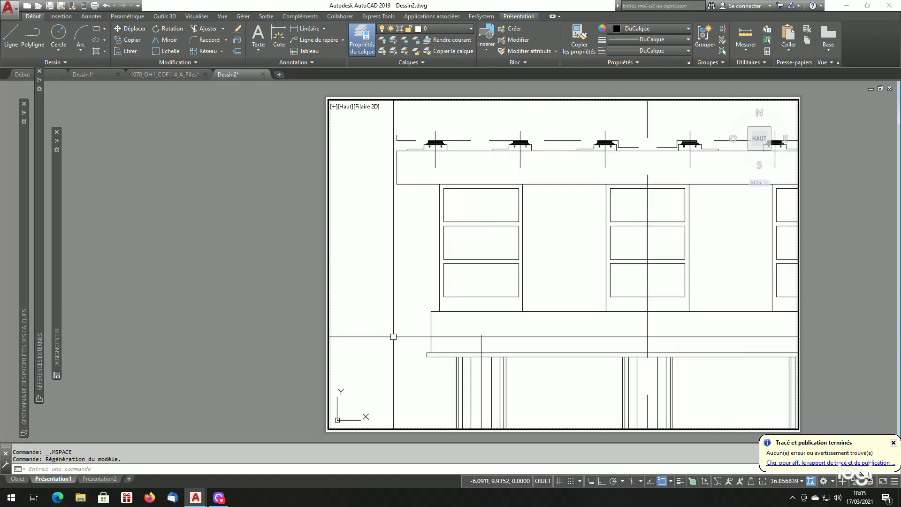
scroll(520, 293, down, 3)
scroll(528, 295, up, 2)
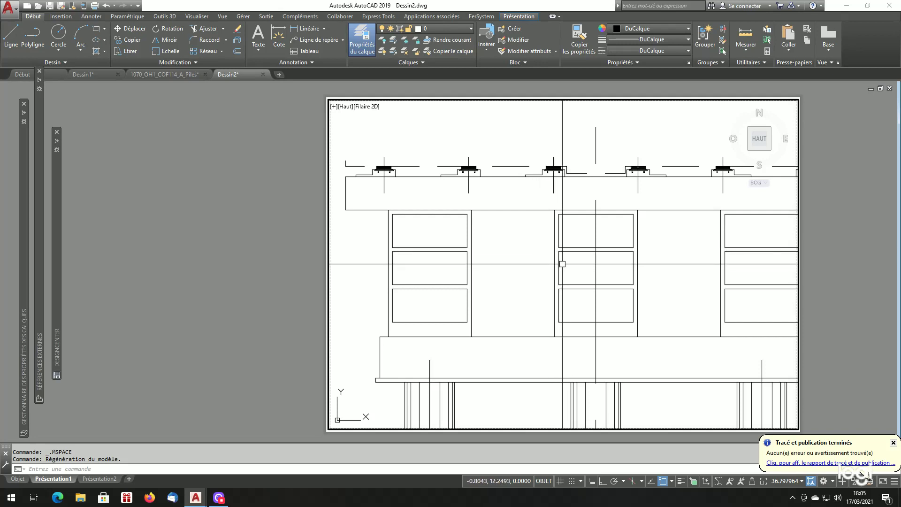
- Scale the viewport view to 1:25 using the zoom factor 1000/25xp
text(z)
key(Return)
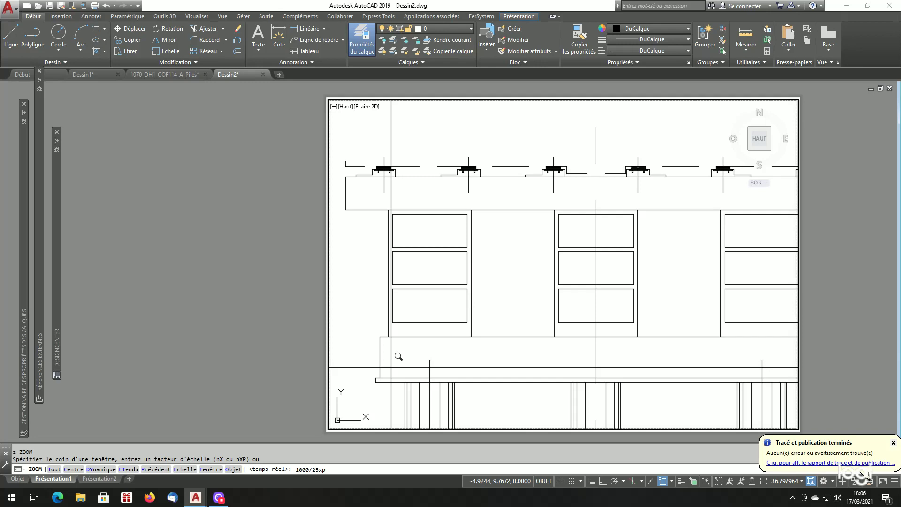
drag(398, 357, 392, 364)
key(Escape)
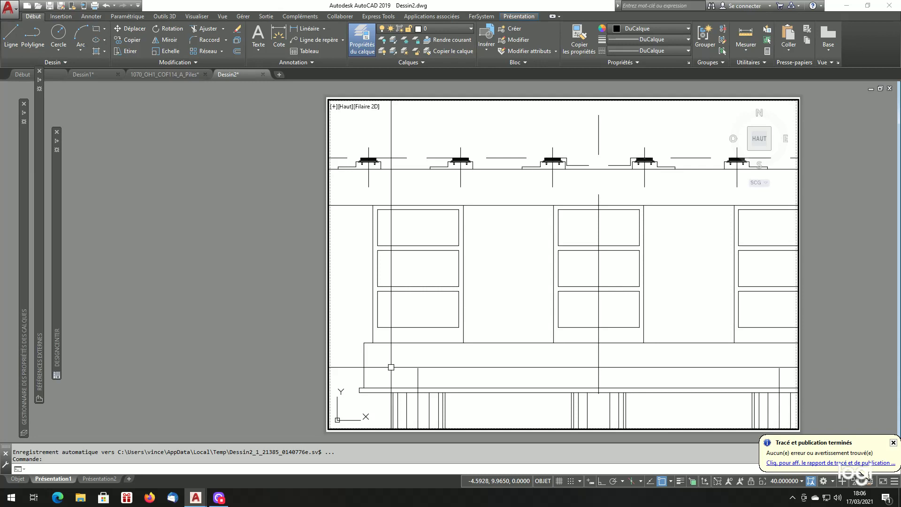
- Scale the viewport view to 1:50 using the zoom factor 1000/50xp
text(z)
key(Return)
text(1000/)
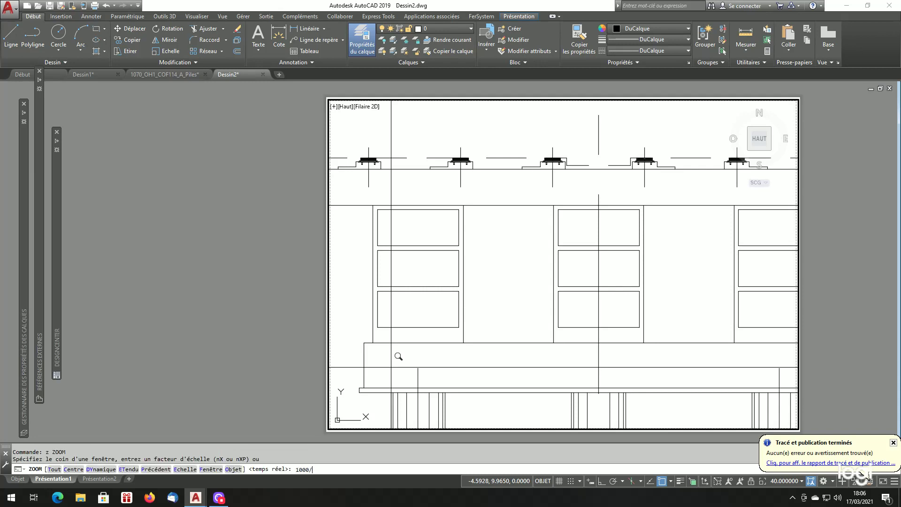
text(50xp)
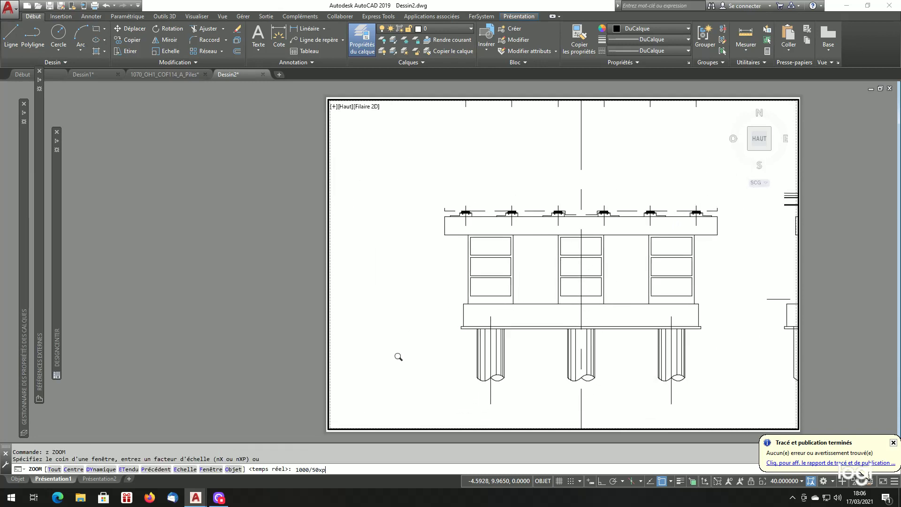
key(Return)
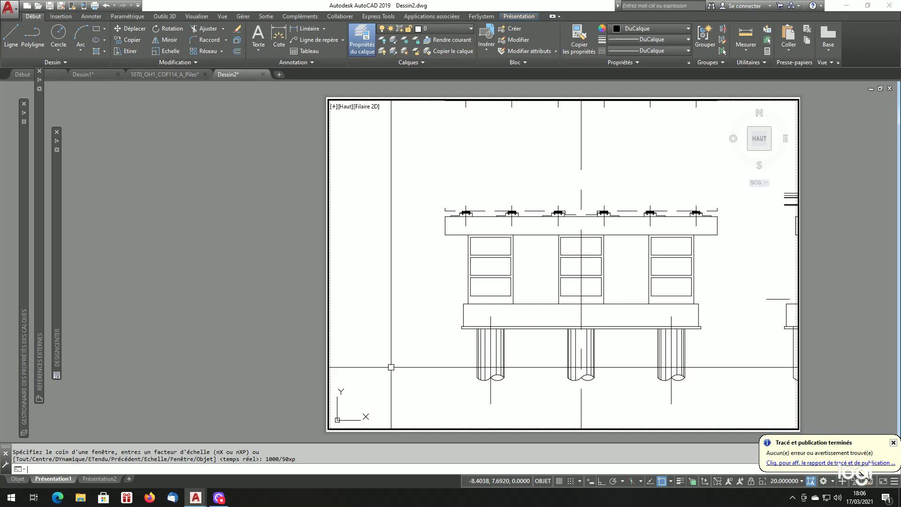
- Scale the viewport view with the zoom factor 1000/33xp, centre the front elevation on the sheet, and return to paper space
key(Return)
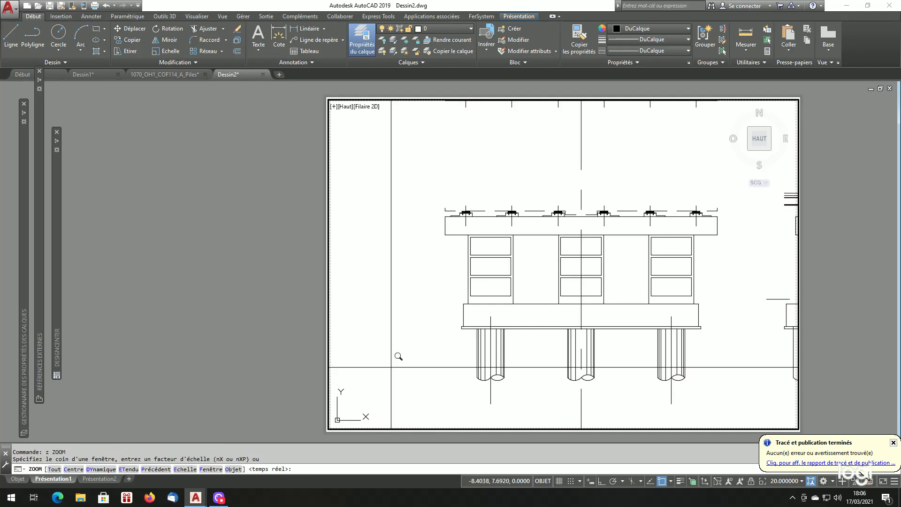
text(1000/33xp)
key(Return)
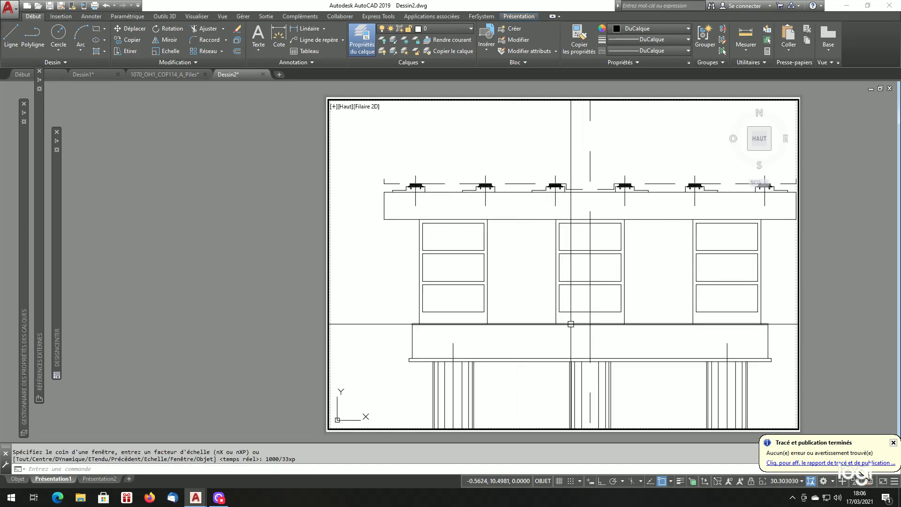
text(p)
key(Return)
drag(584, 313, 563, 283)
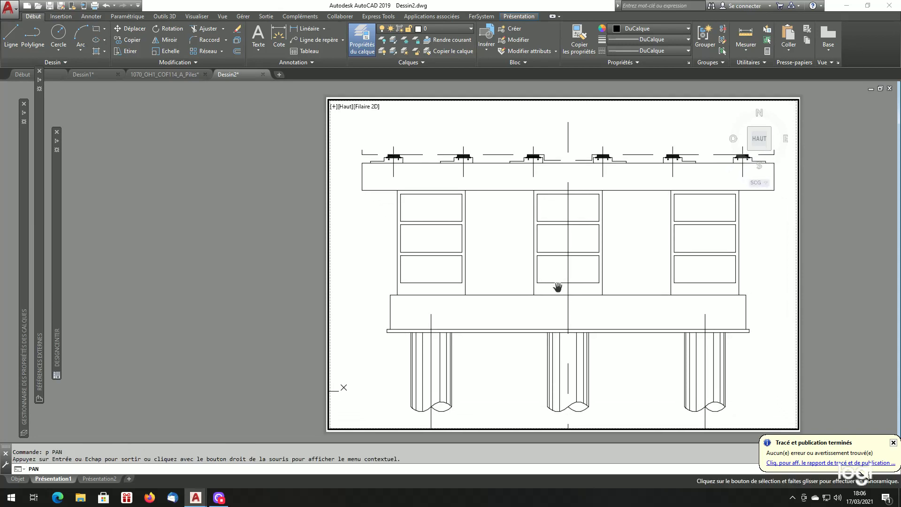
key(Escape)
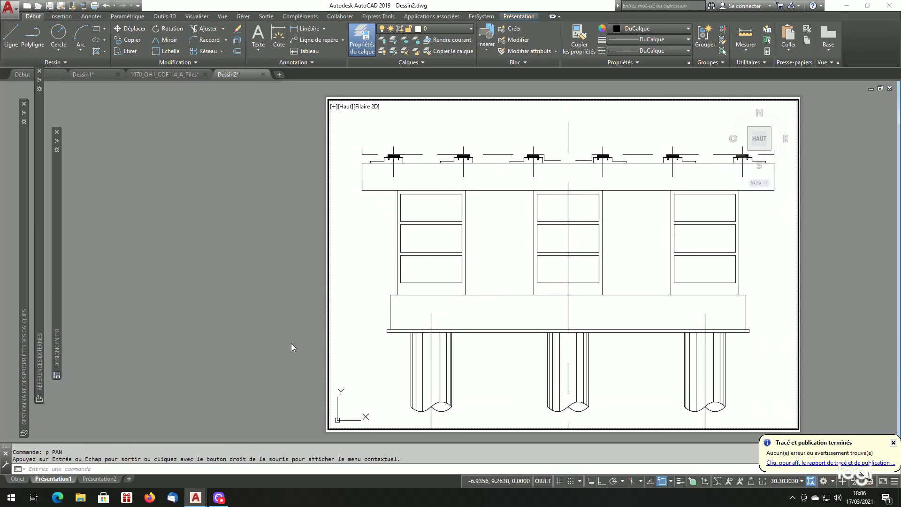
double_click(255, 350)
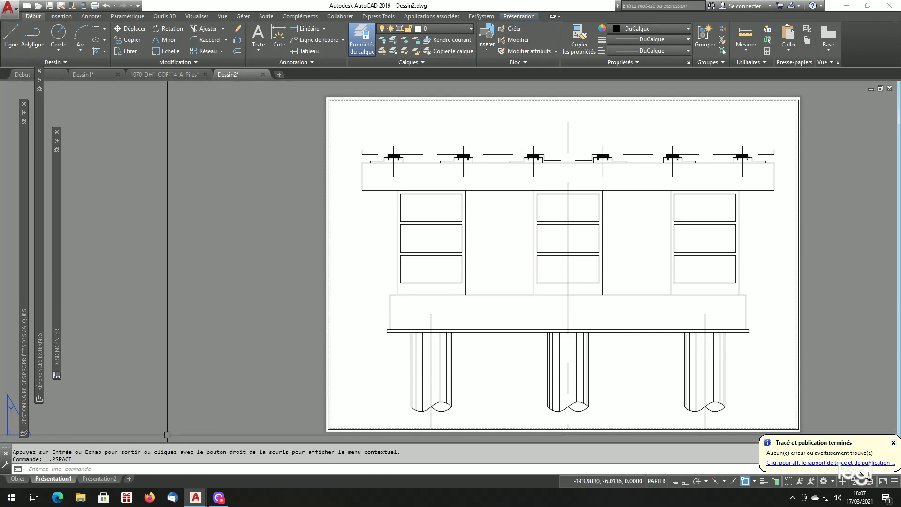
- Rename the Présentation1 layout as Elev (1)
right_click(56, 479)
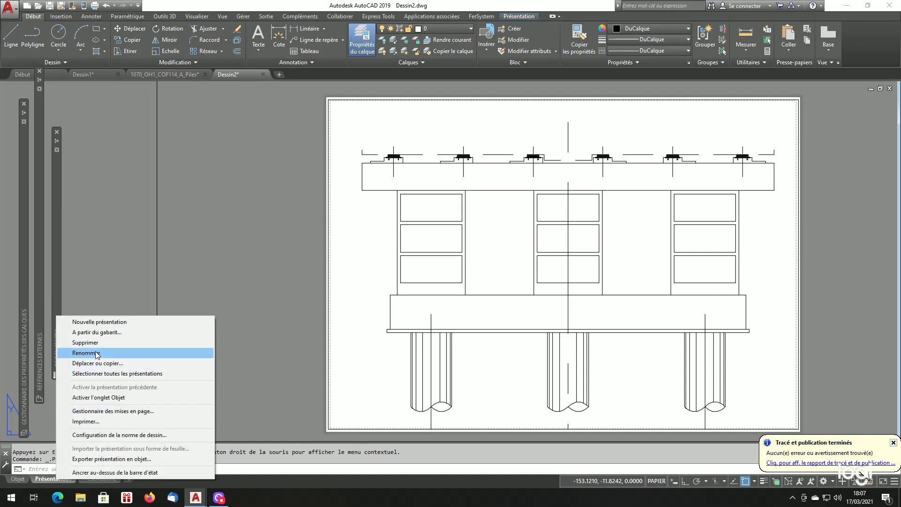
click(186, 352)
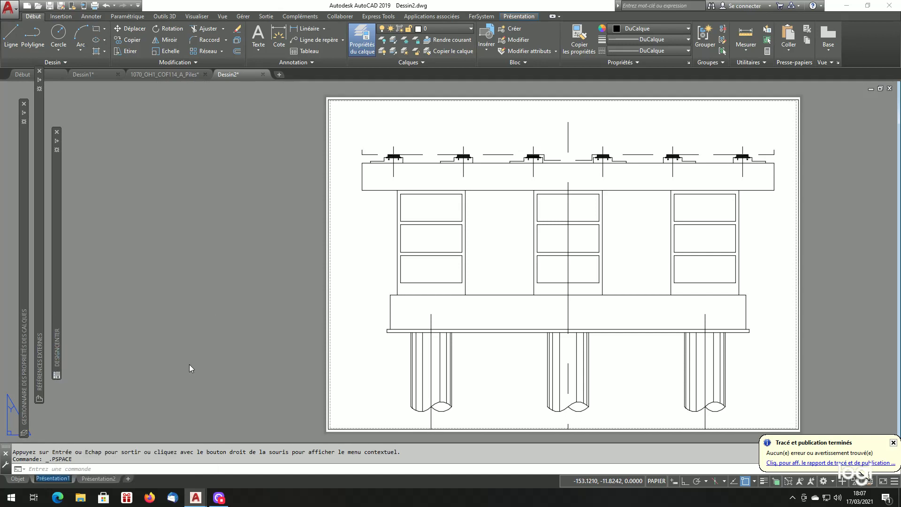
text(Elev)
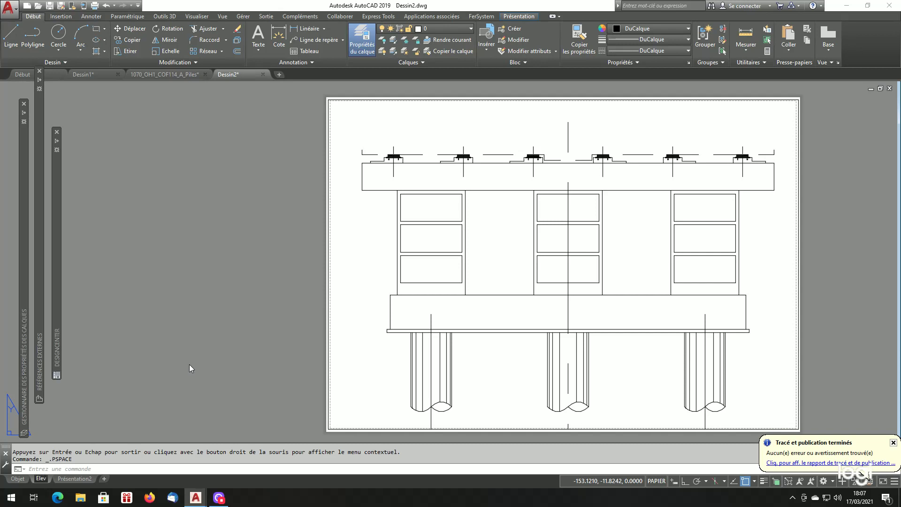
key(Return)
right_click(45, 481)
click(93, 355)
key(End)
text((1))
key(Return)
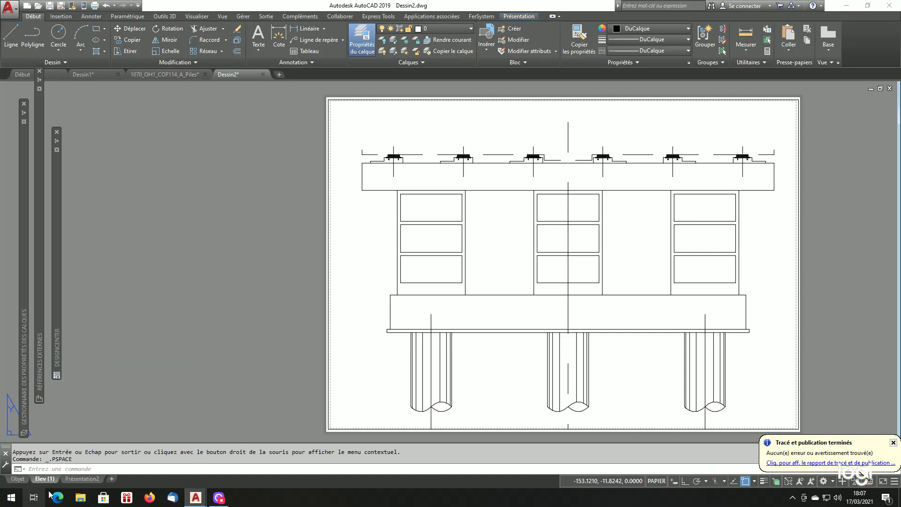
- Delete the unused Présentation2 layout
click(83, 479)
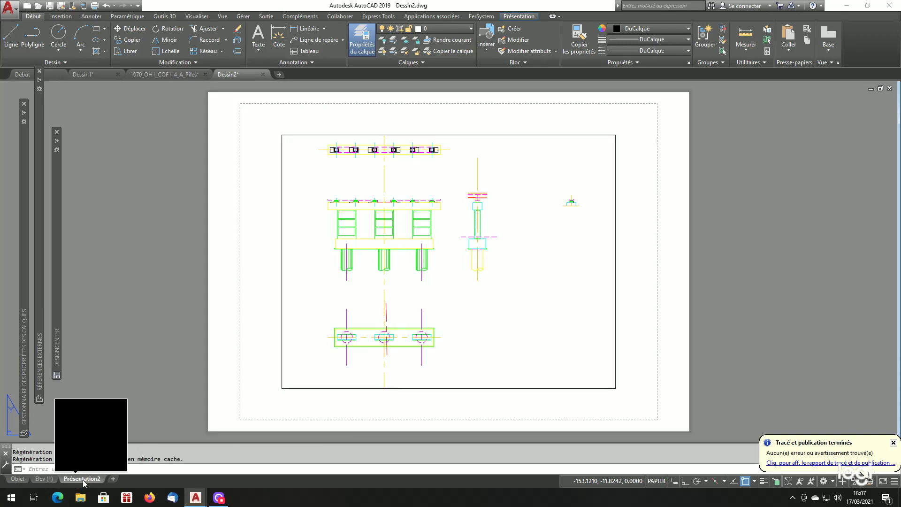
right_click(84, 479)
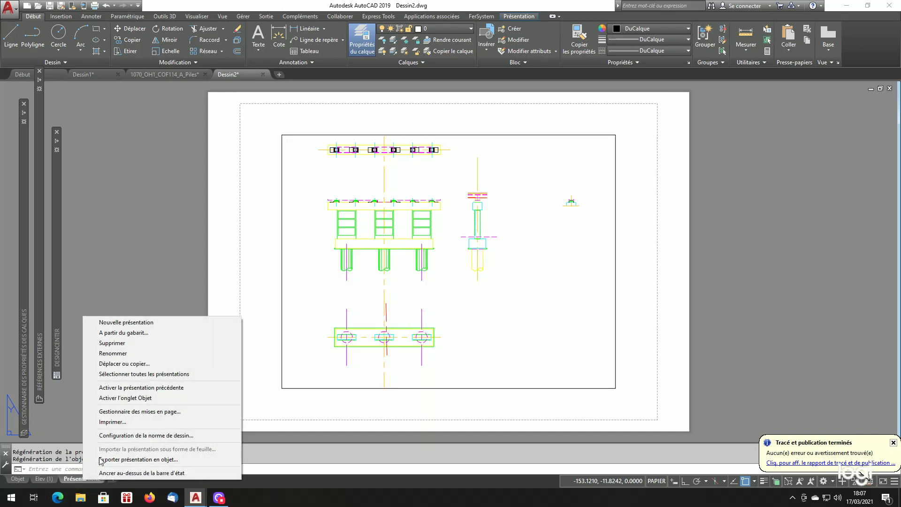
click(138, 347)
click(465, 287)
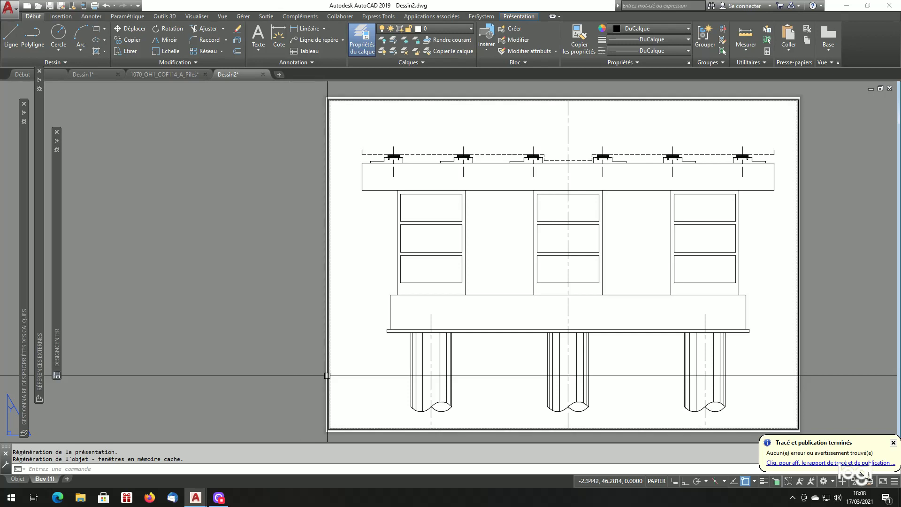
- Compare how the axis linetypes display in model space and on the Elev (1) layout, ending in model space
click(14, 481)
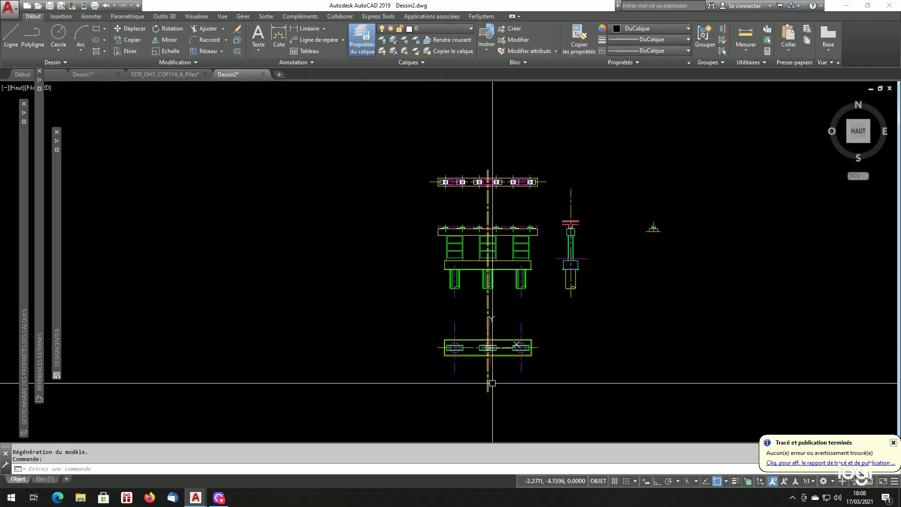
click(45, 479)
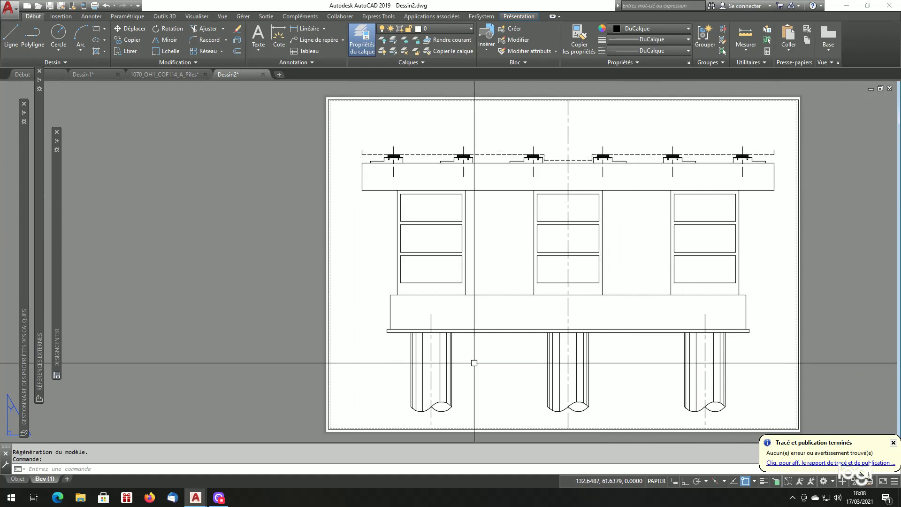
click(18, 478)
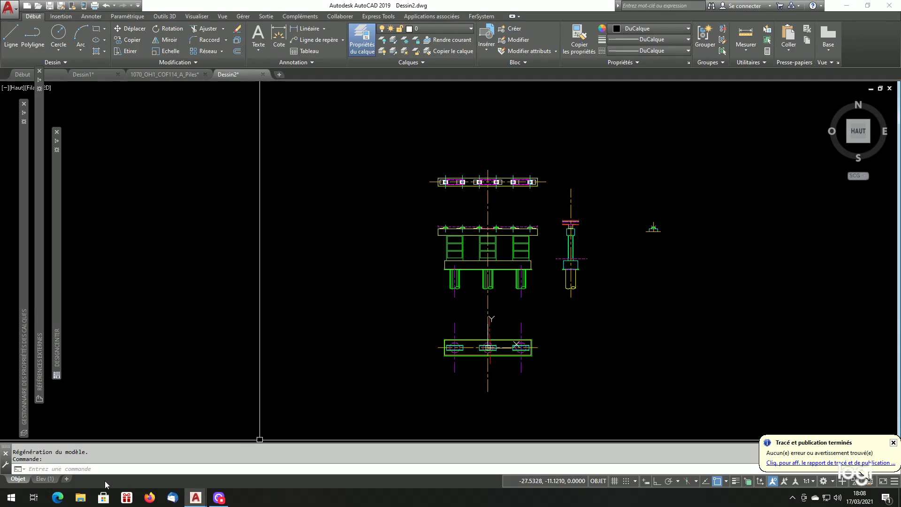
- Duplicate the Elev (1) layout directly after the original and make the copy the active layout
click(44, 478)
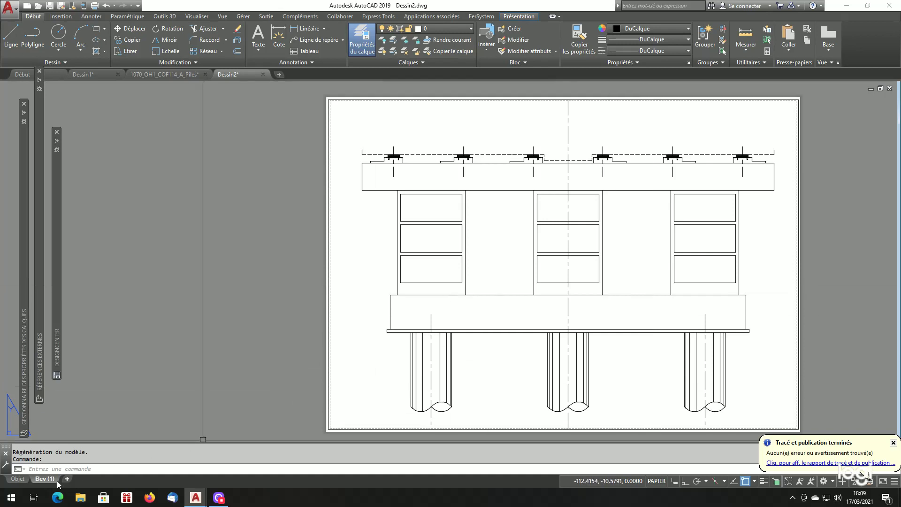
mouse_move(49, 484)
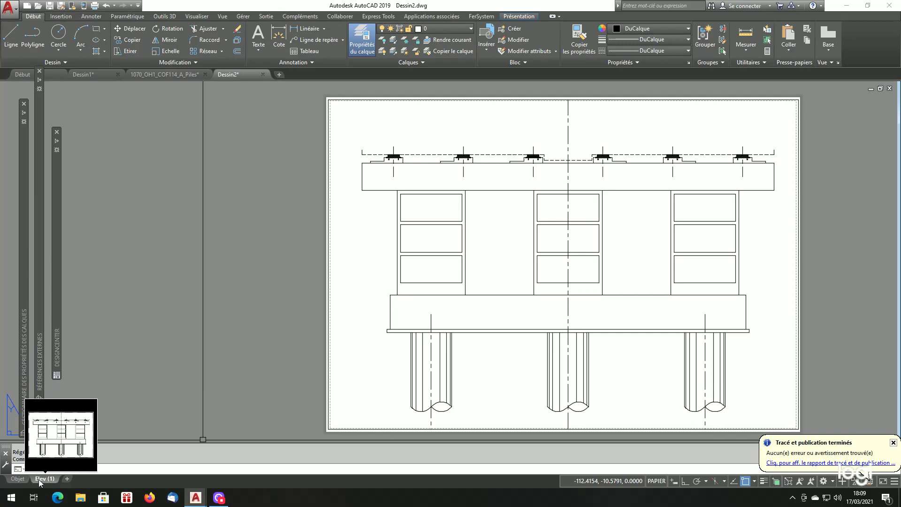
drag(38, 479, 60, 476)
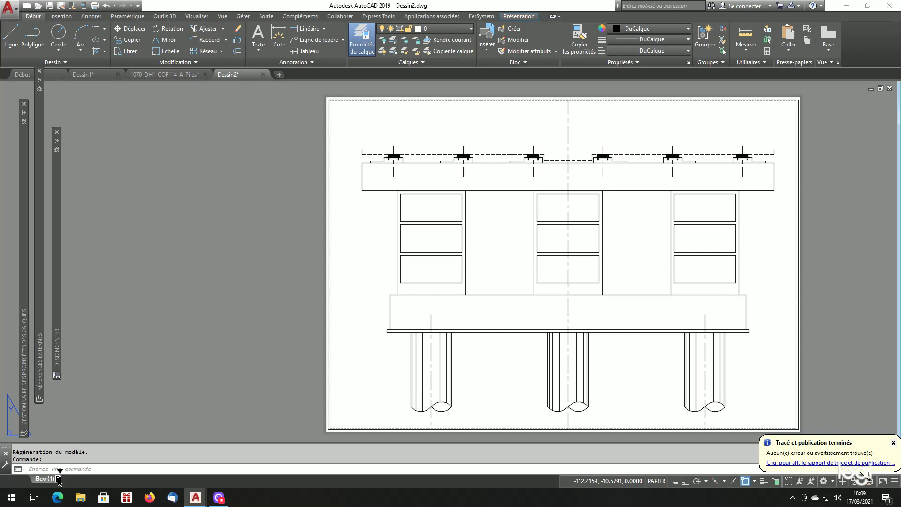
drag(58, 481, 66, 490)
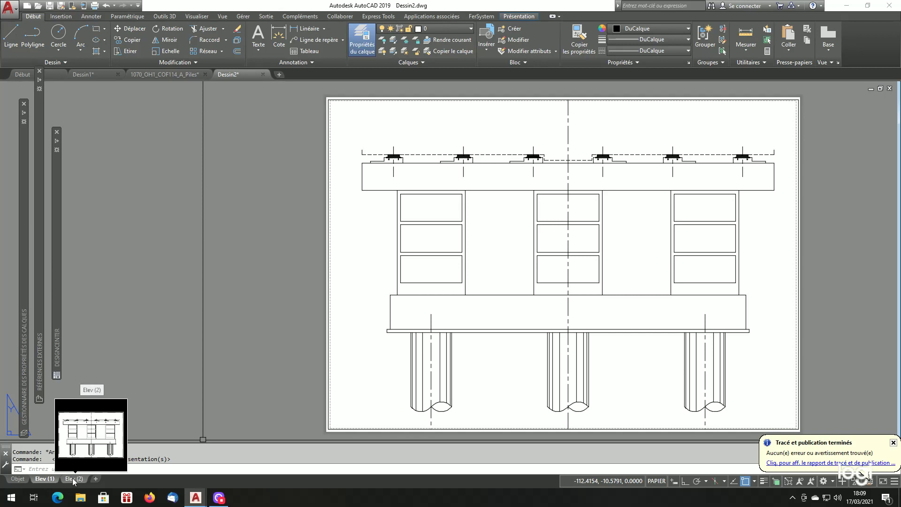
click(74, 479)
click(44, 478)
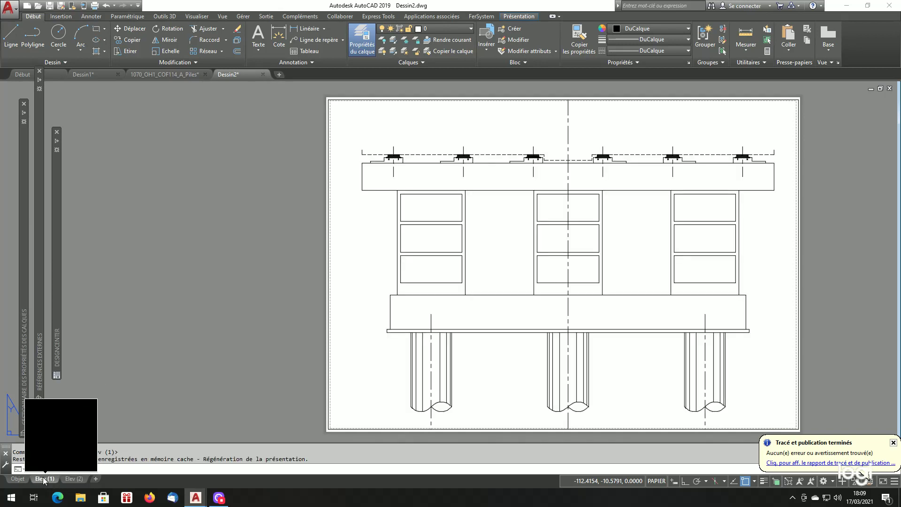
click(80, 479)
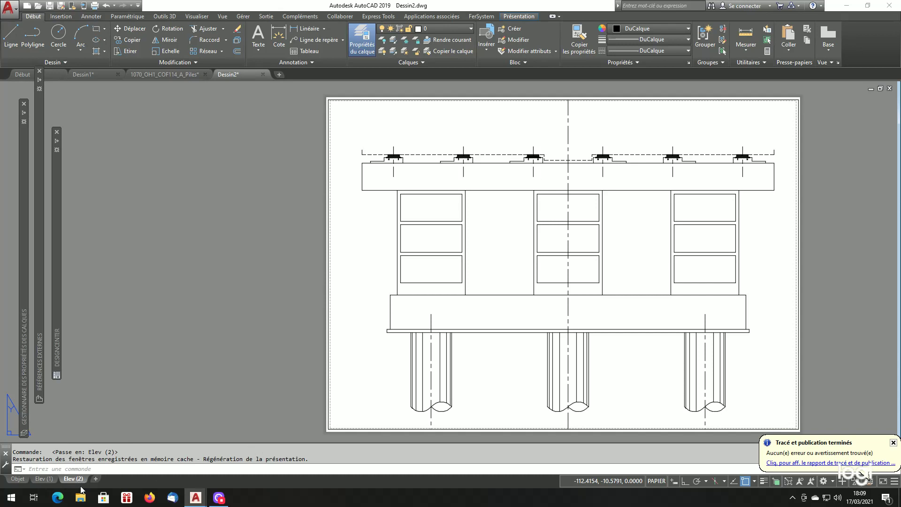
- Rename the copied layout as VP (2)
right_click(71, 479)
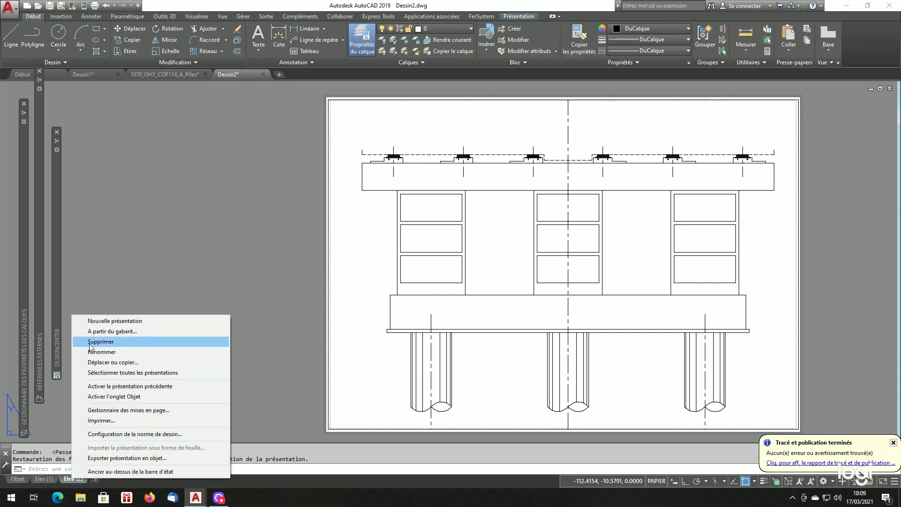
click(153, 352)
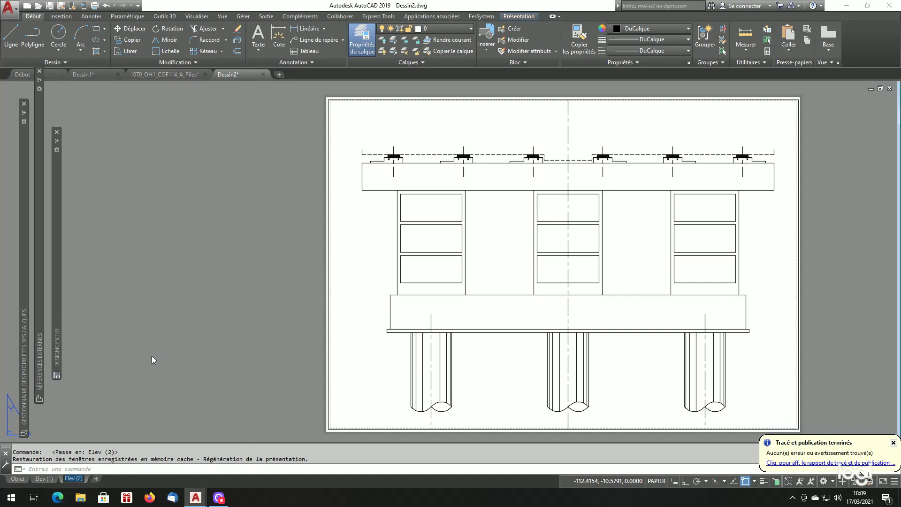
key(End)
key(BackSpace)
key(BackSpace)
key(BackSpace)
key(BackSpace)
key(BackSpace)
text(VP)
click(493, 339)
- Pan the model view straight down with Ortho inside the VP (2) viewport to bring the pier cap's plan view onto the sheet's upper half
double_click(489, 332)
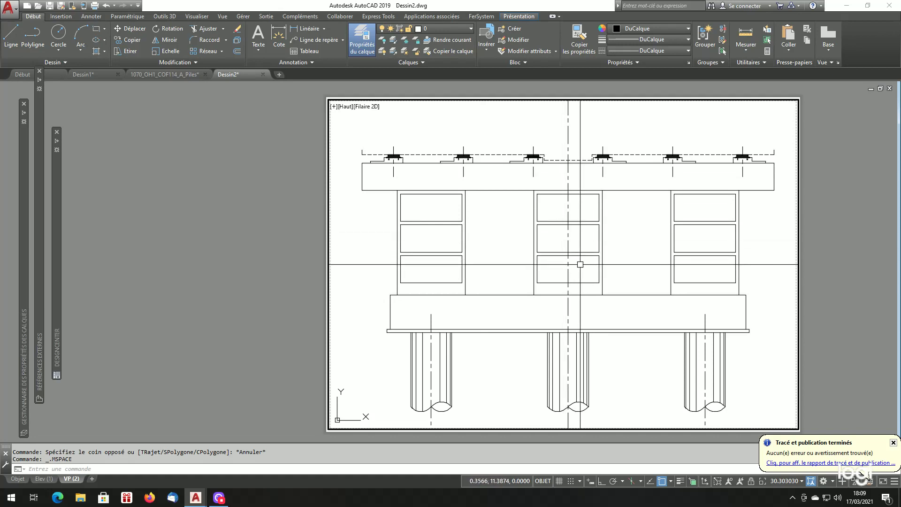
text(-p)
key(Return)
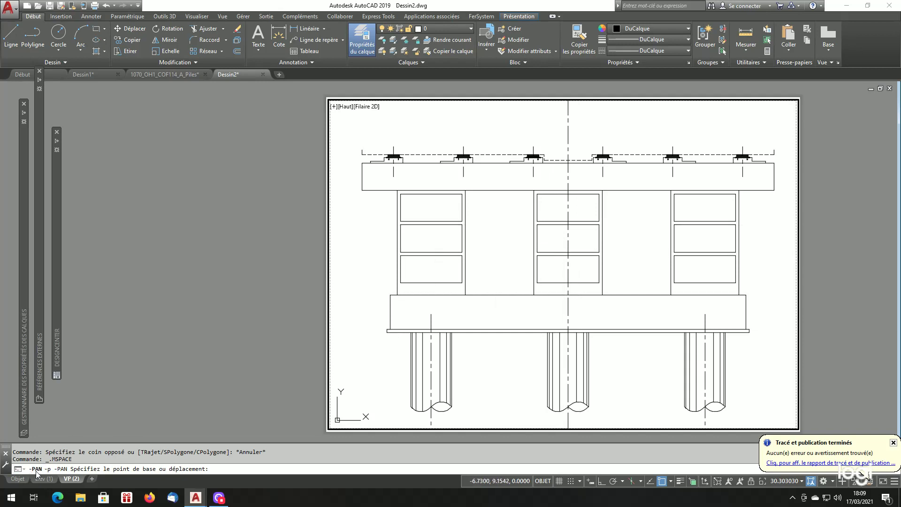
click(504, 218)
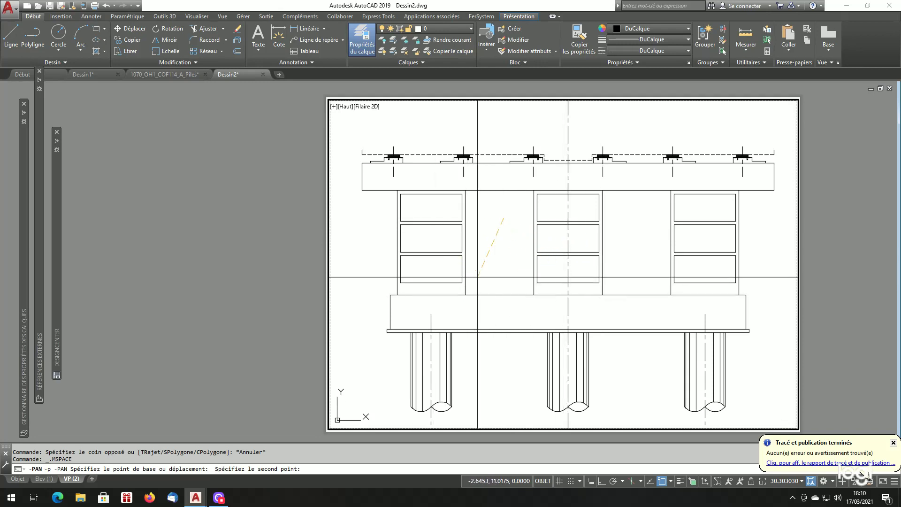
key(F8)
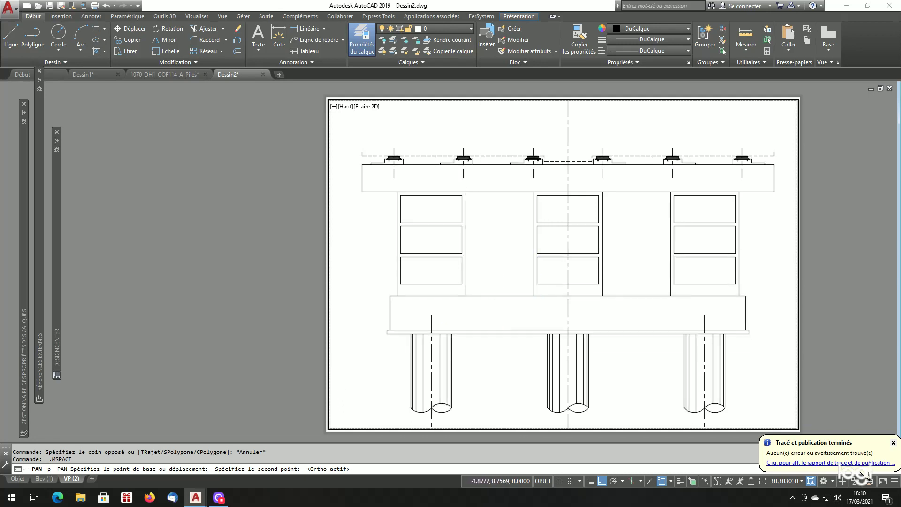
click(480, 354)
key(Return)
click(491, 216)
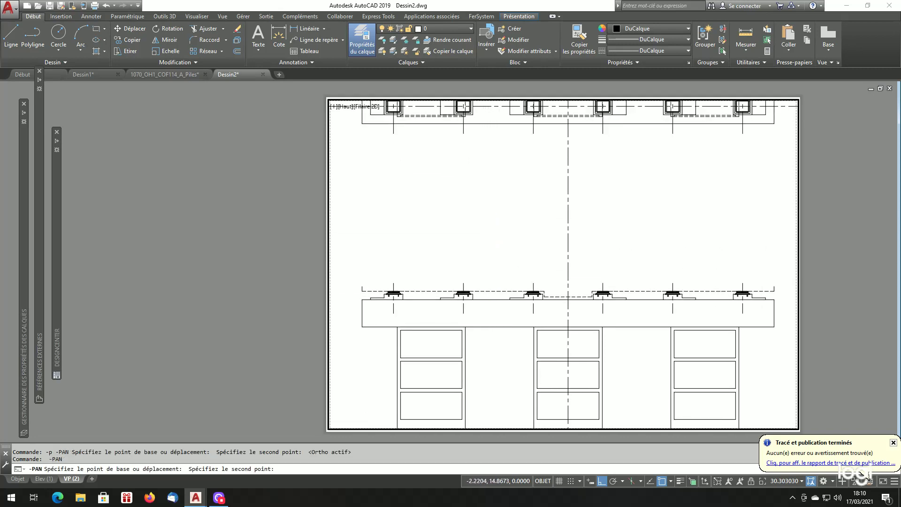
click(486, 282)
key(Return)
click(485, 248)
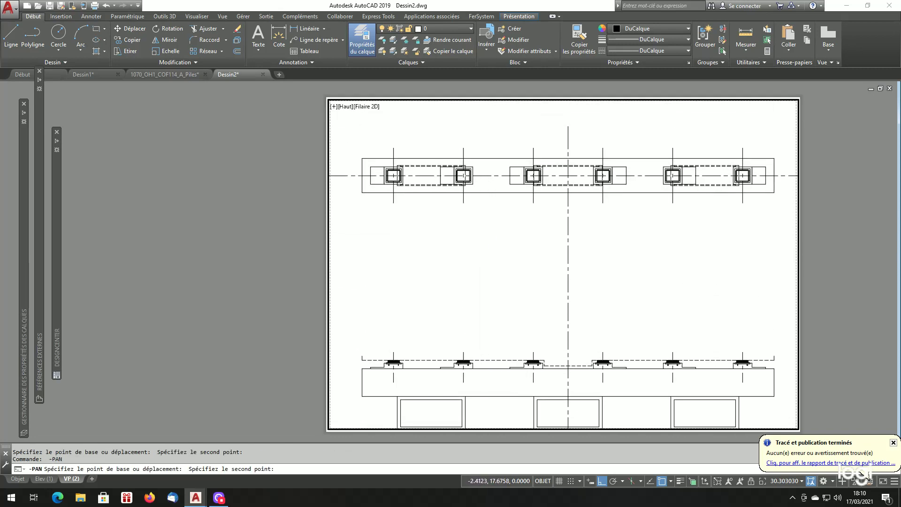
click(485, 257)
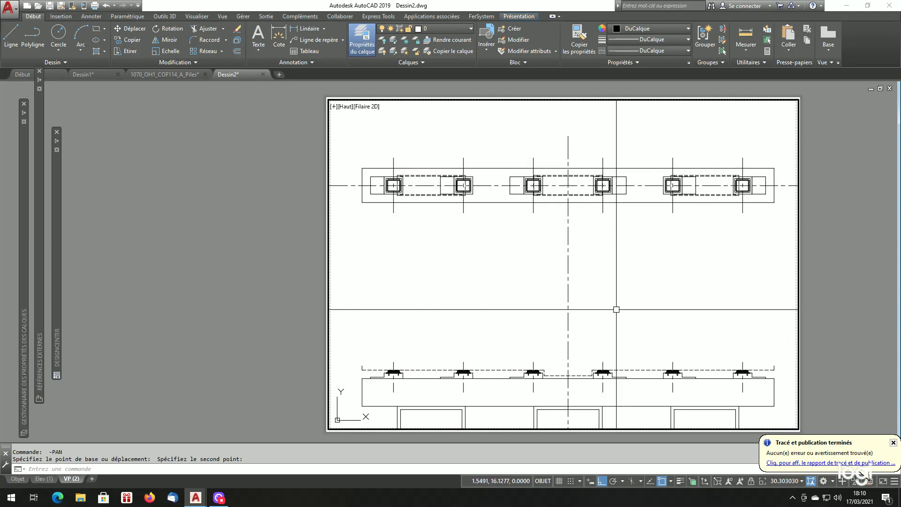
- Return to paper space and raise the viewport's lower edge so it frames only the pier cap plan in the sheet's upper half
double_click(843, 353)
click(798, 429)
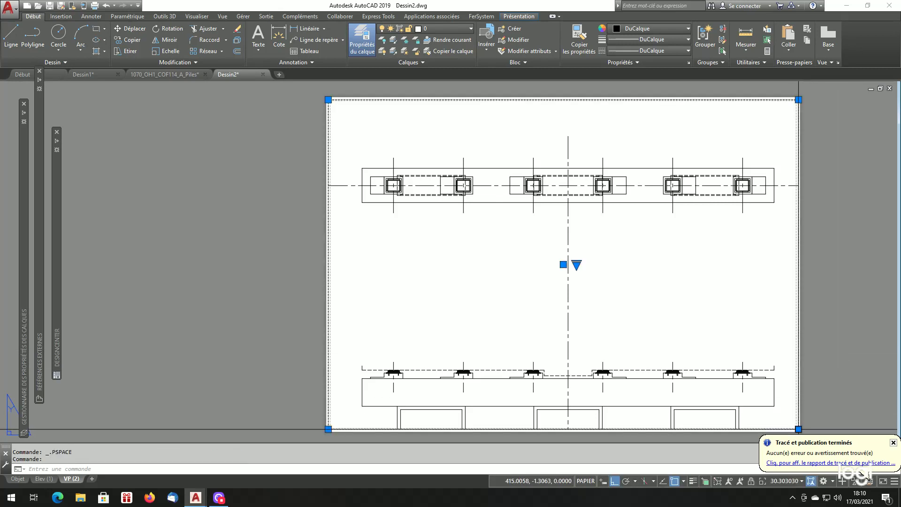
click(798, 429)
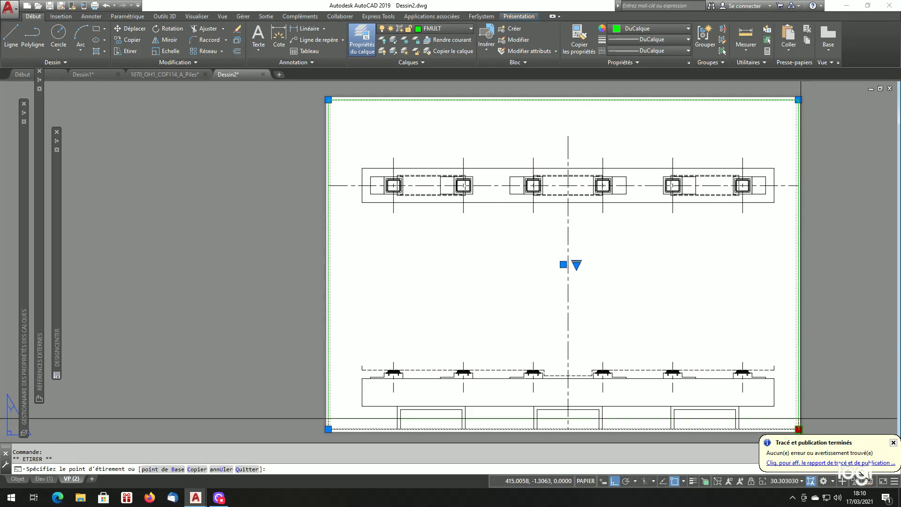
click(821, 245)
key(Escape)
key(Escape)
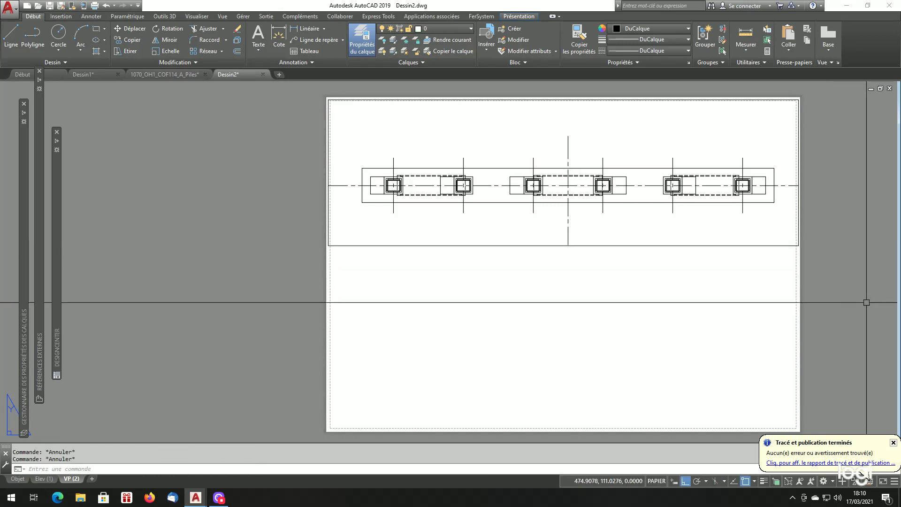
click(779, 245)
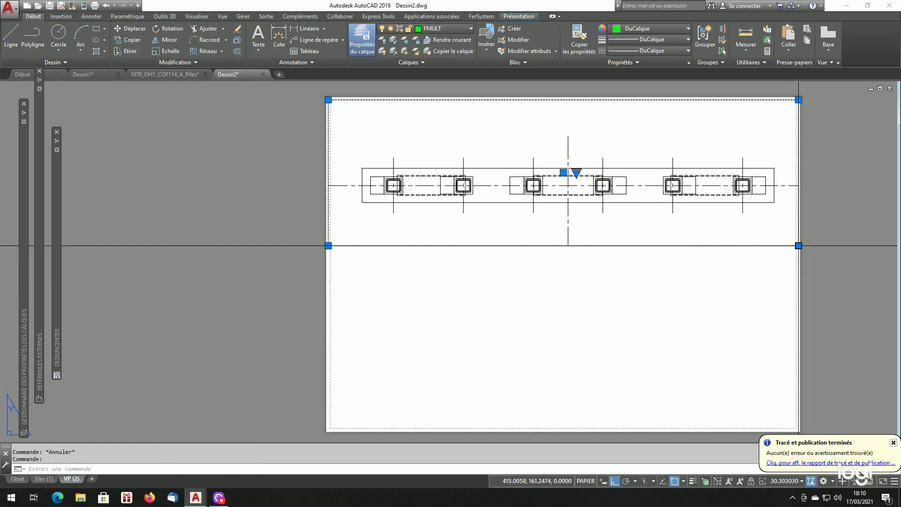
click(798, 245)
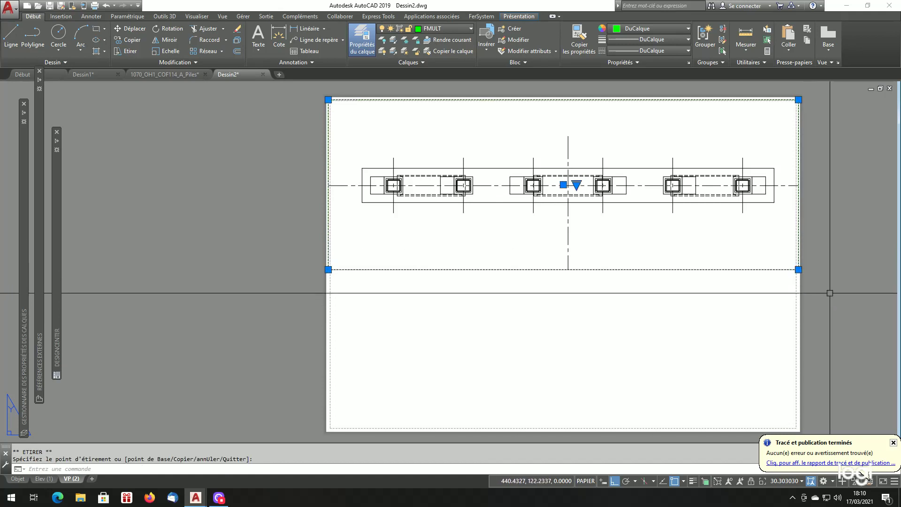
key(Escape)
key(Escape)
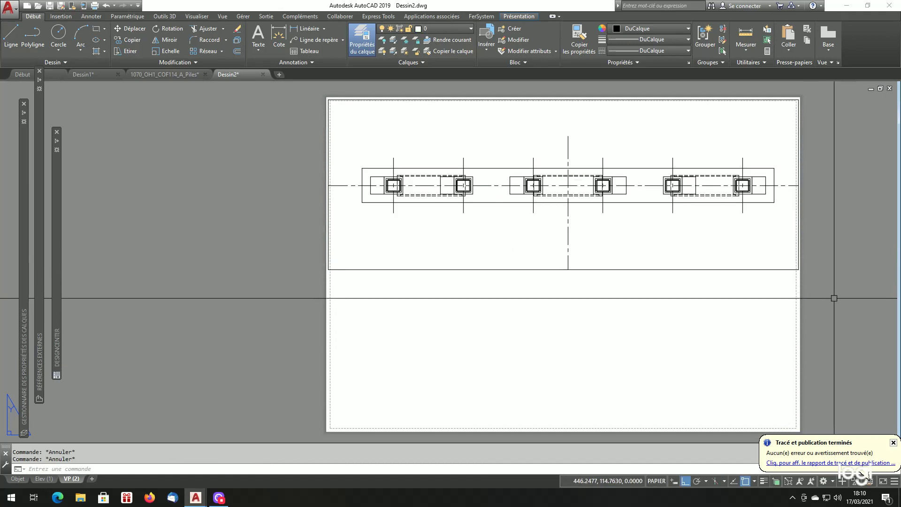
- Copy the shortened viewport vertically into the lower half of the sheet, just below the original
text(cp)
key(Return)
click(764, 270)
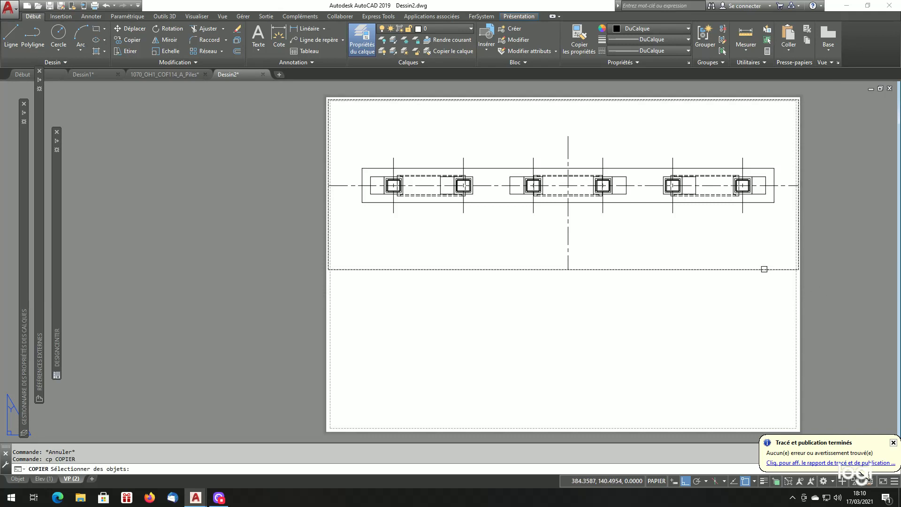
key(Return)
click(832, 239)
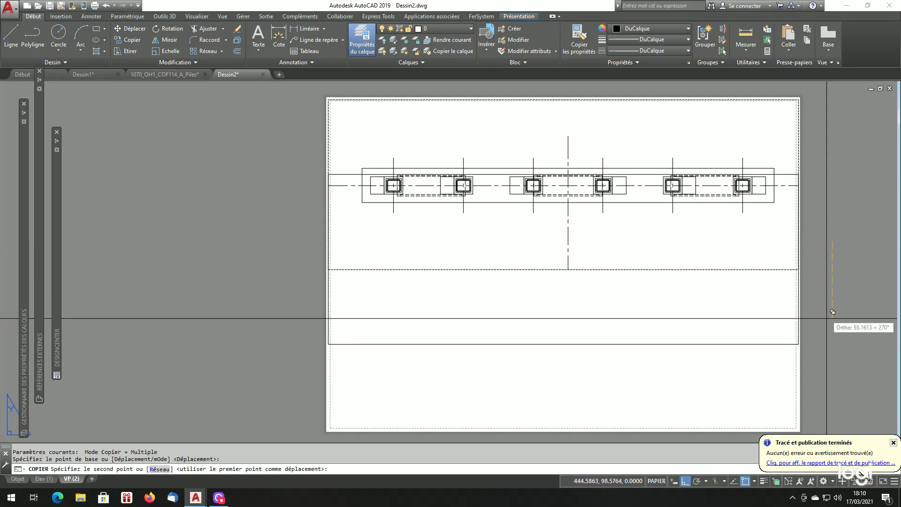
click(819, 419)
key(Return)
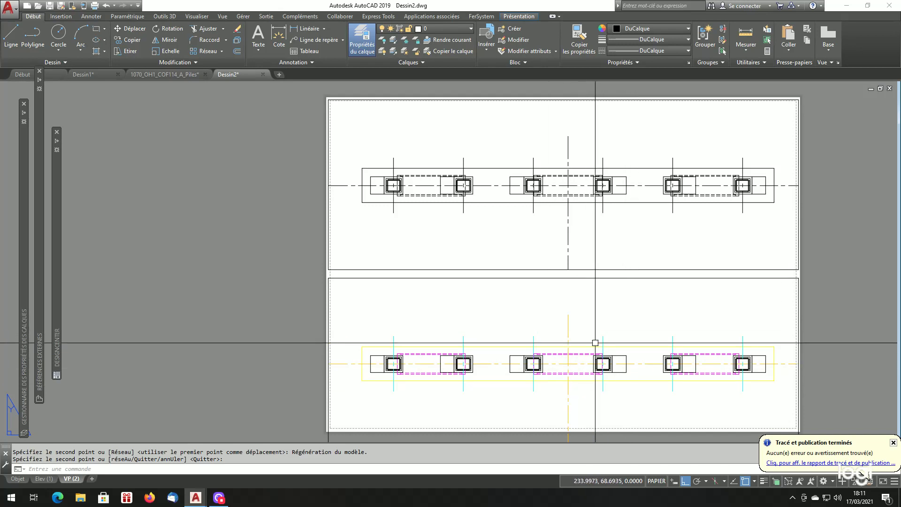
- Activate the lower viewport and pan its model view vertically with -PAN, past the front elevation, to show the footing and pile plan
double_click(602, 316)
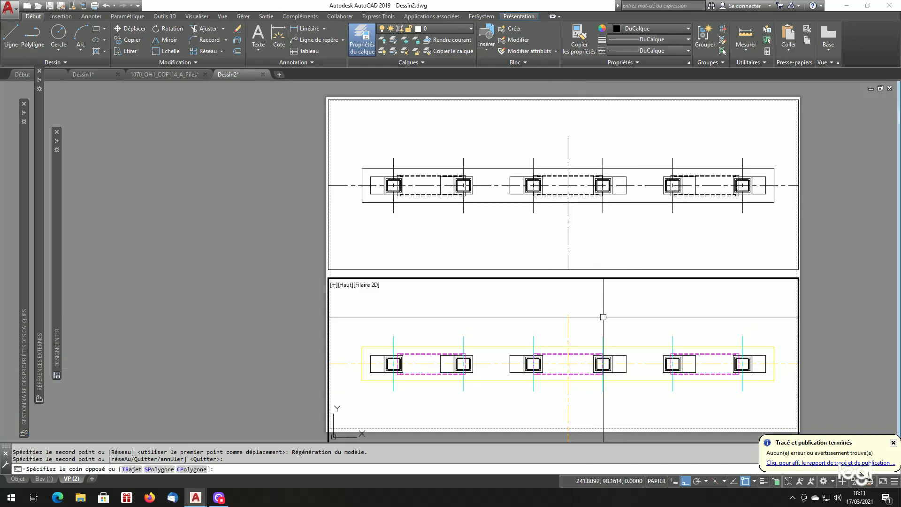
text(-)
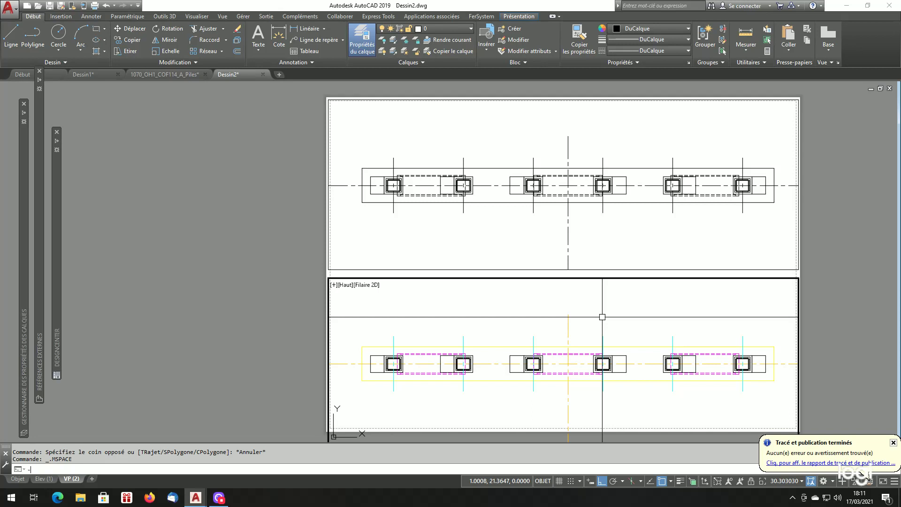
text(p)
key(Return)
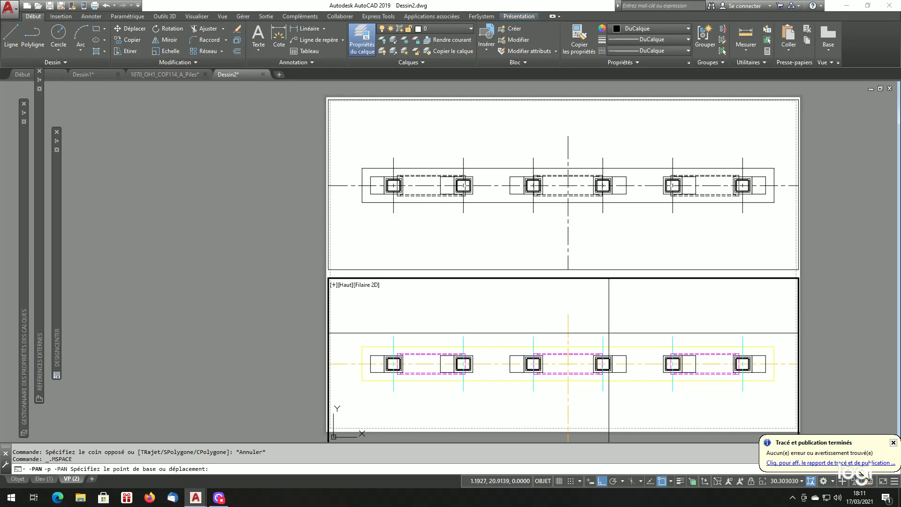
click(629, 340)
click(643, 286)
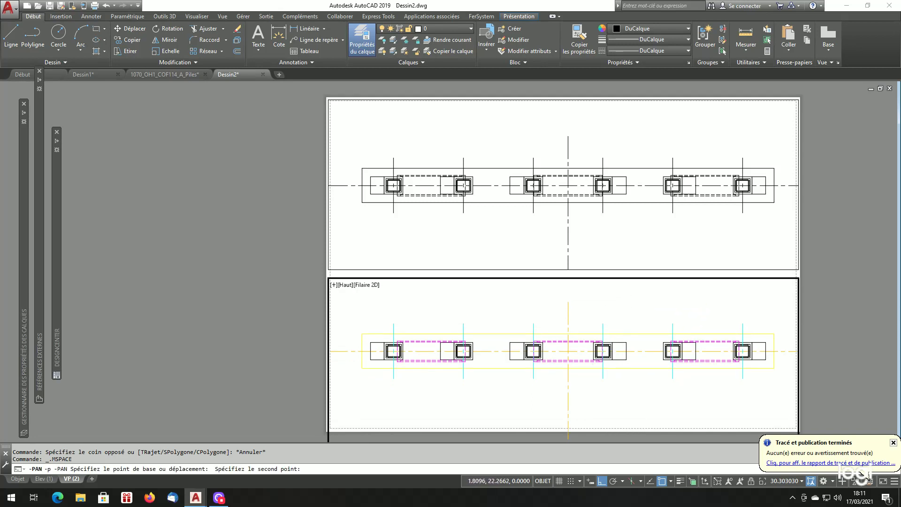
key(Return)
click(635, 390)
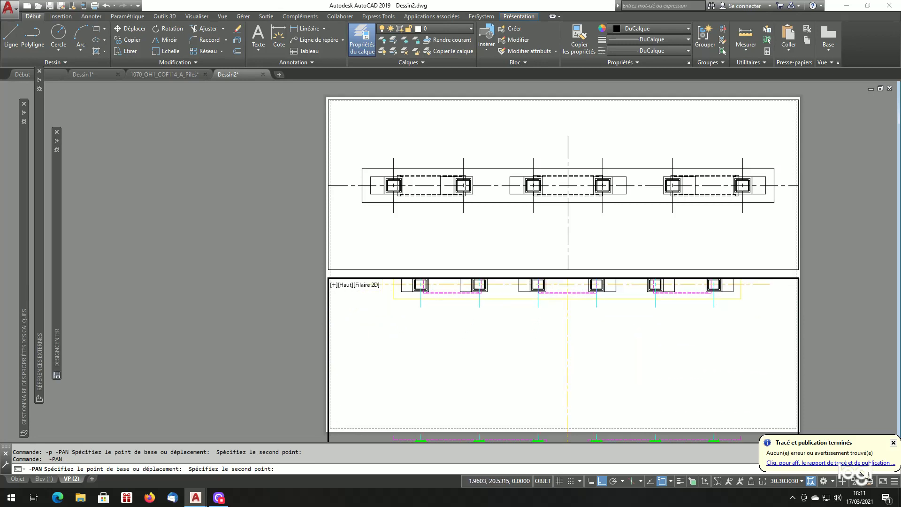
click(633, 315)
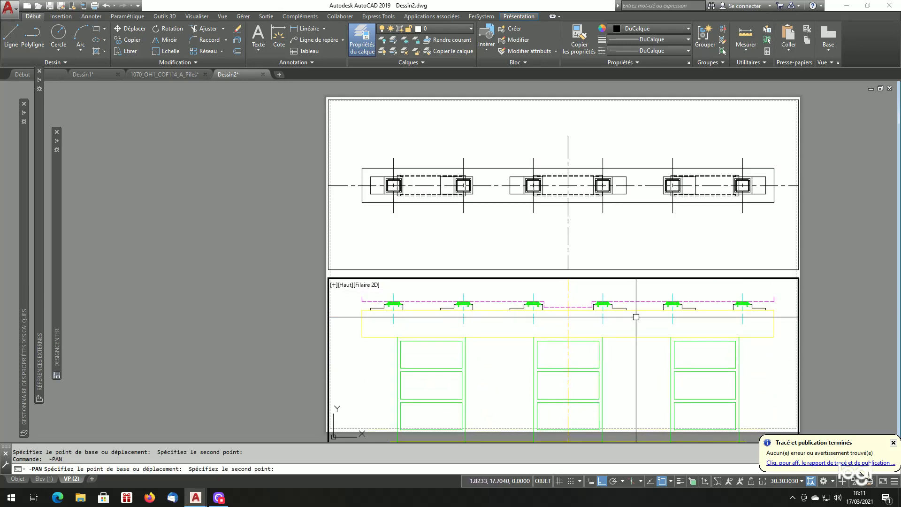
key(Return)
click(620, 384)
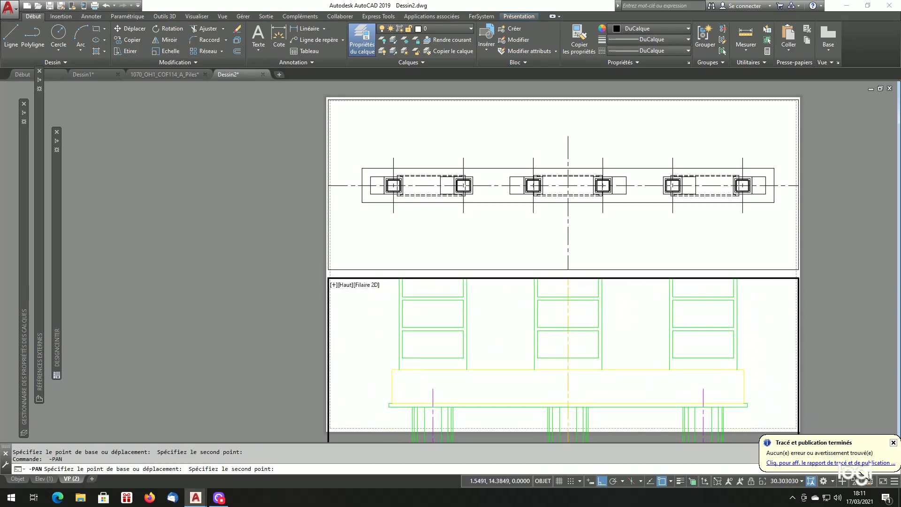
click(622, 309)
key(Return)
click(618, 371)
click(621, 301)
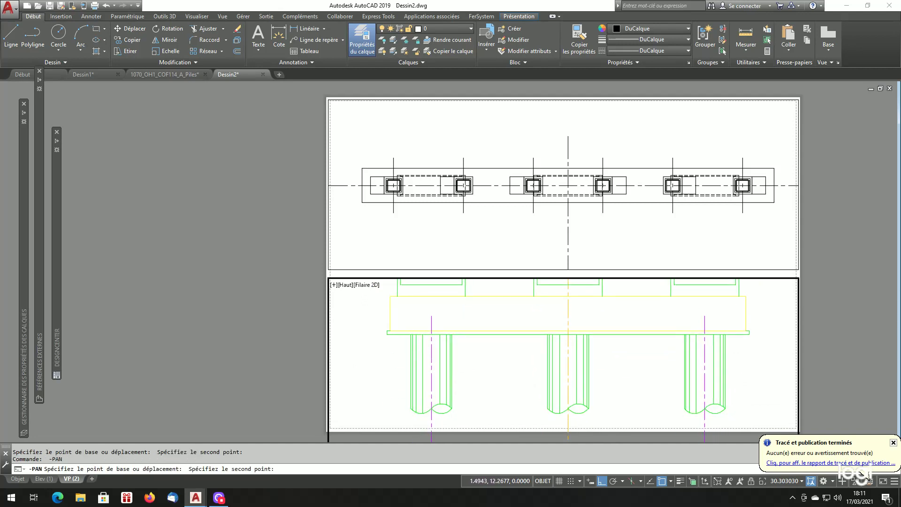
key(Return)
click(612, 384)
click(630, 287)
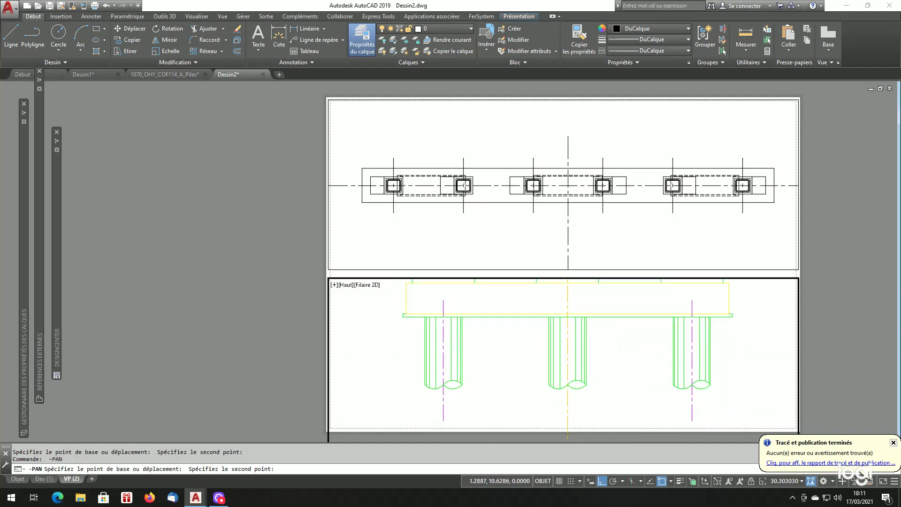
key(Return)
click(598, 391)
click(599, 297)
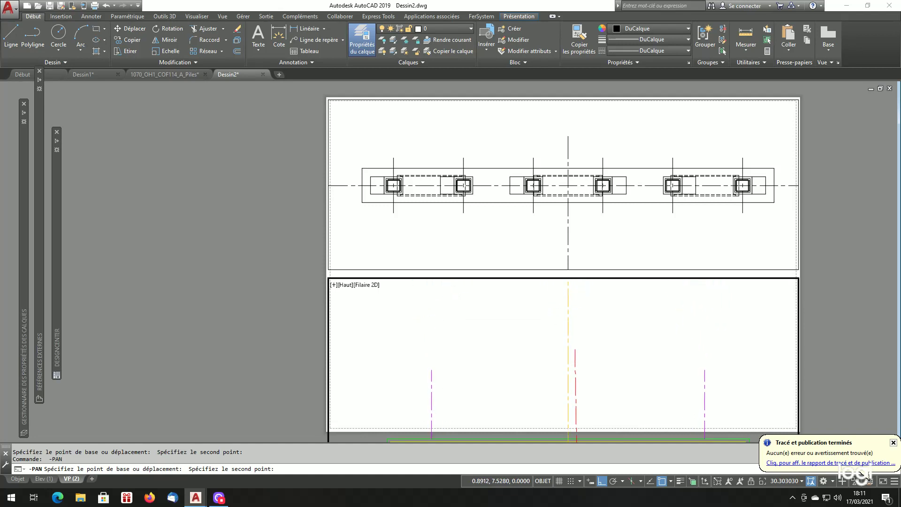
key(Return)
click(613, 387)
click(615, 305)
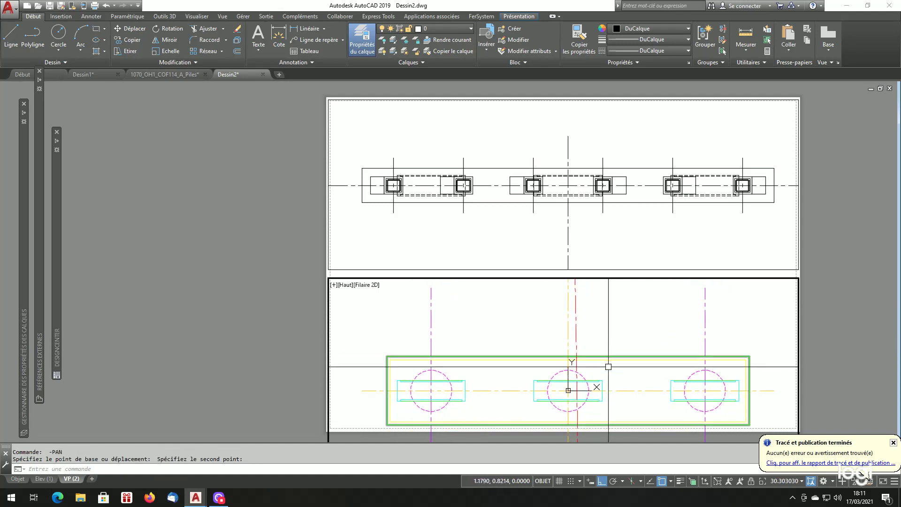
- Move the footing and pile plan vertically again with -PAN to fit it within the lower viewport's visible sheet area
key(Return)
click(607, 382)
click(608, 320)
middle_drag(609, 320, 610, 284)
middle_drag(611, 343, 610, 376)
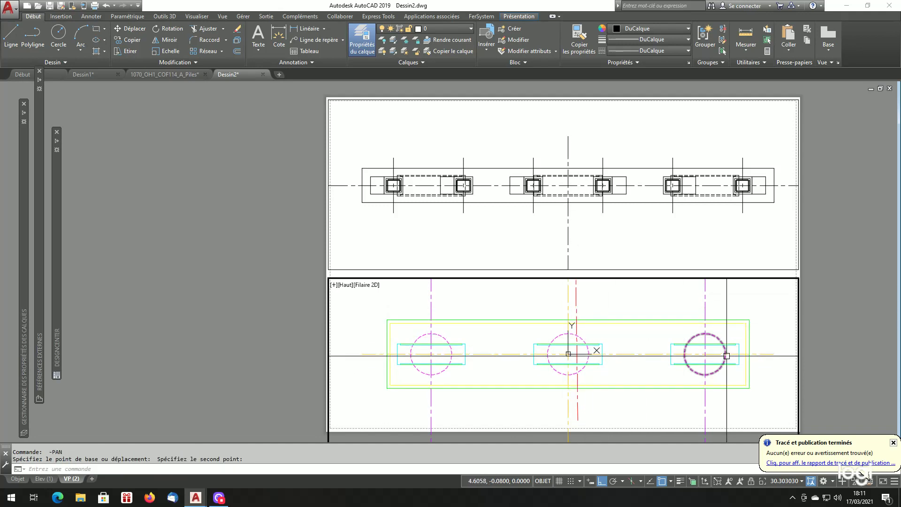
mouse_move(726, 347)
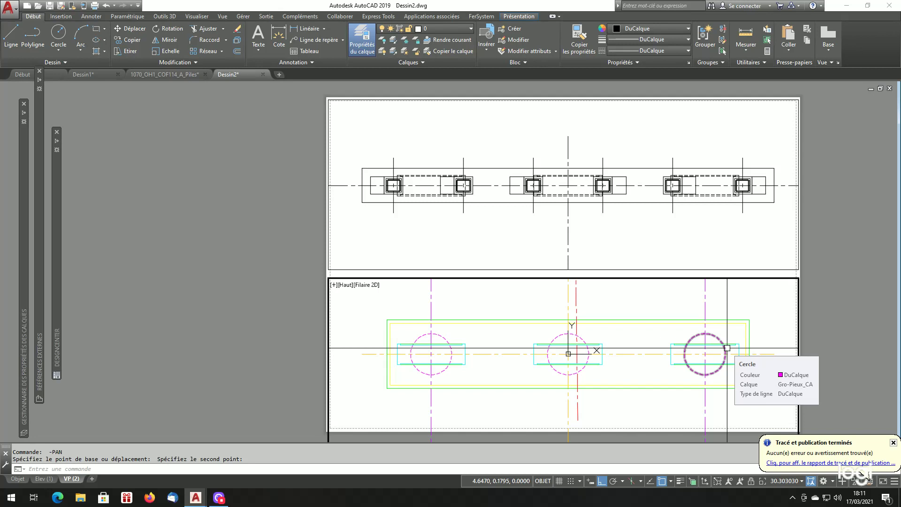
key(Escape)
key(Escape)
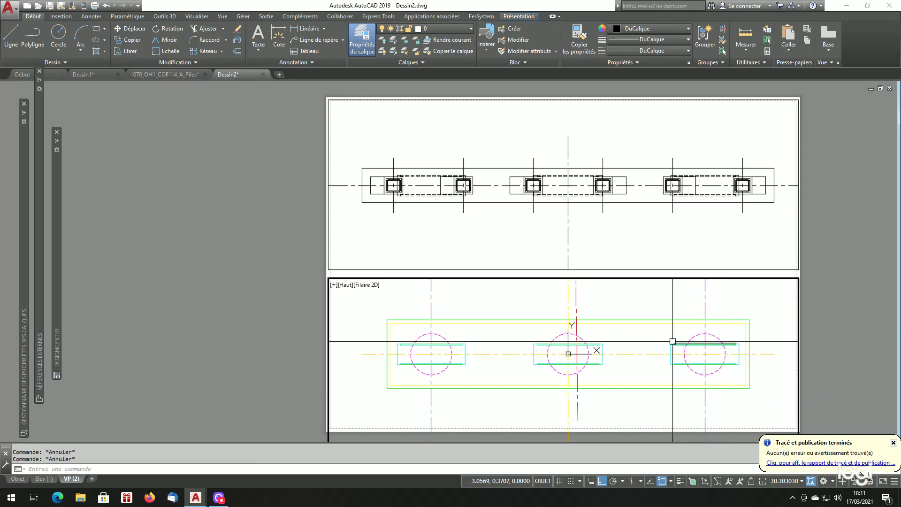
- Try a freehand PAN of the footing plan inside the lower viewport, and undo it to restore the vertical alignment
text(p)
key(Return)
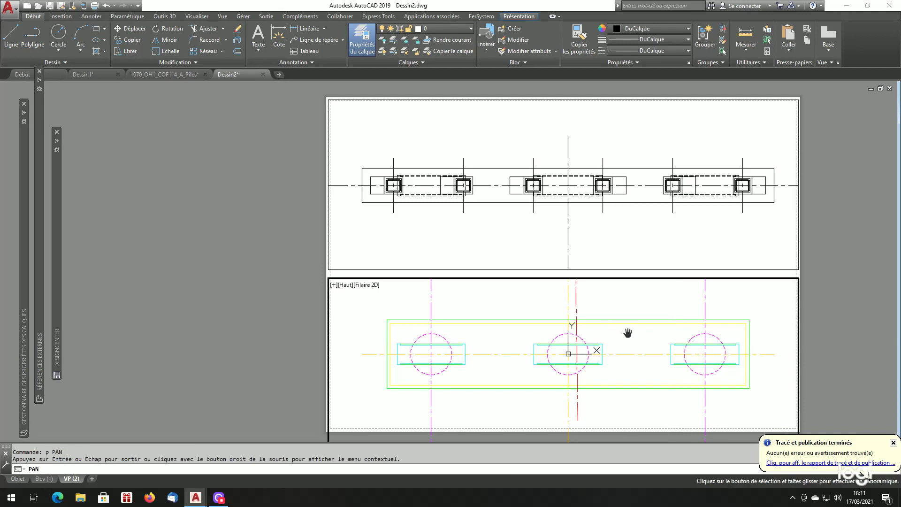
mouse_move(649, 355)
mouse_down()
mouse_move(646, 348)
mouse_move(655, 354)
mouse_move(647, 359)
mouse_move(673, 359)
mouse_move(627, 364)
mouse_move(654, 344)
mouse_move(643, 334)
mouse_move(621, 343)
mouse_move(629, 330)
mouse_move(657, 342)
mouse_move(638, 373)
mouse_move(647, 327)
mouse_move(642, 344)
mouse_up()
mouse_move(631, 343)
mouse_down()
mouse_move(639, 316)
mouse_move(645, 342)
mouse_up()
key(Escape)
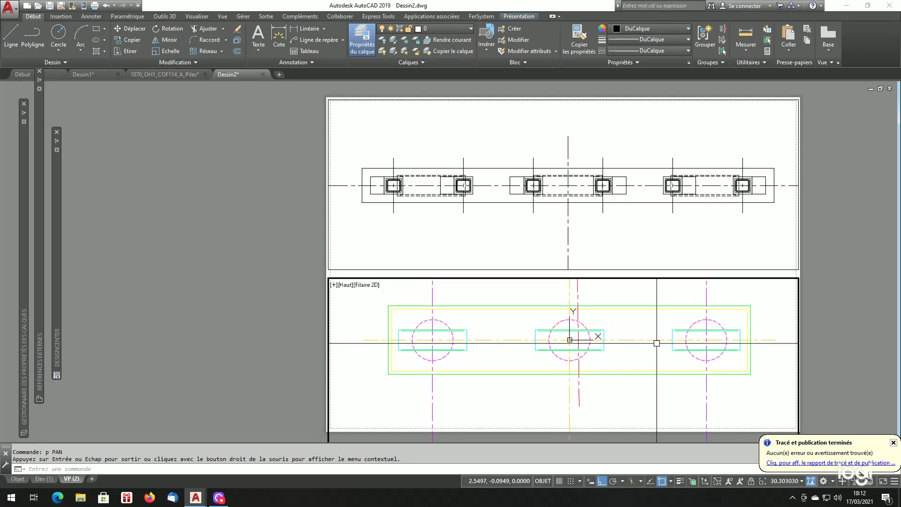
text(o)
key(Return)
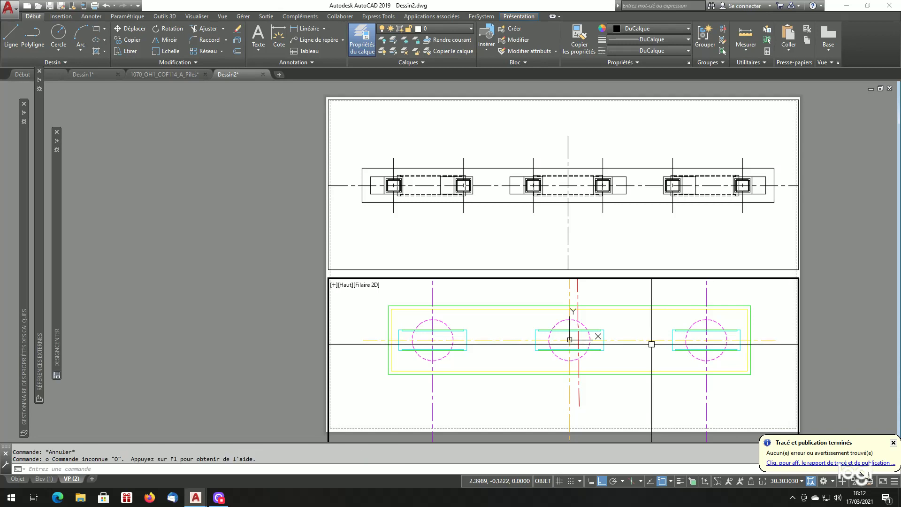
text(u)
key(Return)
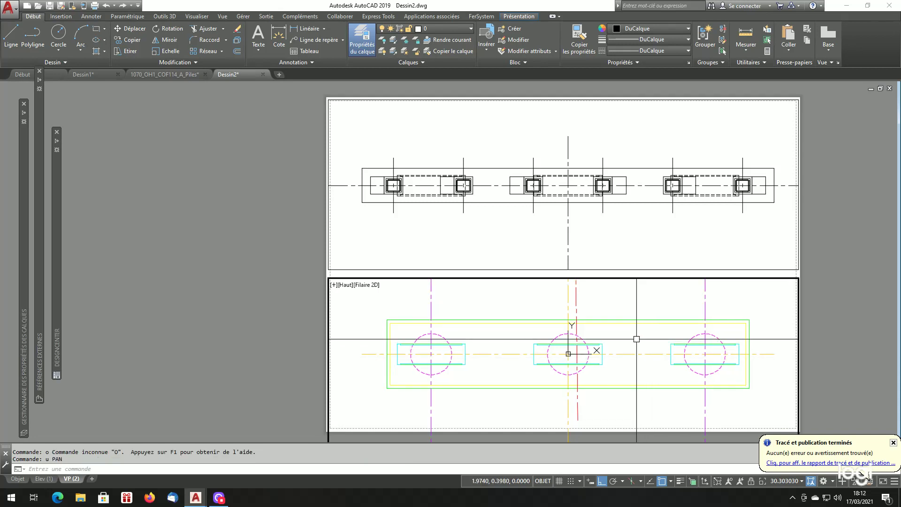
- Fine-tune the footing plan's vertical position with two Ortho -PAN moves, and return to paper space
text(-pan)
key(Return)
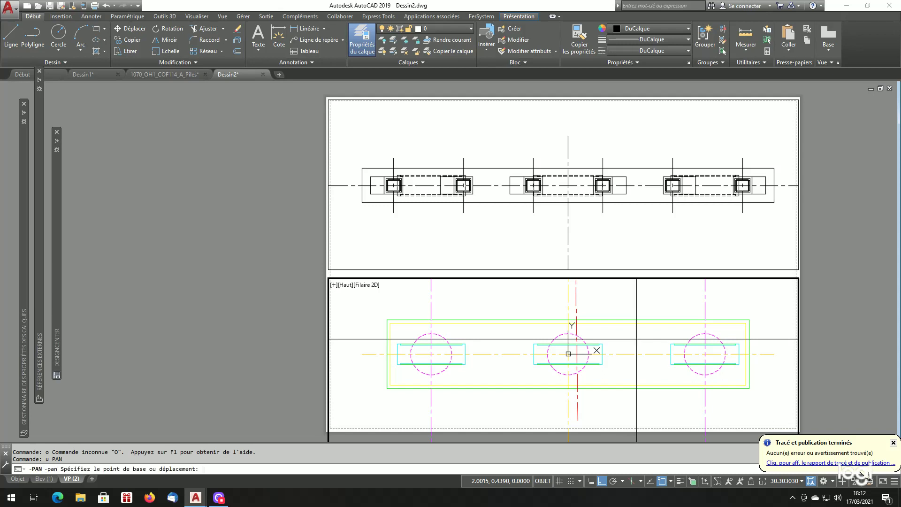
click(652, 339)
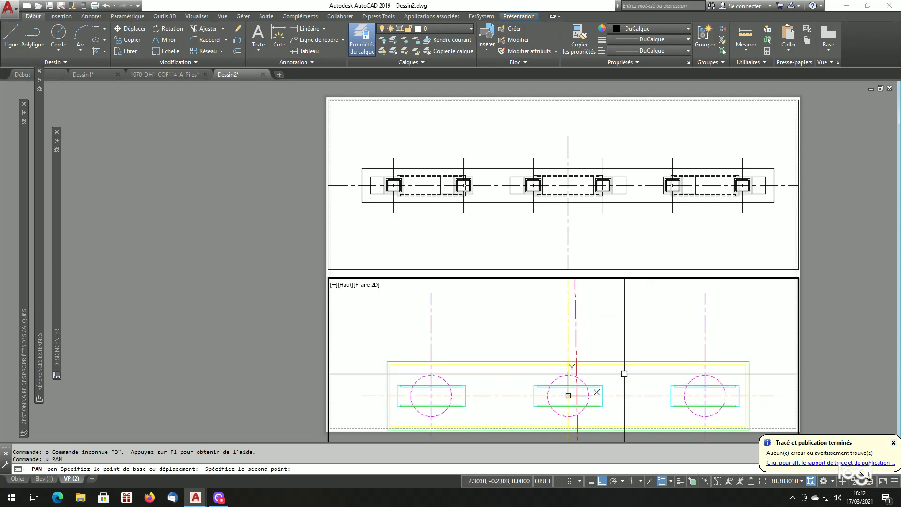
click(629, 324)
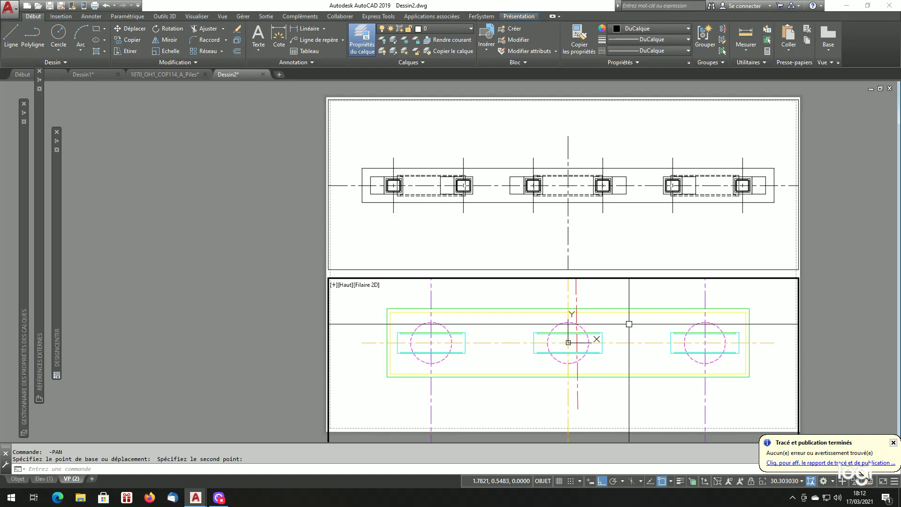
key(Return)
click(629, 324)
click(628, 331)
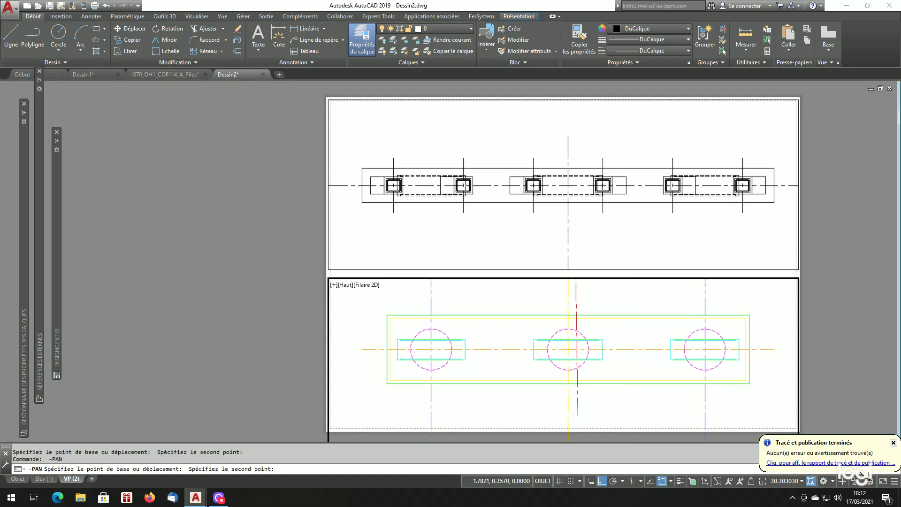
double_click(853, 336)
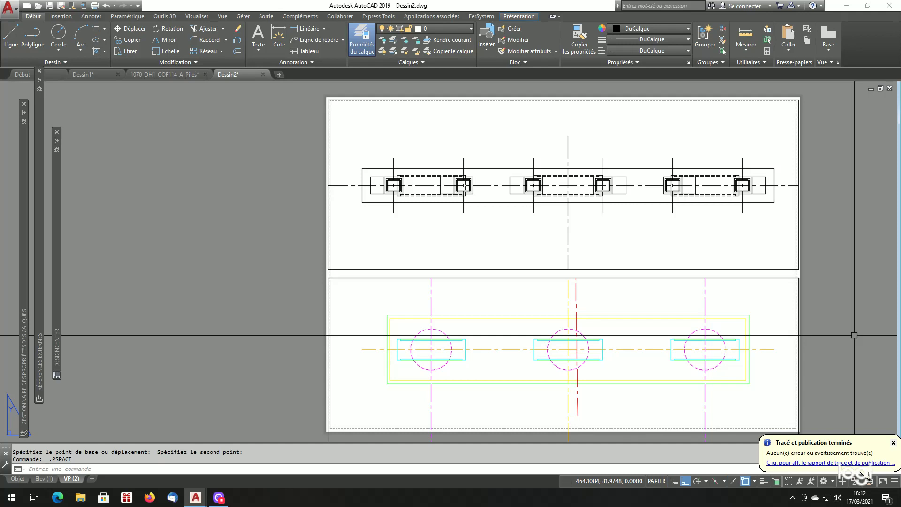
- Review the Elev (1) and VP (2) layouts against model space, examining the side view beside the pier elevation
click(42, 479)
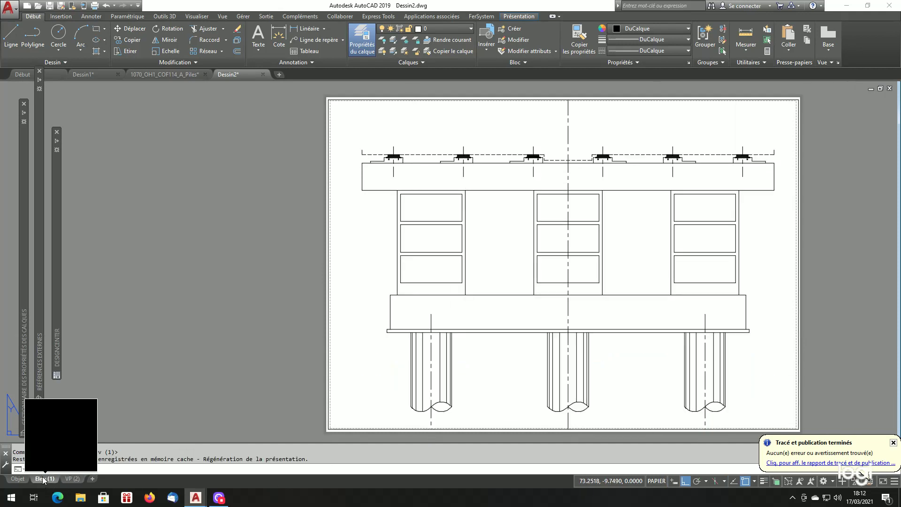
click(73, 478)
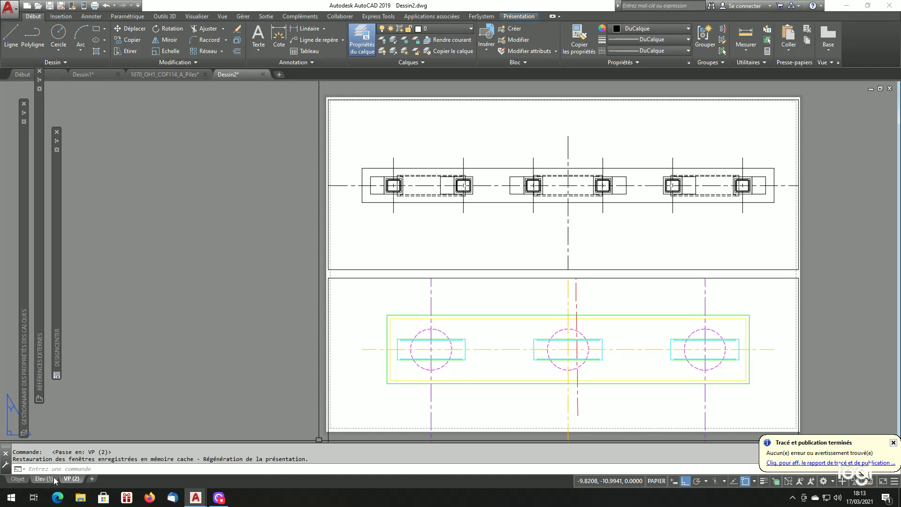
click(18, 478)
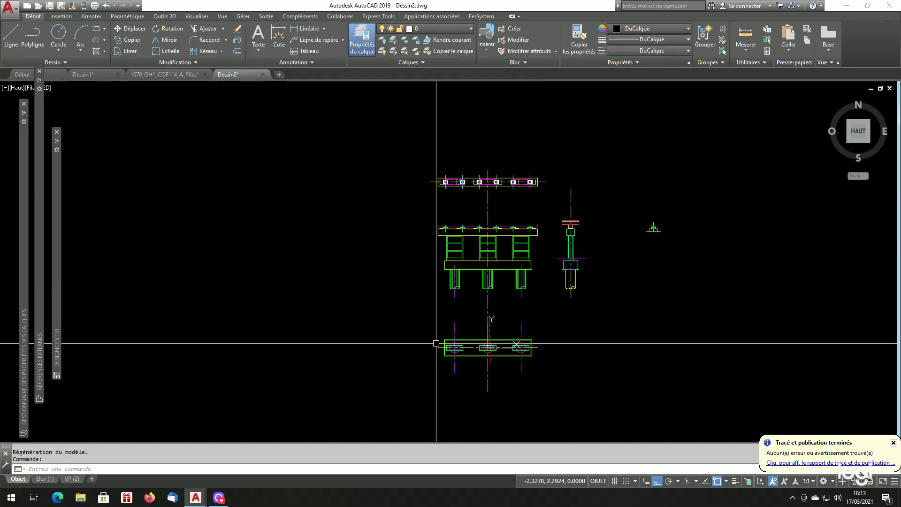
scroll(587, 257, up, 3)
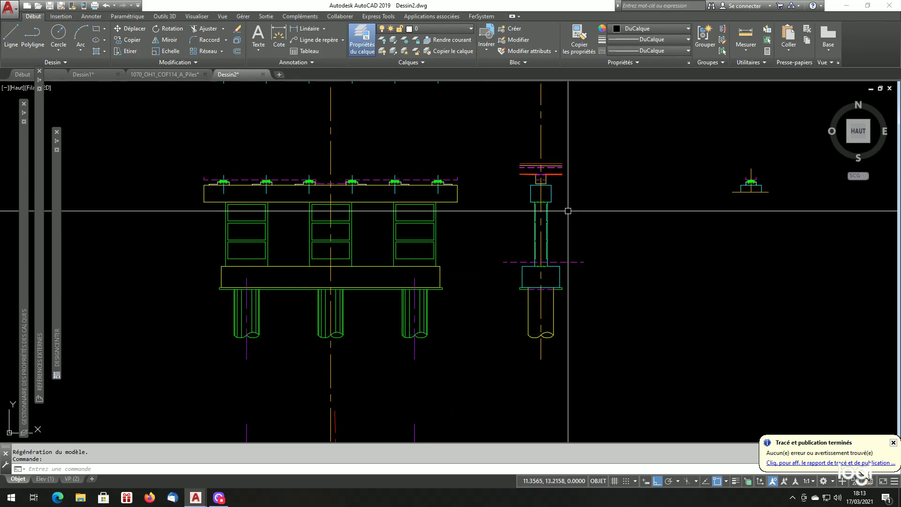
click(45, 479)
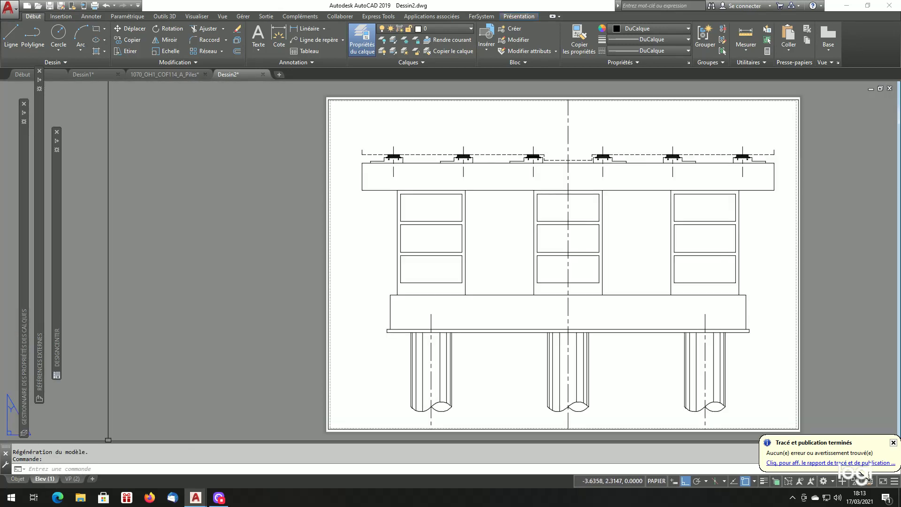
click(69, 479)
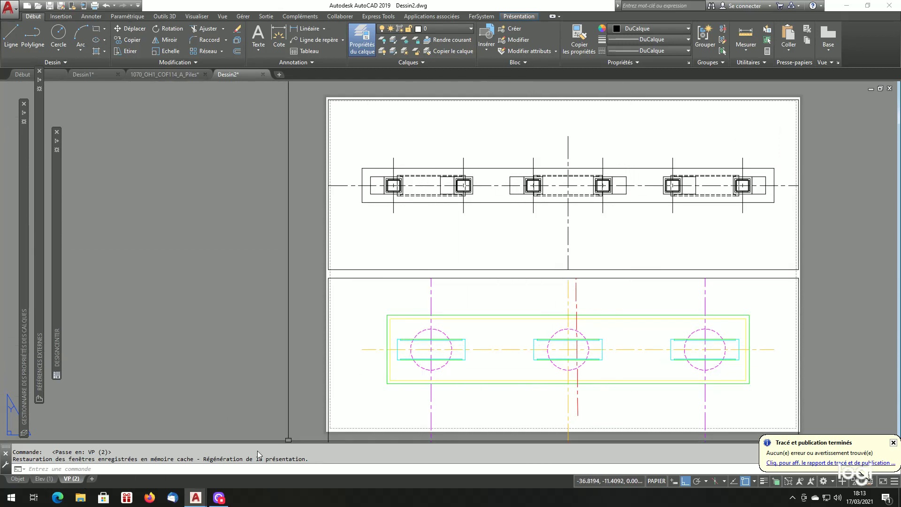
- Copy the Elev (1) layout to the end of the layouts, after VP (2), and open the copy
click(42, 480)
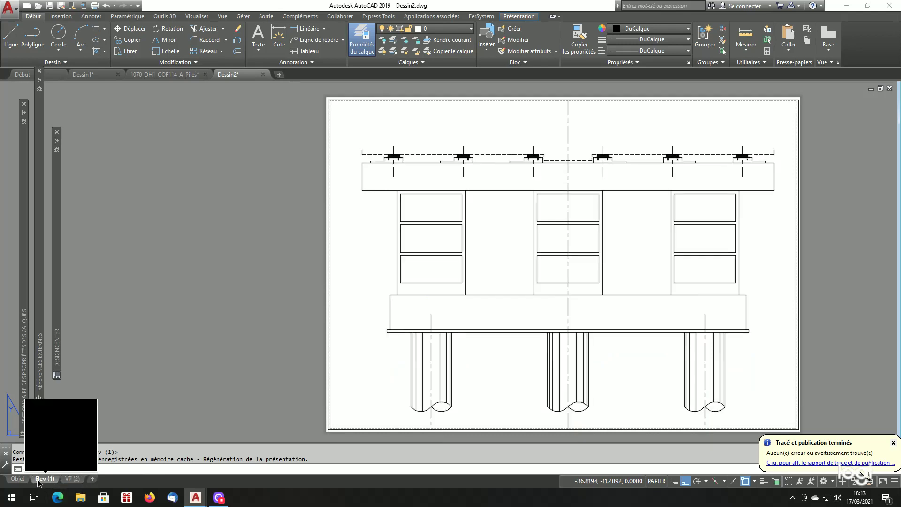
drag(39, 483, 81, 477)
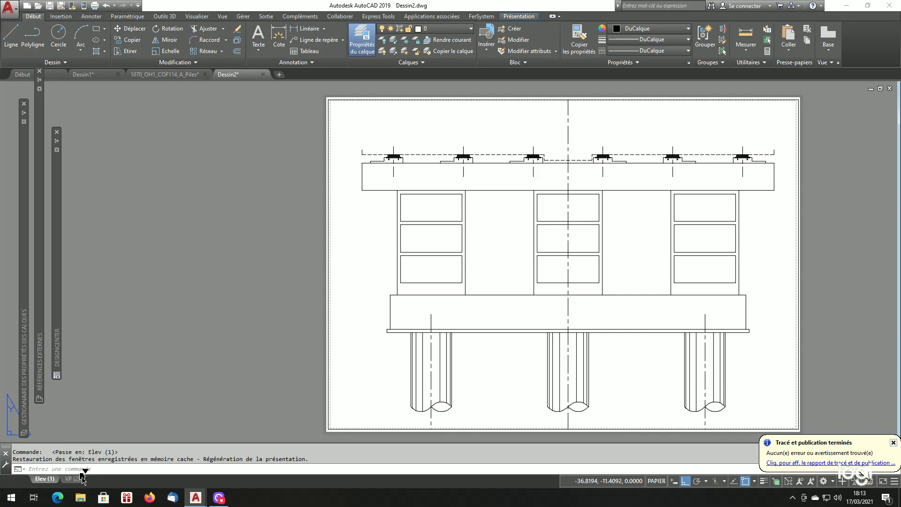
mouse_move(82, 477)
mouse_down()
mouse_move(62, 480)
mouse_move(85, 480)
mouse_up()
ctrl+drag(83, 477, 83, 477)
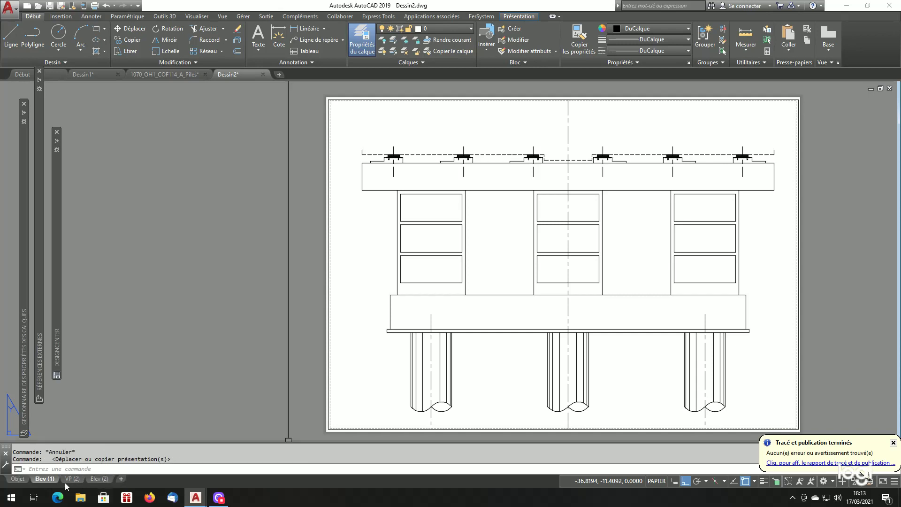
mouse_move(49, 483)
mouse_move(79, 484)
click(97, 480)
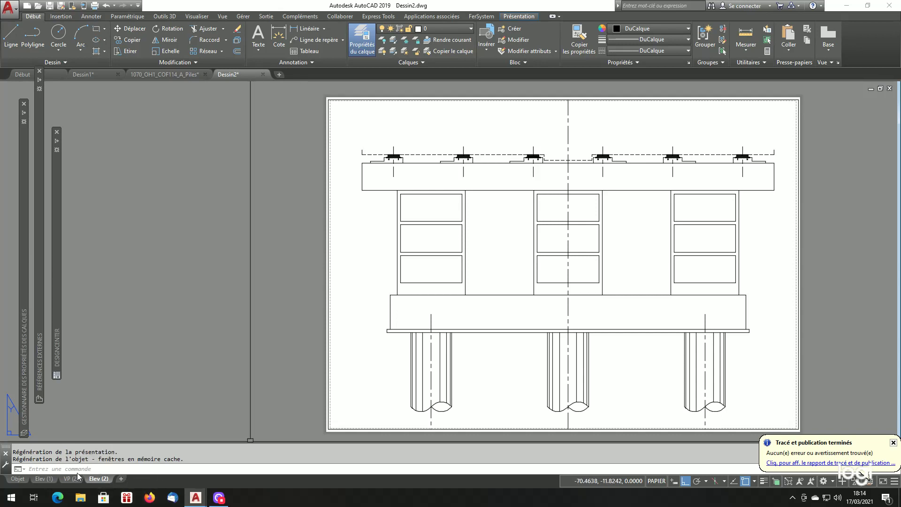
- Apply the A3v portrait page setup to the Elev (2) layout
right_click(99, 480)
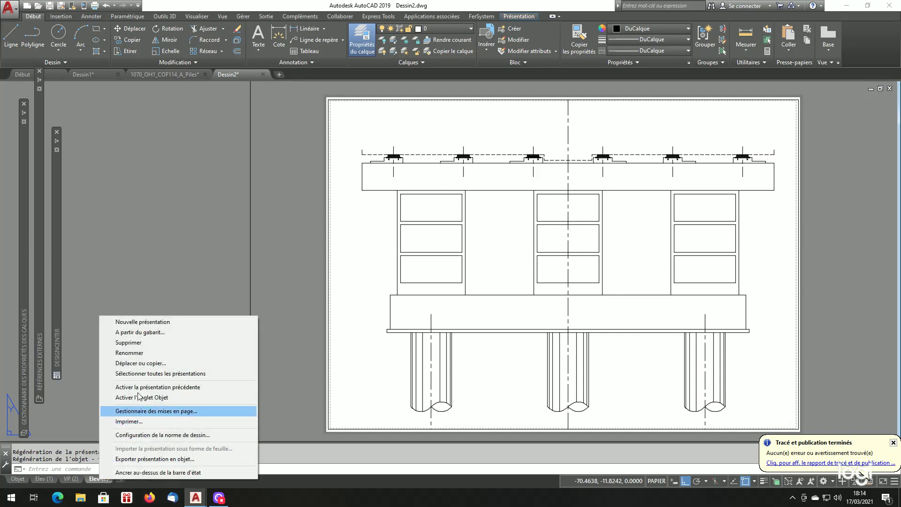
click(165, 412)
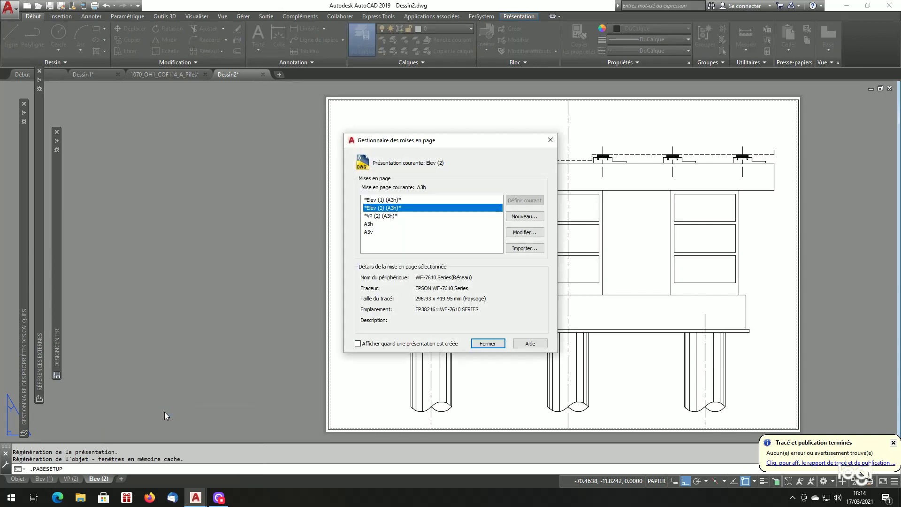
click(371, 233)
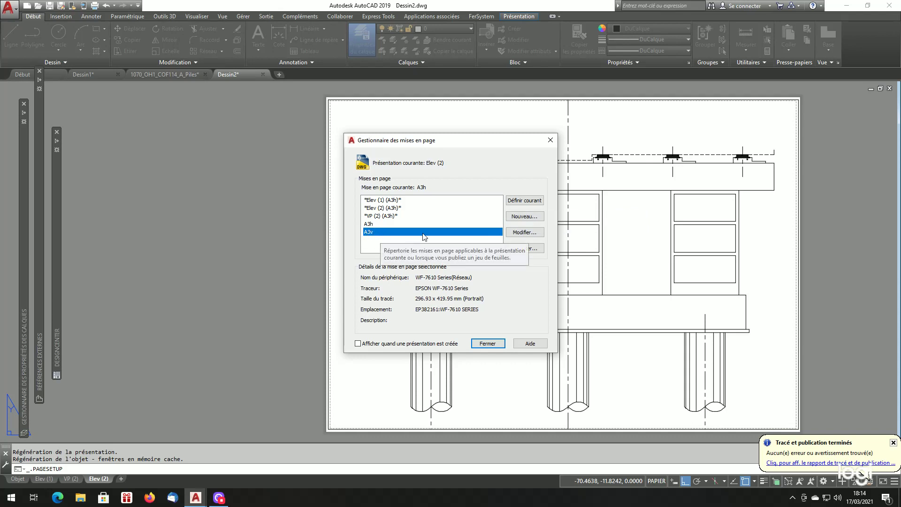
click(519, 198)
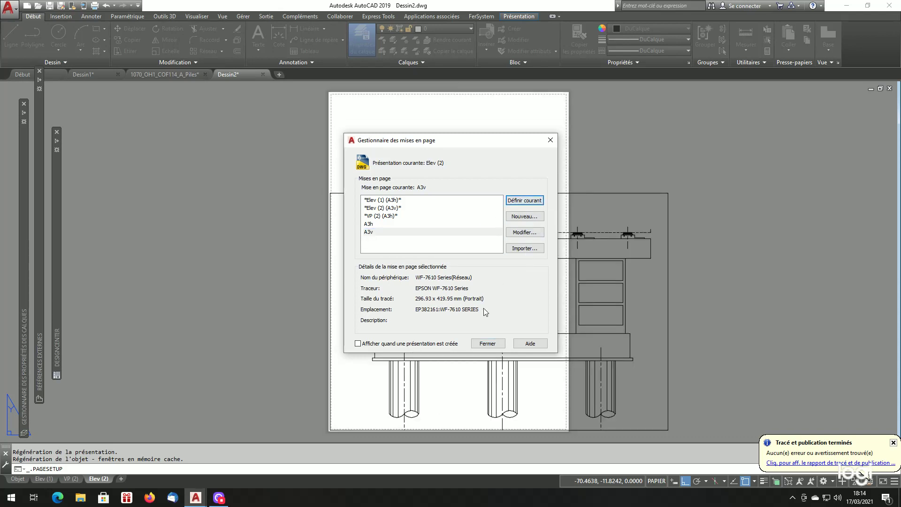
click(487, 344)
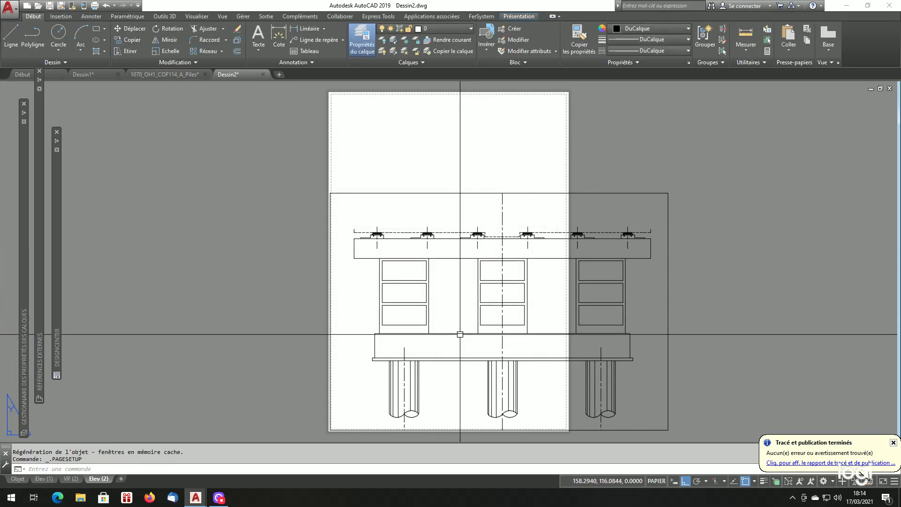
- Stretch the elevation viewport's upper outer corner to the portrait sheet's printable corner so the viewport fills the A3v page
click(647, 193)
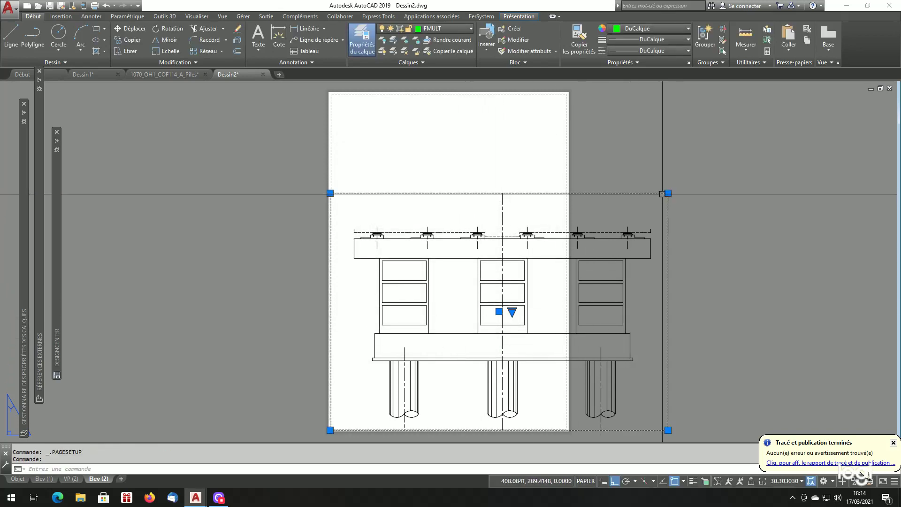
click(667, 193)
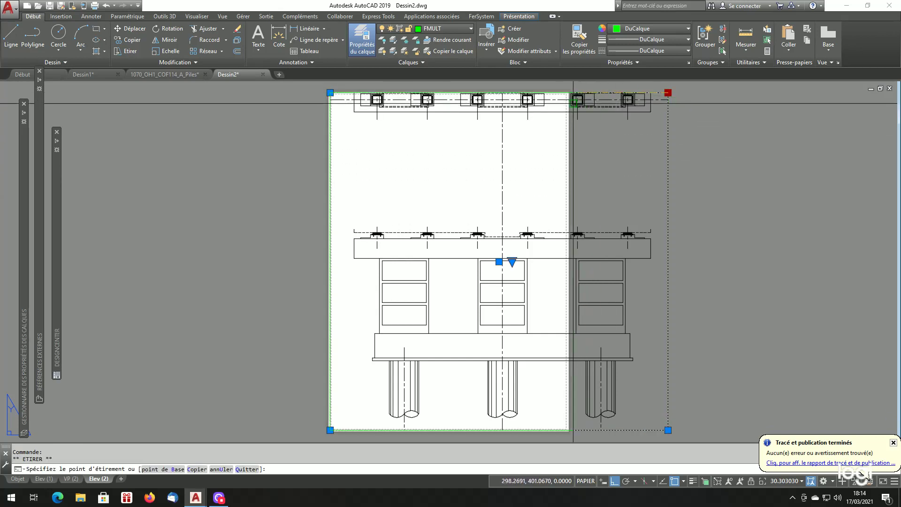
scroll(572, 103, up, 2)
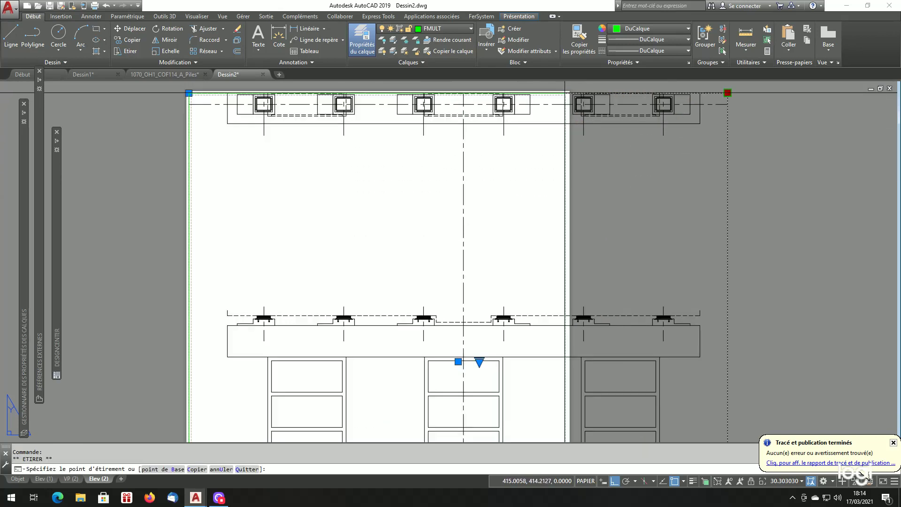
click(569, 93)
scroll(562, 216, down, 2)
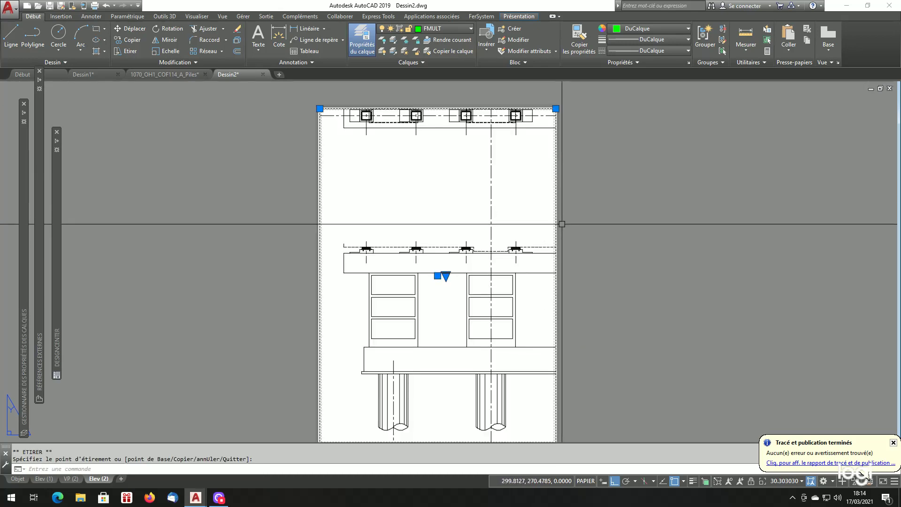
key(Escape)
scroll(544, 232, down, 2)
scroll(492, 236, up, 2)
scroll(491, 191, down, 1)
scroll(486, 198, up, 1)
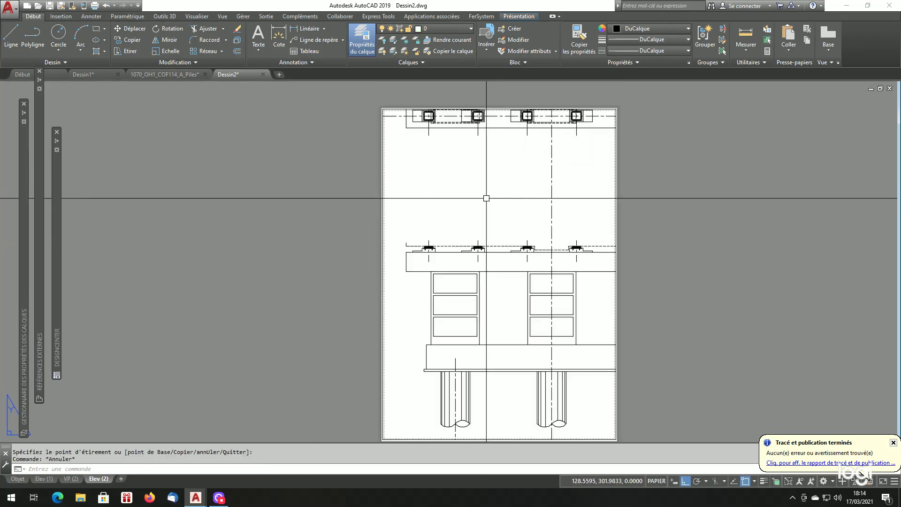
- Activate the Elev (2) viewport and bring the pier's side view into the portrait sheet
double_click(519, 200)
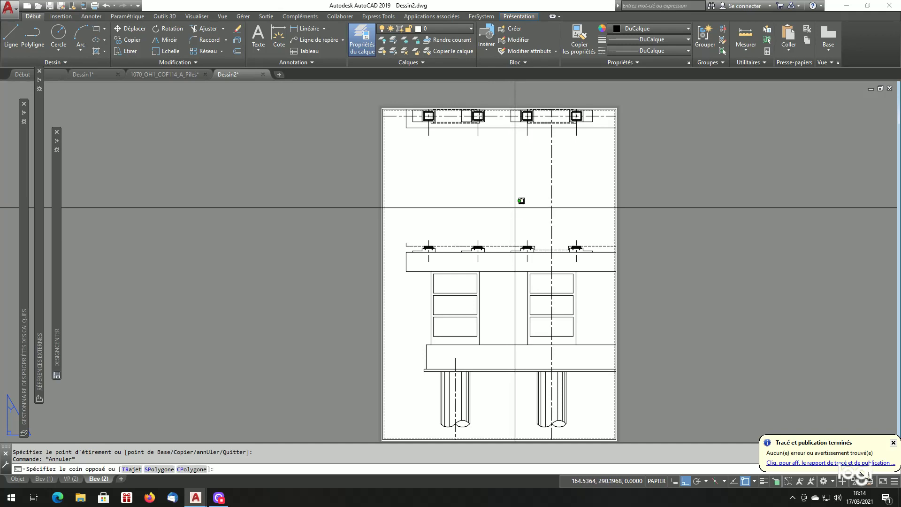
text(p)
key(Return)
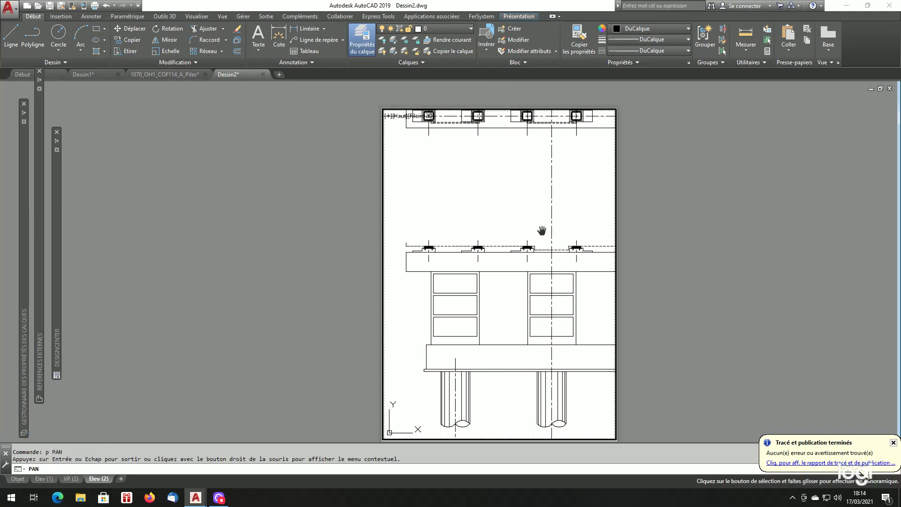
drag(539, 231, 443, 209)
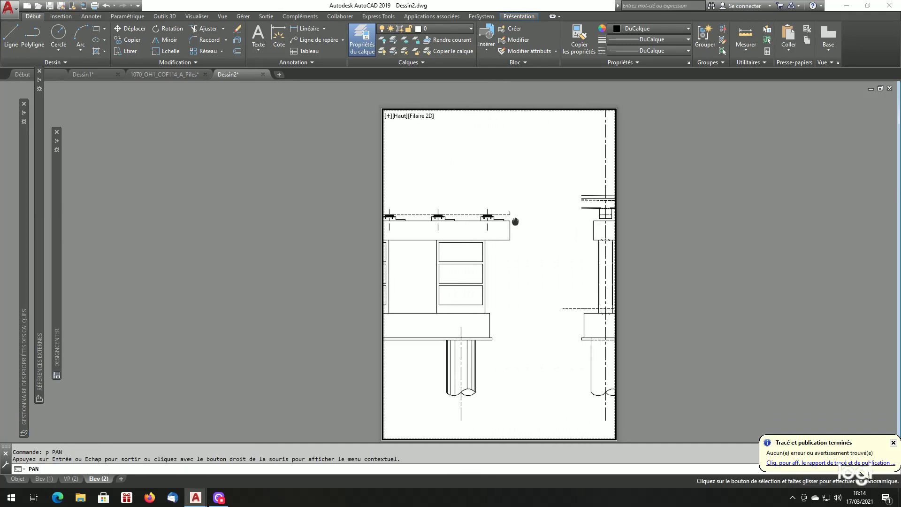
mouse_move(547, 215)
mouse_down()
mouse_move(436, 222)
mouse_move(446, 227)
mouse_move(436, 213)
mouse_up()
key(Escape)
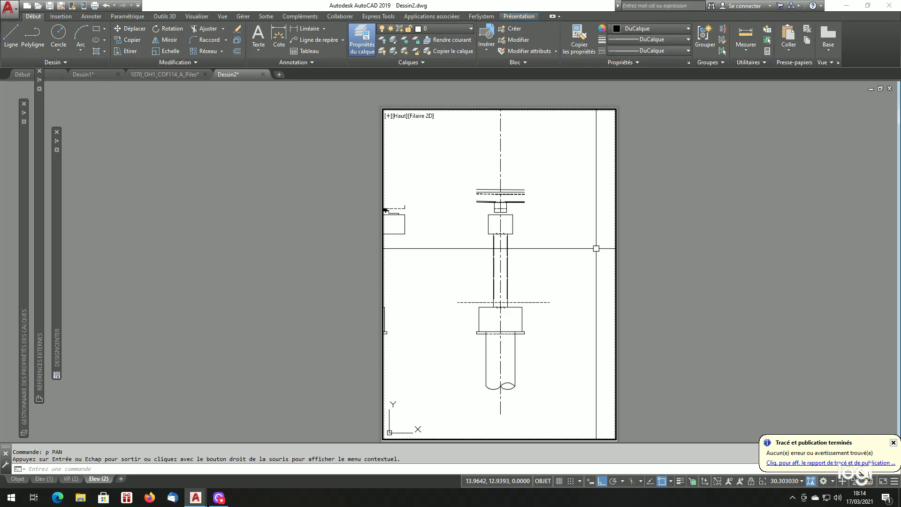
- Scale the Elev (2) viewport to 1000/25xp
key(Escape)
text(z)
key(Return)
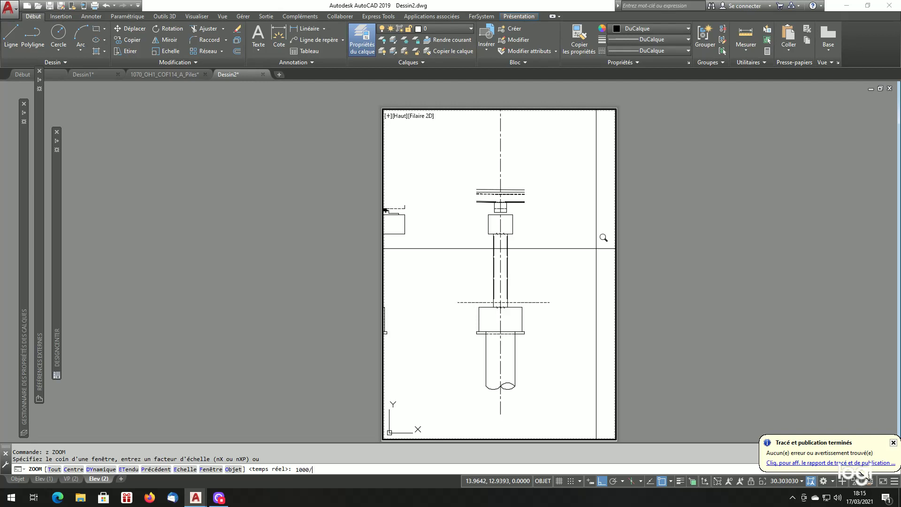
key(Return)
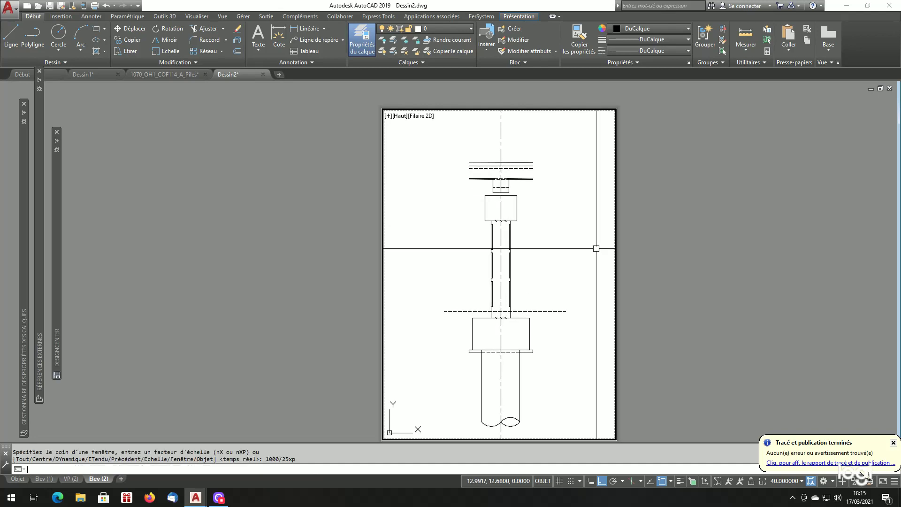
- Scale the Elev (2) viewport to 1000/20xp and shift the side view down on the sheet, returning to paper space
text(z)
key(Return)
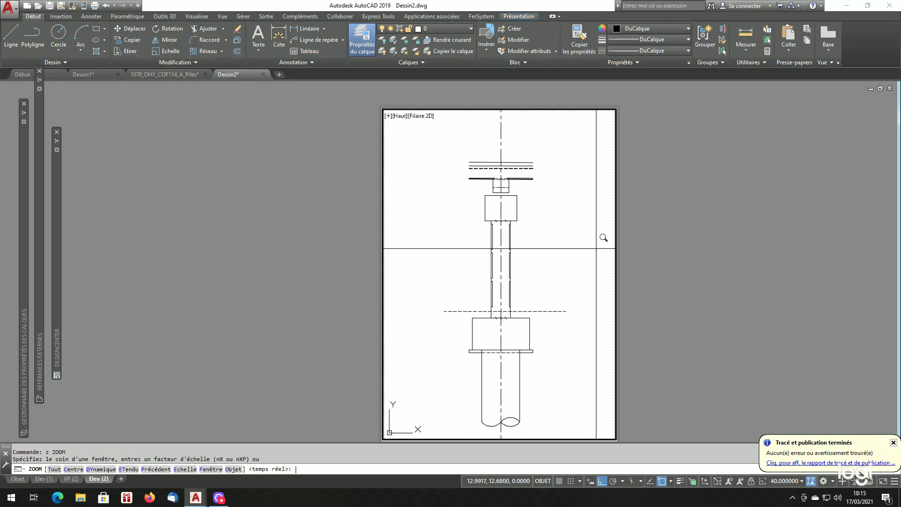
text(1000/20xp)
key(Return)
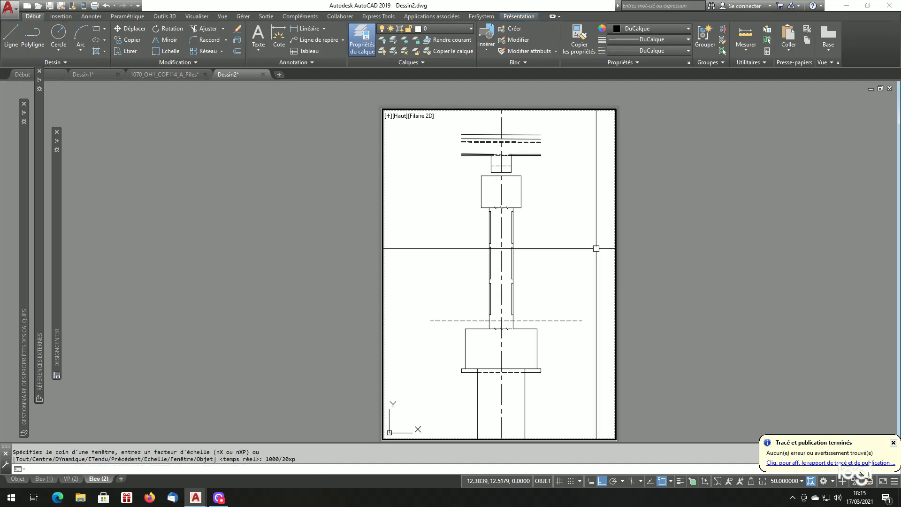
text(p)
key(Return)
drag(571, 249, 577, 262)
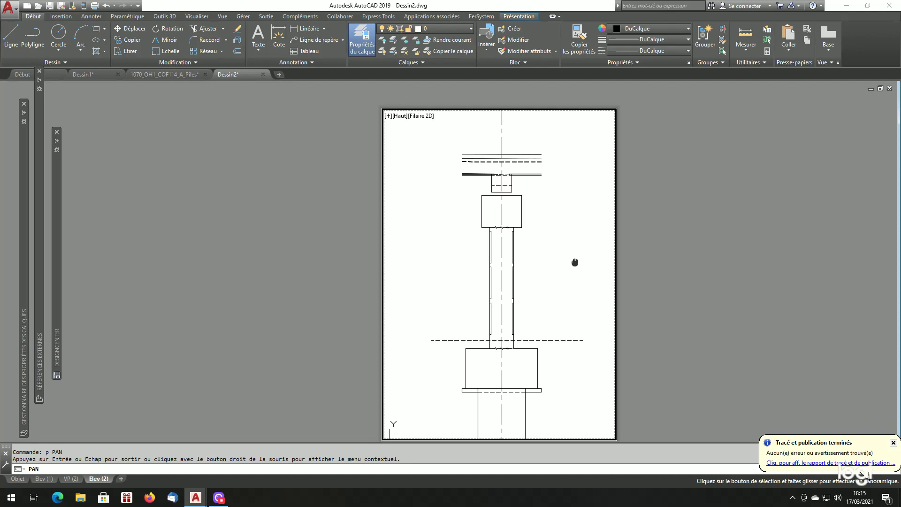
key(Escape)
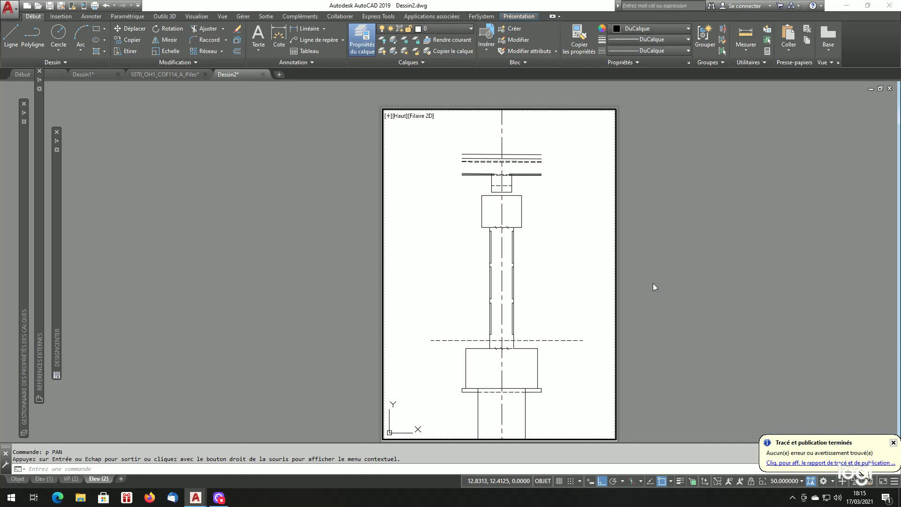
double_click(658, 281)
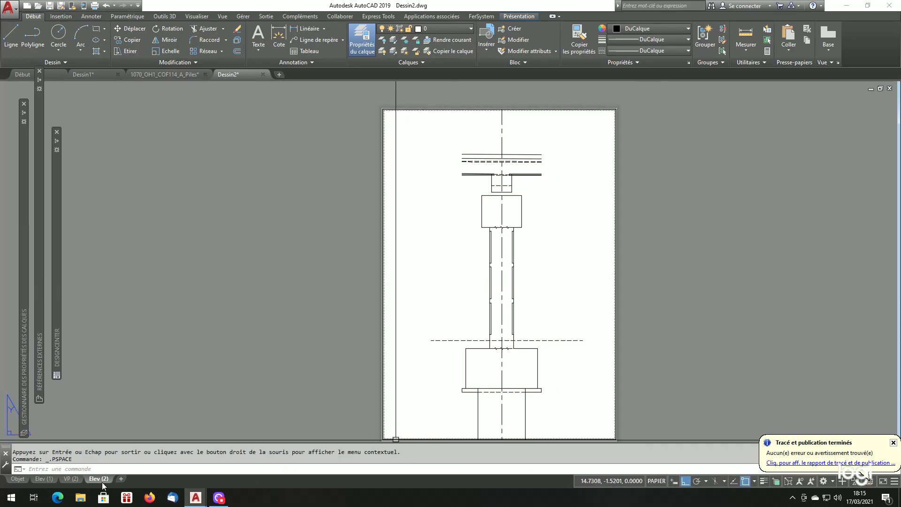
- Check the Elev (1) and VP (2) layouts and regenerate all viewports with REGNTOUT from VP (2)
click(47, 483)
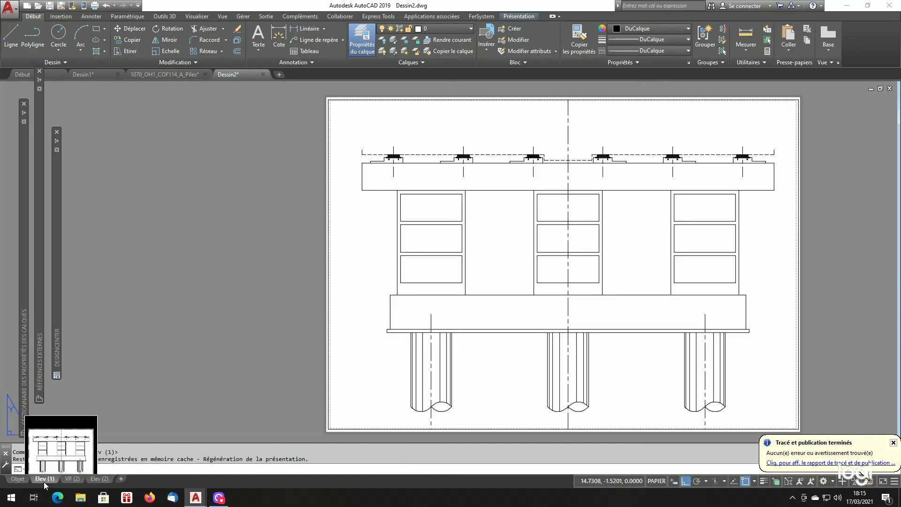
click(73, 479)
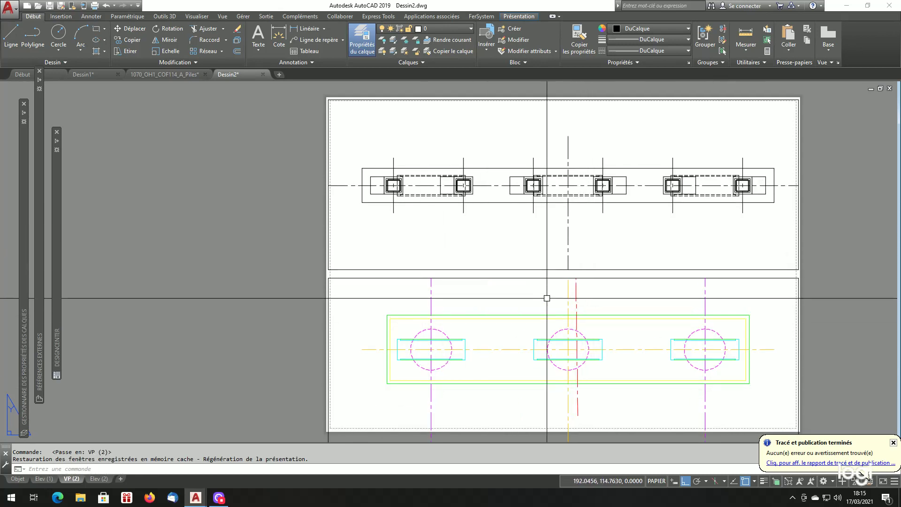
text(regntout)
key(Return)
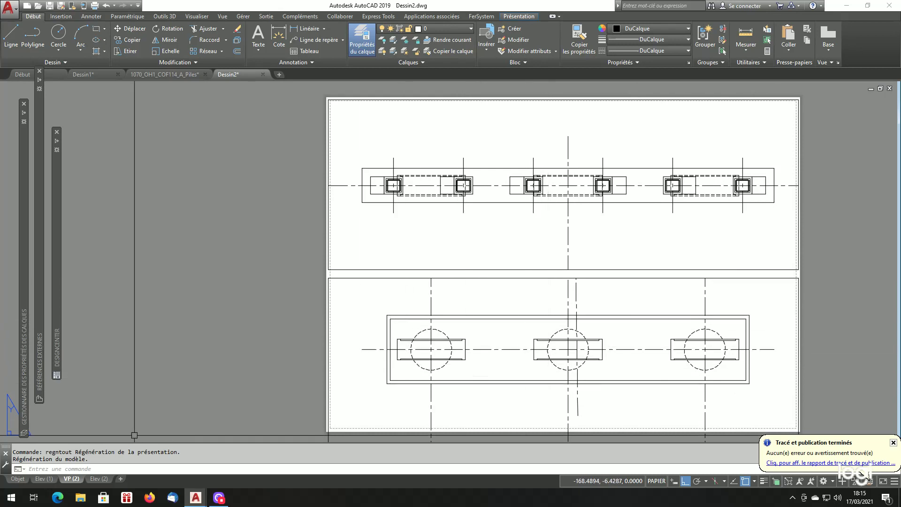
- Rename the Elev (2) layout as CT (3)
click(94, 477)
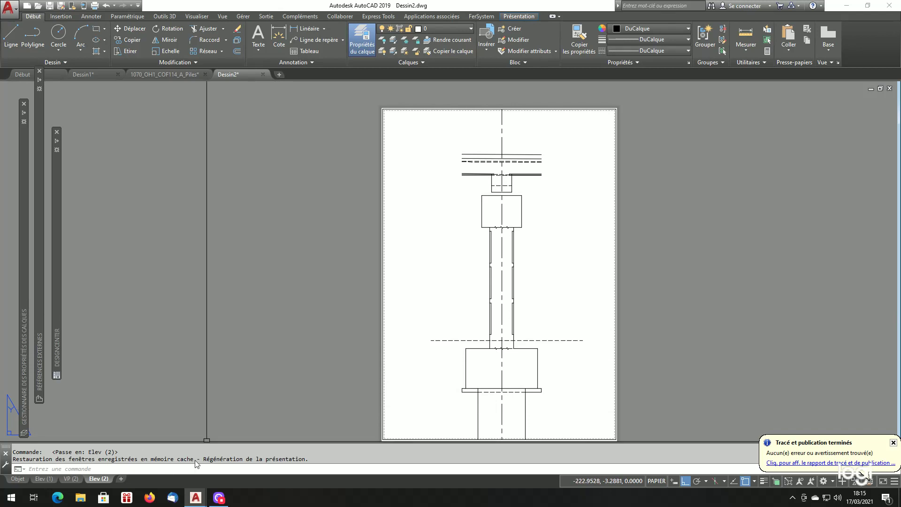
right_click(92, 479)
click(141, 352)
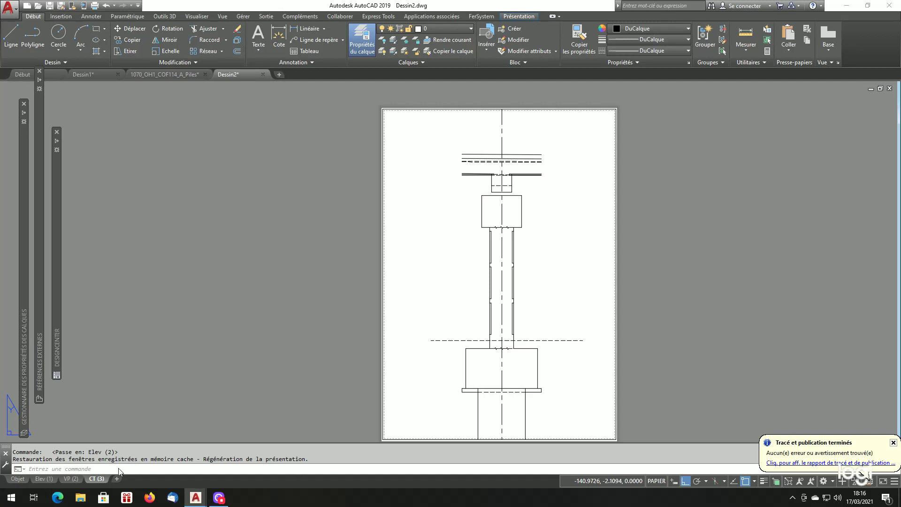
- In model space, copy the first dashed column outline at the left end of the upper plan 5 units straight up
click(71, 478)
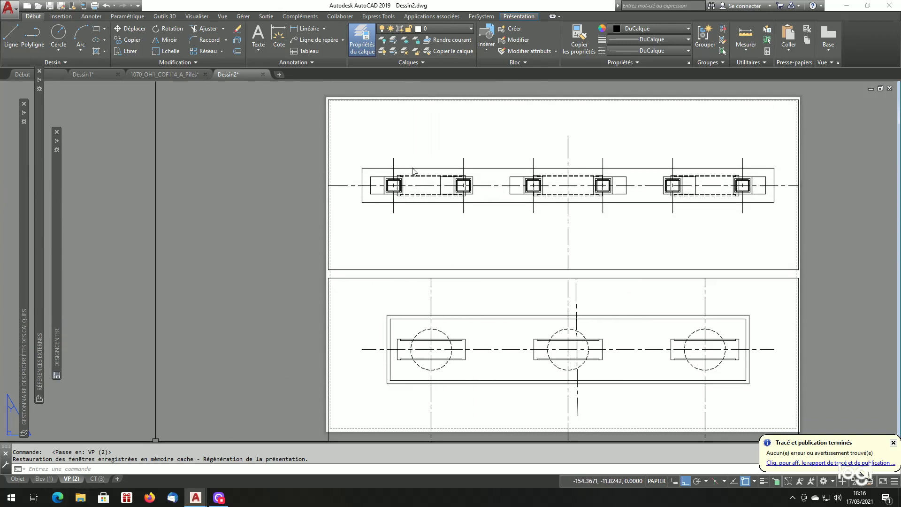
click(17, 479)
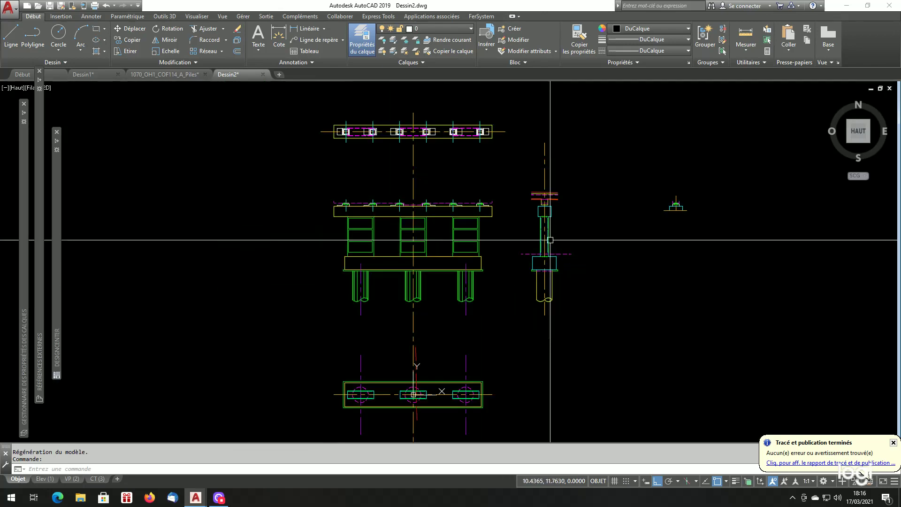
scroll(527, 217, up, 10)
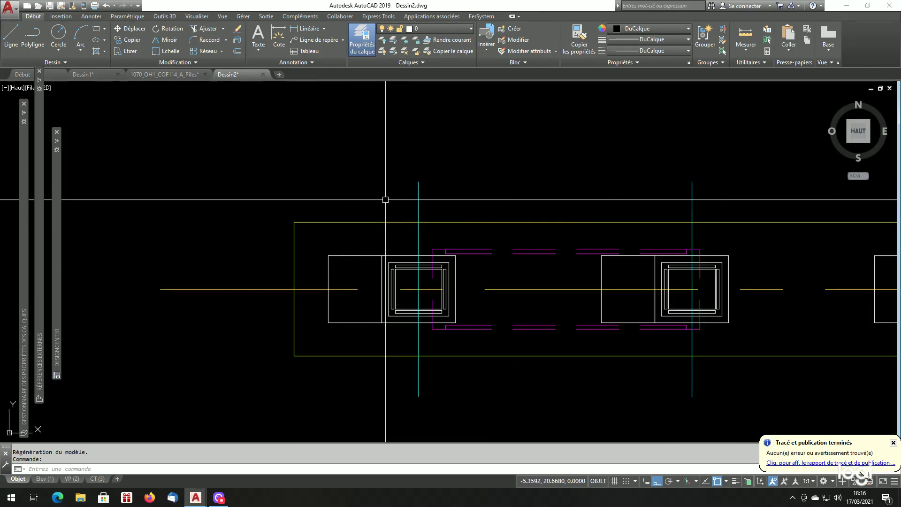
text(p)
key(Return)
click(428, 233)
scroll(485, 269, down, 3)
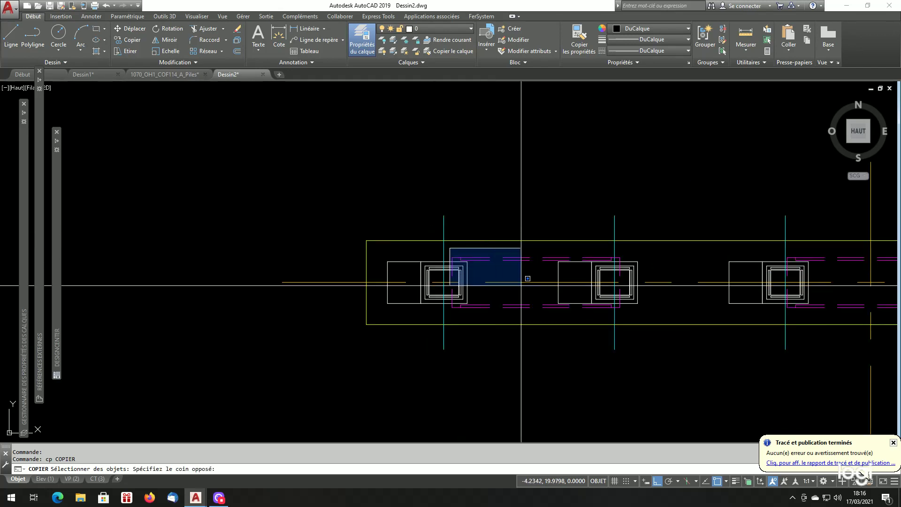
click(625, 315)
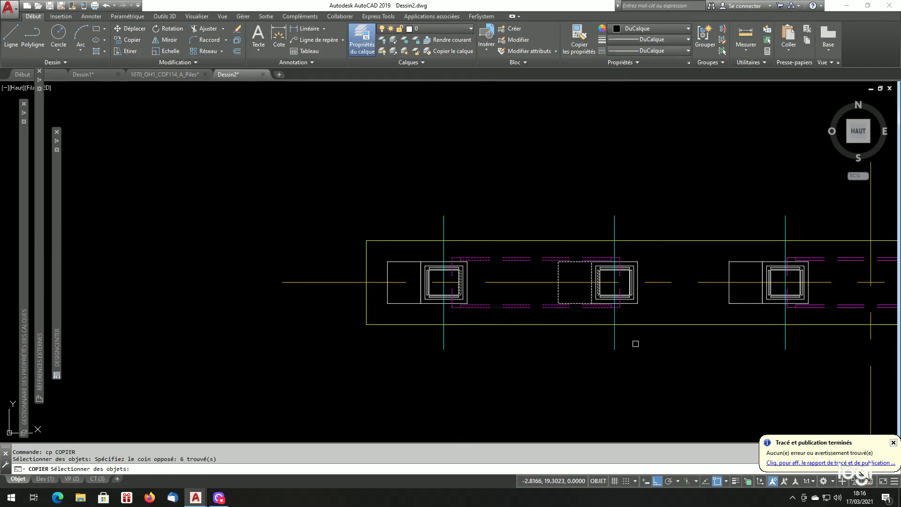
scroll(528, 327, down, 3)
scroll(564, 288, up, 1)
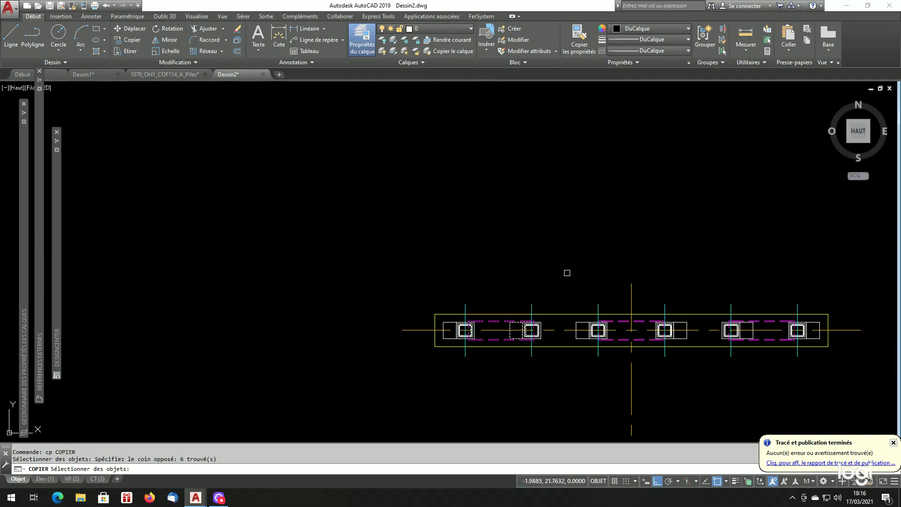
key(Return)
click(566, 274)
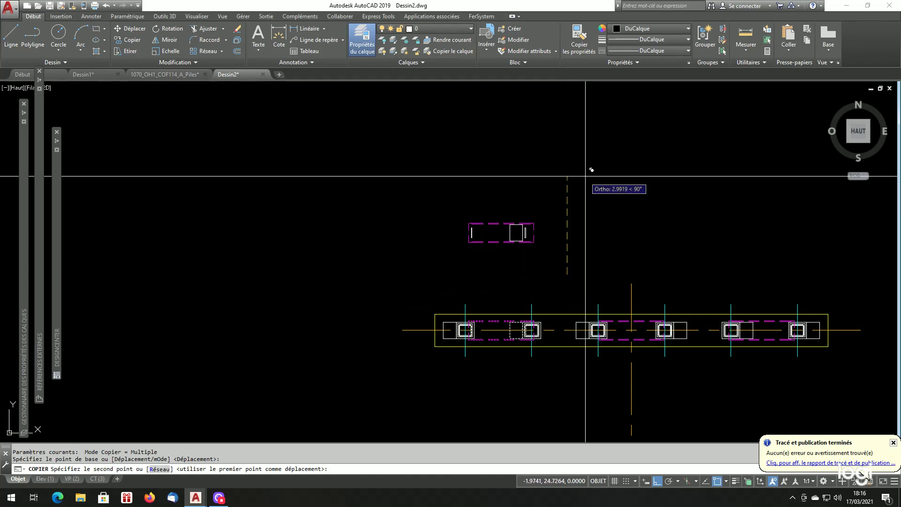
text(5)
key(Return)
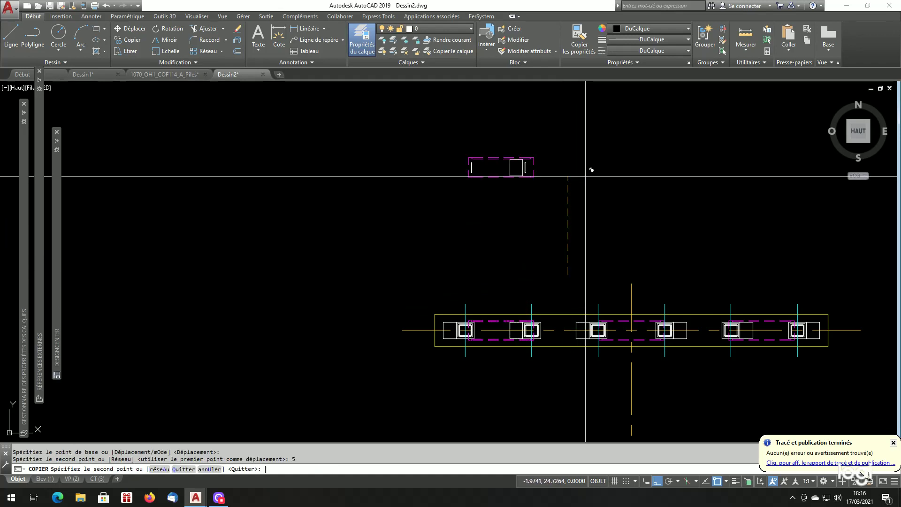
scroll(535, 162, up, 3)
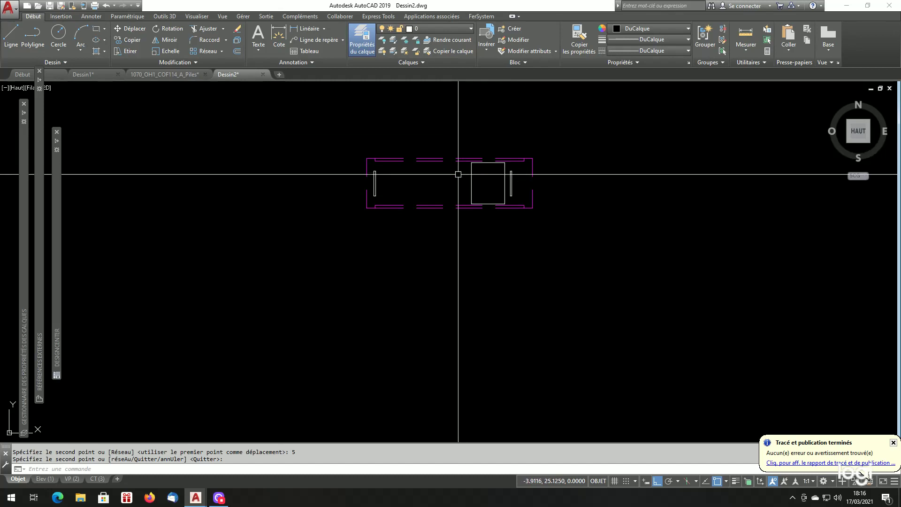
click(474, 178)
click(466, 184)
text(e)
key(Return)
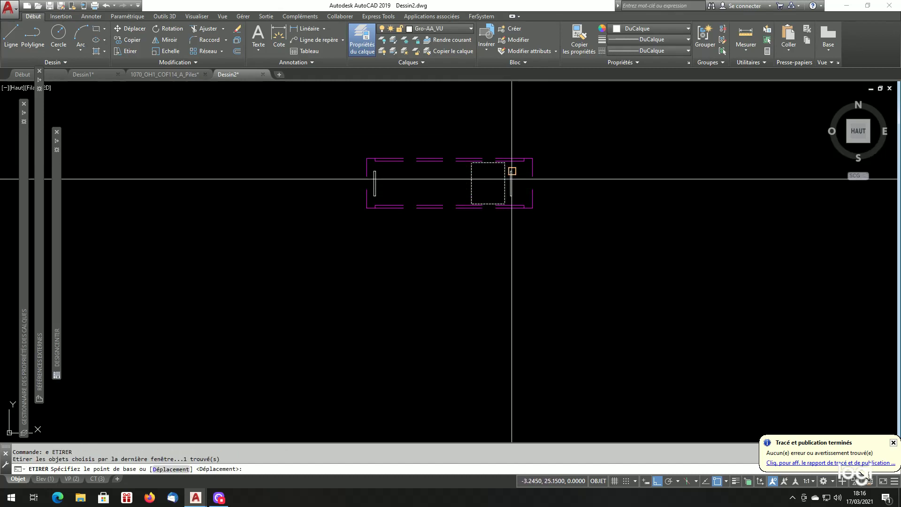
key(Escape)
key(Escape)
- Erase the white rectangle and the two narrow white bars inside the copied column outline
click(515, 177)
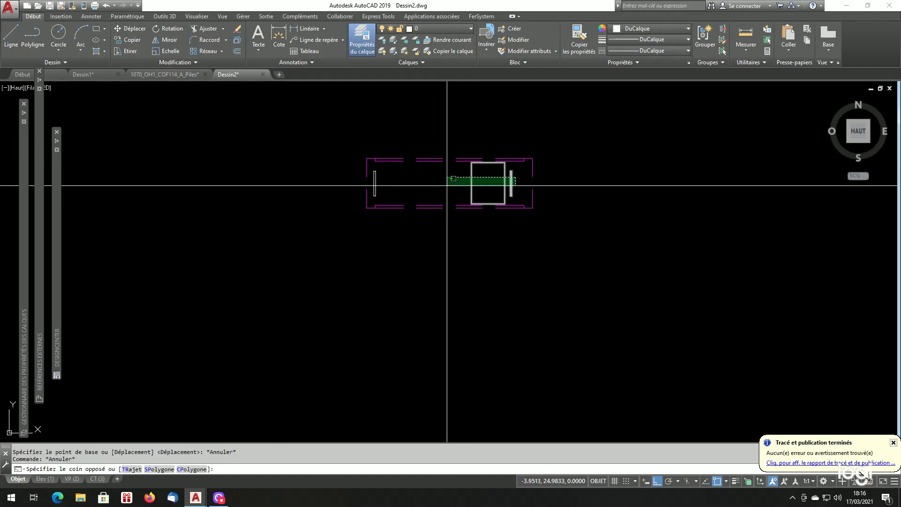
click(372, 187)
text(ef)
key(Return)
- Transfer the copied column outline to layer Gro-Pile_CM by matching the yellow outline of the upper plan
scroll(428, 201, down, 3)
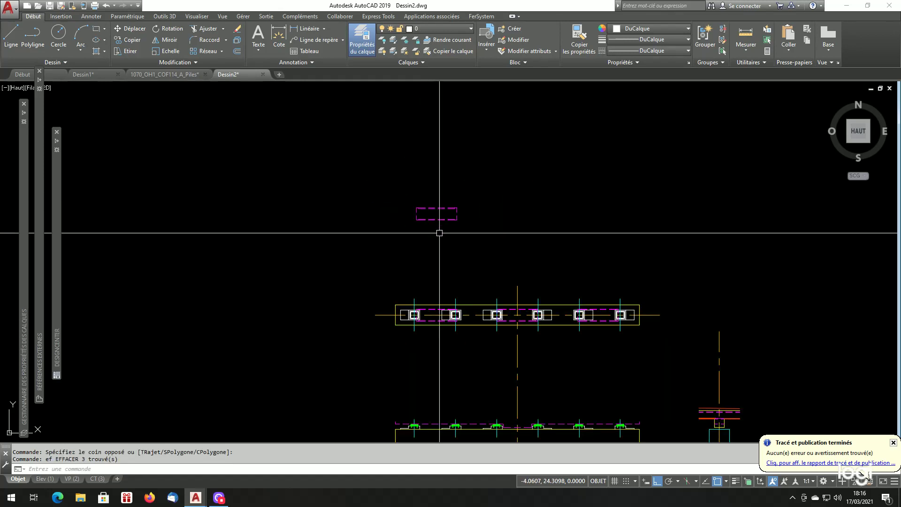
scroll(440, 225, up, 2)
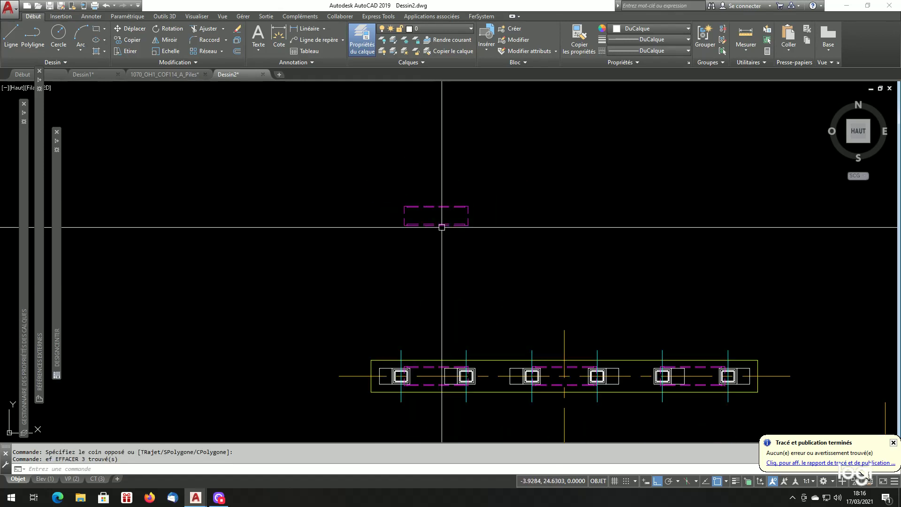
click(449, 52)
click(393, 174)
click(499, 262)
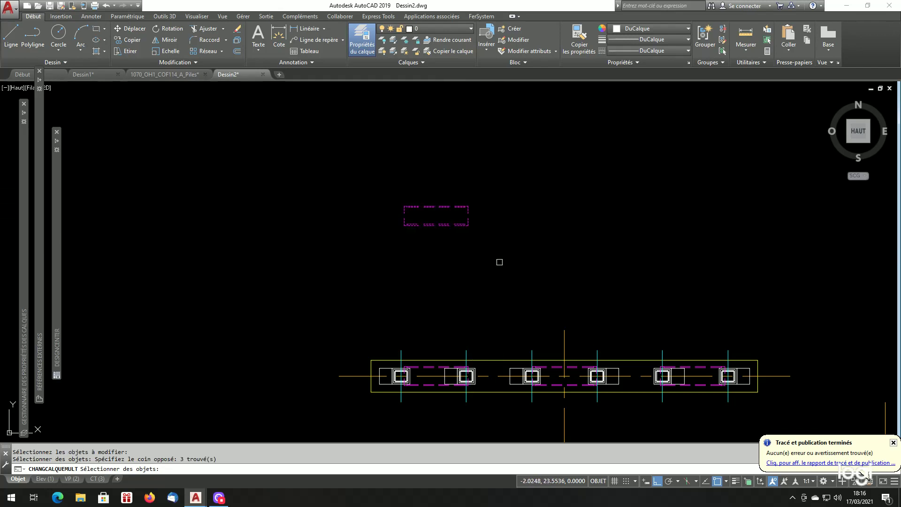
click(494, 359)
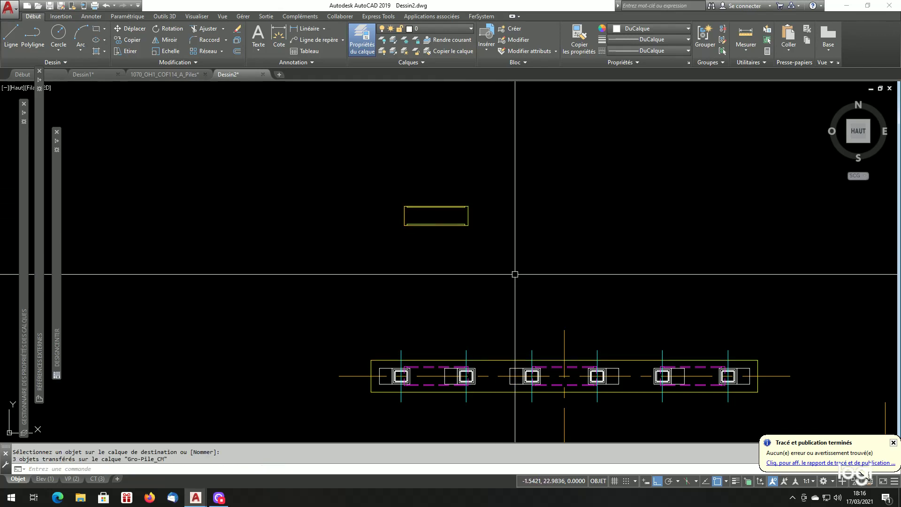
- Examine the copied column outline's position relative to the upper plan and the pier elevation below it
scroll(474, 231, down, 3)
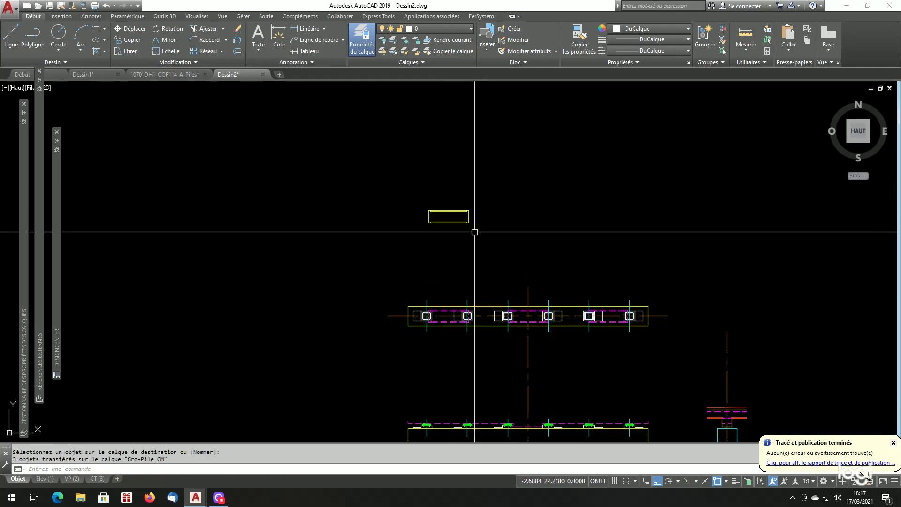
scroll(465, 215, up, 2)
scroll(448, 243, down, 2)
scroll(462, 213, up, 2)
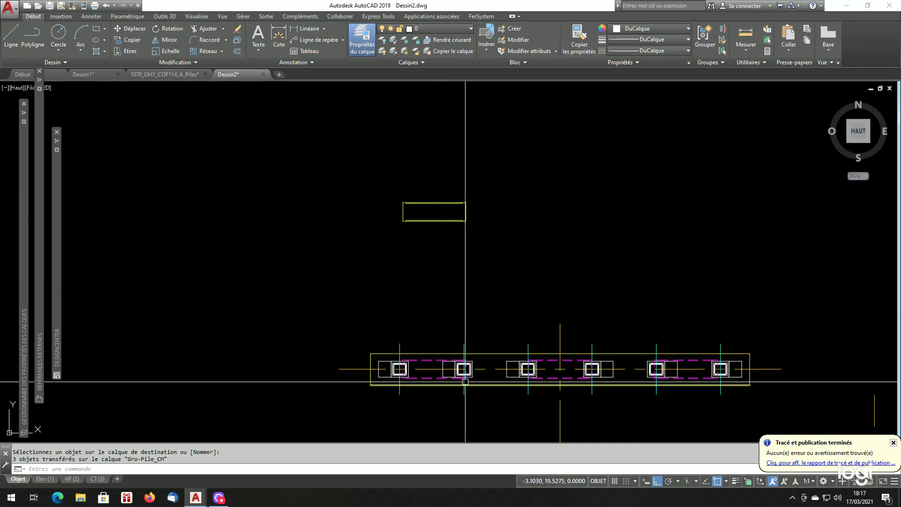
scroll(433, 315, down, 2)
middle_drag(433, 316, 433, 264)
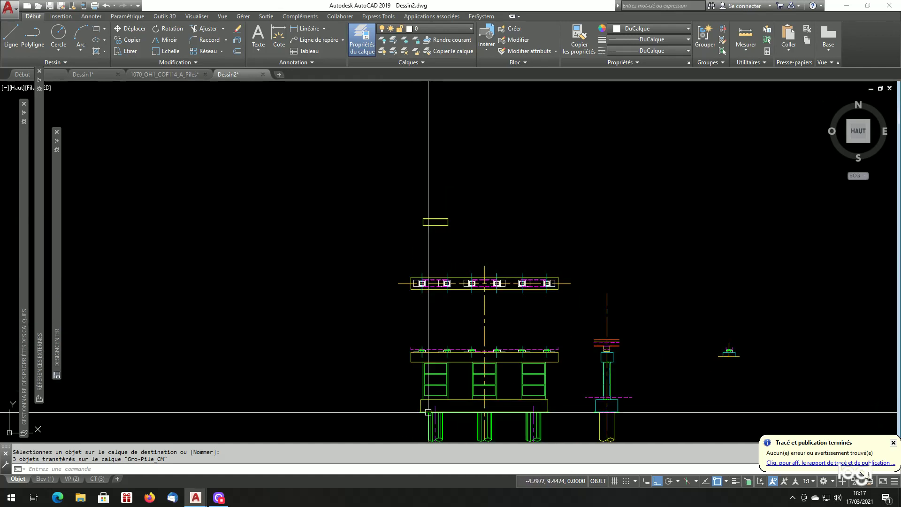
scroll(478, 234, up, 1)
scroll(477, 226, down, 1)
scroll(451, 197, up, 4)
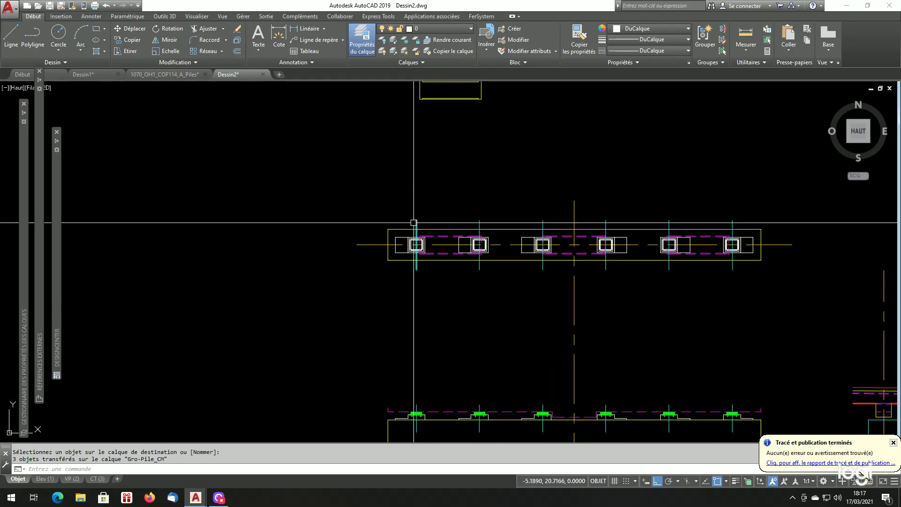
- Duplicate the Elev (1) layout and place the copy at the end of the layouts, after CT (3)
scroll(488, 248, down, 2)
middle_drag(474, 146, 474, 195)
scroll(474, 195, up, 2)
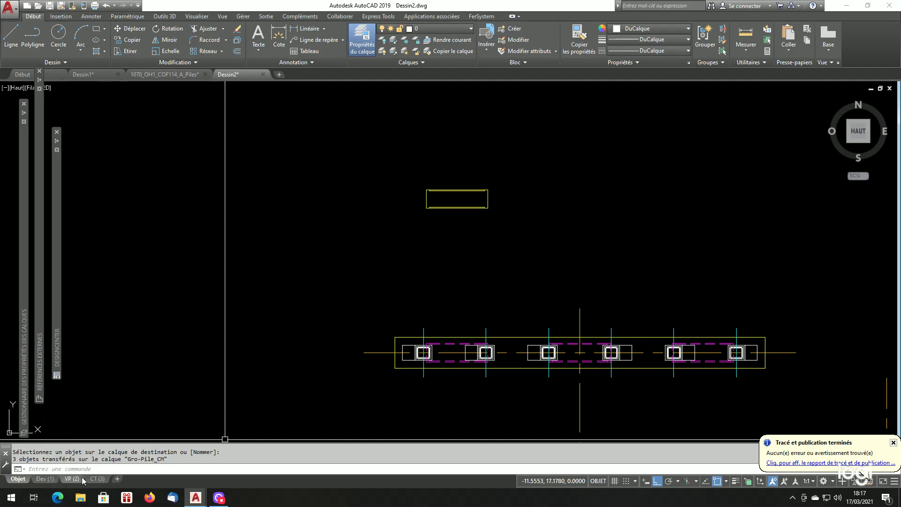
click(46, 479)
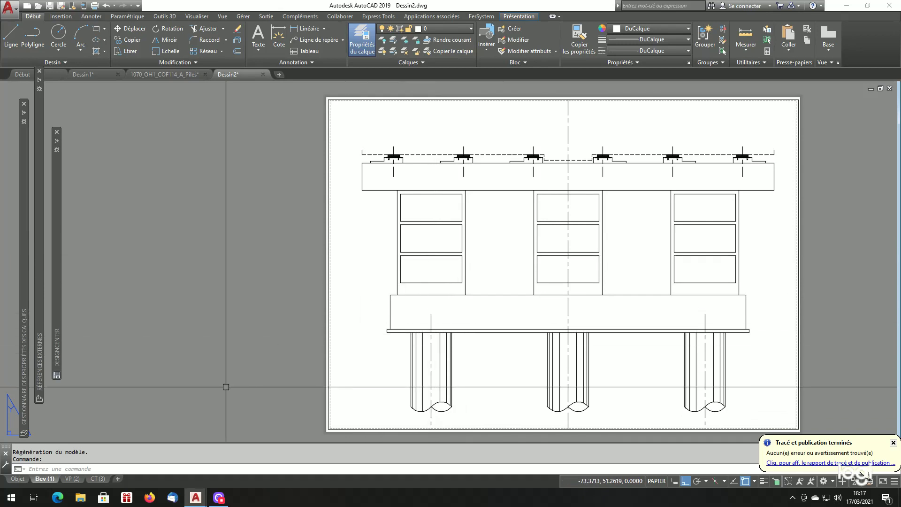
click(19, 478)
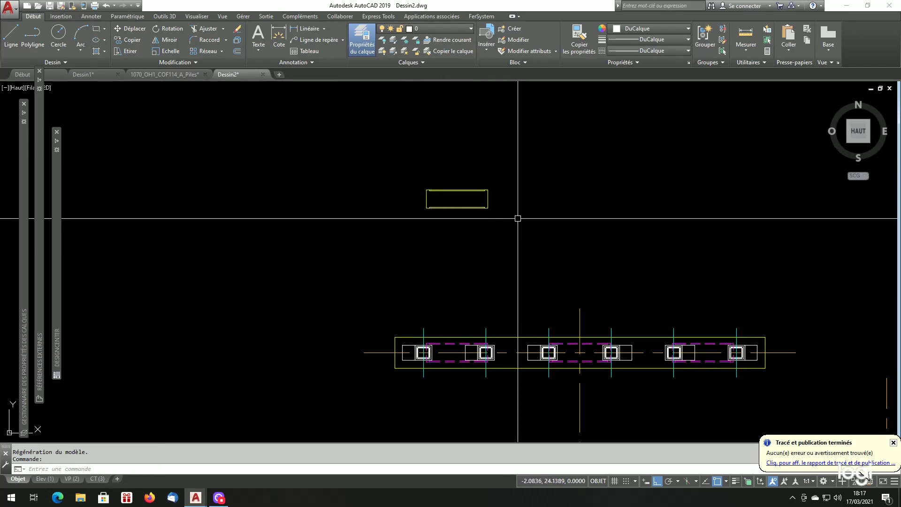
click(45, 478)
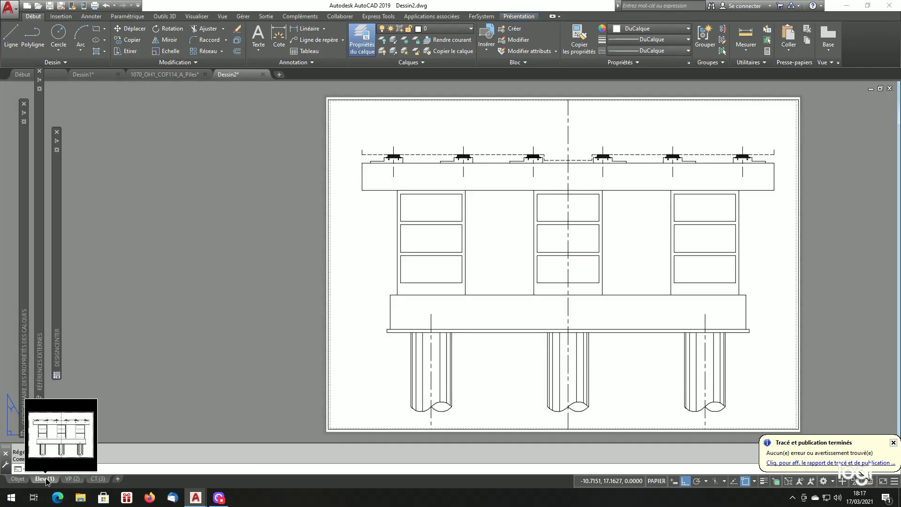
drag(60, 481, 104, 479)
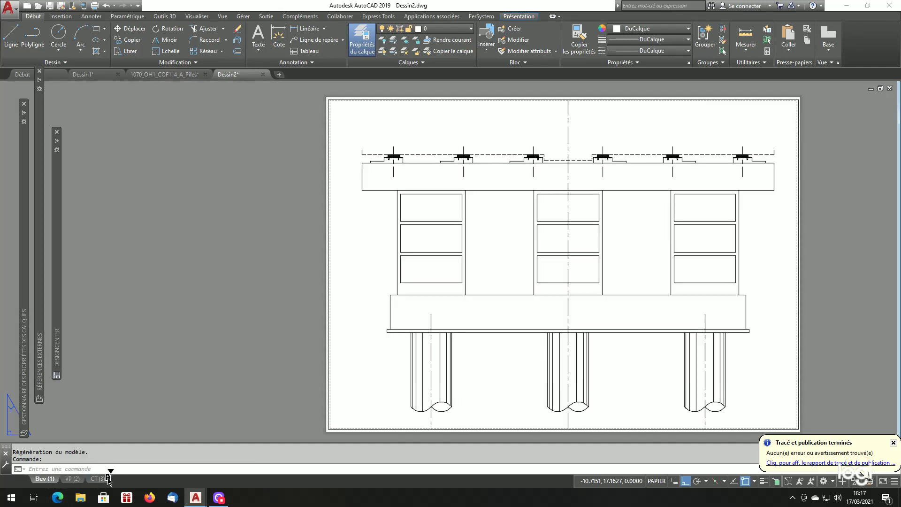
ctrl+drag(108, 478, 109, 478)
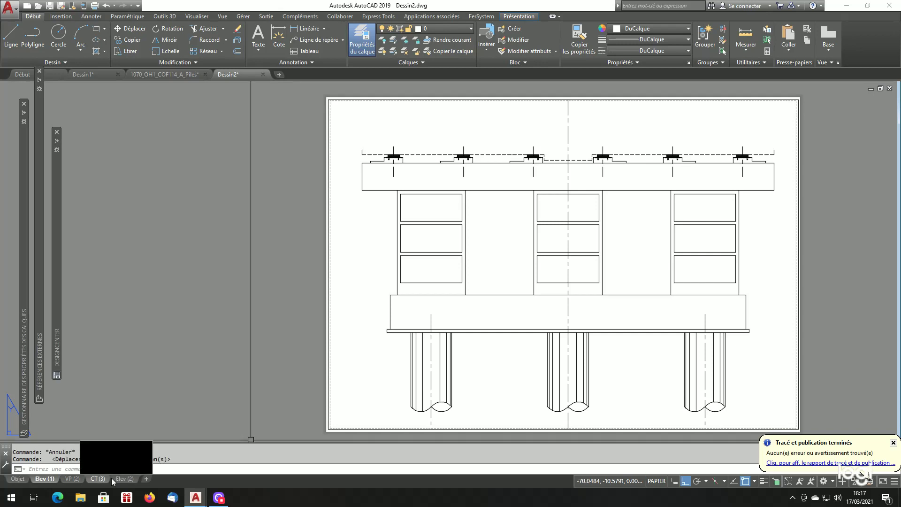
- Activate the viewport of the Elev (2) layout, frame the separate column outline and set its scale with Zoom 1000/10xp
double_click(492, 308)
scroll(493, 300, down, 8)
scroll(491, 221, up, 10)
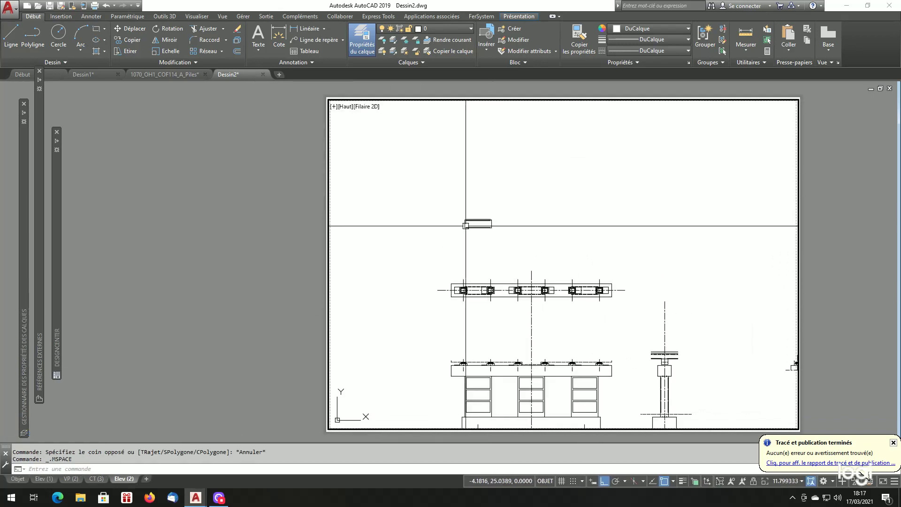
scroll(601, 217, up, 2)
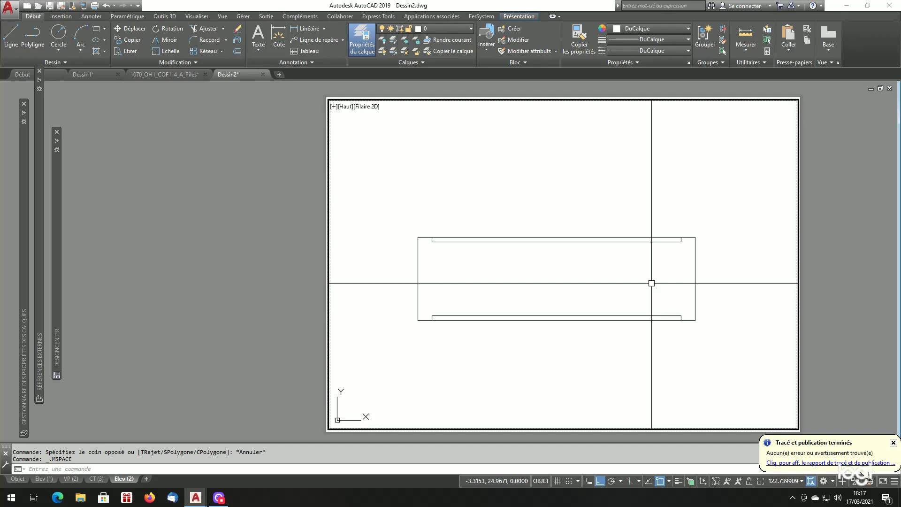
text(z)
key(Return)
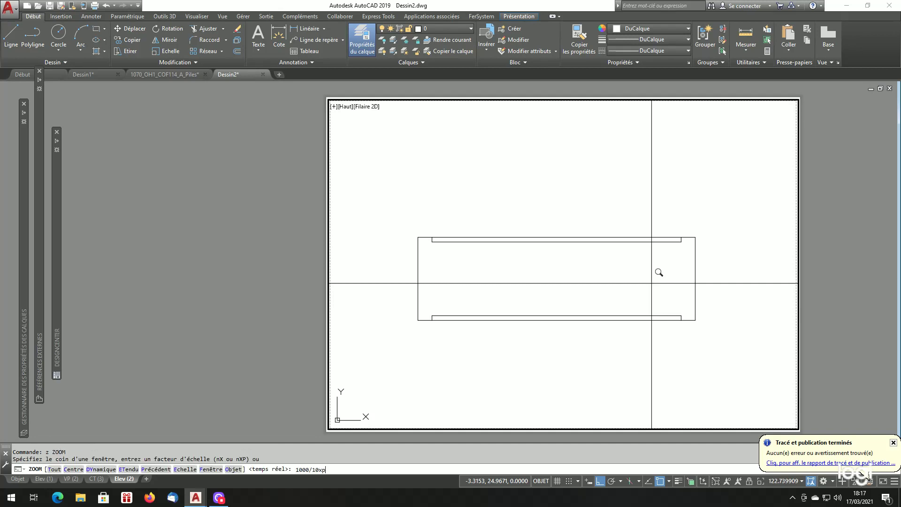
key(Return)
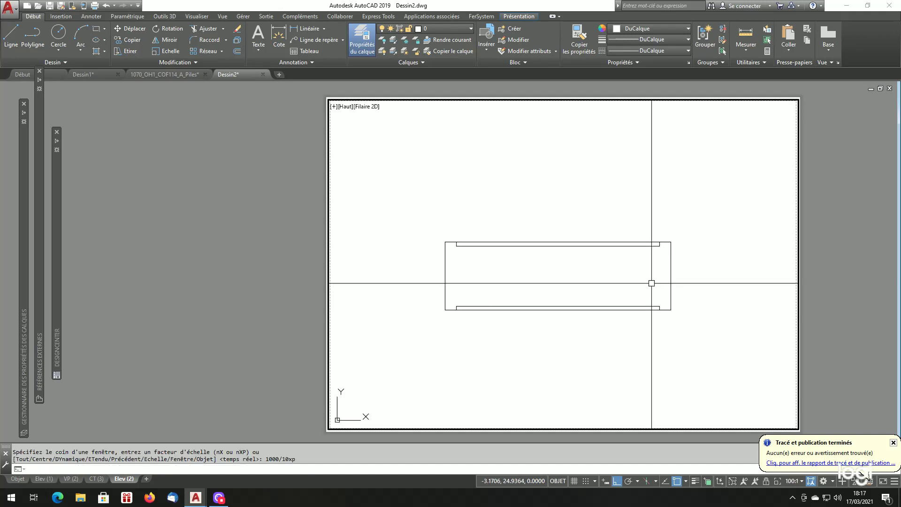
- Pan the column outline to the middle of the A3 sheet and return to paper space
text(p)
key(Return)
drag(652, 282, 627, 262)
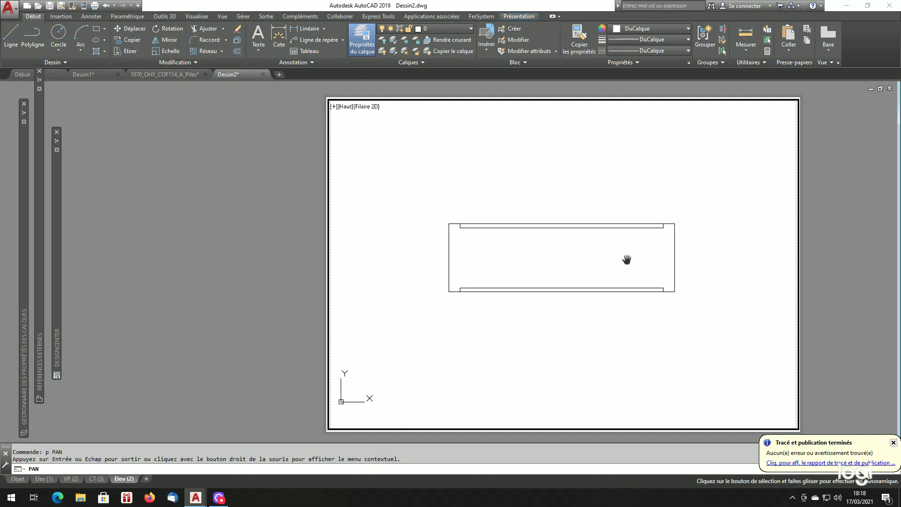
key(Escape)
double_click(159, 316)
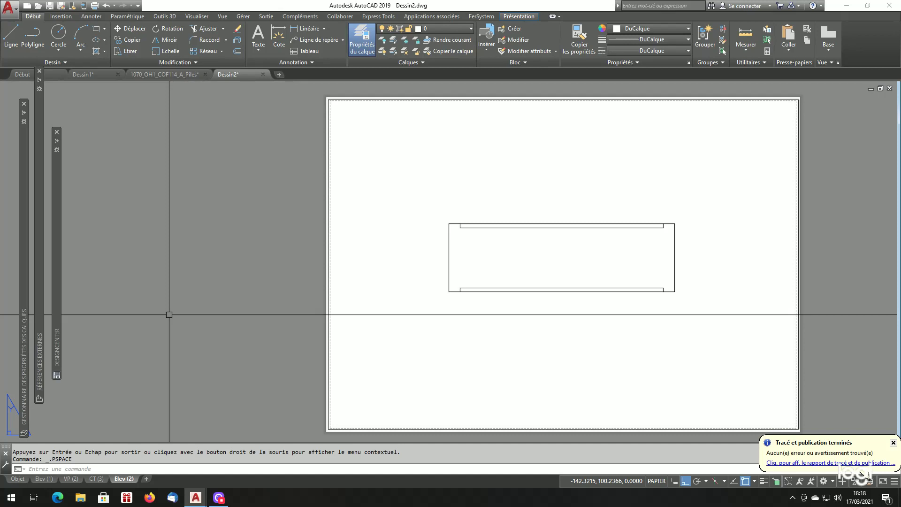
scroll(188, 315, down, 2)
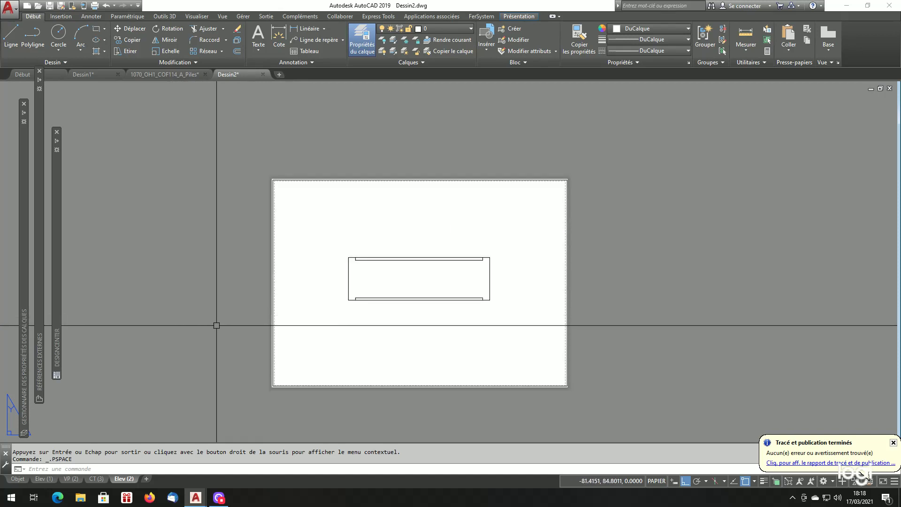
scroll(219, 331, up, 2)
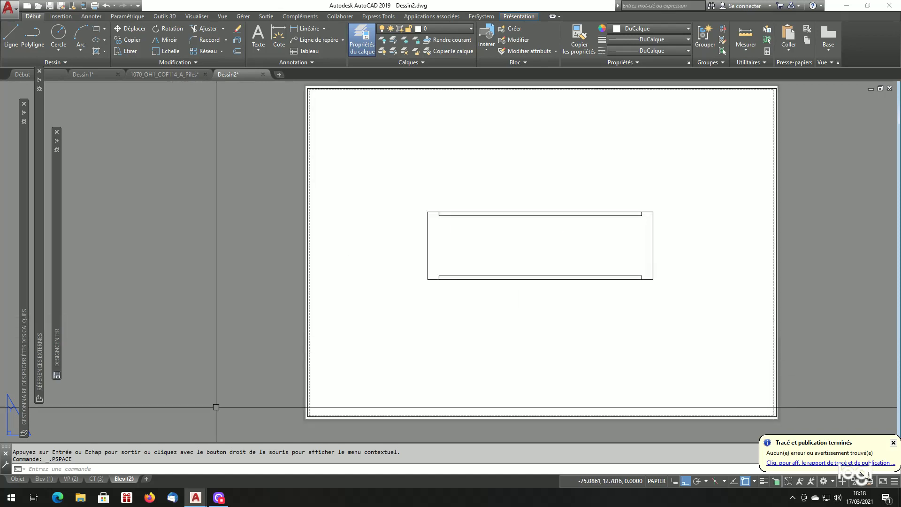
- Return to model space and bring all the pier views and the small detail beside them into view
click(23, 479)
scroll(507, 308, down, 5)
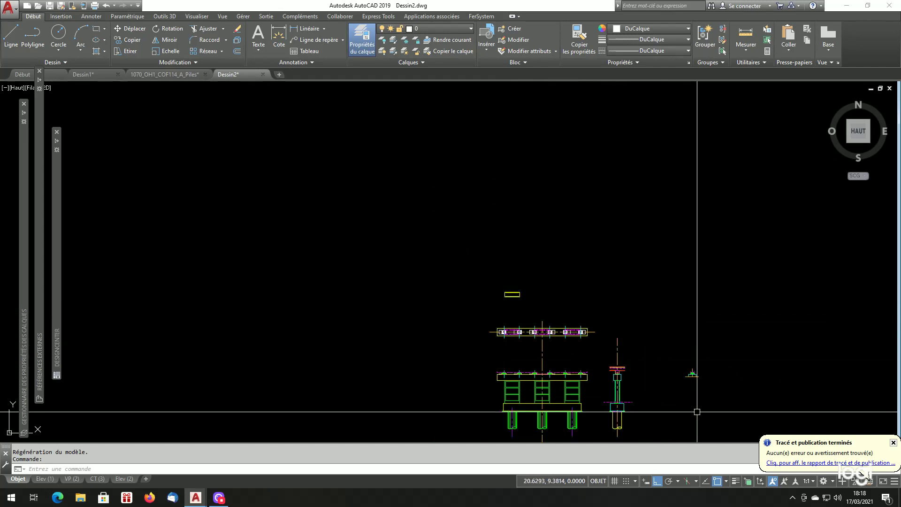
- Examine the pier's front elevation, plan, side view and the separate bearing detail
scroll(694, 378, up, 5)
scroll(683, 316, up, 4)
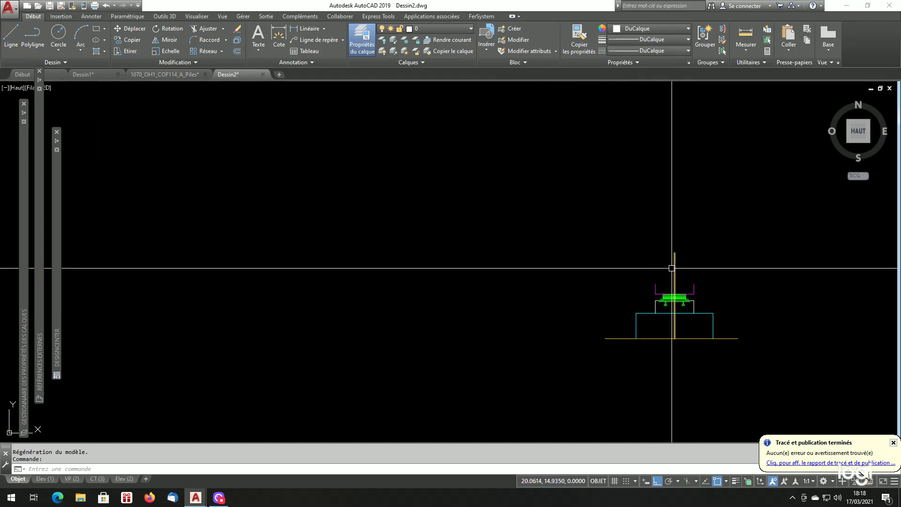
scroll(694, 298, down, 4)
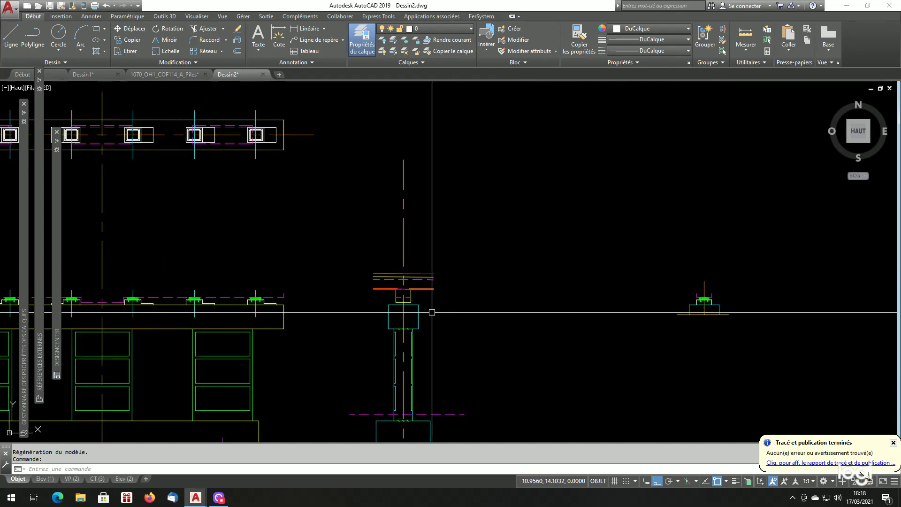
scroll(483, 328, up, 2)
scroll(268, 322, up, 4)
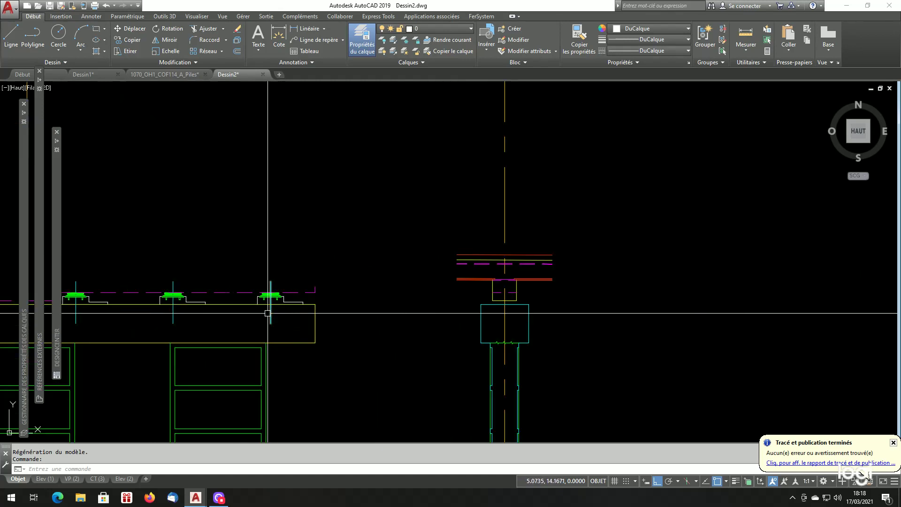
scroll(228, 311, down, 4)
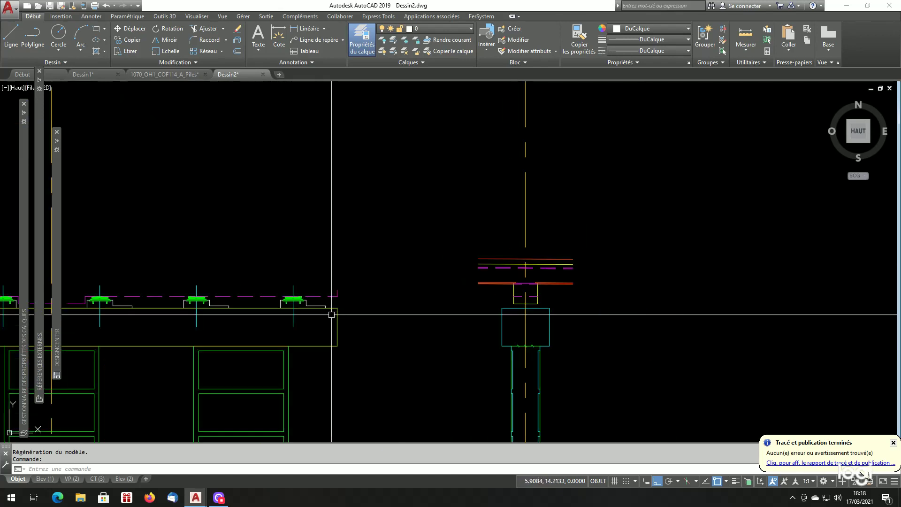
scroll(408, 336, down, 2)
scroll(358, 325, up, 4)
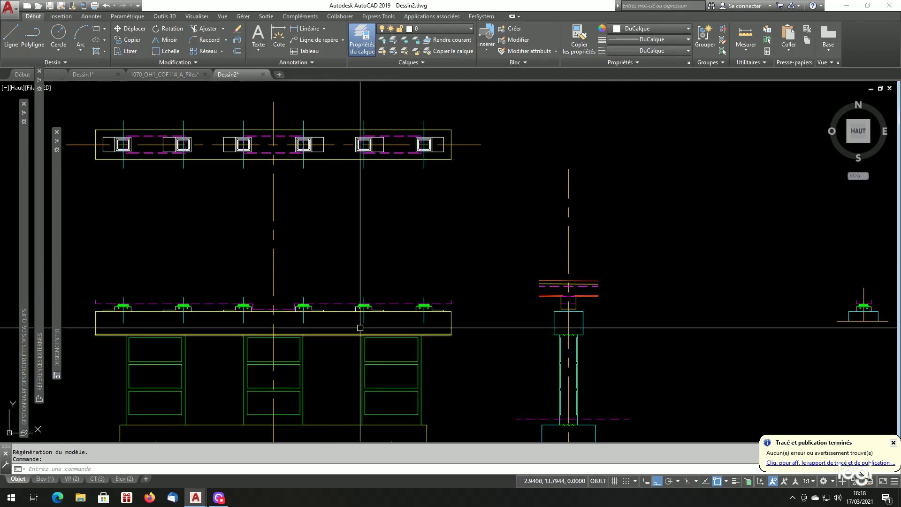
scroll(402, 251, down, 3)
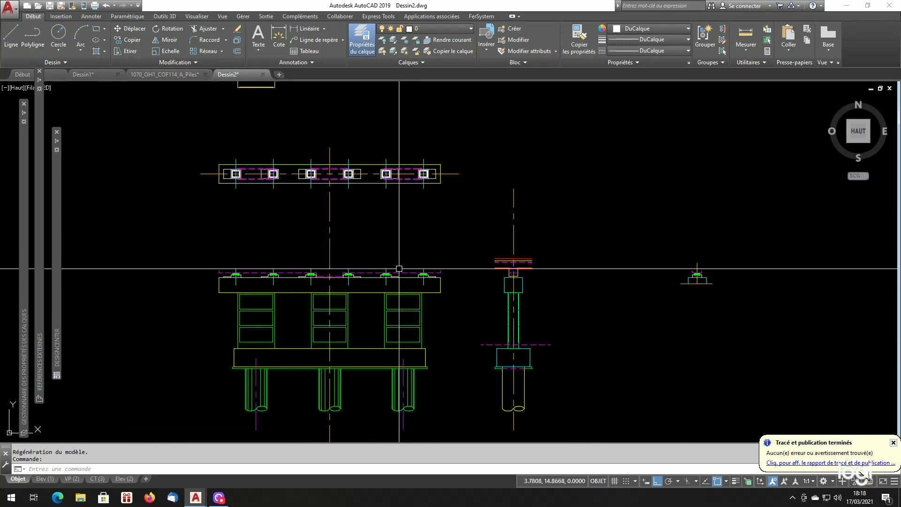
- Copy a front-elevation bearing with its stepped plinth, axis and crossing lines horizontally by about 18.6 units, beside the separate bearing detail
scroll(402, 281, up, 3)
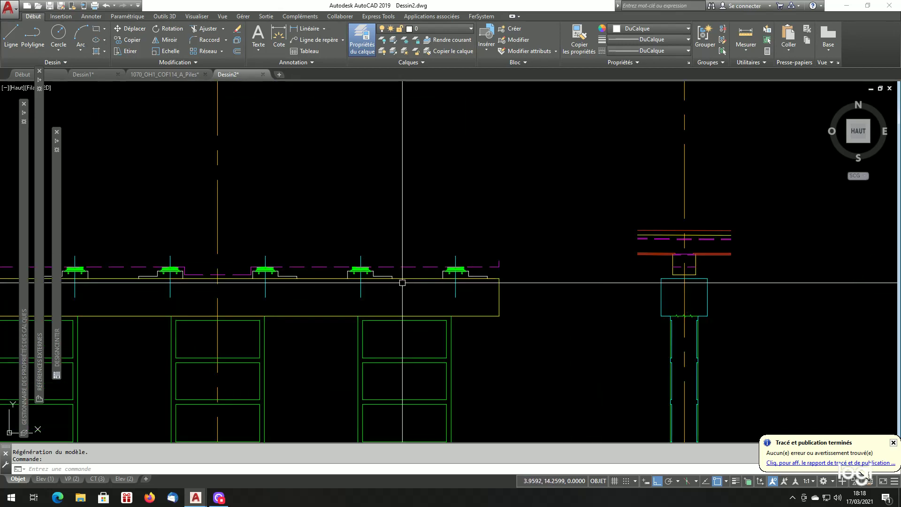
scroll(377, 284, up, 3)
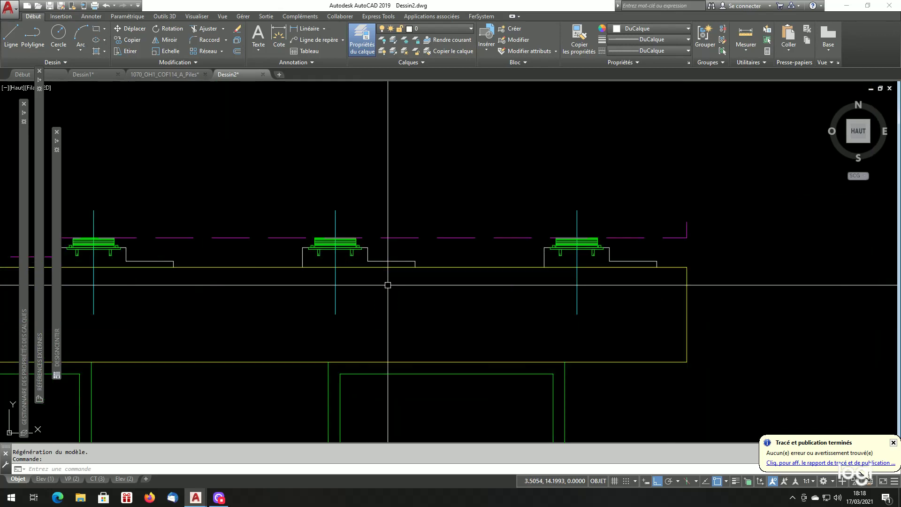
text(cp)
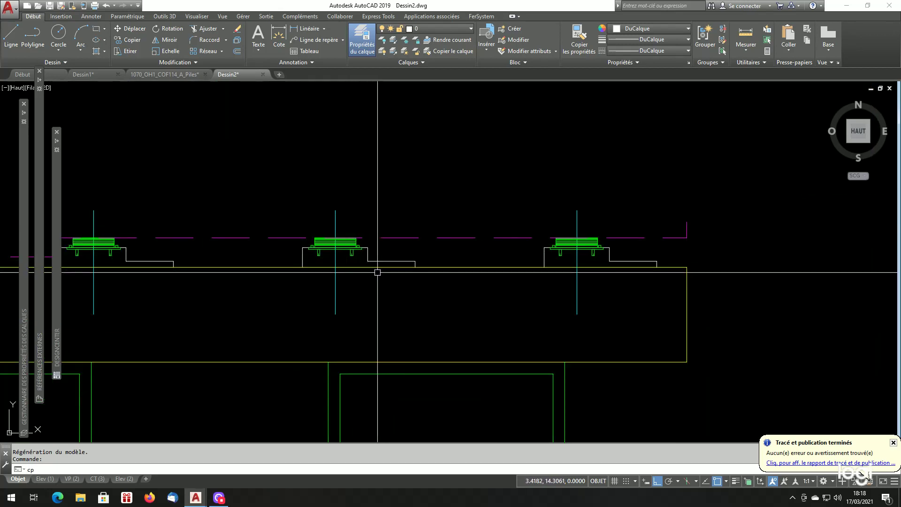
key(Return)
click(436, 191)
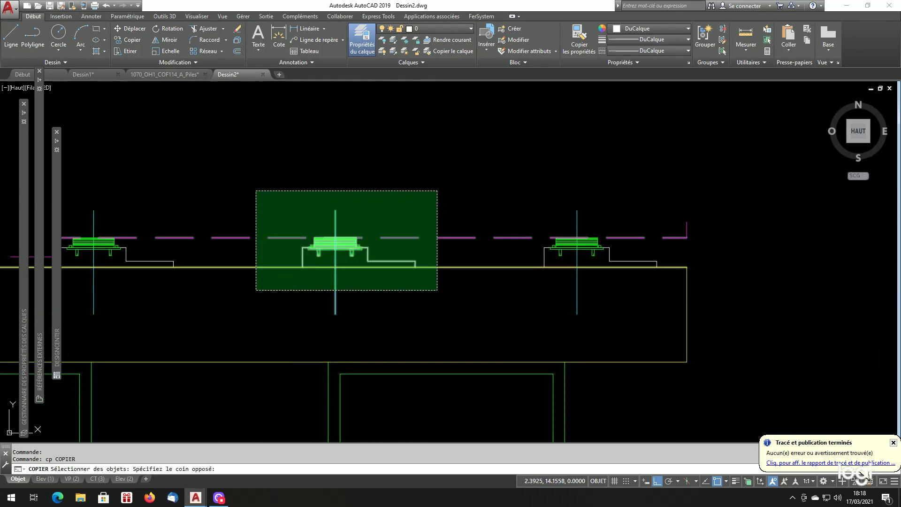
click(256, 289)
key(Return)
click(354, 292)
scroll(373, 297, down, 9)
scroll(499, 305, up, 6)
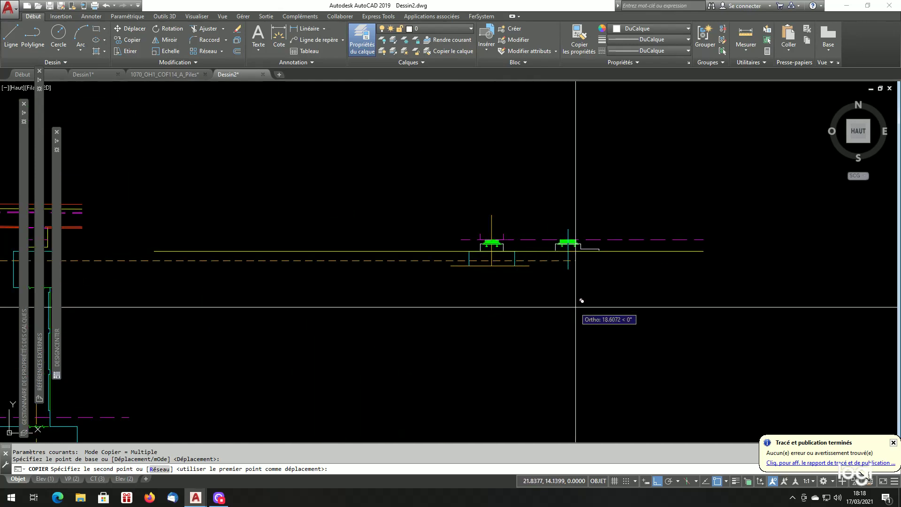
click(574, 305)
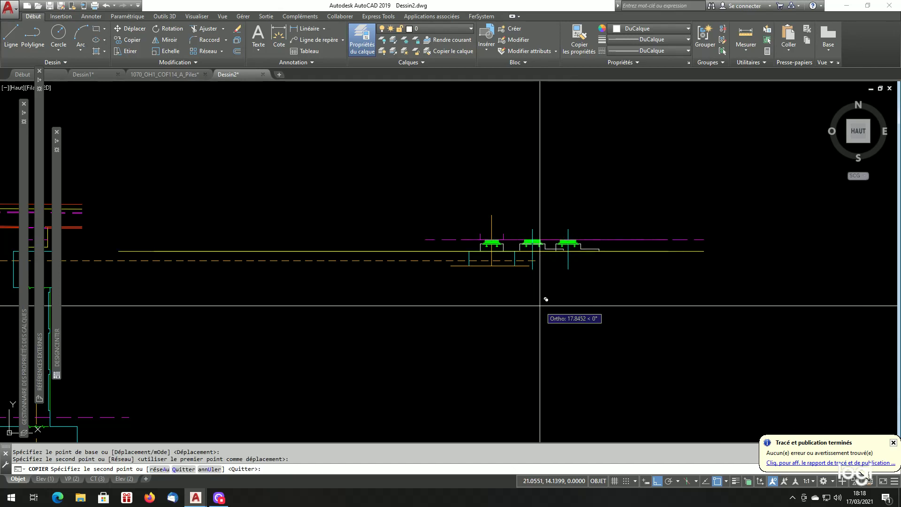
key(Return)
- Make the layer of the copied pier cap's yellow line, Gro-Pile_CM, the current layer
scroll(624, 253, up, 4)
click(631, 259)
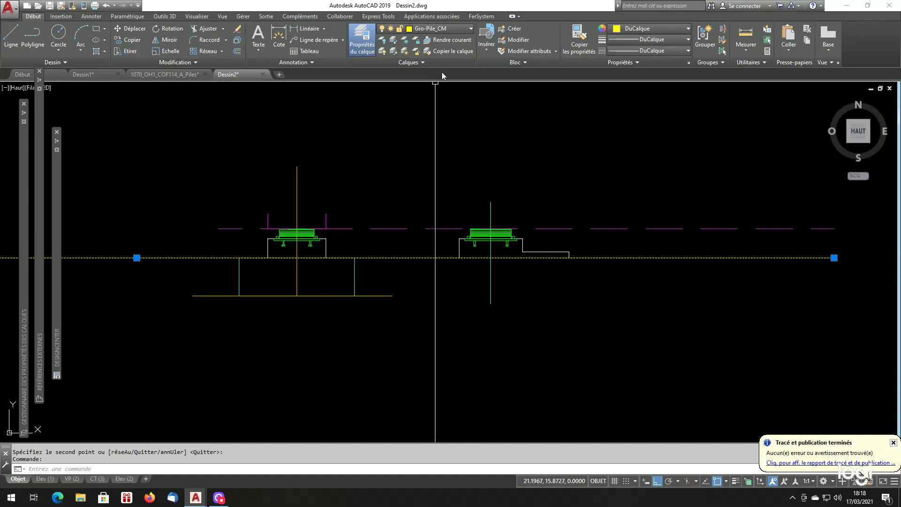
click(458, 41)
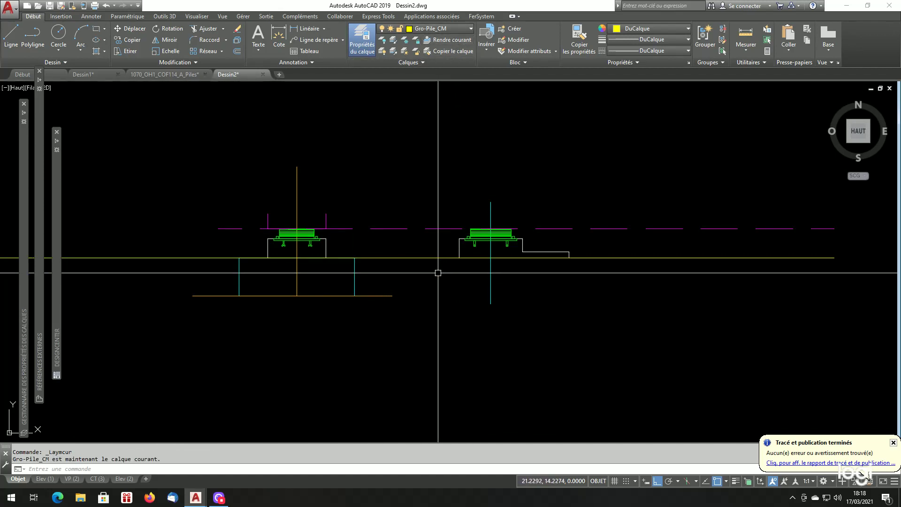
- Draw two vertical lines across the yellow cap line, one on each side of the copied bearing
text(1)
key(Return)
click(408, 299)
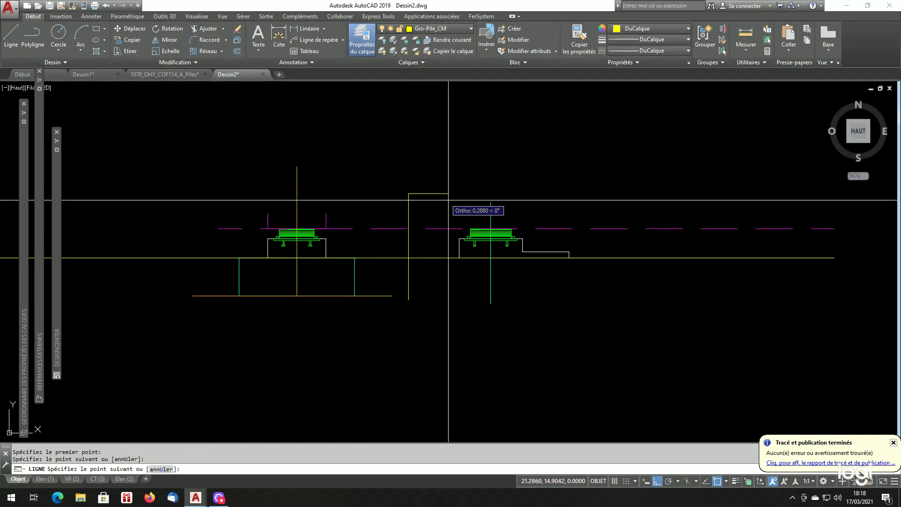
click(444, 194)
key(Return)
key(Return)
click(621, 179)
click(580, 311)
key(Return)
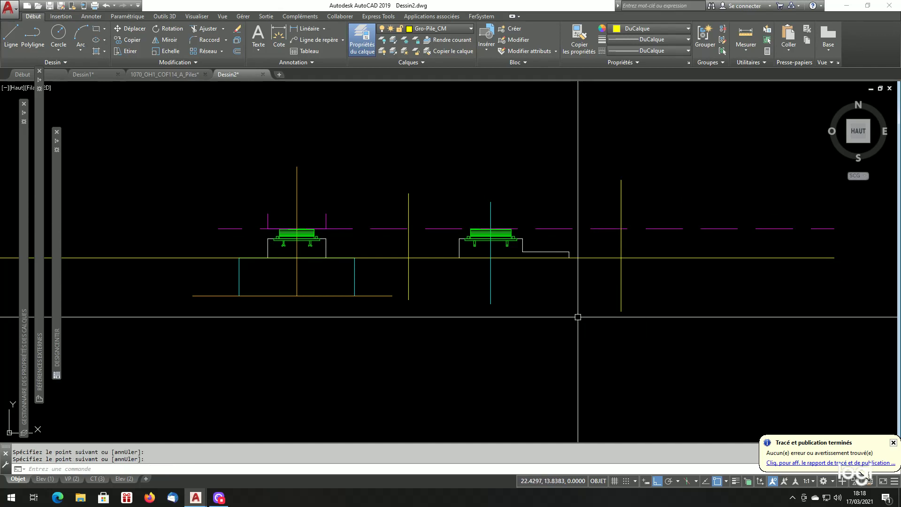
- Trim the yellow cap line to the two vertical lines, keeping only the part under the copied bearing
text(aj)
key(Return)
click(657, 285)
click(563, 307)
click(428, 283)
click(394, 293)
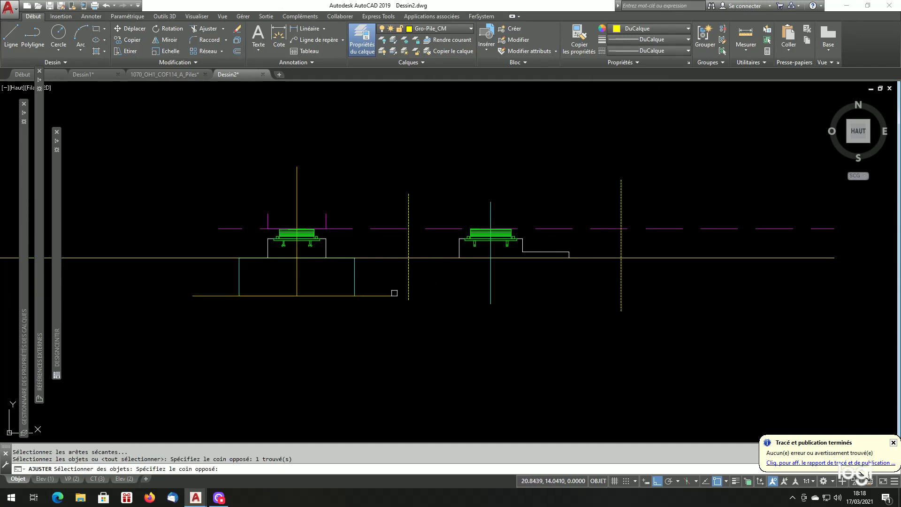
key(Return)
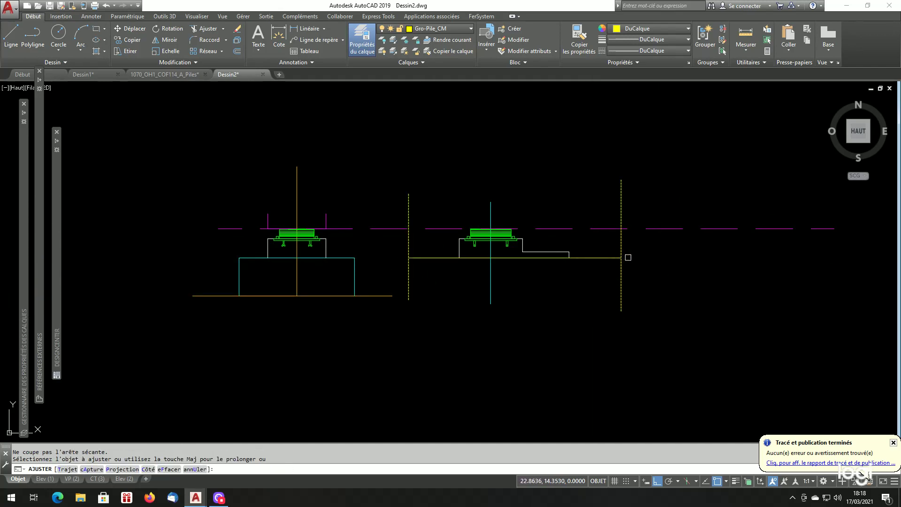
key(Return)
- Erase the two vertical cutting lines and the dashed magenta line across the copied bearing
click(629, 269)
click(574, 288)
text(ef)
key(Return)
key(Return)
click(422, 281)
click(399, 271)
key(Return)
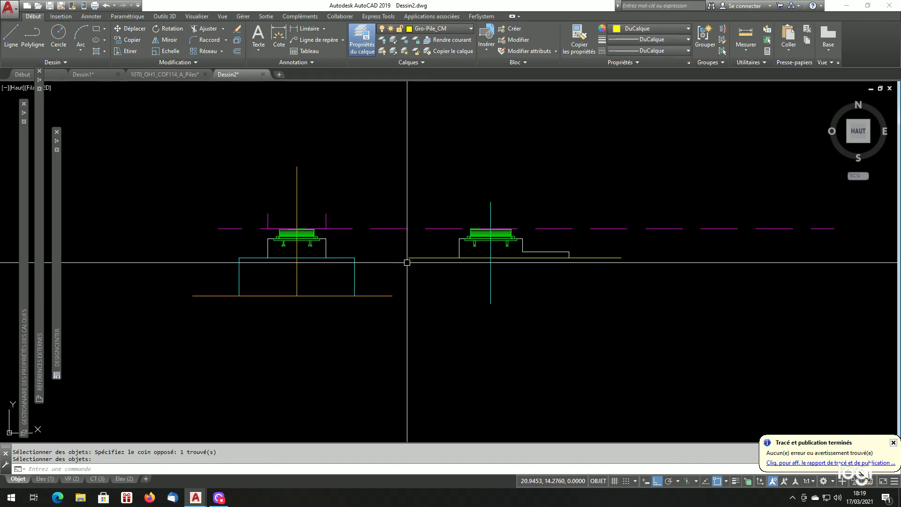
click(426, 228)
- Copy a plan-view bearing with its plinth and both axis lines to directly below the copied elevation bearing, aligned with its vertical axis
scroll(408, 267, down, 3)
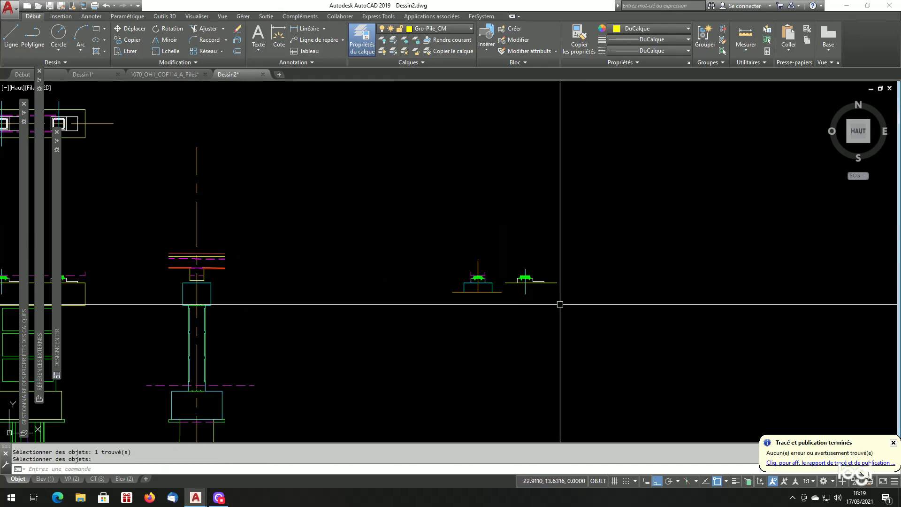
scroll(540, 352, down, 2)
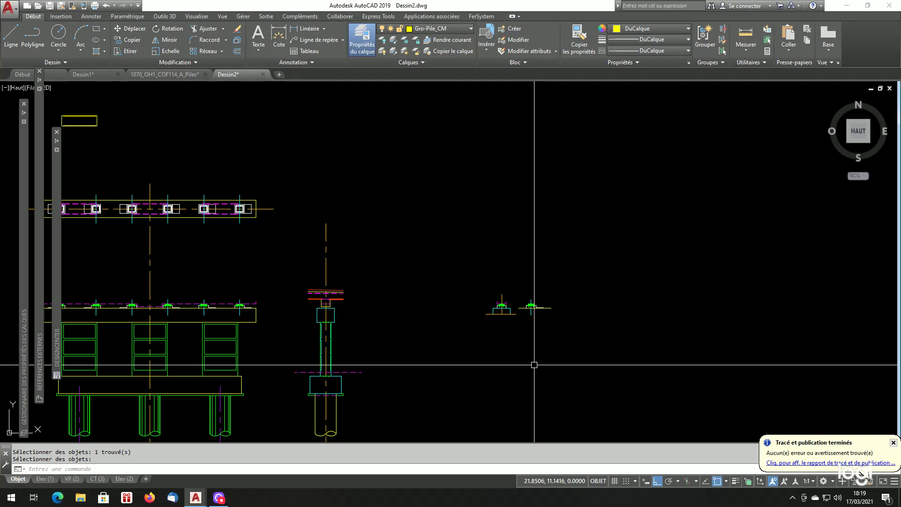
scroll(516, 366, down, 1)
scroll(328, 266, up, 7)
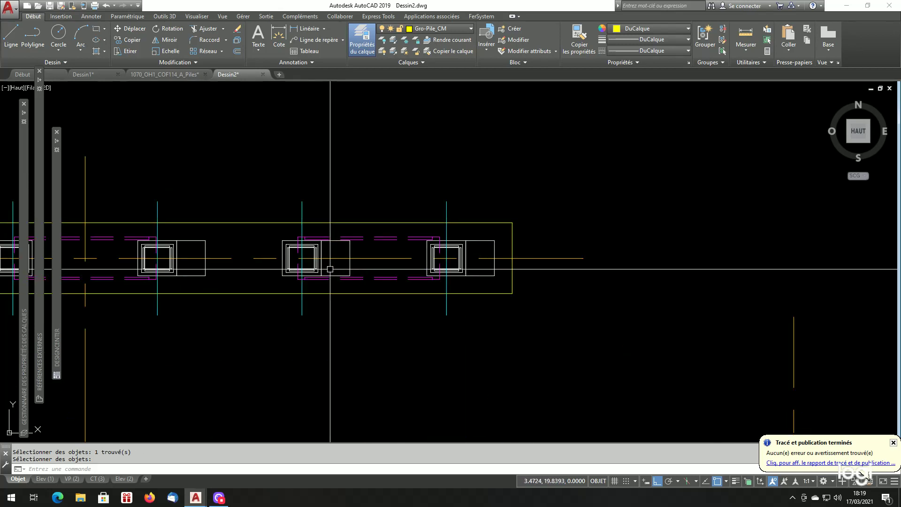
scroll(330, 268, down, 4)
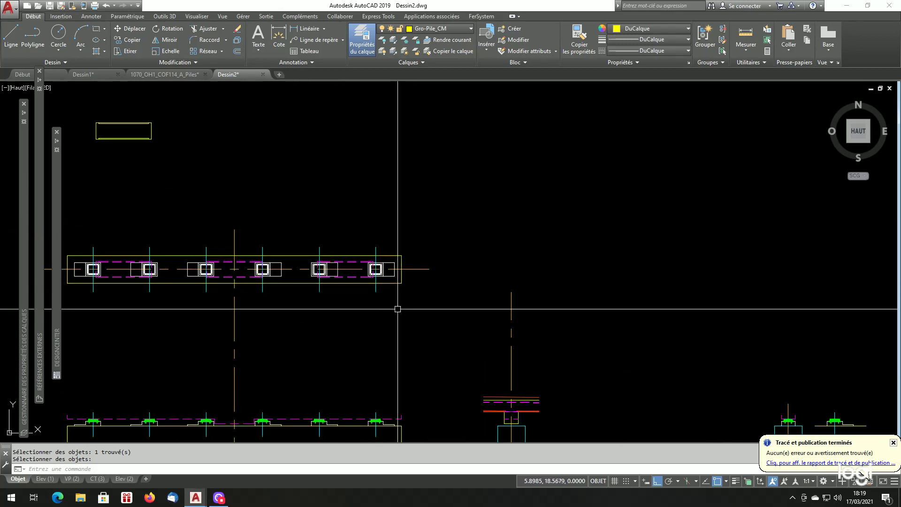
scroll(302, 284, up, 4)
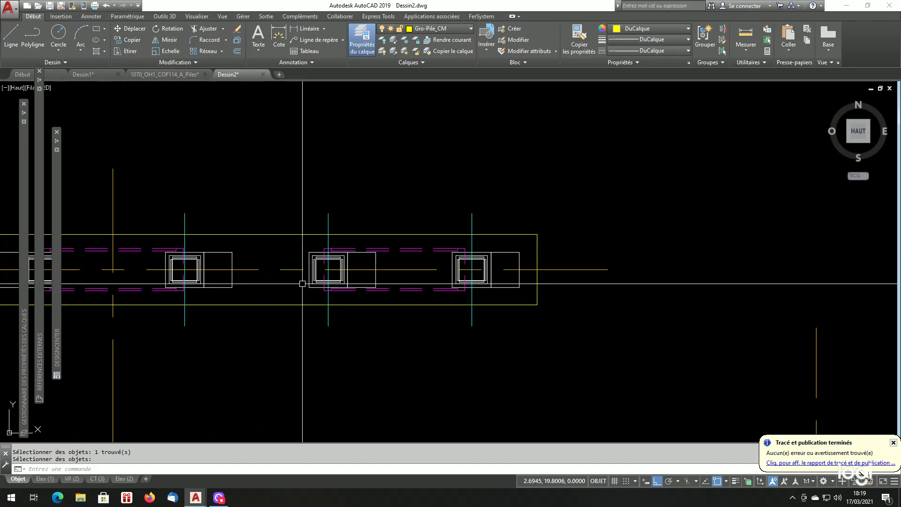
text(p)
key(Return)
scroll(298, 248, up, 2)
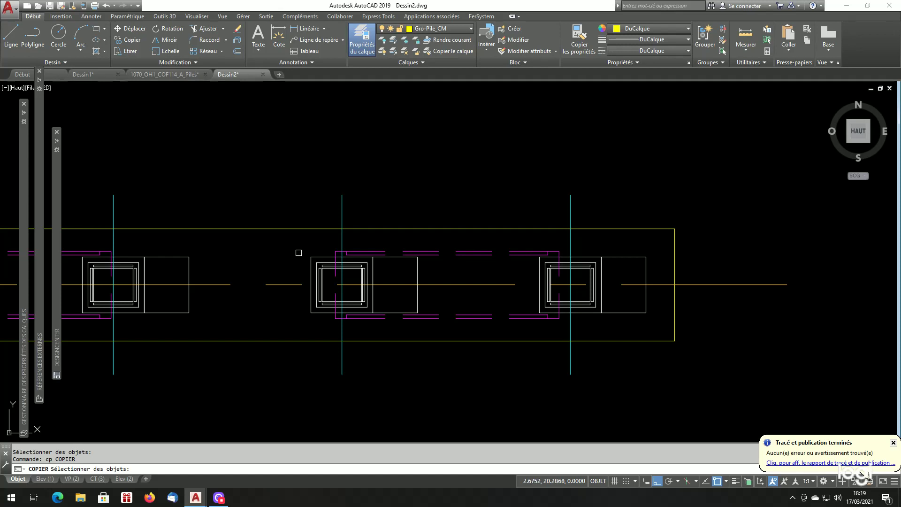
click(298, 252)
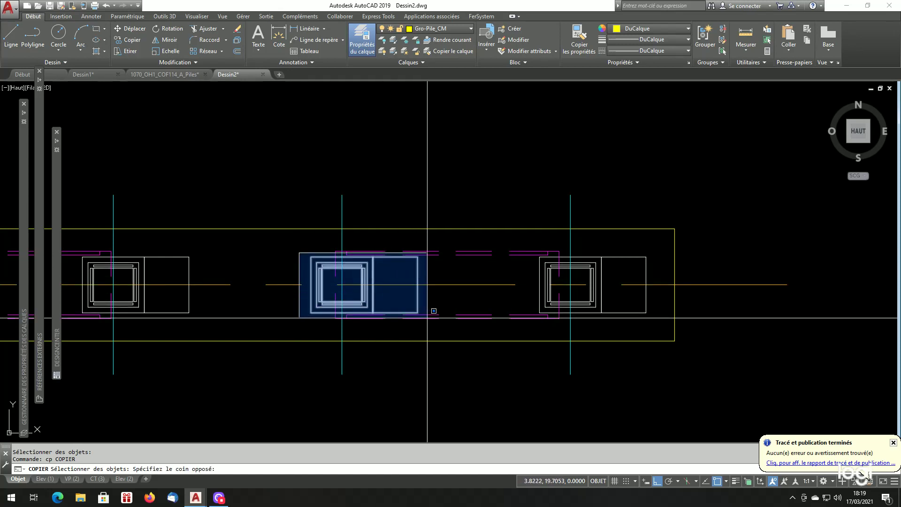
click(432, 316)
click(358, 203)
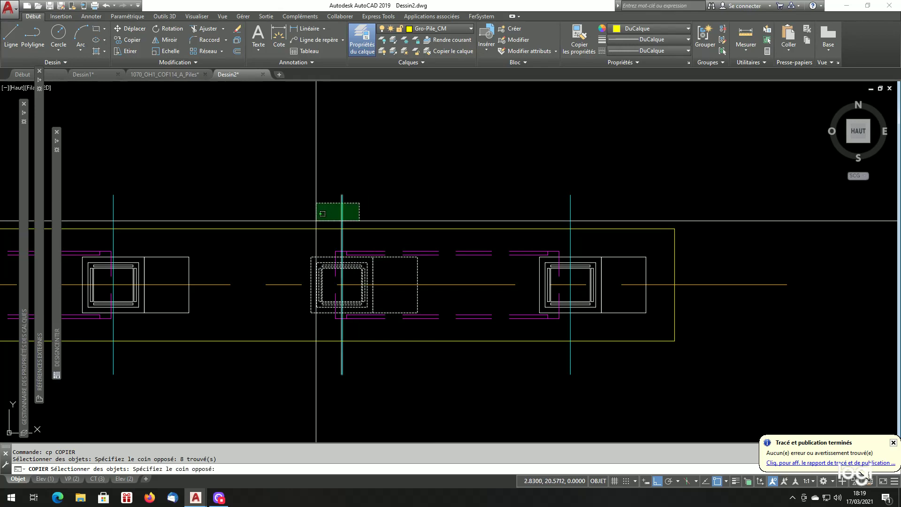
click(315, 220)
click(279, 284)
key(Return)
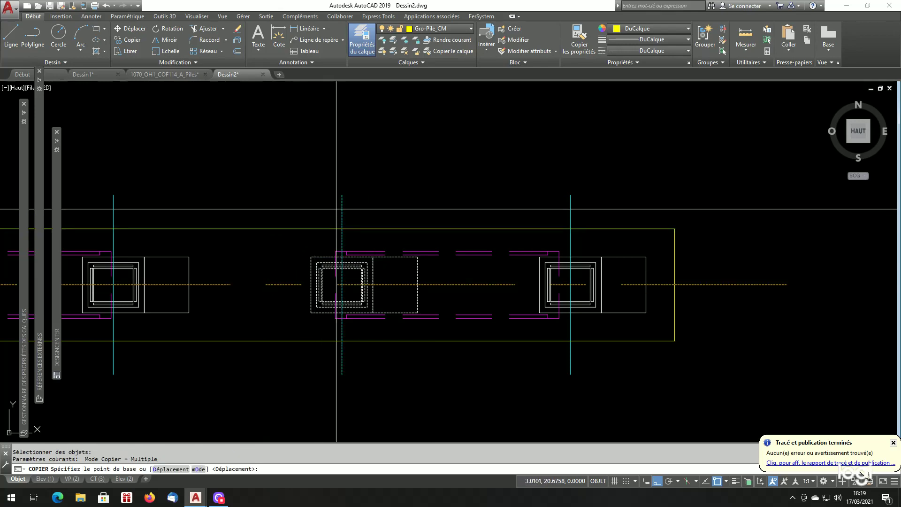
click(342, 195)
scroll(338, 209, down, 3)
scroll(386, 241, up, 3)
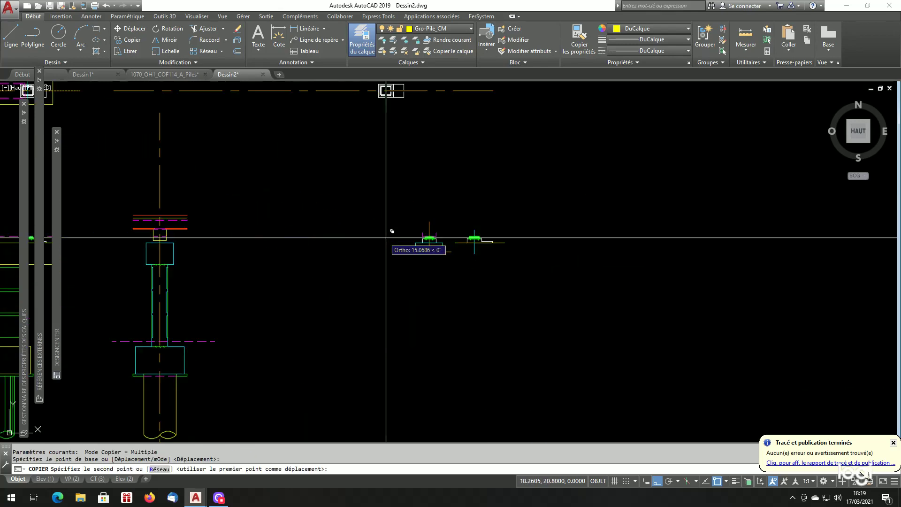
scroll(517, 294, up, 2)
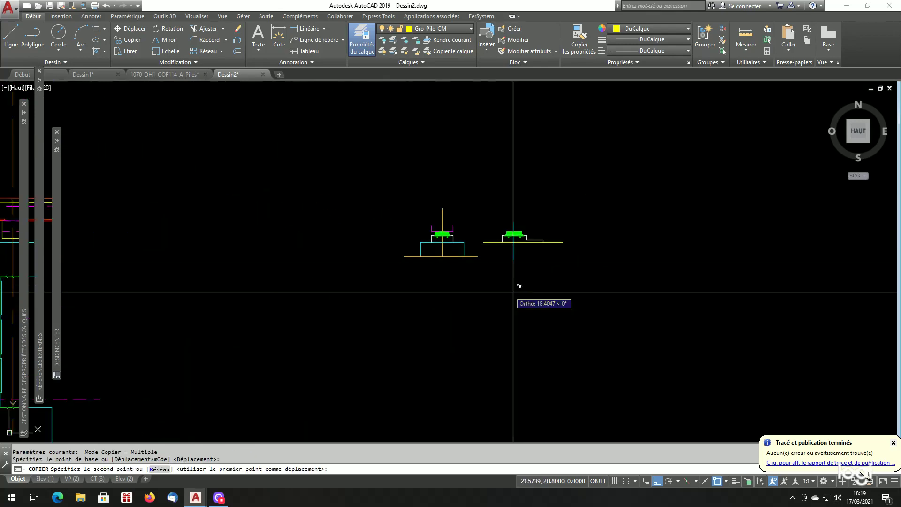
click(515, 259)
key(Return)
- Break the copied plan's long horizontal centreline on both sides of the bearing plinth
scroll(516, 293, up, 2)
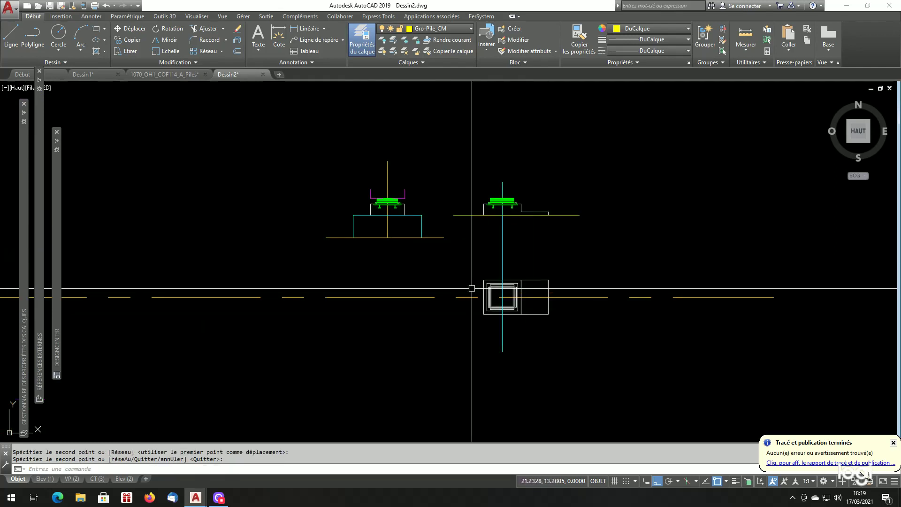
text(co)
key(Return)
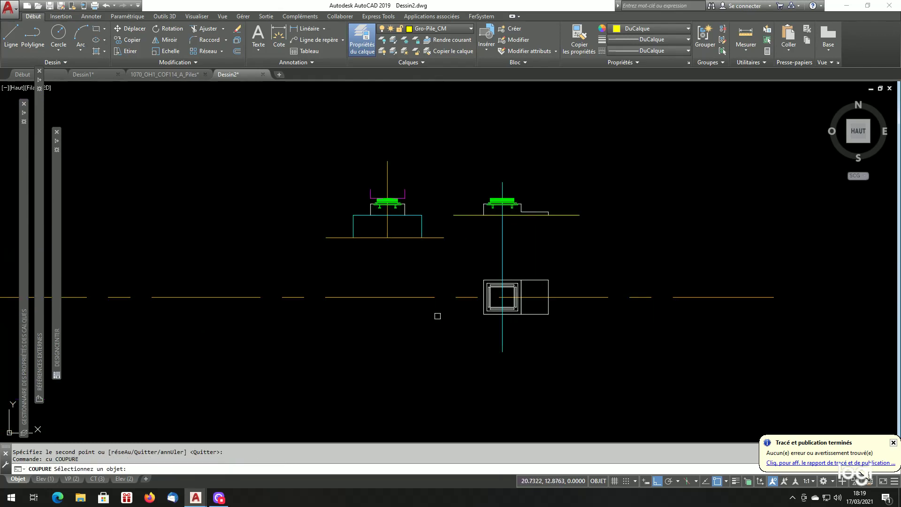
click(465, 297)
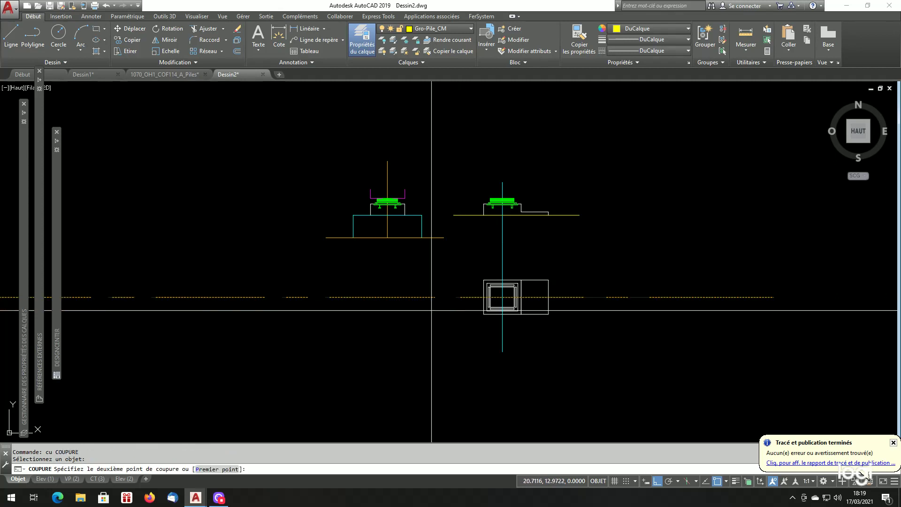
key(Return)
click(570, 297)
click(588, 311)
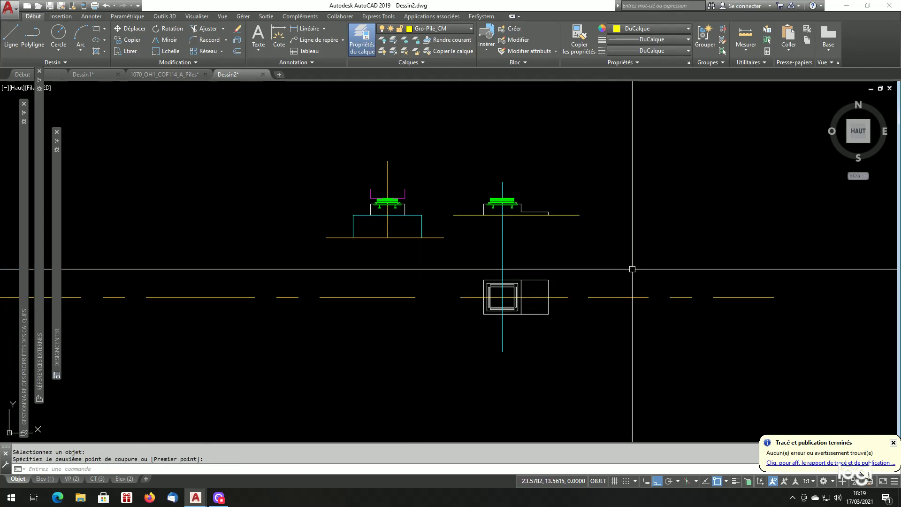
- Erase the leftover centreline pieces on both sides of the copied bearing plan
click(610, 296)
text(ef)
key(Return)
key(Return)
click(349, 326)
key(Return)
scroll(383, 350, down, 5)
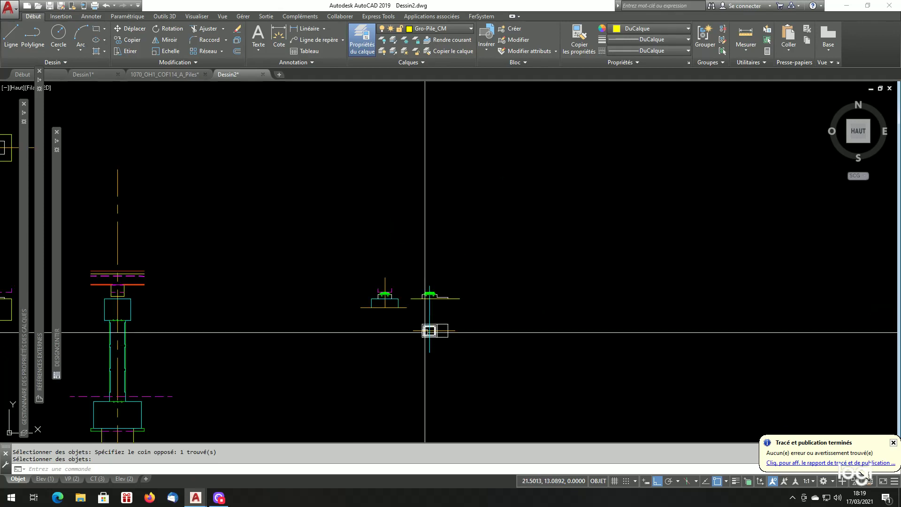
- Erase the short vertical axis line on the copied elevation bearing and stretch the plan's vertical axis up through that elevation
scroll(436, 319, up, 5)
click(417, 281)
key(Escape)
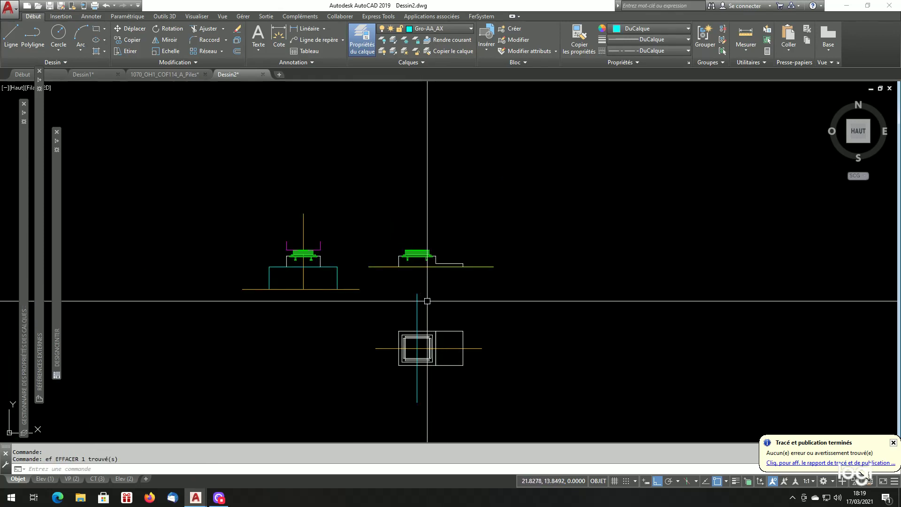
click(417, 303)
click(416, 294)
key(Escape)
scroll(462, 321, down, 5)
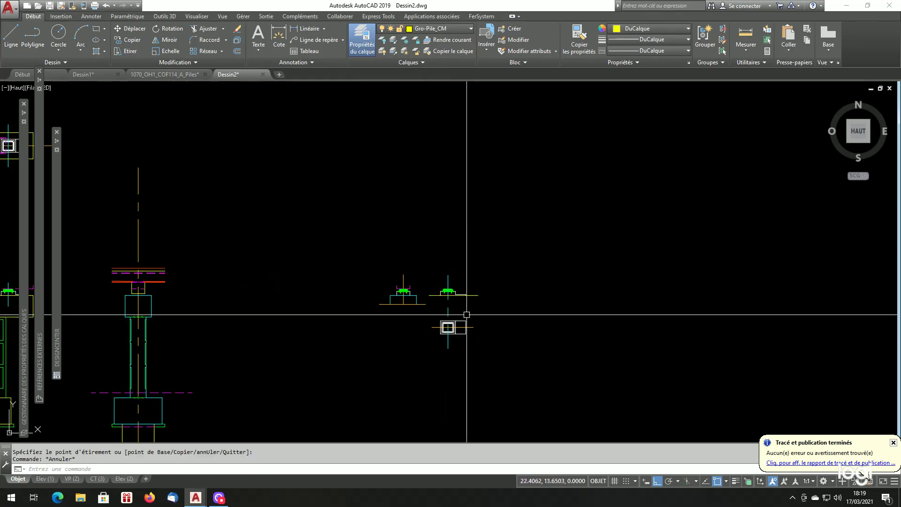
- Examine the bearing details in elevation and plan against the pier's elevation and side view
scroll(465, 319, up, 5)
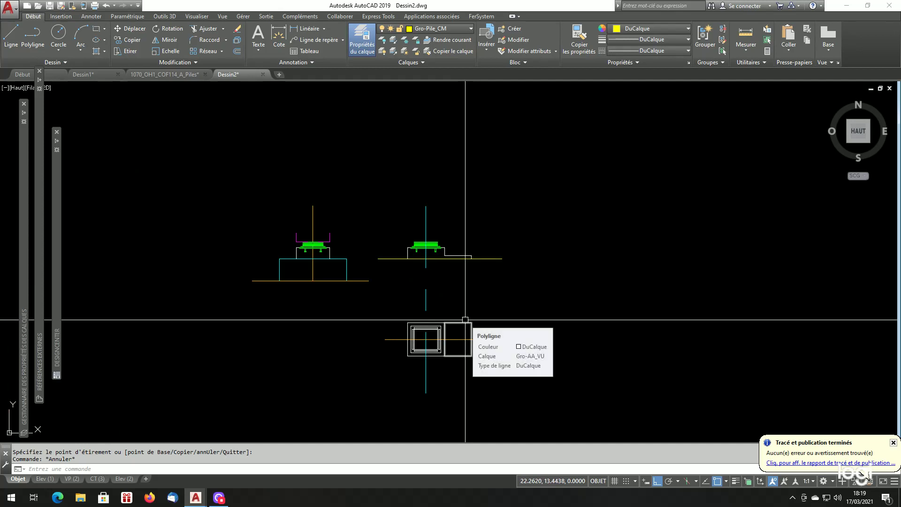
scroll(450, 328, down, 2)
scroll(420, 336, up, 1)
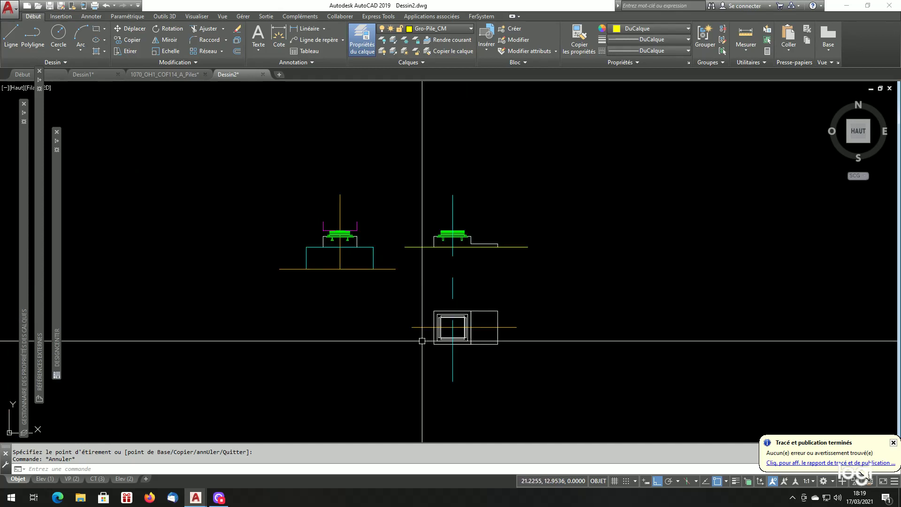
scroll(412, 310, up, 3)
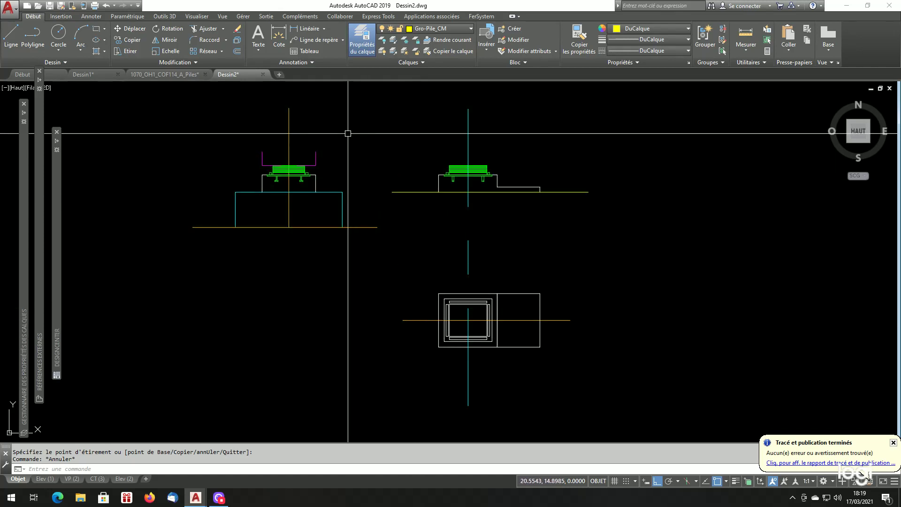
scroll(404, 190, down, 2)
scroll(366, 156, up, 2)
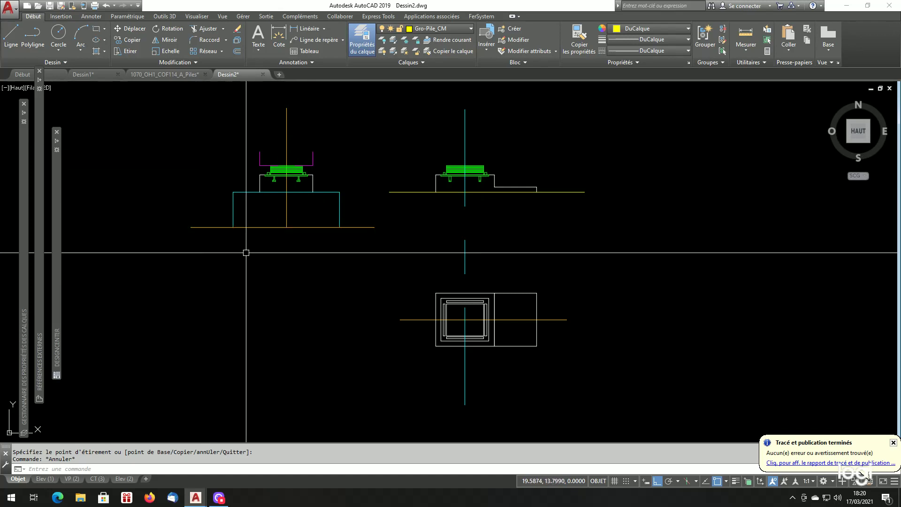
scroll(448, 237, down, 5)
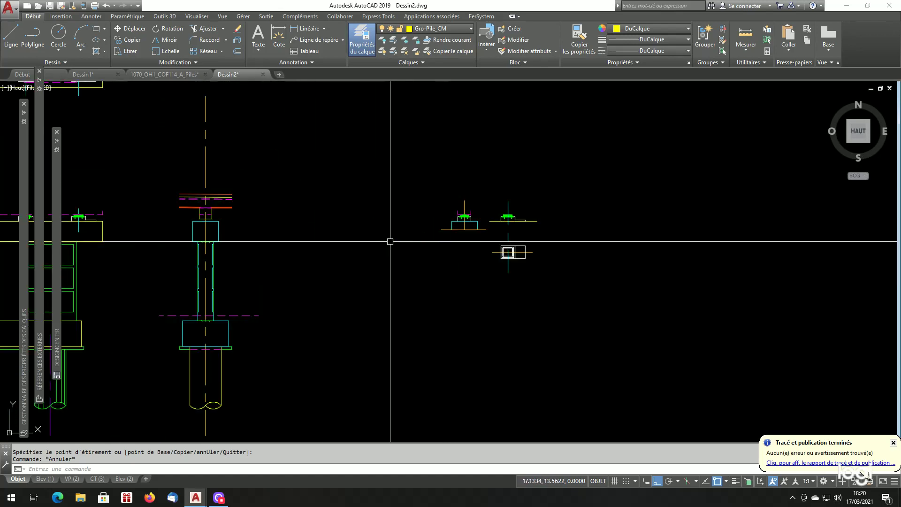
scroll(225, 235, up, 2)
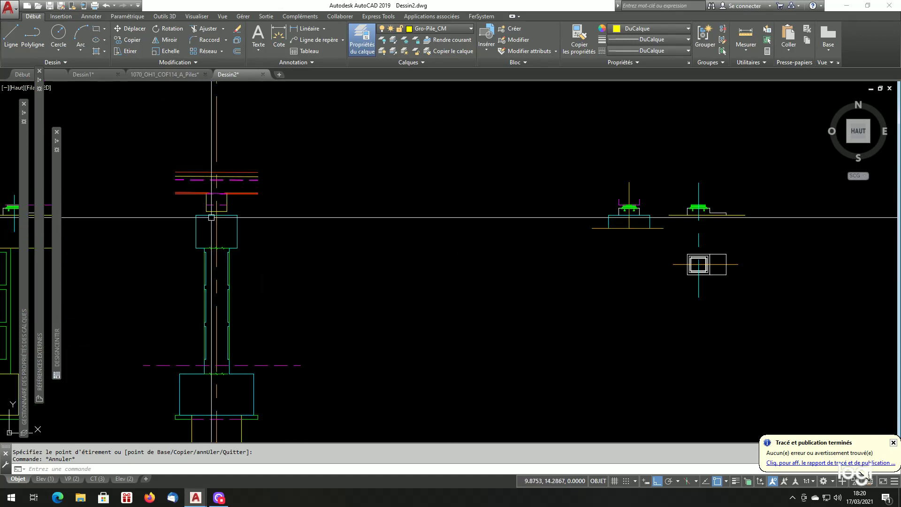
scroll(381, 219, down, 4)
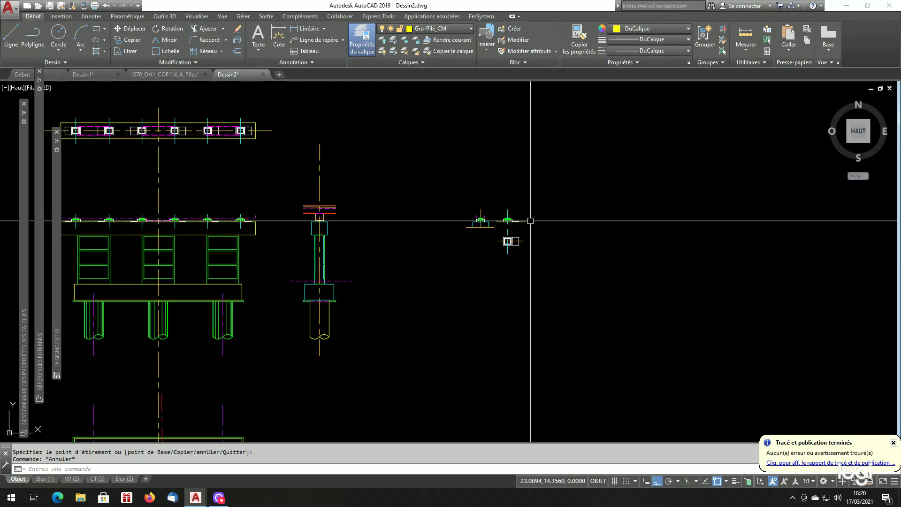
scroll(520, 214, up, 2)
scroll(502, 245, down, 1)
scroll(388, 245, down, 2)
scroll(346, 223, up, 3)
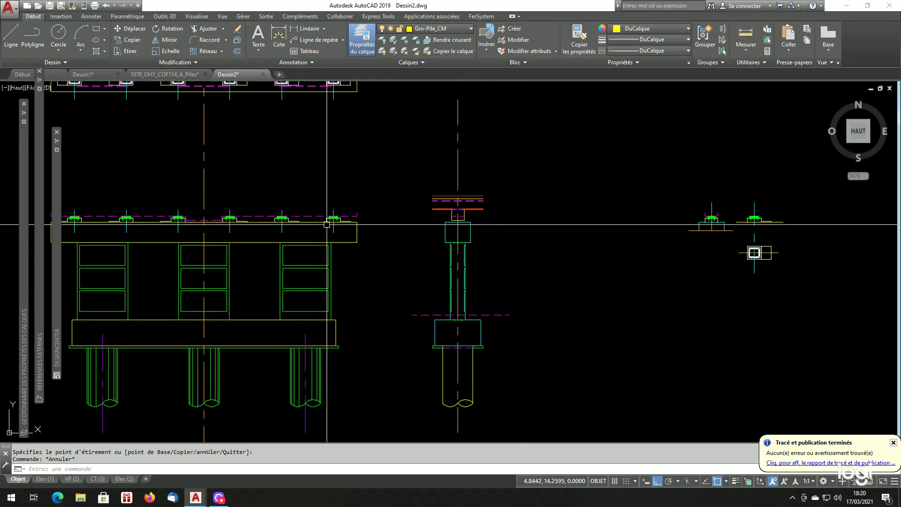
scroll(643, 236, up, 2)
scroll(649, 229, up, 4)
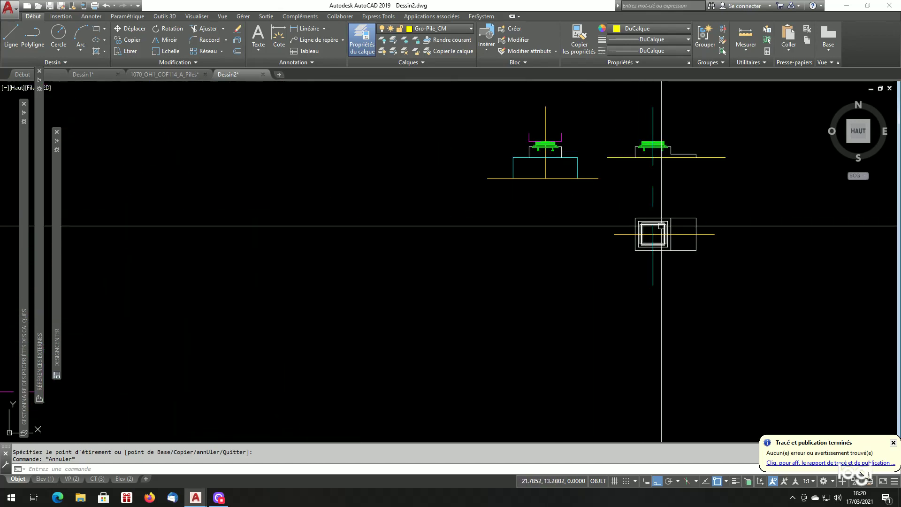
scroll(685, 246, down, 5)
scroll(685, 247, up, 3)
scroll(629, 213, down, 3)
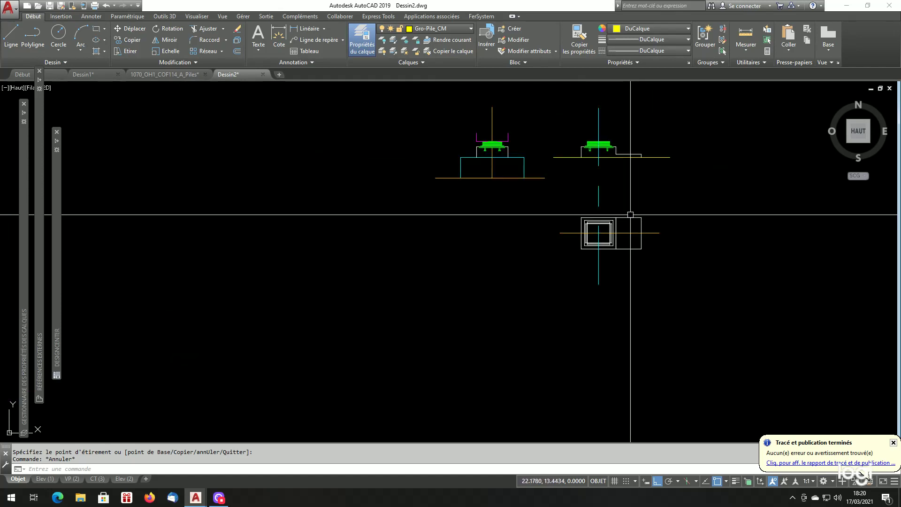
scroll(541, 188, up, 5)
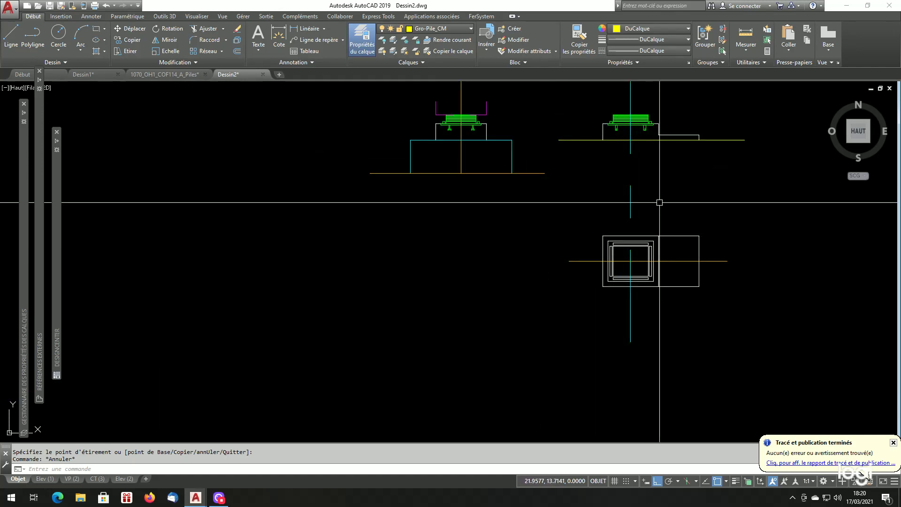
scroll(668, 124, up, 2)
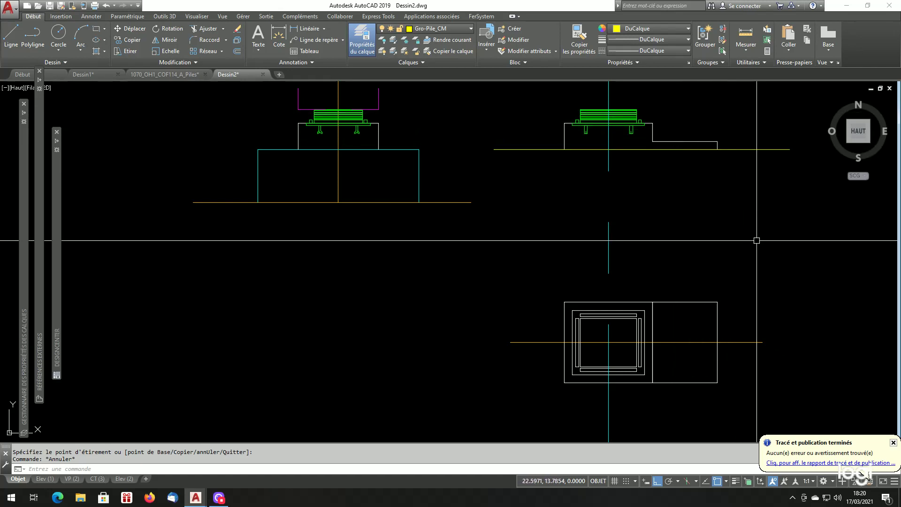
- Copy the plan-view bearing and plinth, without axis lines, horizontally beneath the other elevation detail, using a perpendicular snap to its vertical axis
scroll(748, 300, down, 3)
scroll(723, 355, up, 3)
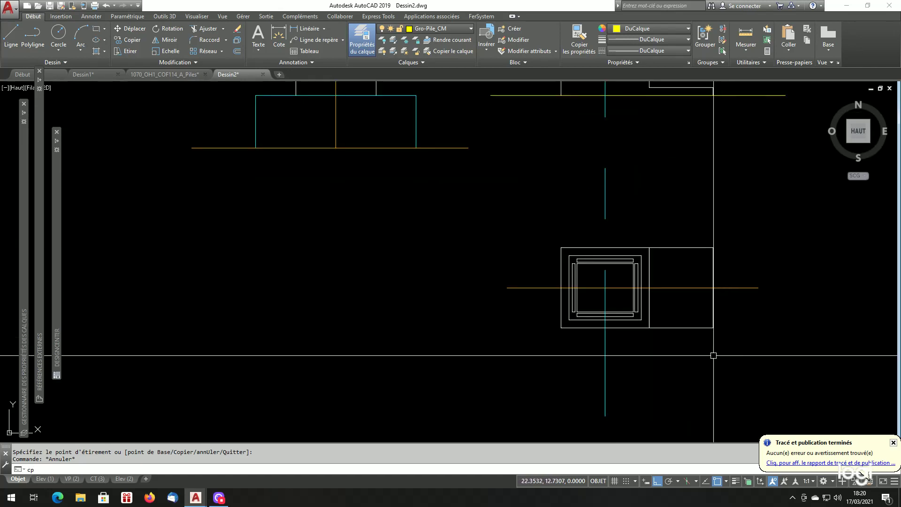
key(Return)
click(522, 208)
click(755, 366)
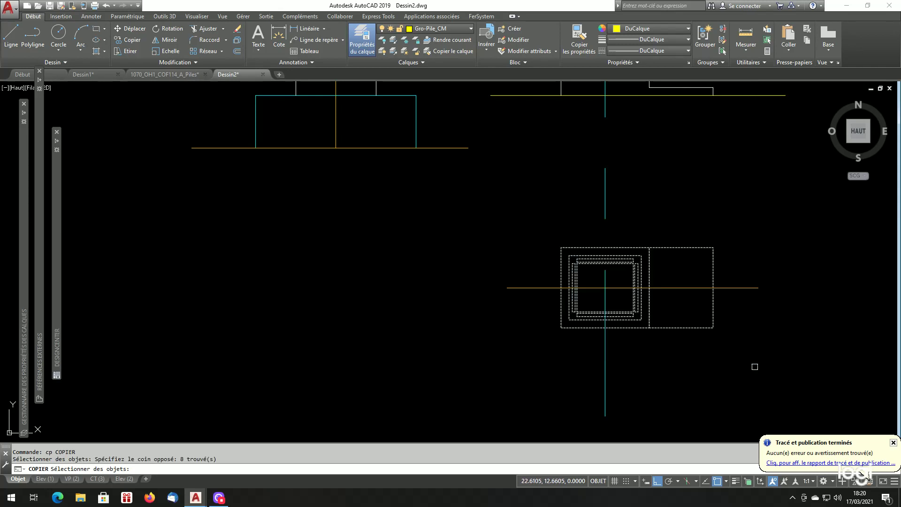
click(607, 207)
scroll(624, 226, down, 4)
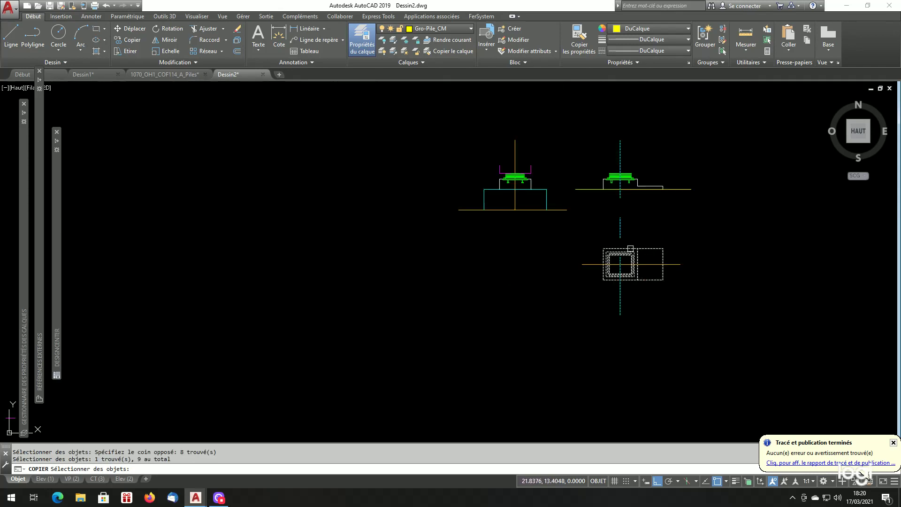
scroll(630, 245, up, 2)
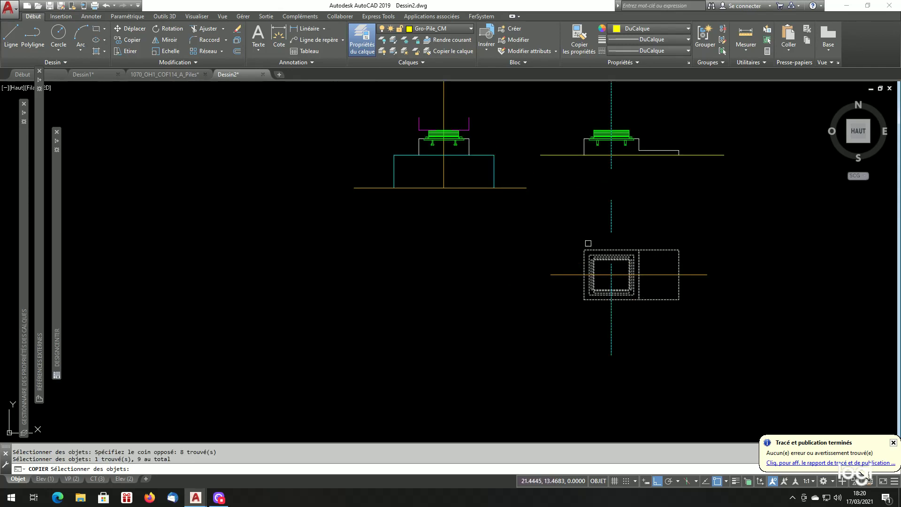
click(624, 223)
click(598, 226)
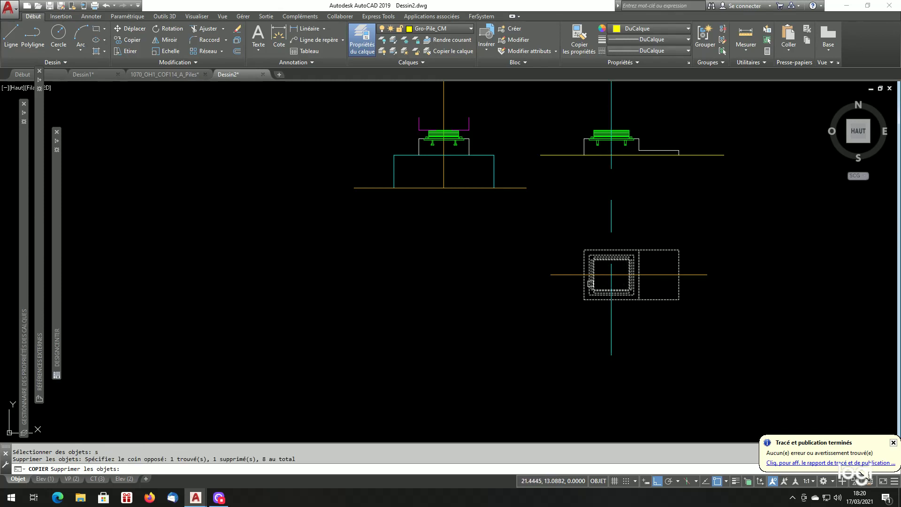
key(Return)
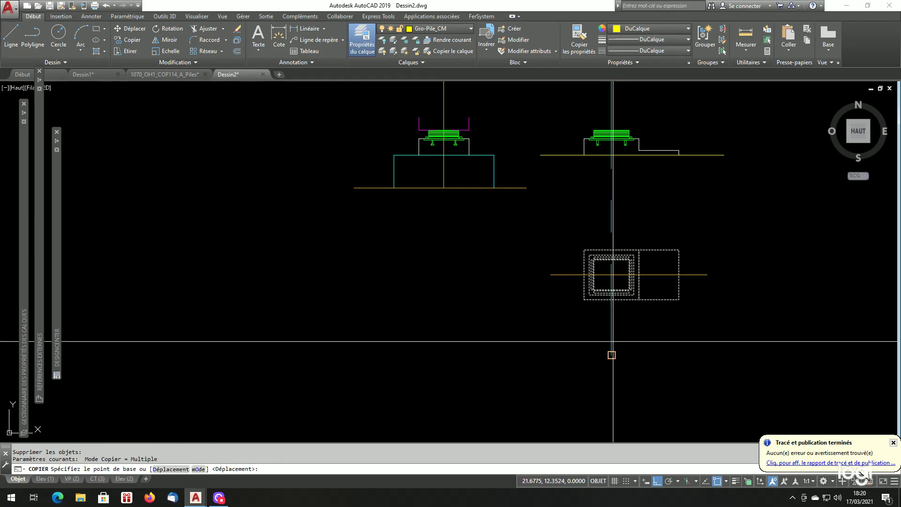
click(611, 356)
shift+right_click(516, 314)
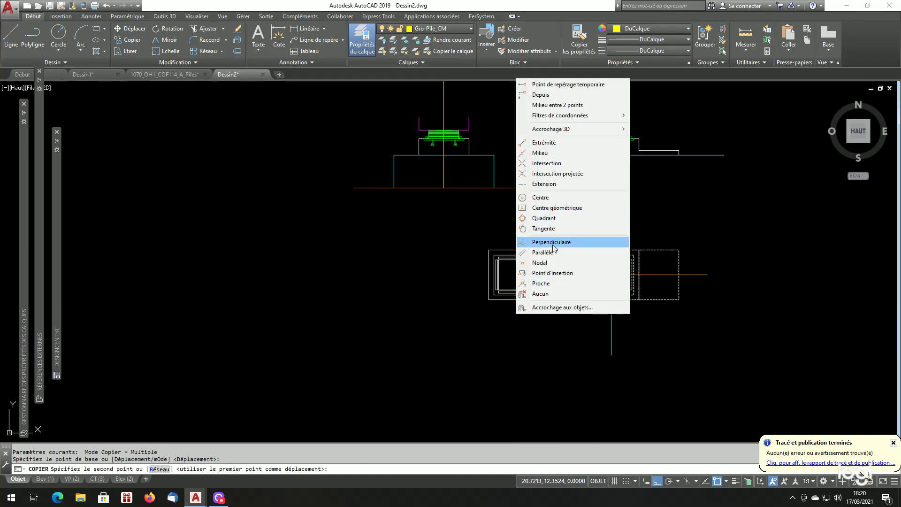
click(553, 242)
click(444, 180)
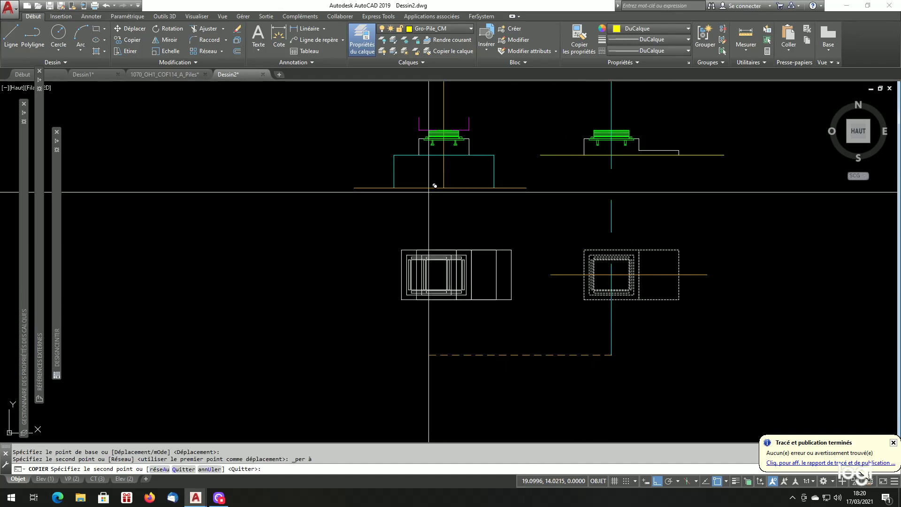
key(Return)
scroll(373, 296, down, 4)
scroll(346, 299, up, 4)
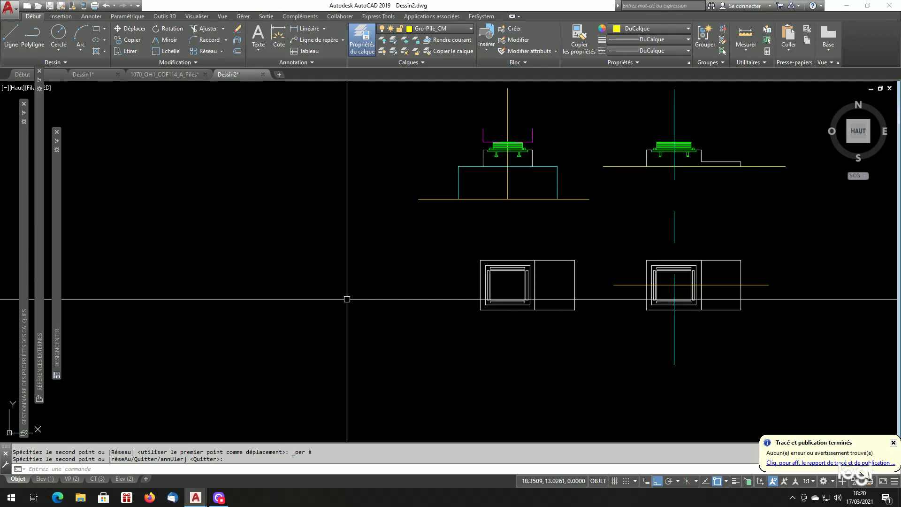
- Stretch the original plan's horizontal centreline across and beyond the newly copied bearing plan
click(624, 272)
click(606, 291)
click(613, 285)
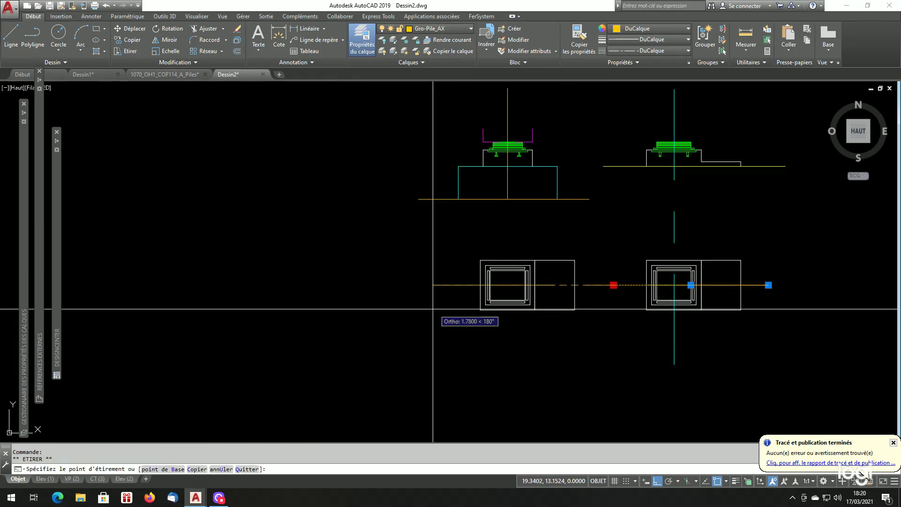
key(Escape)
key(Escape)
scroll(442, 326, down, 3)
scroll(446, 297, up, 3)
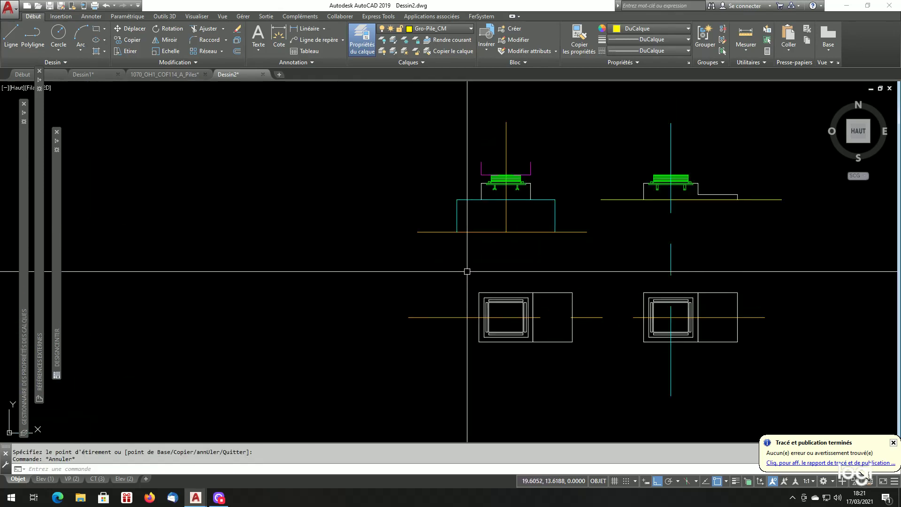
scroll(471, 284, down, 2)
scroll(552, 314, down, 2)
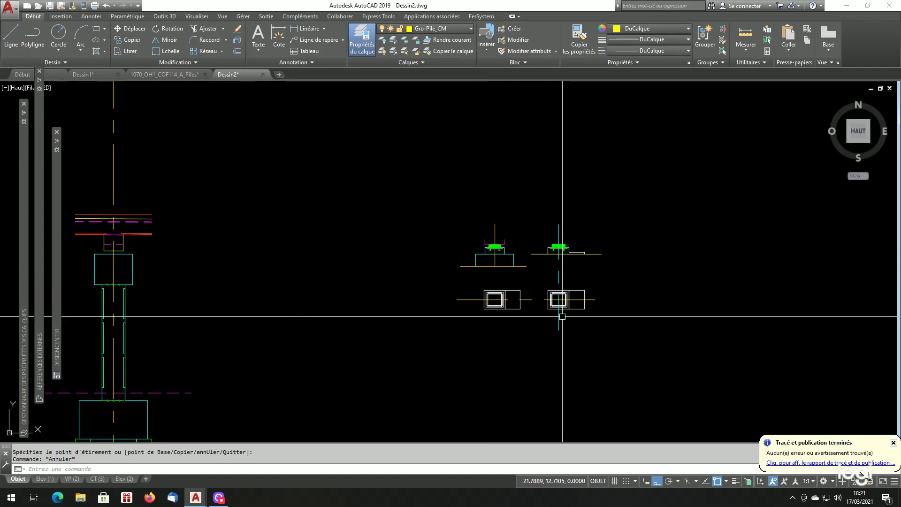
- Open the Elev (2) layout and duplicate it directly after itself
click(119, 478)
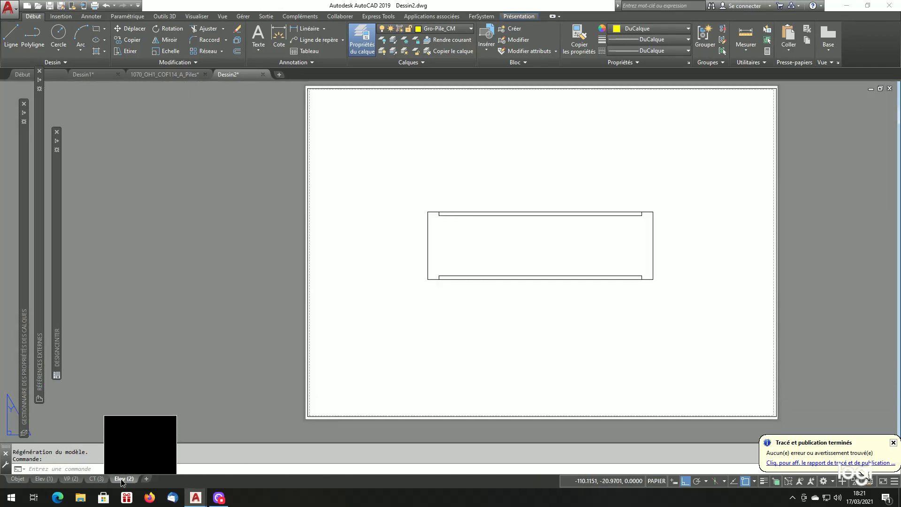
drag(121, 479, 136, 479)
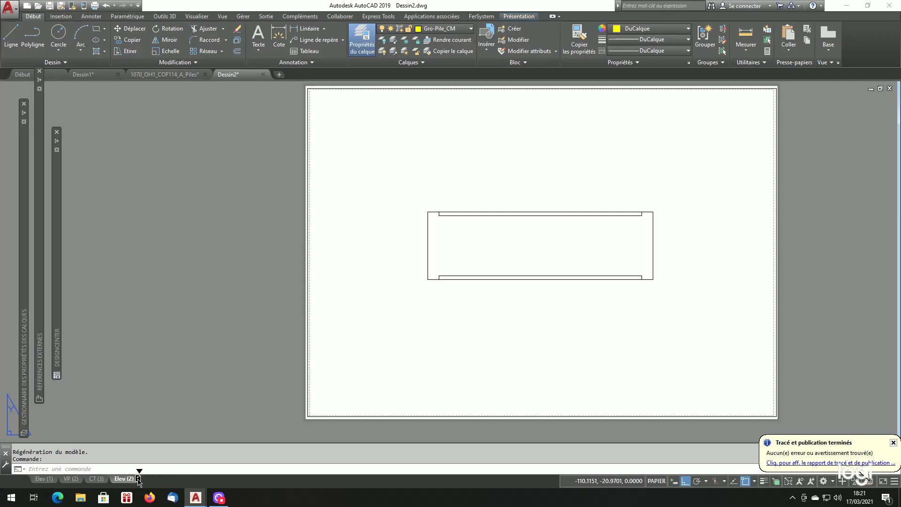
ctrl+drag(138, 479, 139, 482)
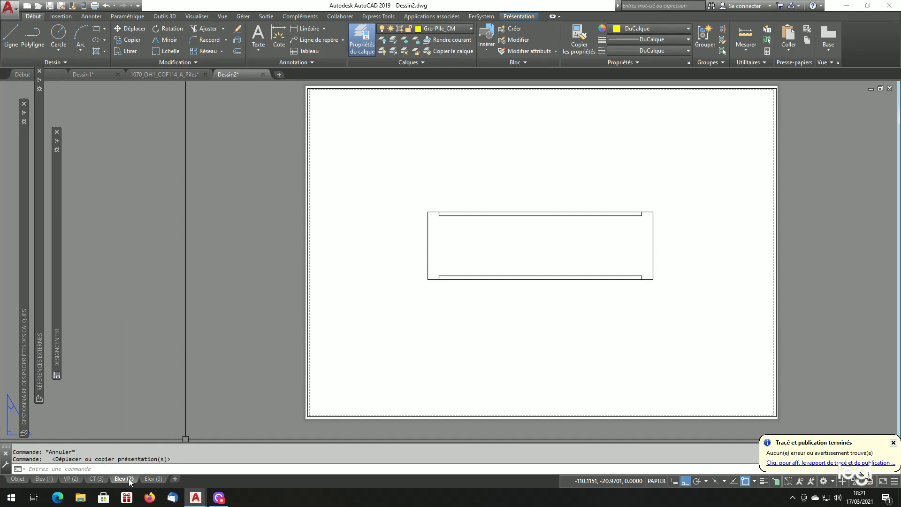
- Rename the Elev (2) layout as Elev (4) and make it the current layout
right_click(131, 479)
click(176, 350)
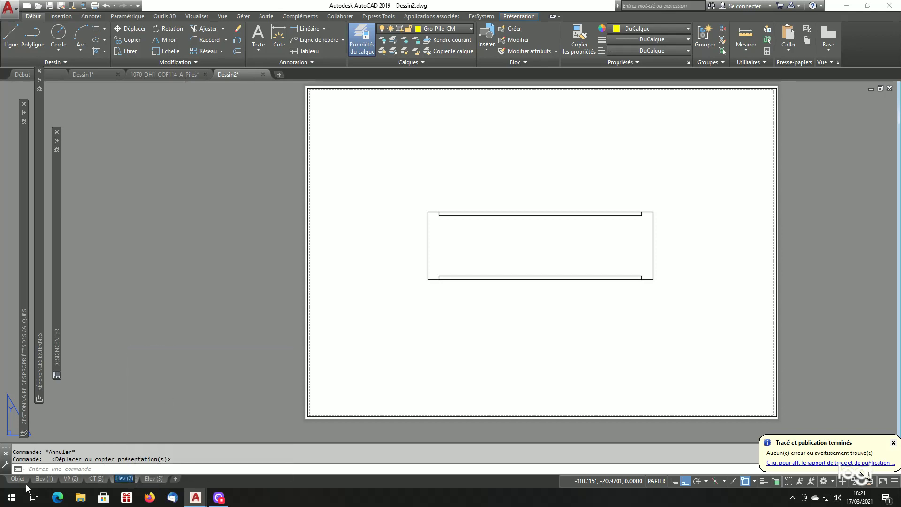
key(Return)
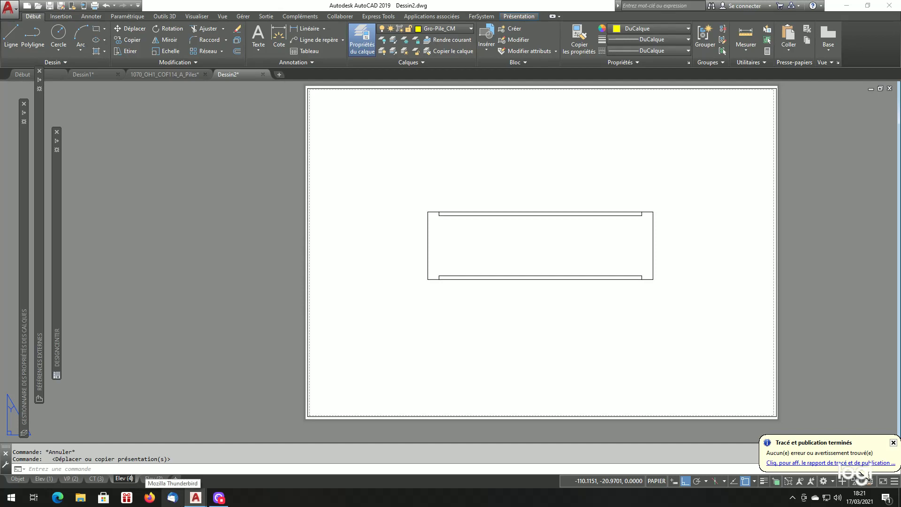
click(156, 479)
click(120, 481)
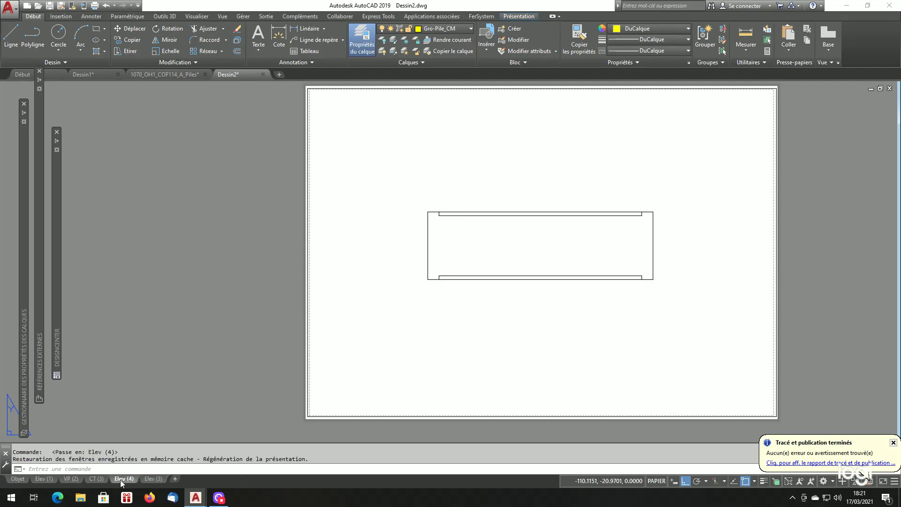
- Rename the Elev (4) layout as VP_FUT (4)
right_click(121, 480)
click(145, 354)
key(Left)
key(Left)
key(BackSpace)
key(BackSpace)
key(BackSpace)
key(BackSpace)
text(VP_FUT)
key(Return)
- Switch to the Elev (3) layout and rename it as Bossage (5)
click(153, 477)
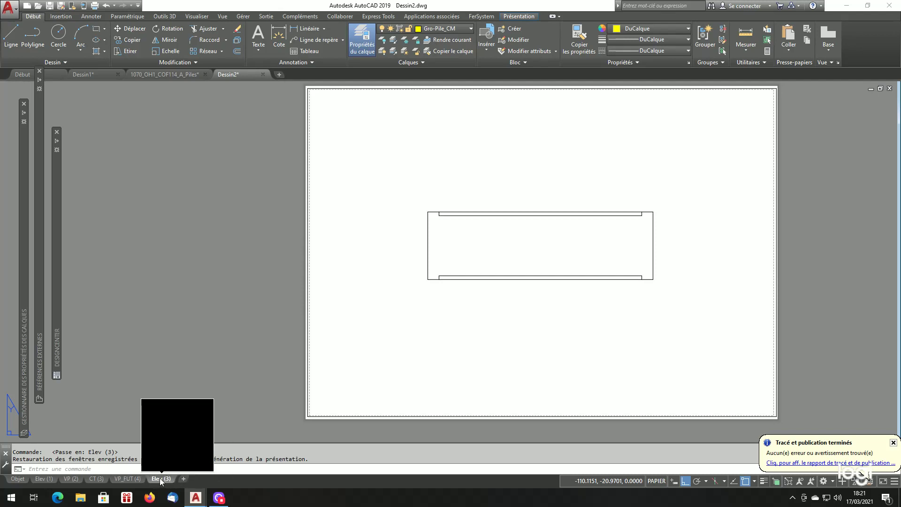
right_click(159, 478)
click(205, 352)
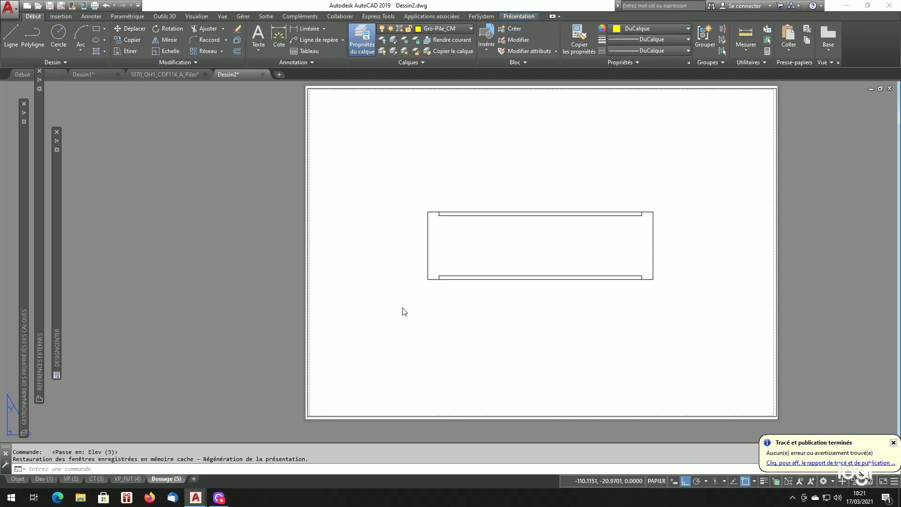
- Activate the Bossage (5) layout's viewport and frame the bearing and plinth elevations and plans in it
double_click(553, 287)
scroll(451, 269, down, 10)
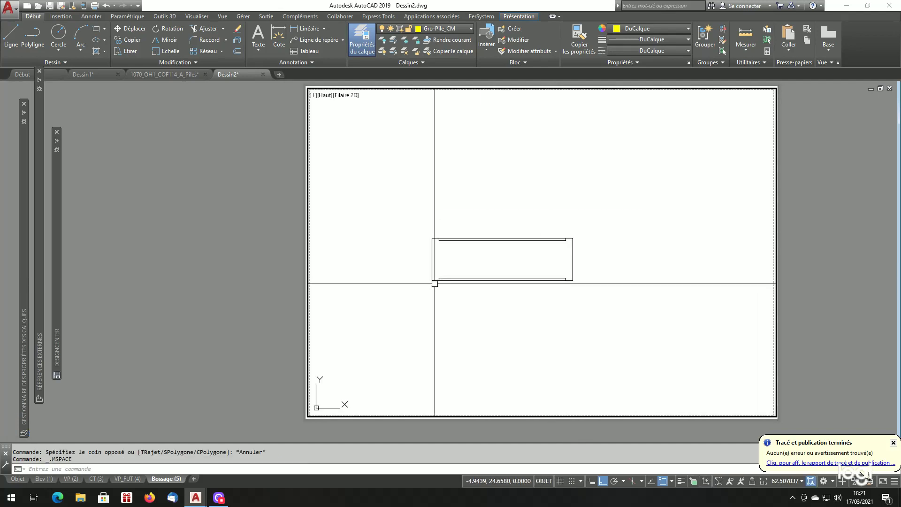
scroll(565, 334, up, 2)
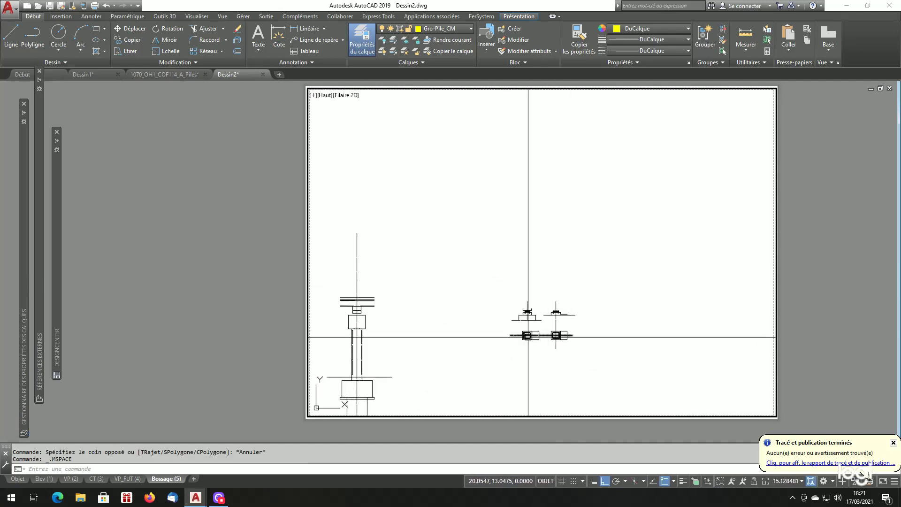
text(z)
key(Return)
click(499, 354)
click(581, 291)
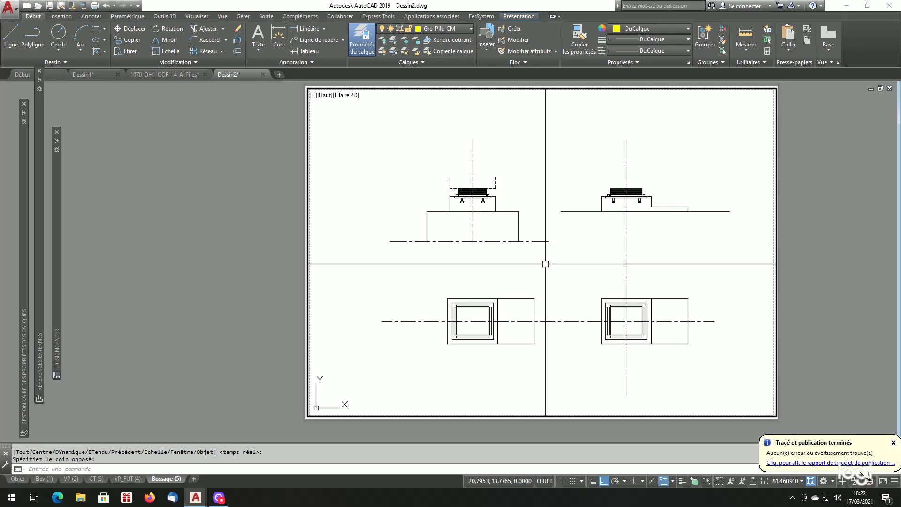
- Scale the Bossage (5) viewport to 1000/10xp, centre the bearing details in it and return to paper space
text(1000)
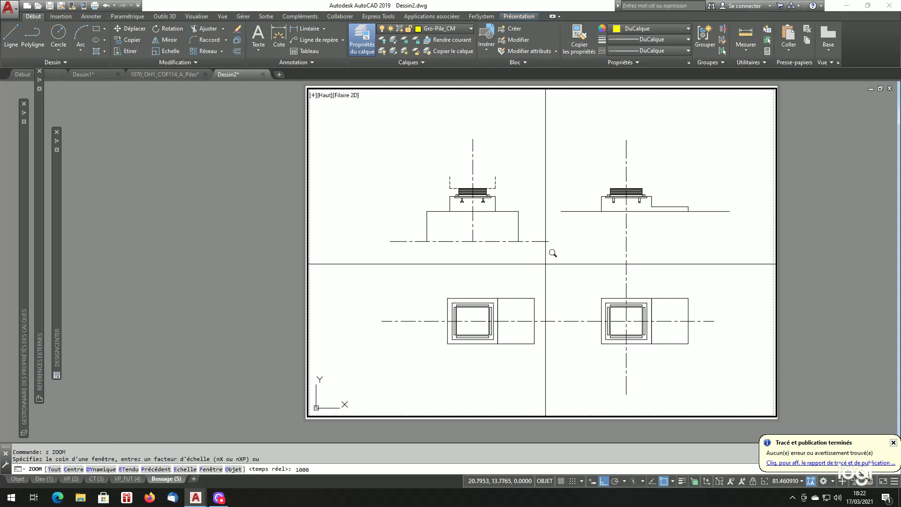
text(/10xp)
scroll(553, 253, up, 1)
key(Return)
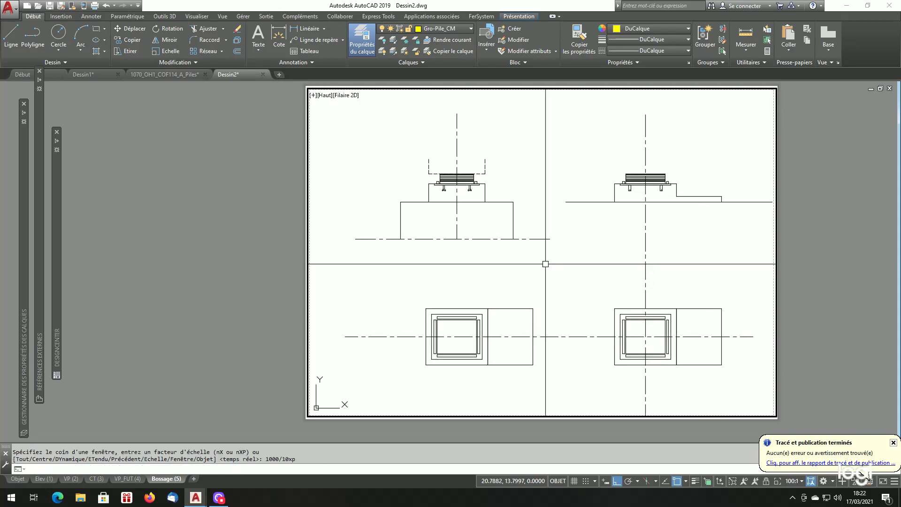
text(p)
key(Return)
mouse_move(571, 268)
mouse_down()
mouse_move(539, 253)
mouse_move(553, 257)
mouse_up()
key(Escape)
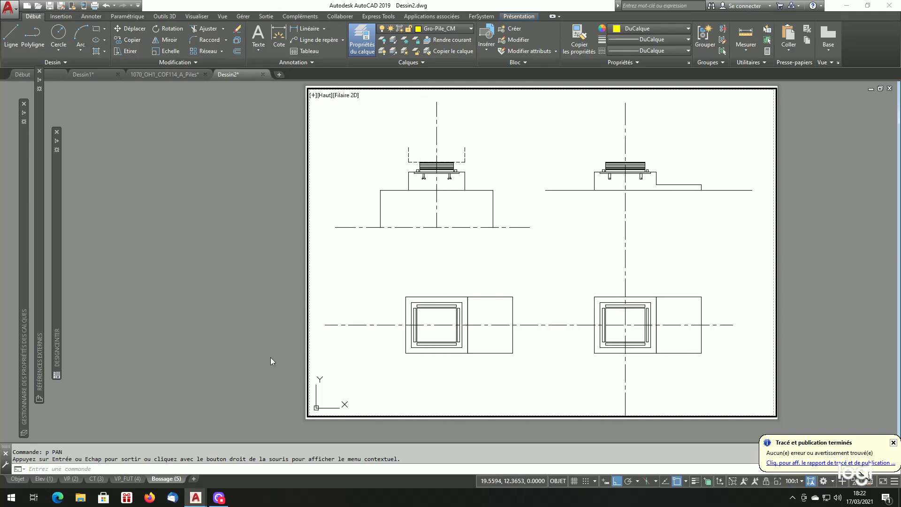
double_click(167, 330)
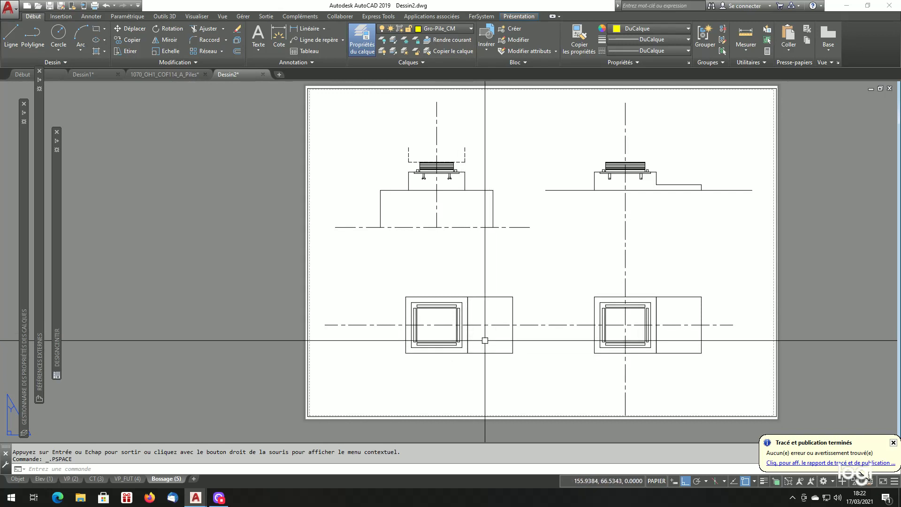
- Examine the pier's plan view with its bearings and plinths in model space
click(18, 478)
scroll(780, 277, down, 5)
scroll(647, 277, up, 8)
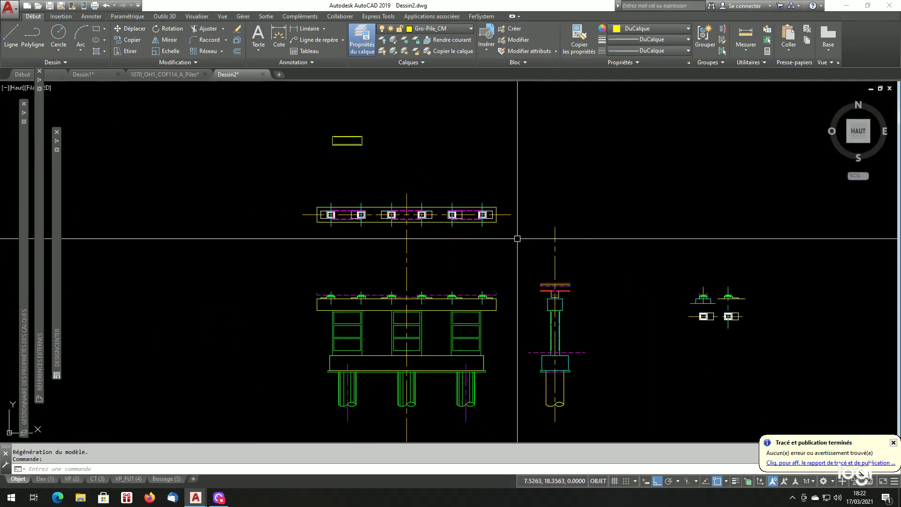
scroll(306, 175, up, 2)
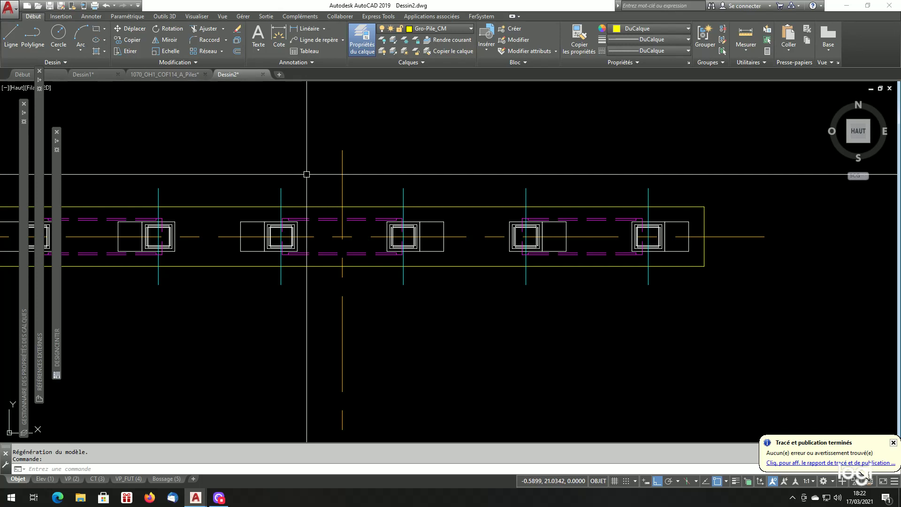
scroll(305, 174, down, 4)
scroll(284, 190, up, 2)
scroll(284, 191, up, 2)
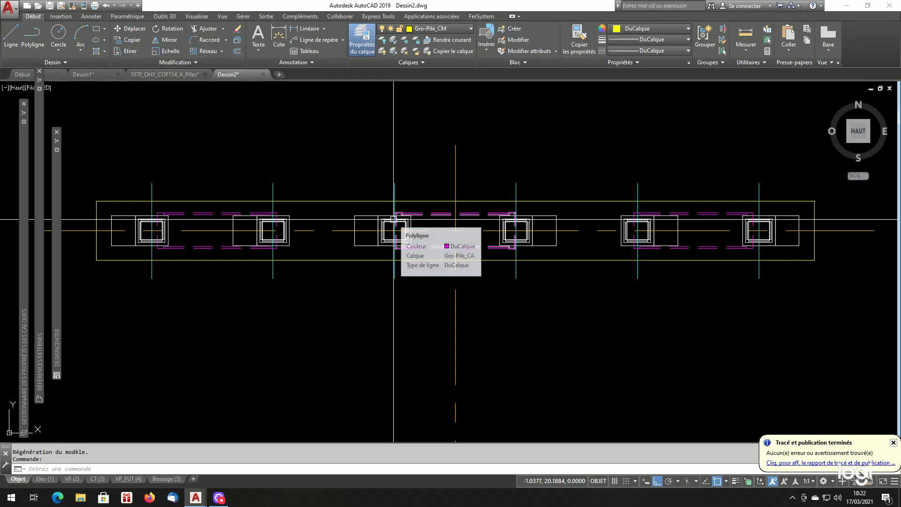
scroll(393, 219, down, 10)
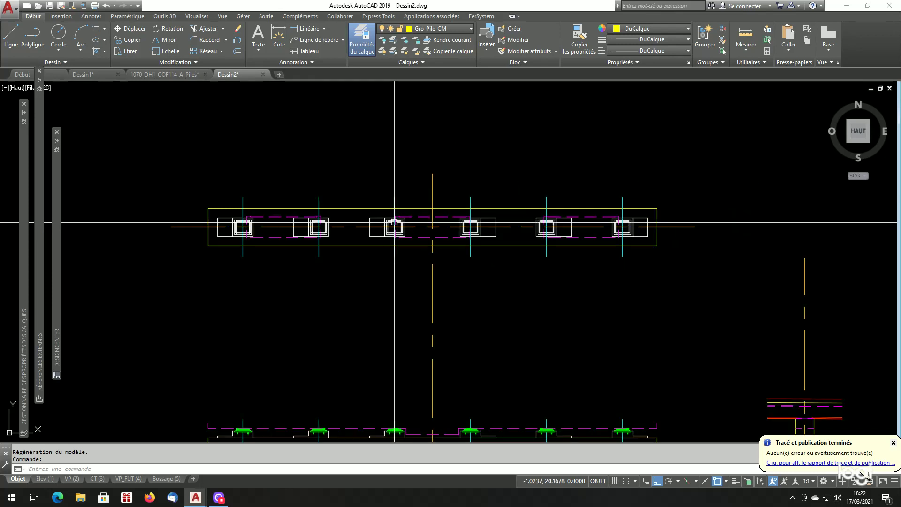
- Review the Elev (1), VP (2), CT (3), VP_FUT (4) and Bossage (5) layouts one after another
click(51, 478)
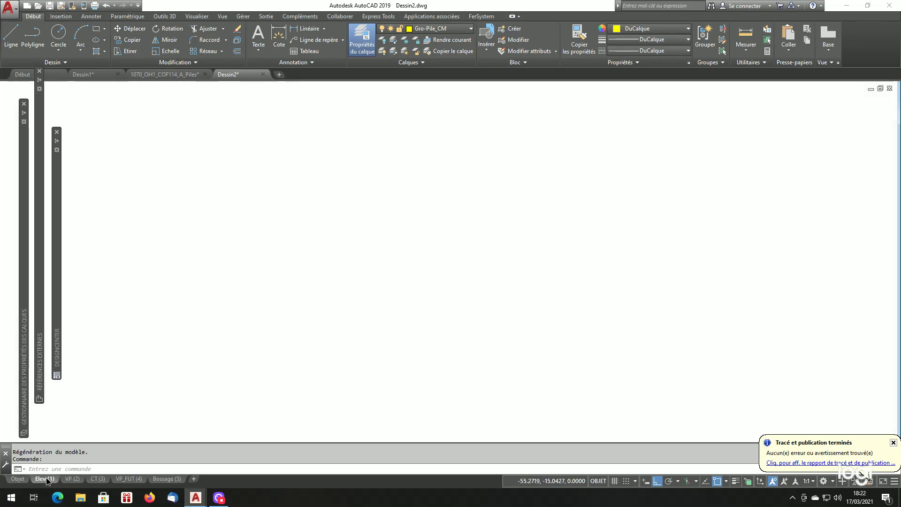
click(71, 479)
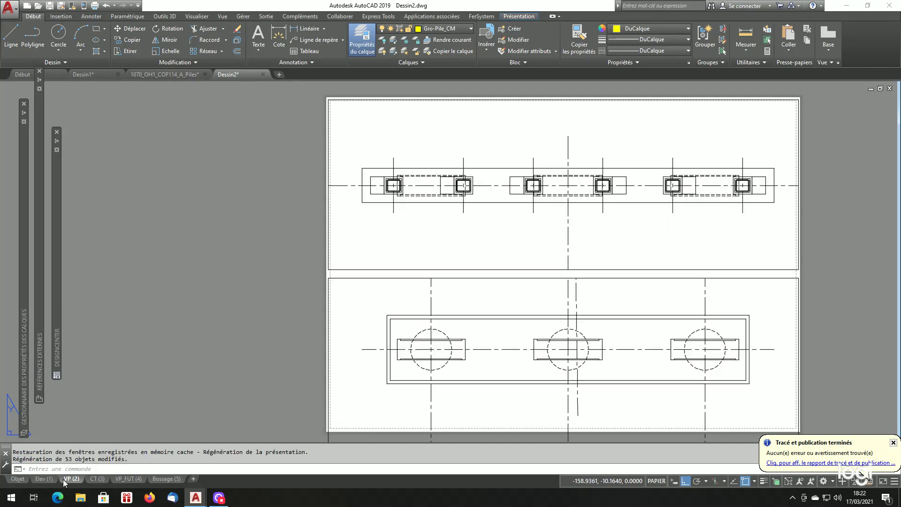
click(97, 478)
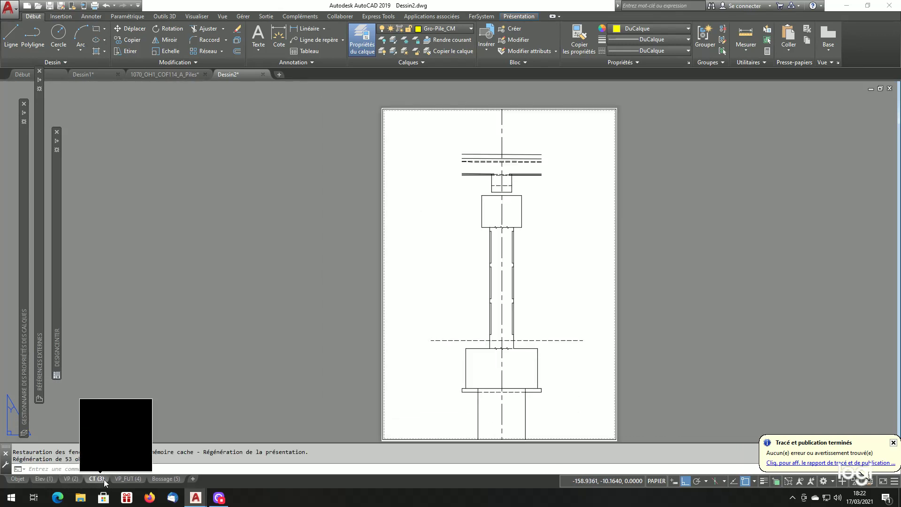
click(125, 479)
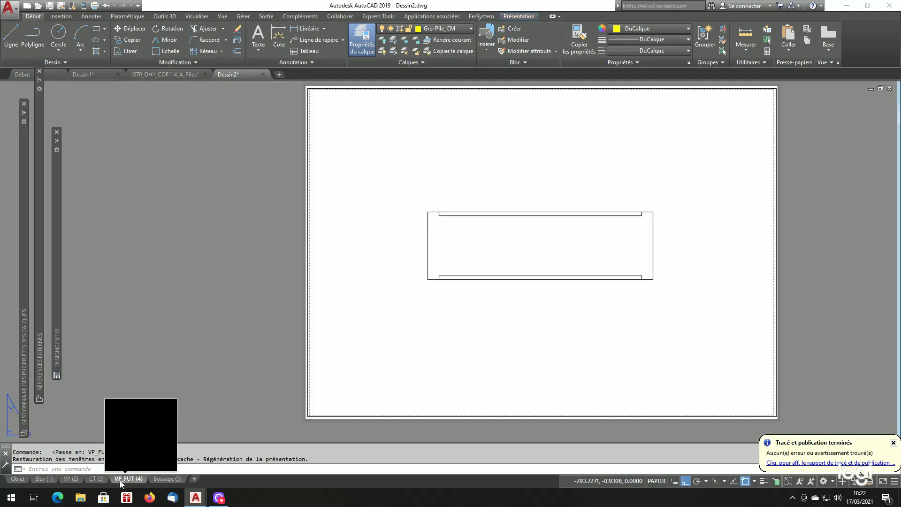
click(162, 480)
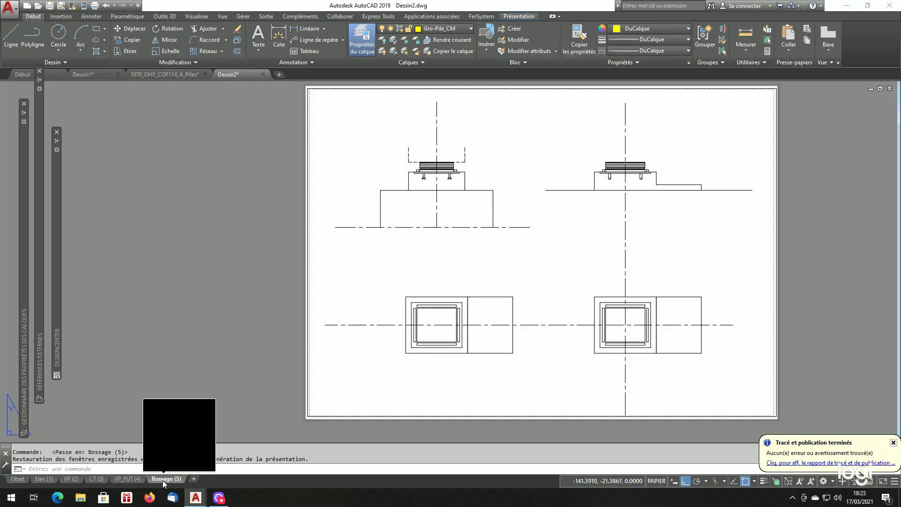
click(130, 478)
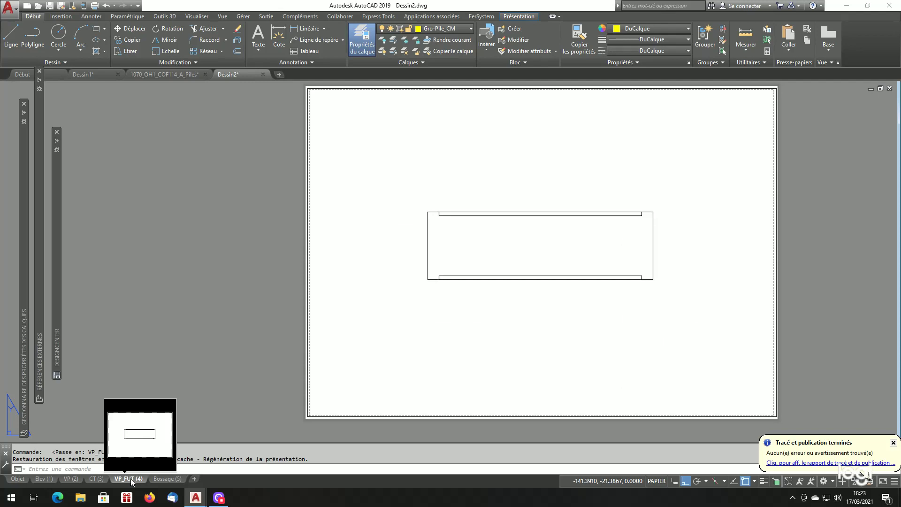
click(164, 480)
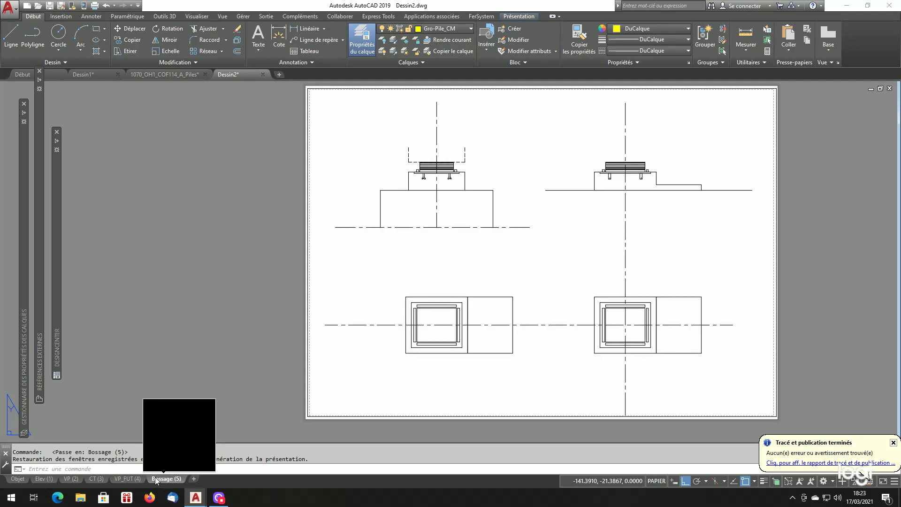
- Switch to the Elev (1) layout, load the ctx LISP routine and run it
click(43, 479)
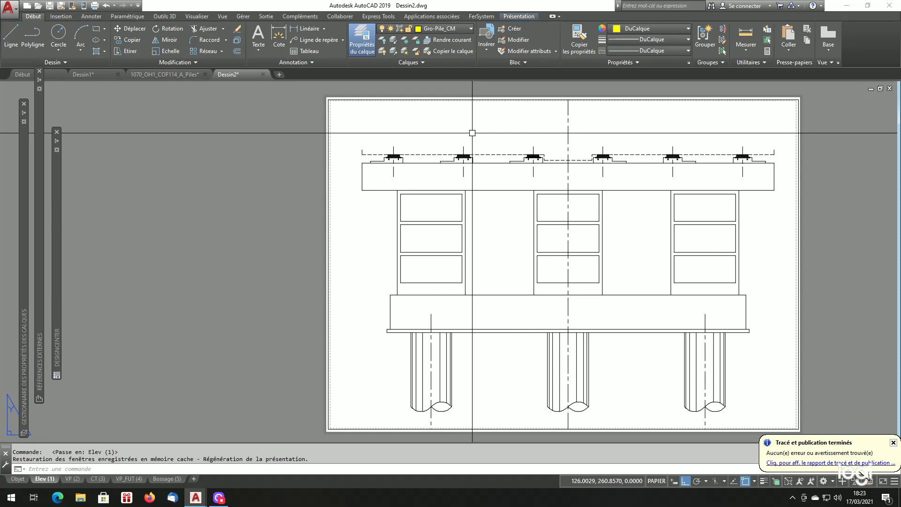
text((load "ctx"))
key(Return)
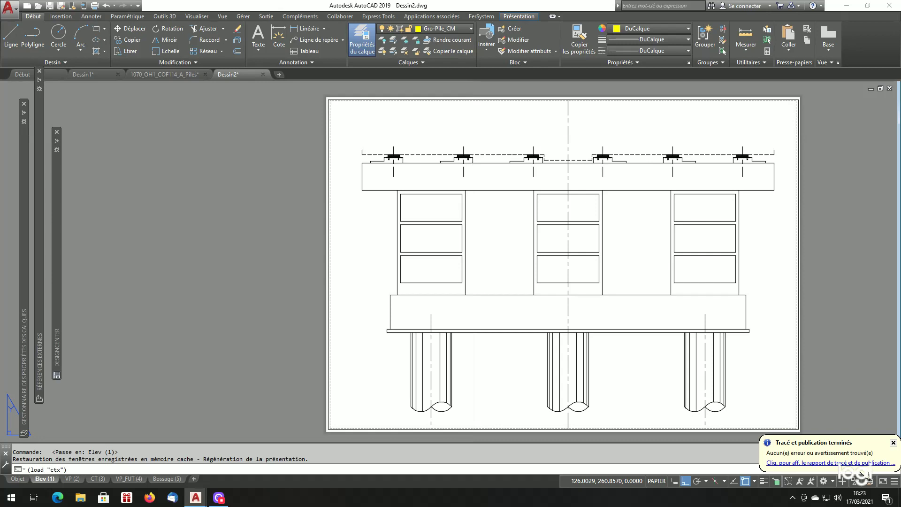
text(ctx)
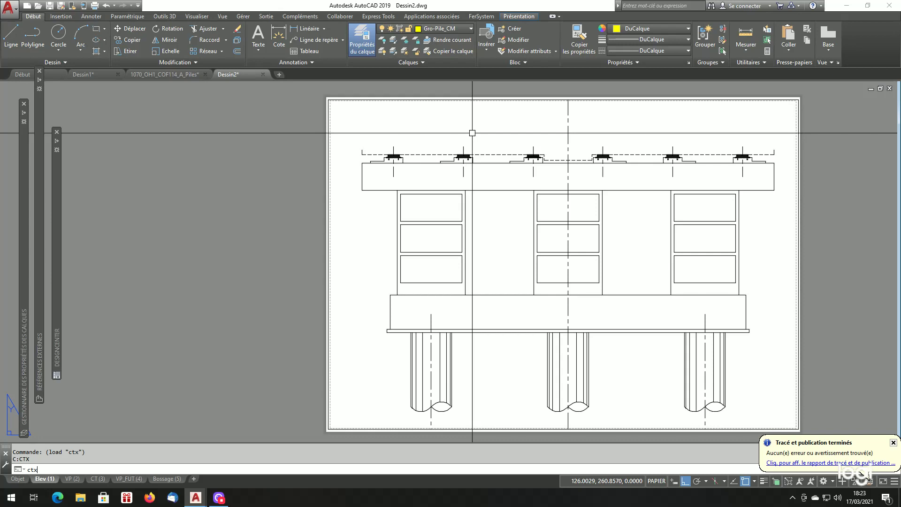
key(Return)
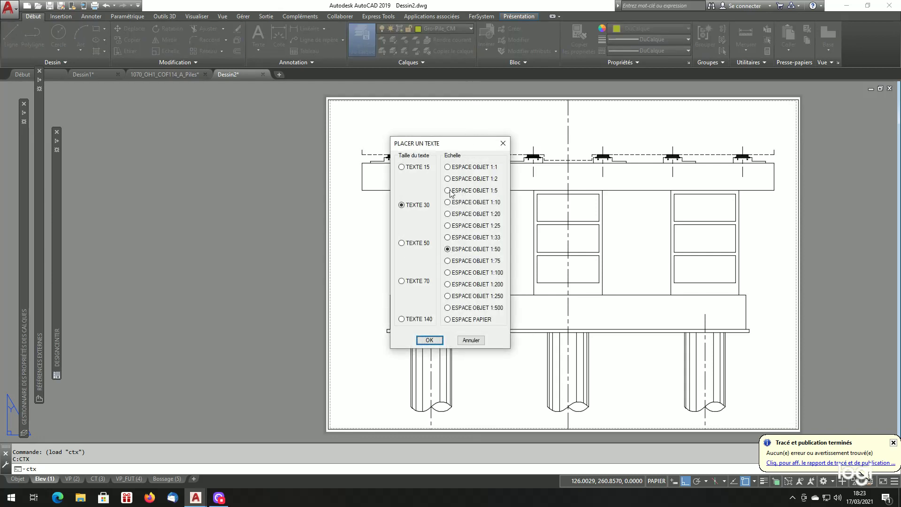
- Place the horizontal title "Elévation" in the sheet's upper-left corner, using TEXTE 70 and the ESPACE PAPIER scale
click(412, 282)
click(469, 320)
click(430, 341)
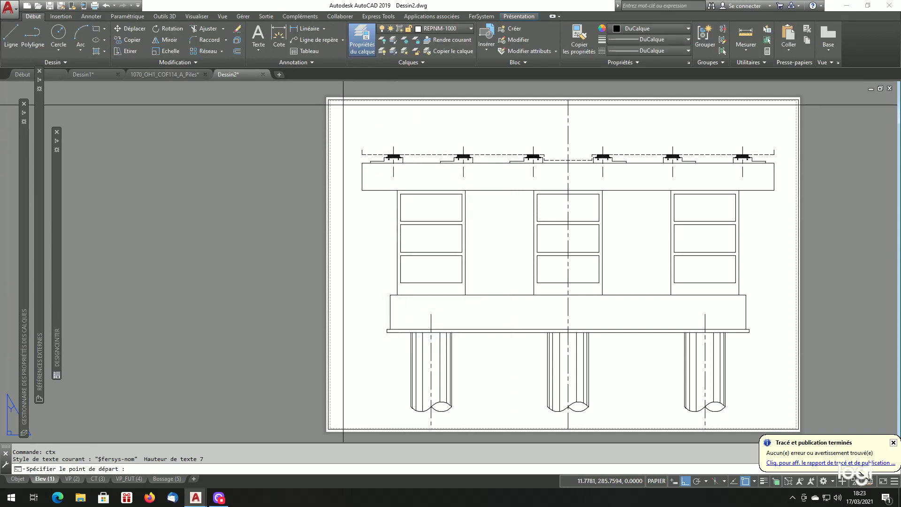
click(342, 107)
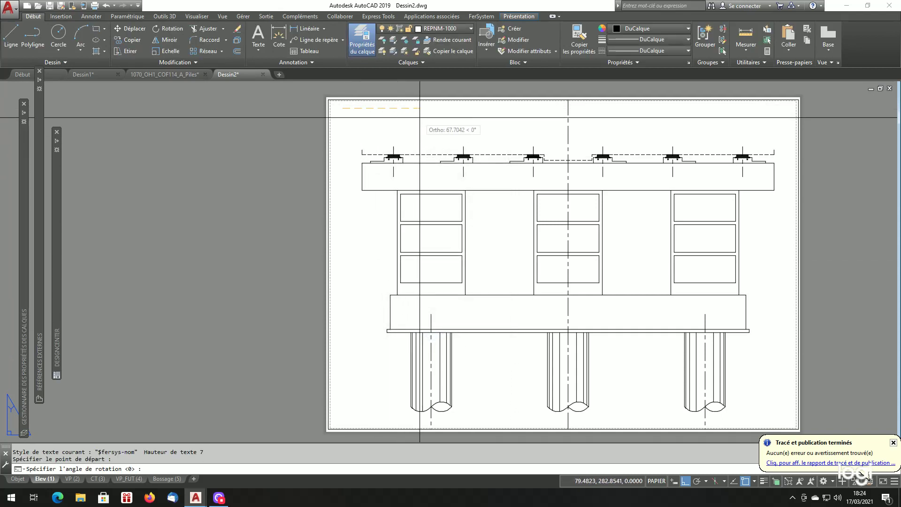
click(442, 129)
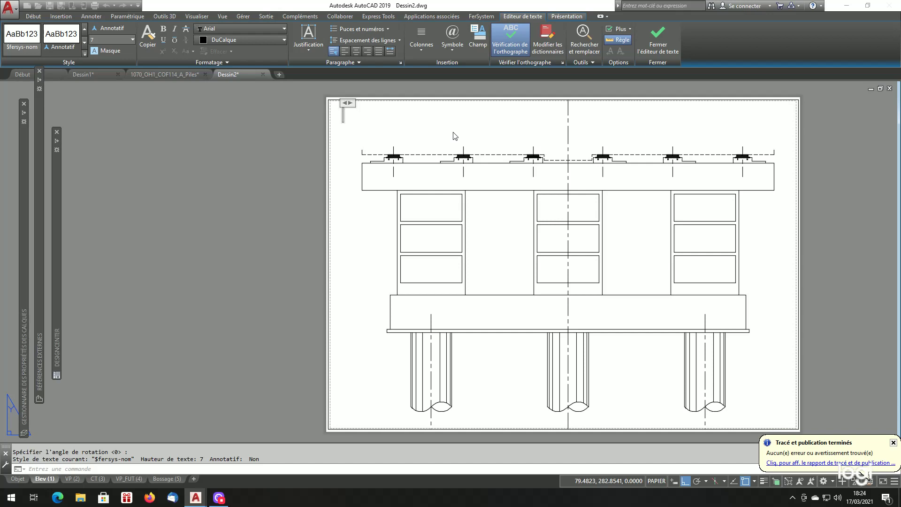
text(Elévation)
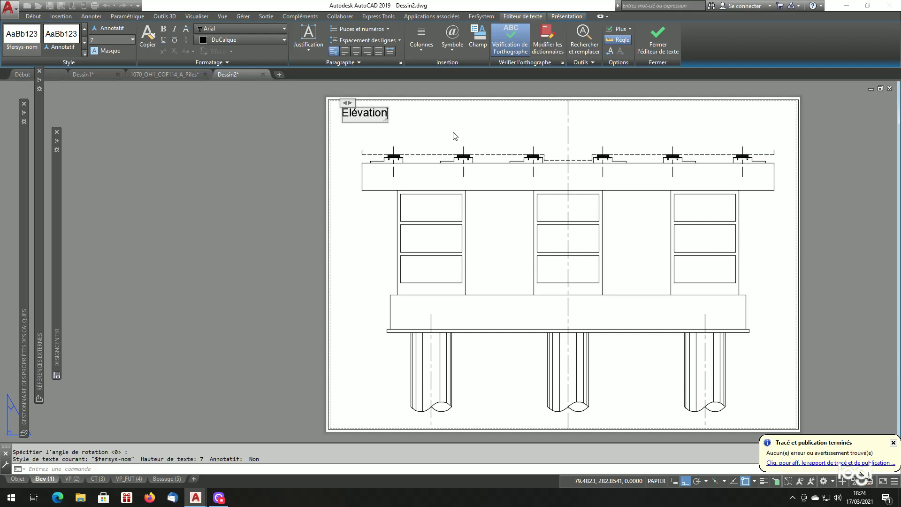
click(453, 137)
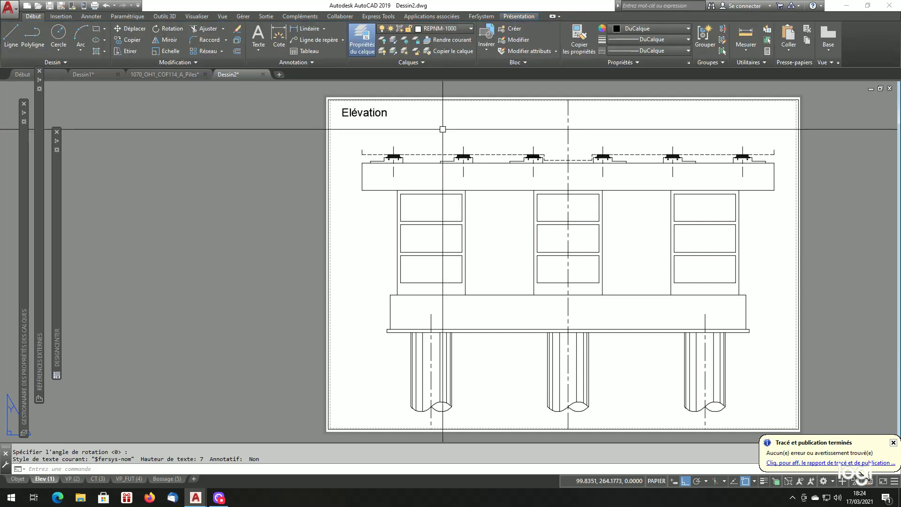
- Turn on the text frame of the "Elévation" title by setting its Encadrement du texte property to Oui
scroll(394, 117, up, 2)
click(366, 112)
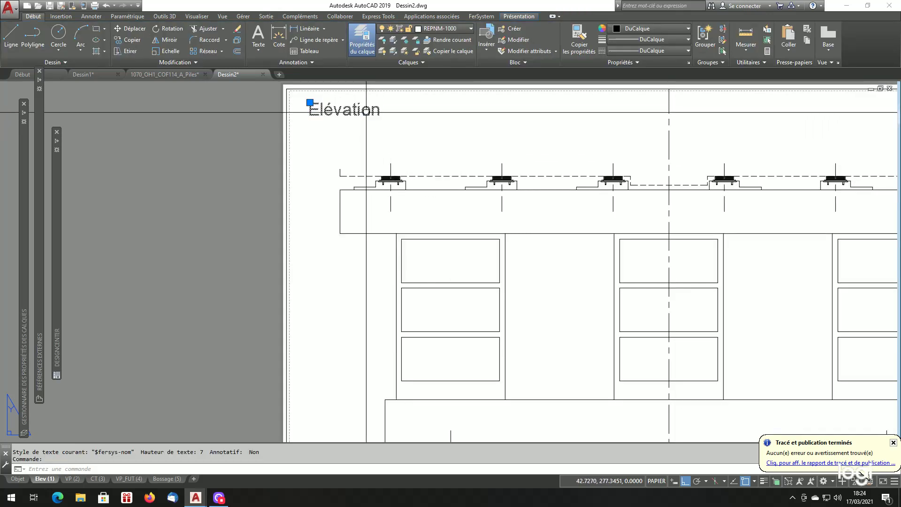
right_click(366, 112)
click(394, 349)
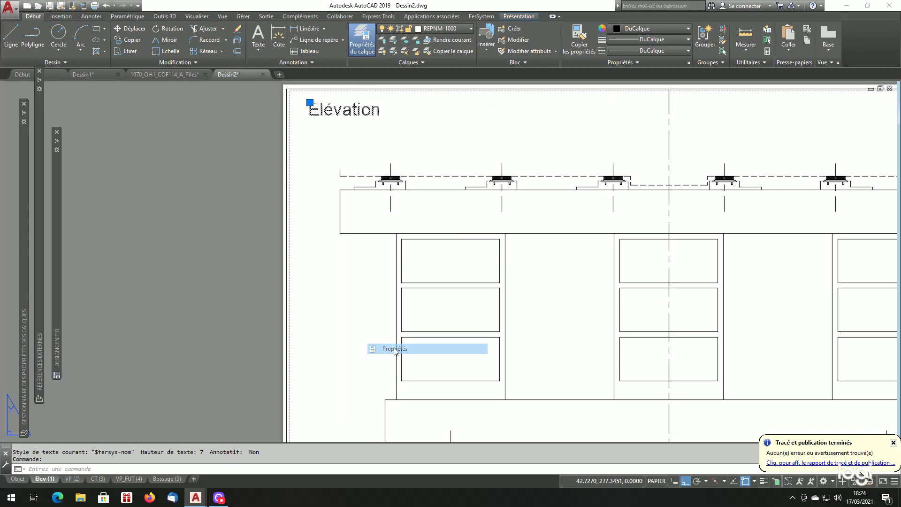
click(728, 313)
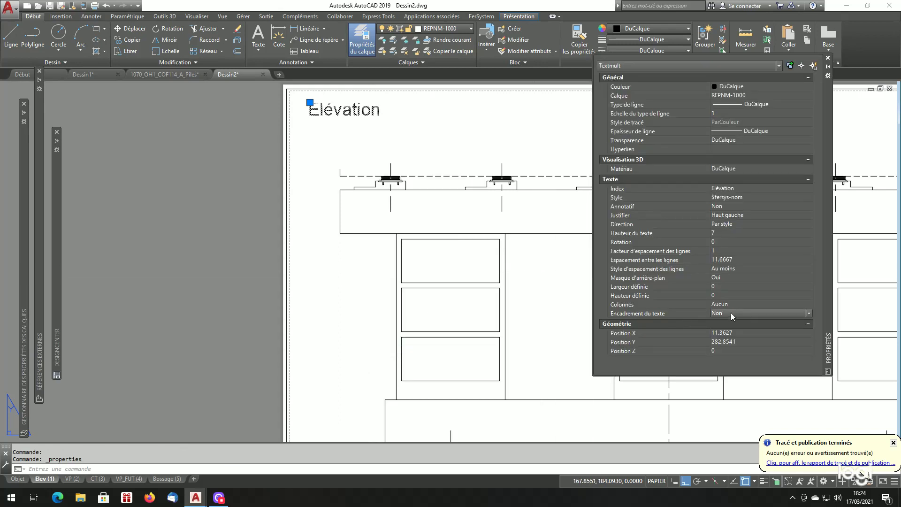
click(728, 320)
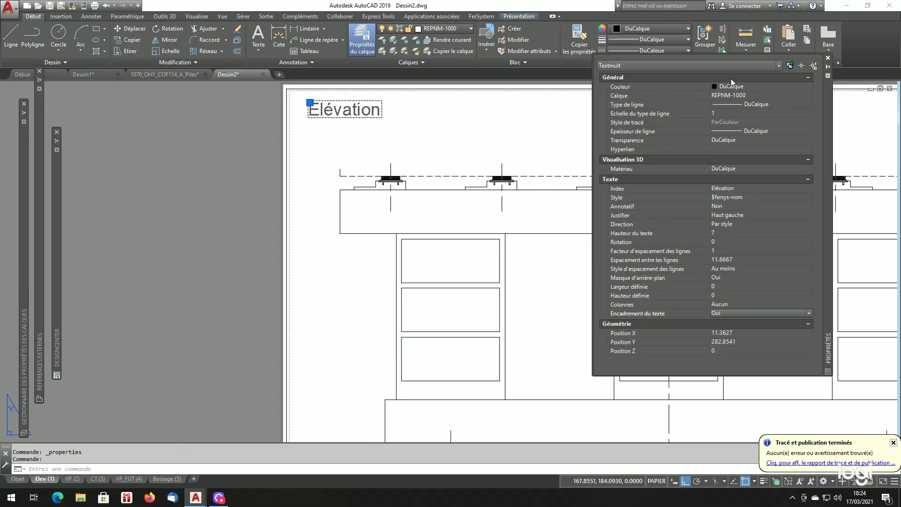
click(827, 58)
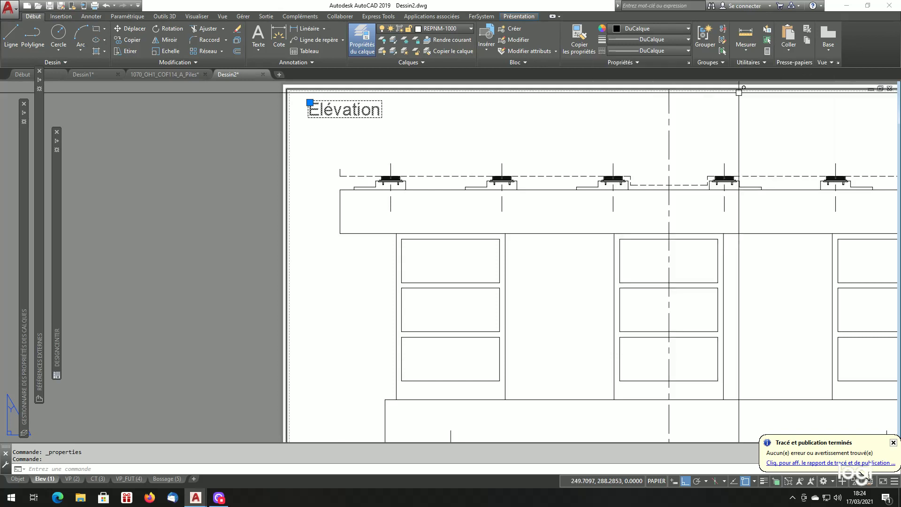
key(Escape)
- Load the txtech LISP routine and run it on the elevation viewport's border, placing the scale label just beside the "Elévation" title
scroll(469, 183, down, 3)
scroll(381, 185, up, 2)
scroll(375, 180, up, 2)
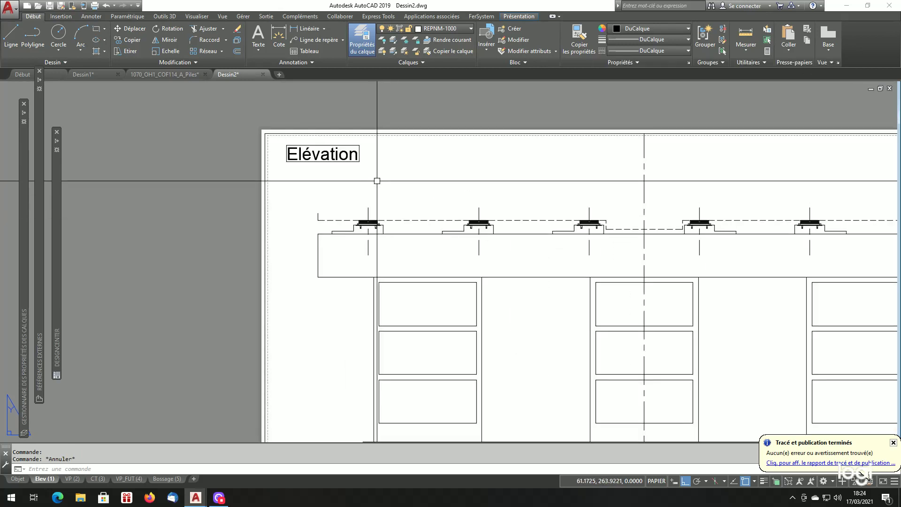
scroll(372, 162, down, 2)
scroll(366, 169, up, 4)
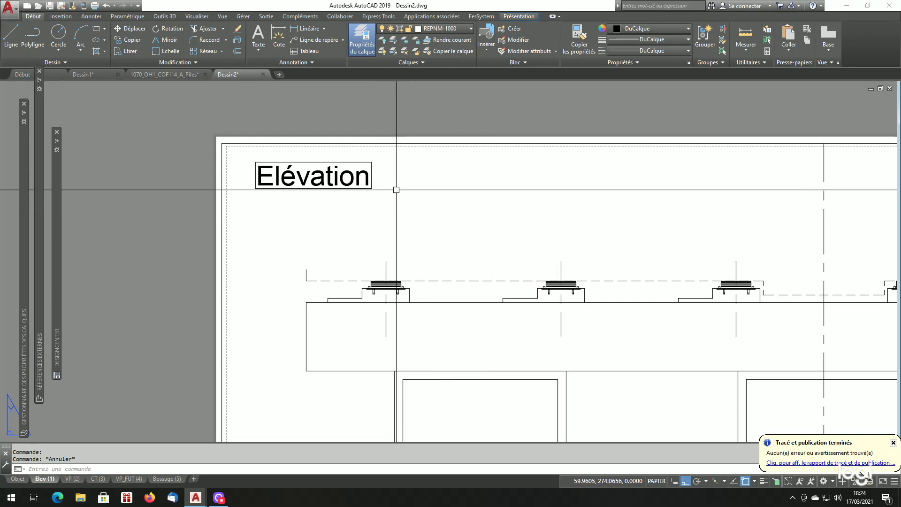
text((load "txtech"))
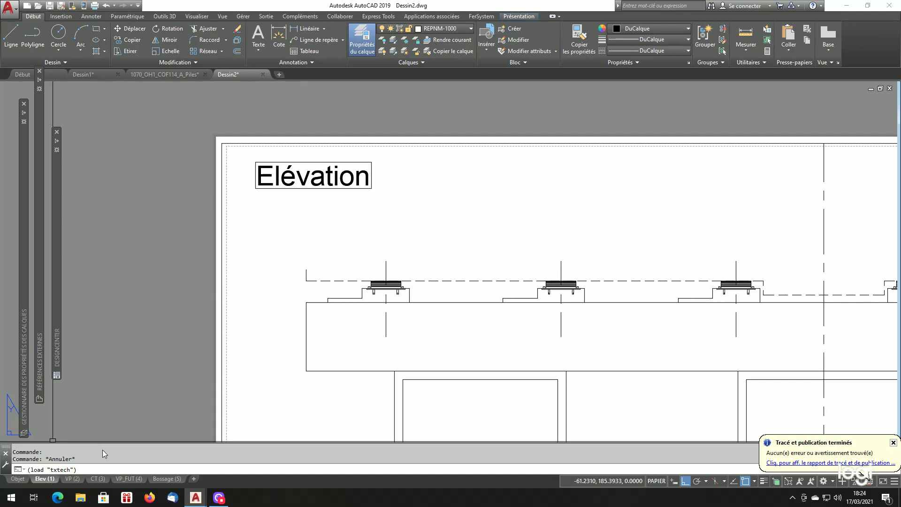
key(Return)
text(txtech)
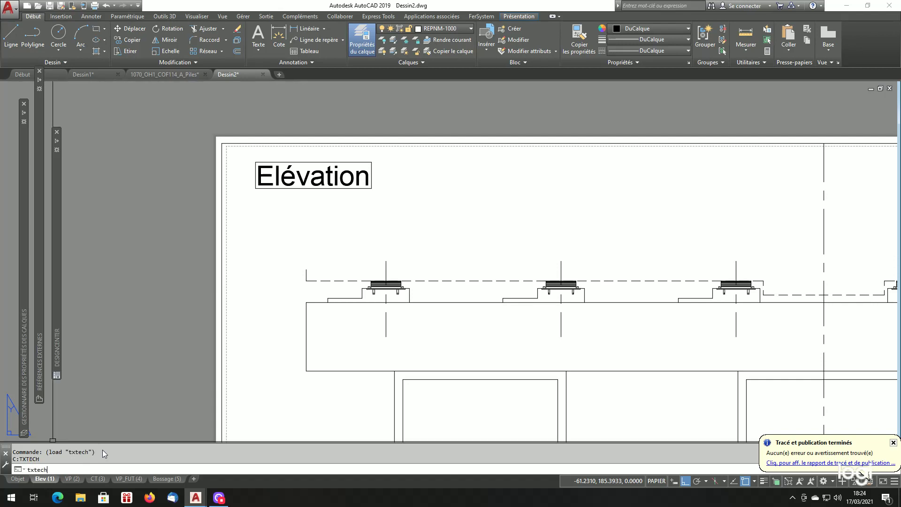
key(Return)
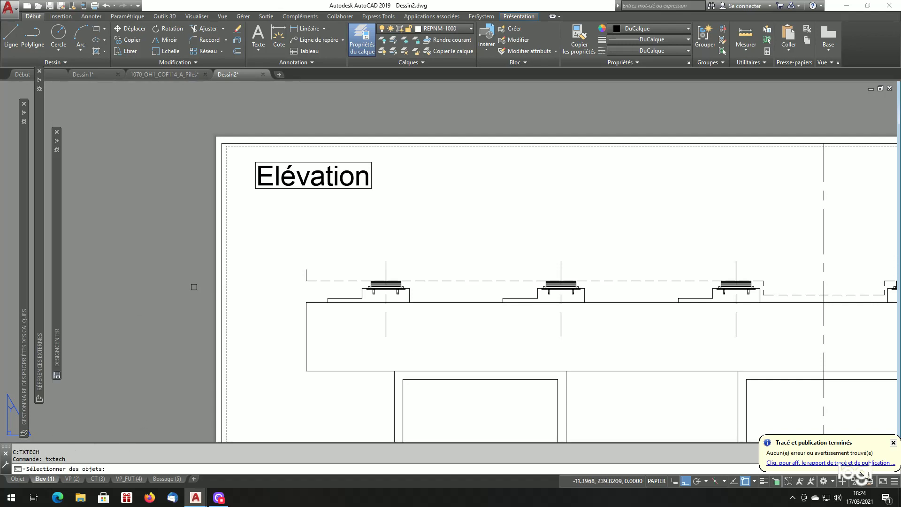
click(395, 142)
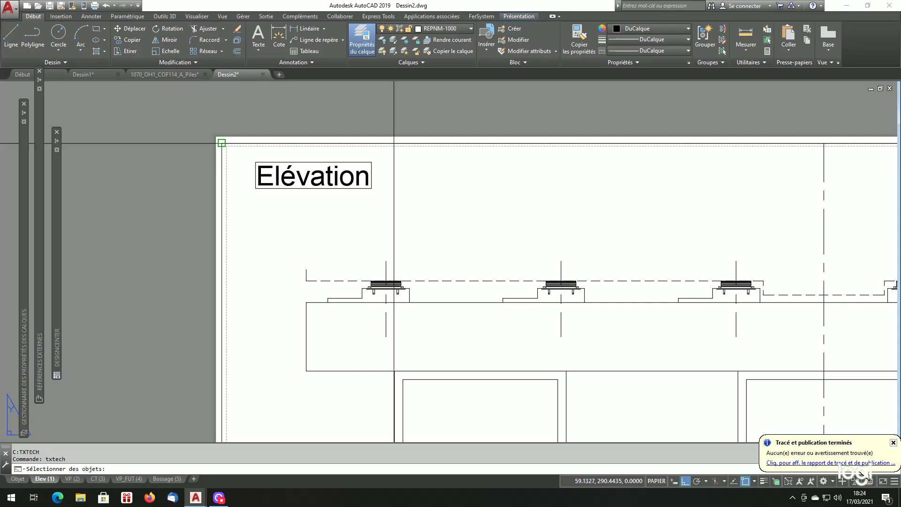
click(379, 188)
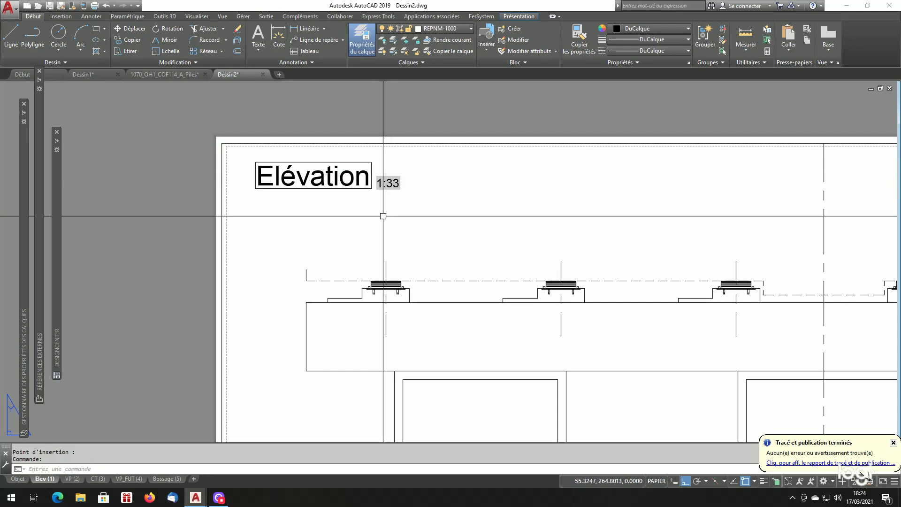
- Zoom the elevation viewport by 1000/25xp, return to paper space and regenerate the layout to update the scale label
scroll(362, 201, down, 2)
scroll(381, 194, up, 2)
scroll(382, 194, down, 4)
scroll(369, 187, up, 2)
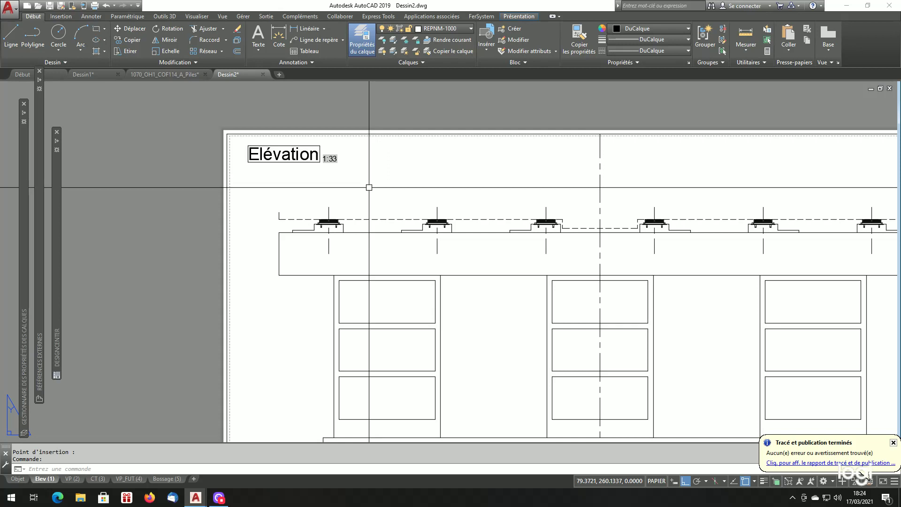
double_click(394, 188)
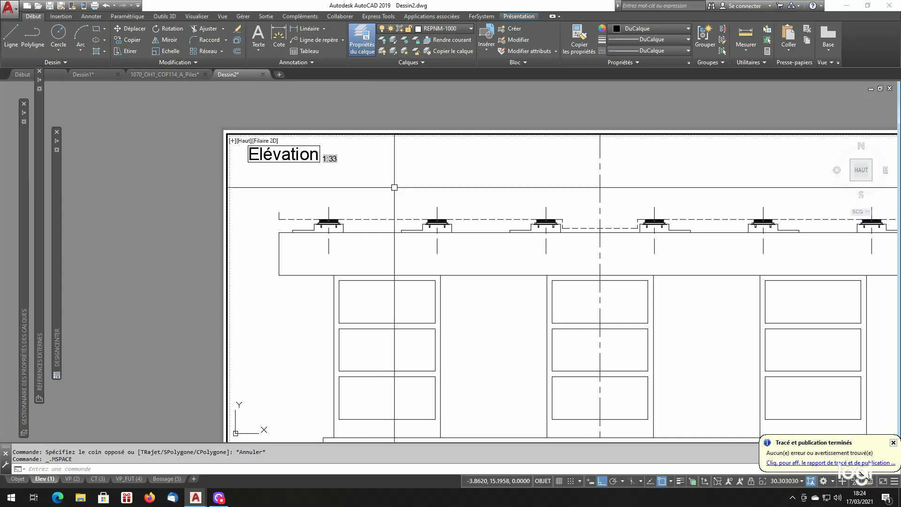
text(z)
key(Return)
text(100)
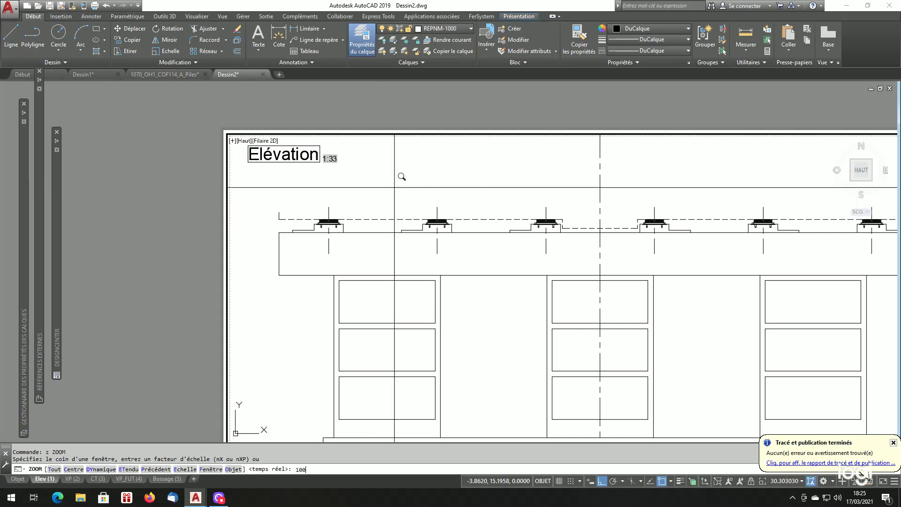
text(0/25xp)
key(Return)
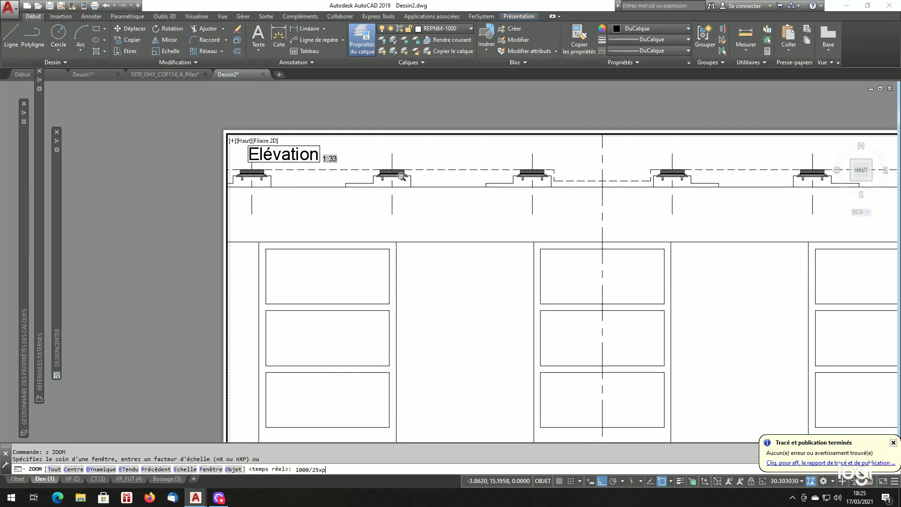
double_click(464, 106)
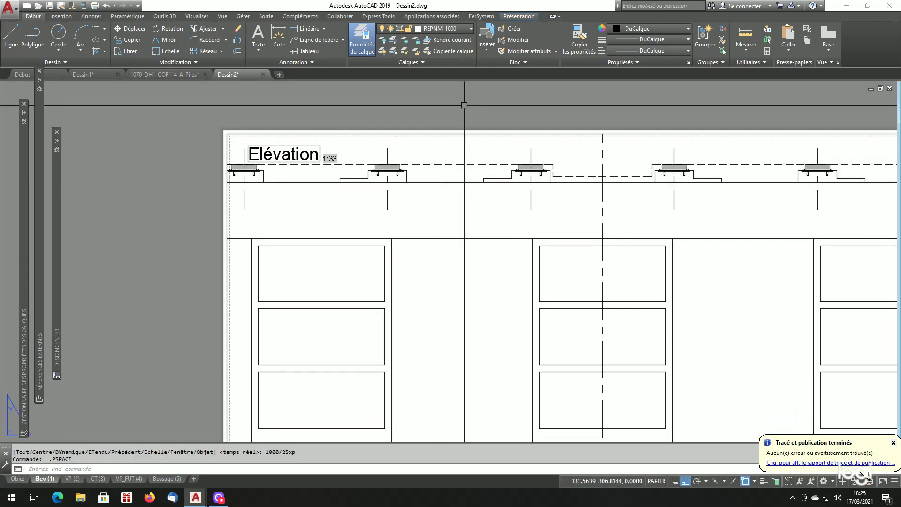
text(rg)
key(Return)
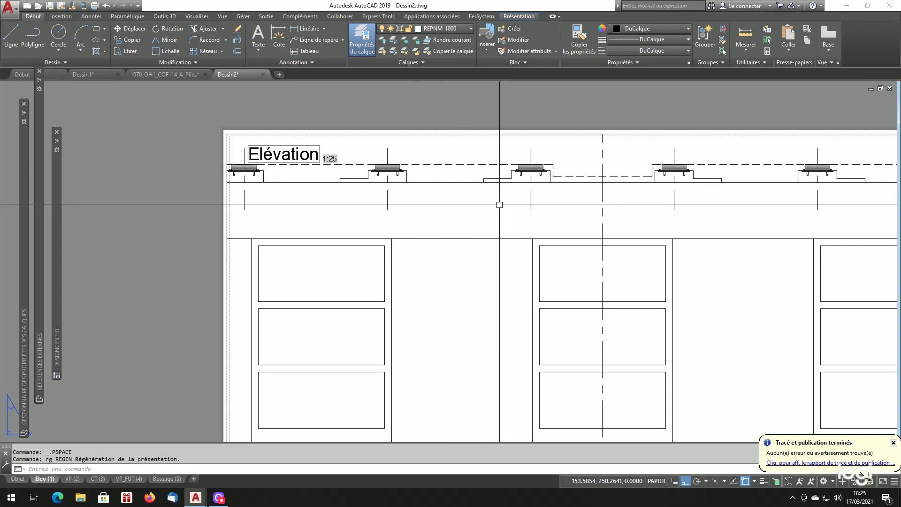
- Try to apply the 30xp zoom factor while still in paper space
text(z)
key(Return)
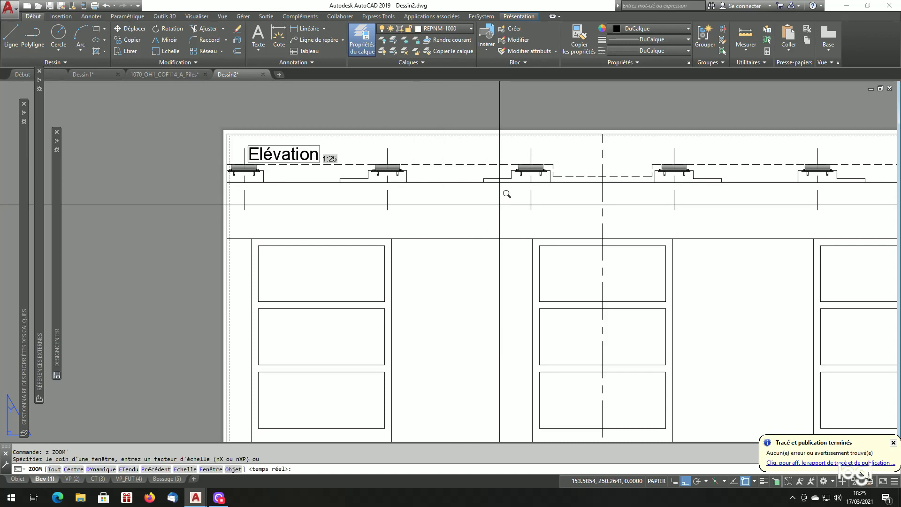
text(1000)
key(BackSpace)
key(Return)
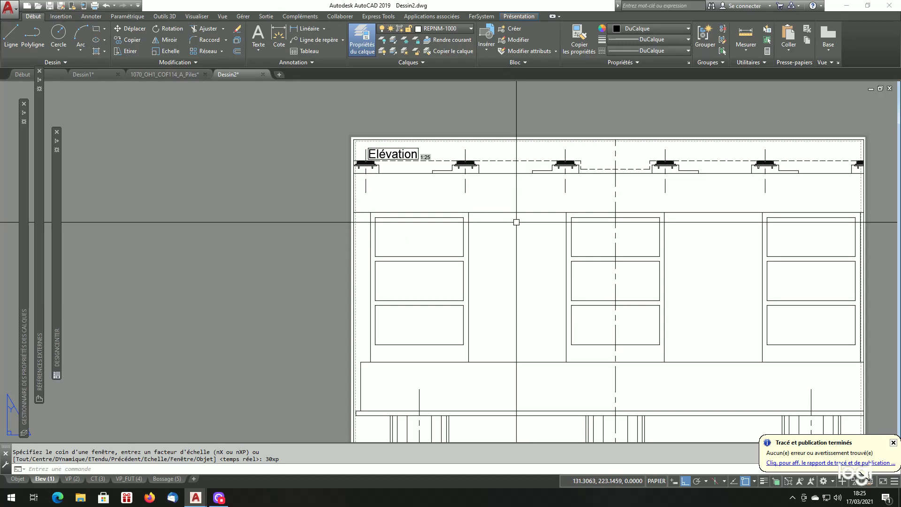
- Activate the elevation viewport, zoom it by 30xp, and regenerate the layout from paper space to refresh the scale label
double_click(517, 222)
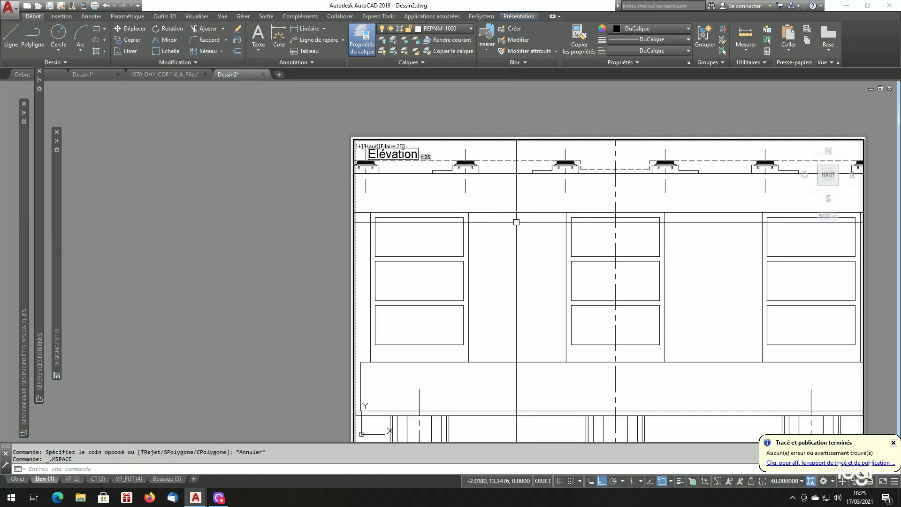
text(z)
key(Return)
text(30xp)
key(Return)
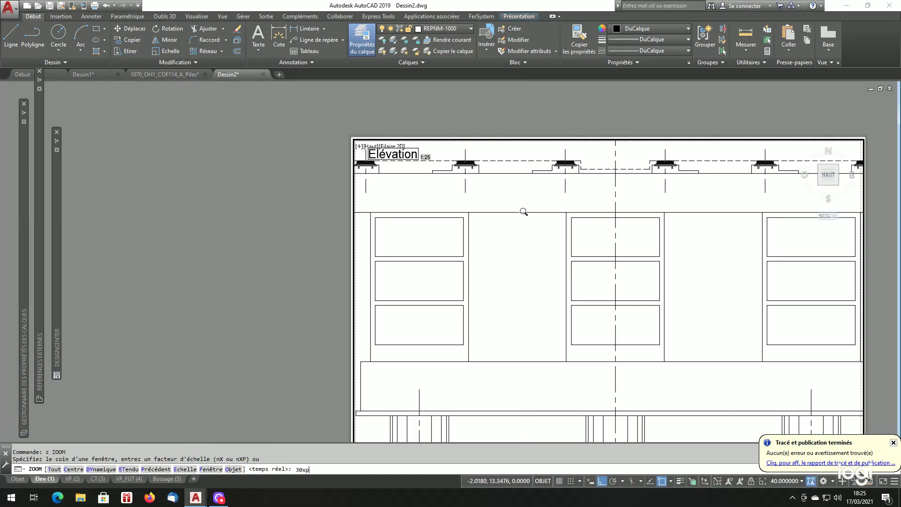
double_click(491, 121)
text(rg)
key(Return)
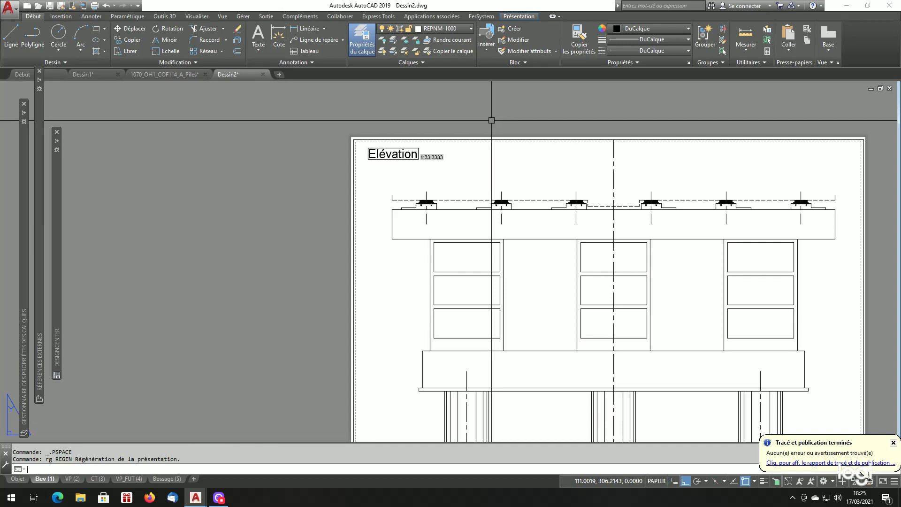
- Examine the scale label beside the "Elévation" title and the whole Elev (1) sheet at its full extents
scroll(434, 148, up, 5)
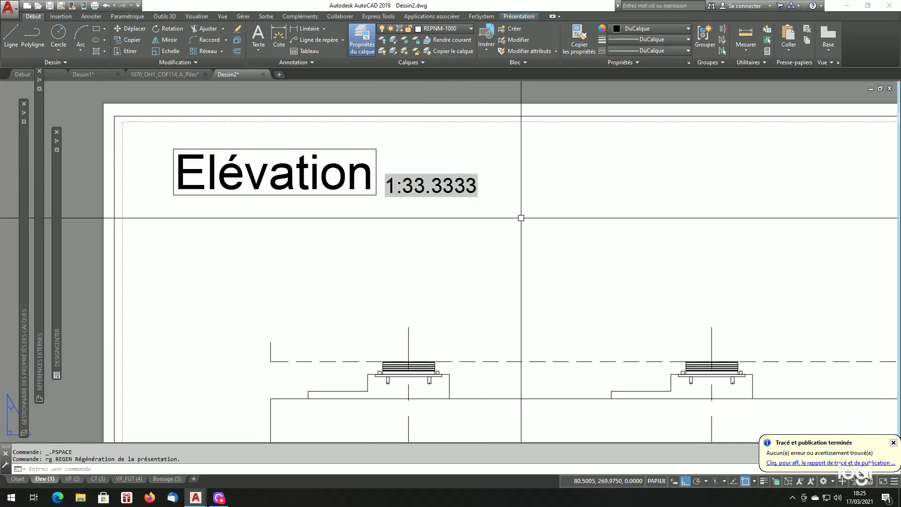
scroll(486, 198, down, 5)
scroll(510, 255, up, 1)
scroll(511, 255, down, 3)
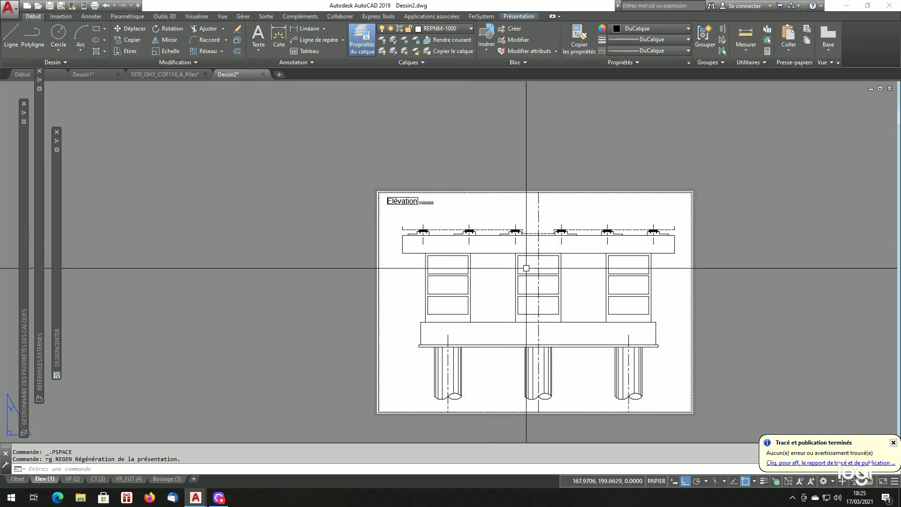
scroll(528, 263, up, 2)
scroll(398, 187, up, 2)
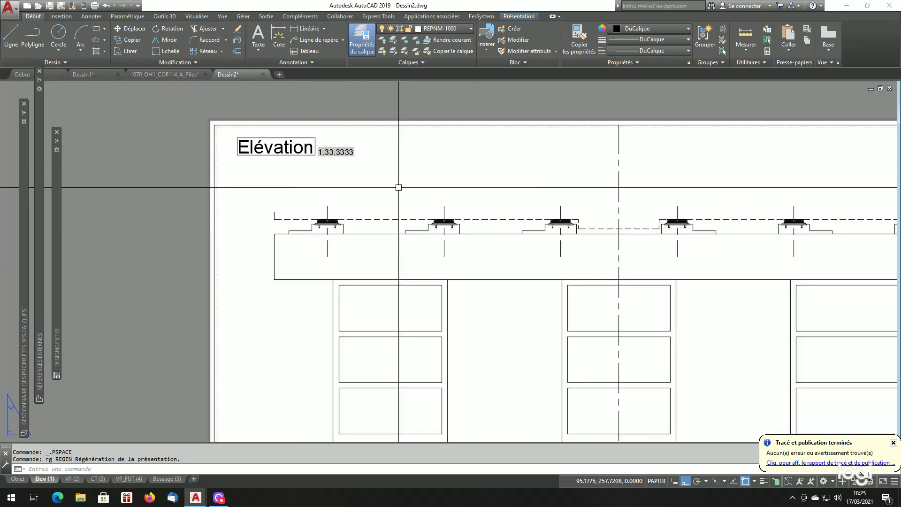
text(z)
key(Return)
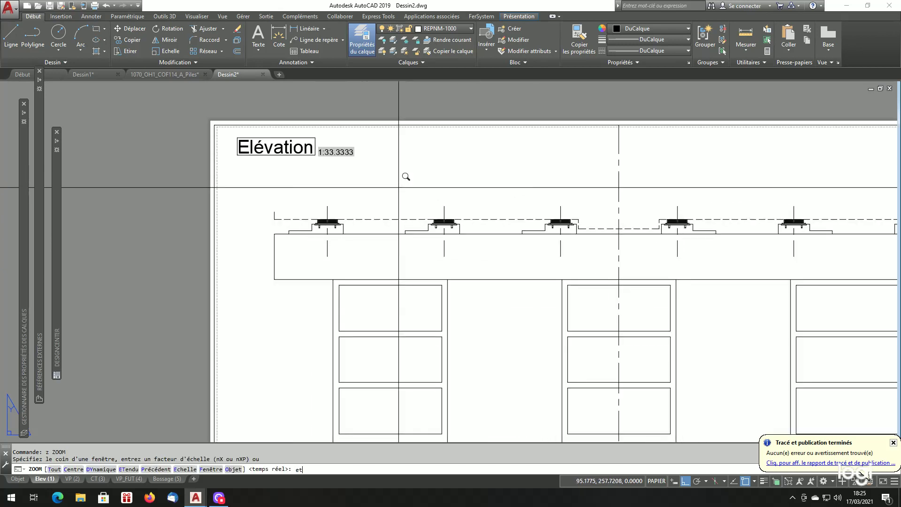
text(et)
key(Return)
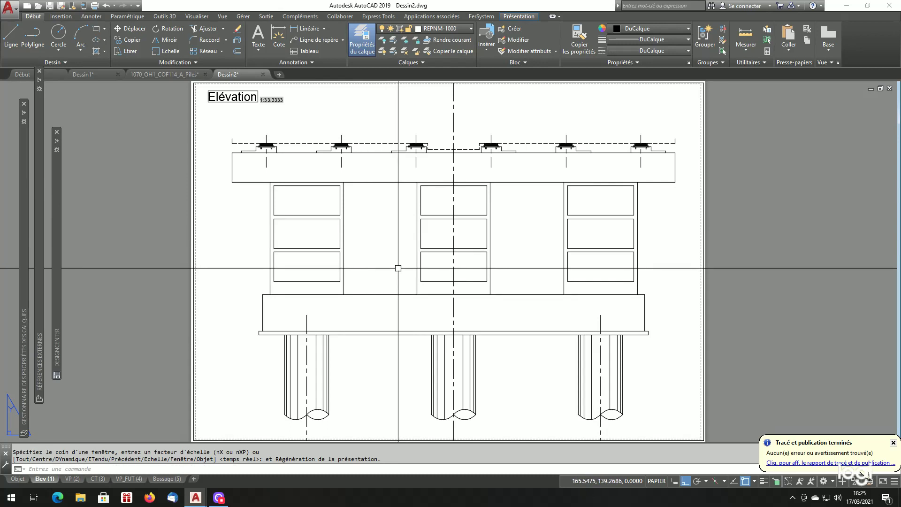
- On the VP (2) layout, run ctx to place the horizontal title "Vue en Plan - Chevêtre" above the upper view, using TEXTE 70 and ESPACE PAPIER
click(79, 478)
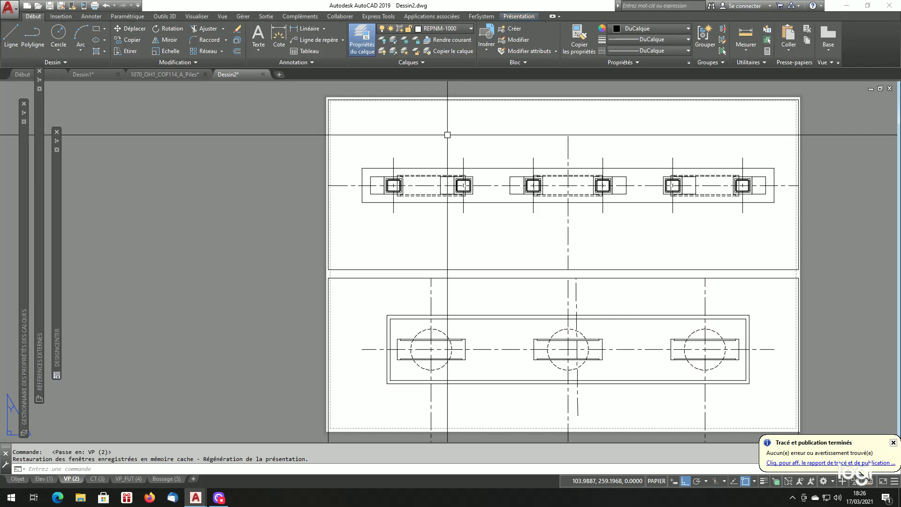
text(x)
key(Return)
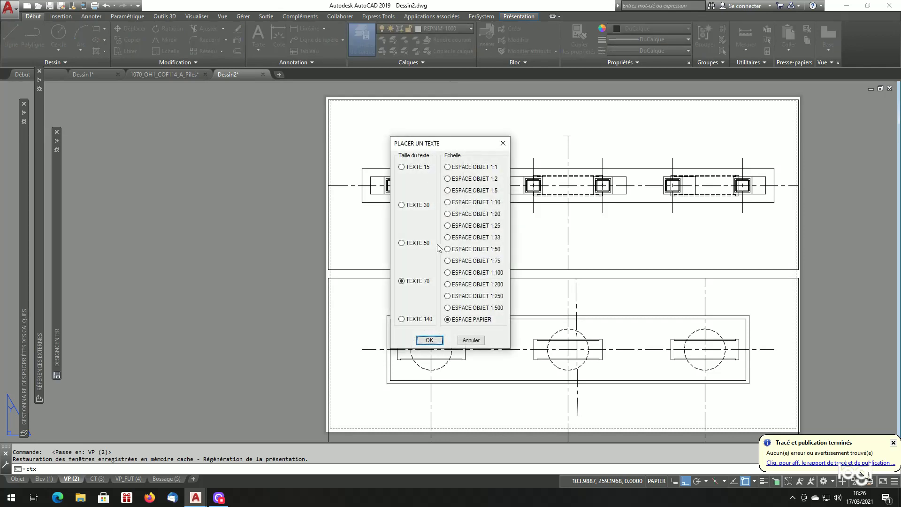
click(431, 344)
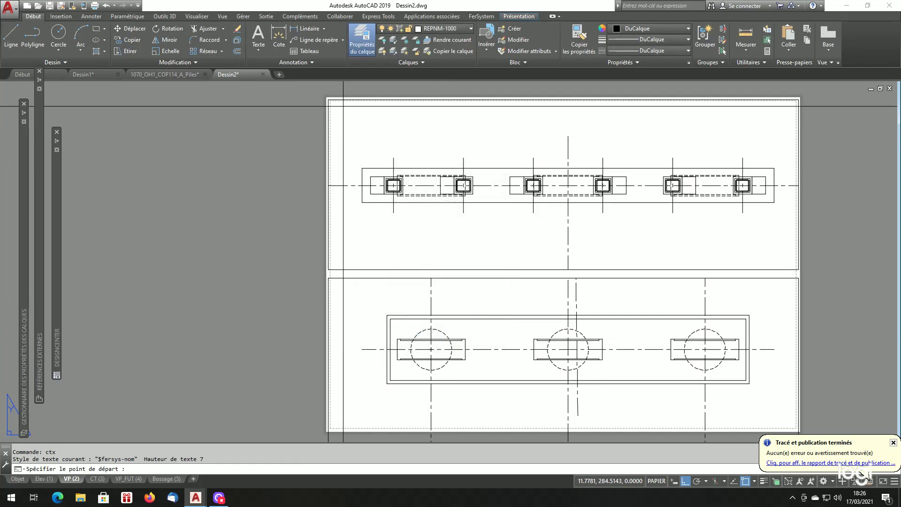
click(381, 122)
key(Return)
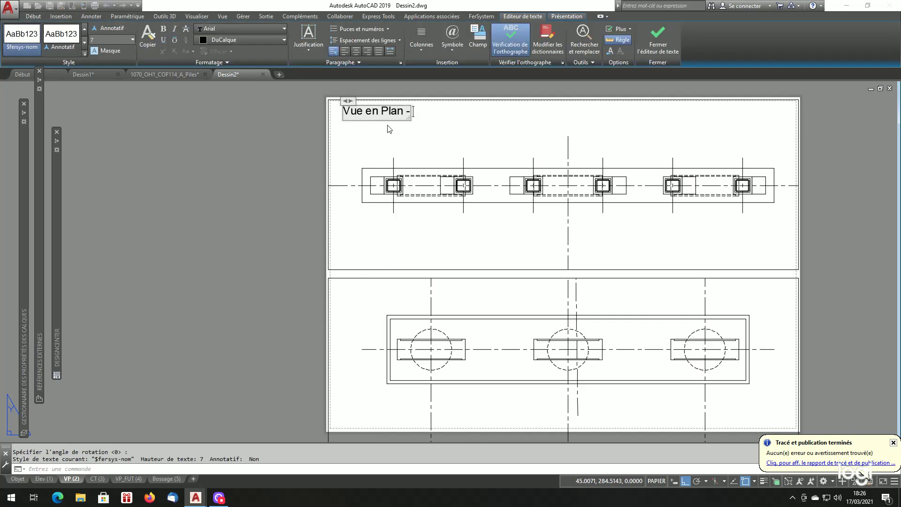
text(Chevêtre)
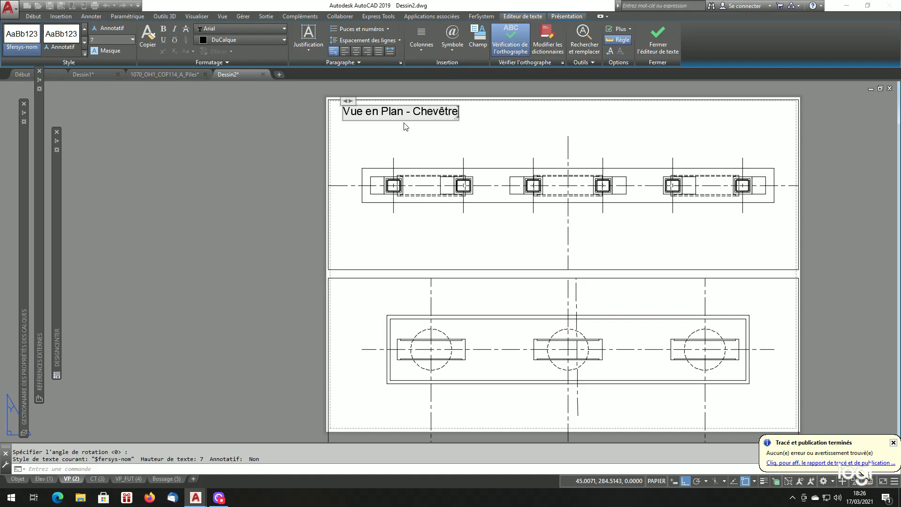
click(406, 127)
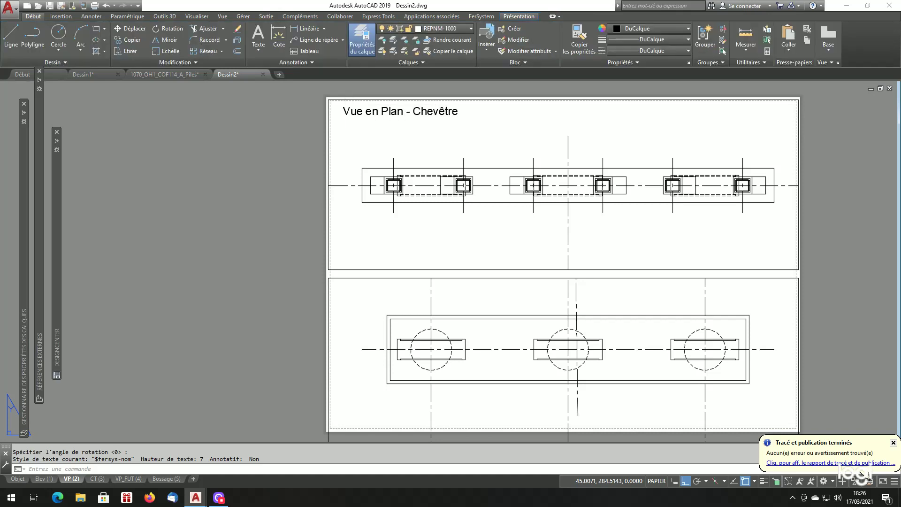
- Frame the "Vue en Plan - Chevêtre" title by setting its Encadrement du texte property to Oui
click(426, 116)
right_click(425, 117)
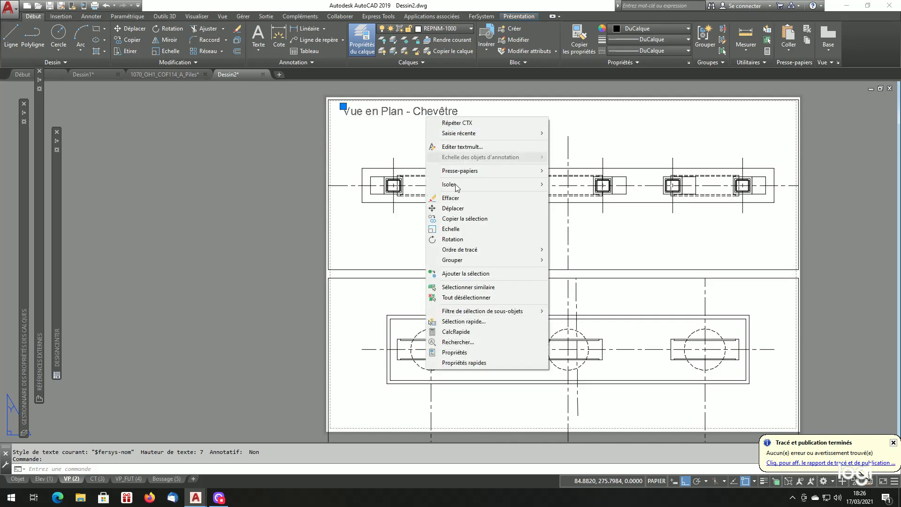
click(454, 352)
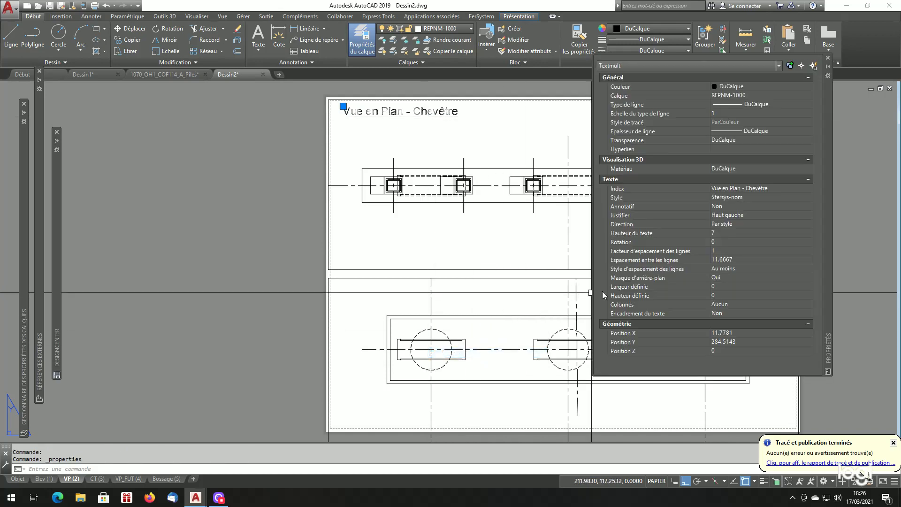
click(742, 313)
click(733, 320)
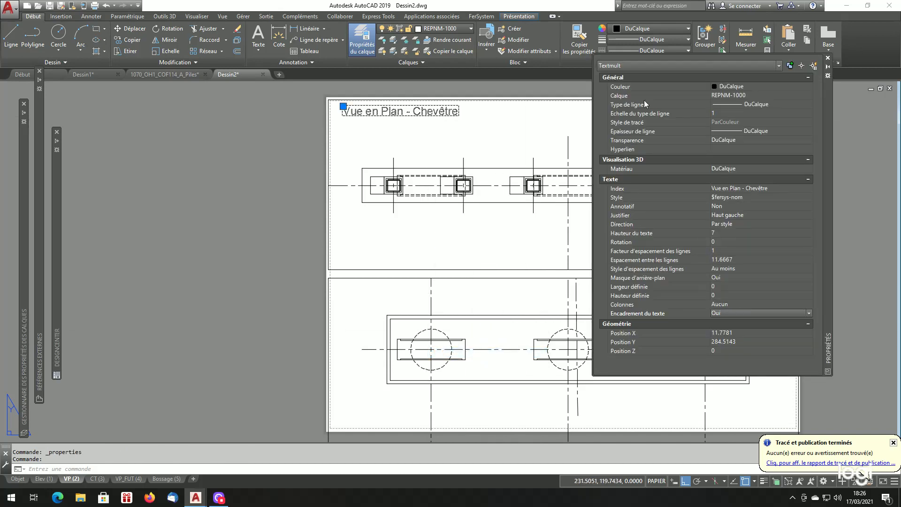
click(827, 58)
key(Escape)
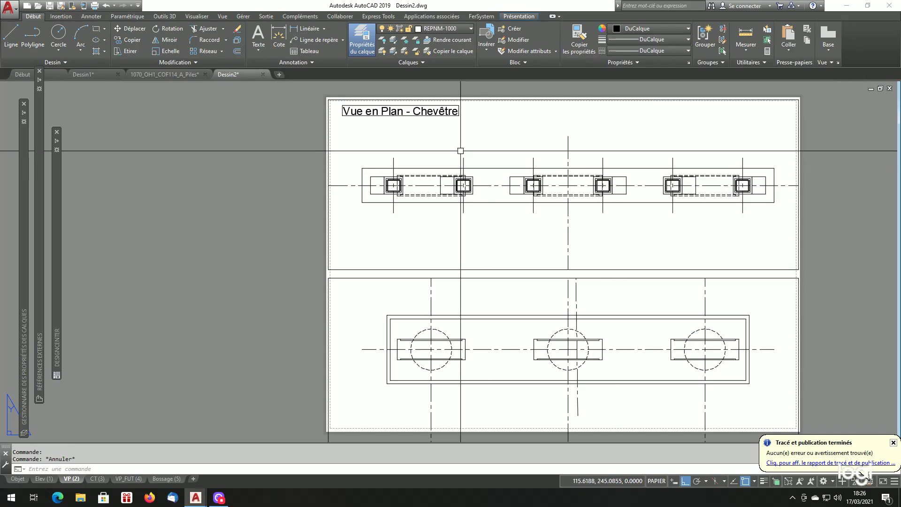
- Copy the framed "Vue en Plan - Chevêtre" title straight down to just above the lower viewport, with object snap off
key(Return)
click(446, 116)
key(Return)
click(454, 125)
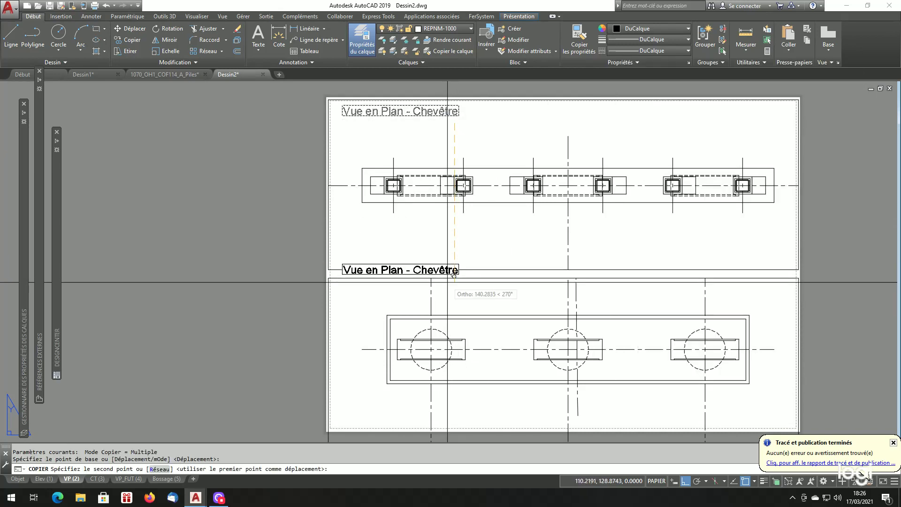
key(F3)
click(455, 268)
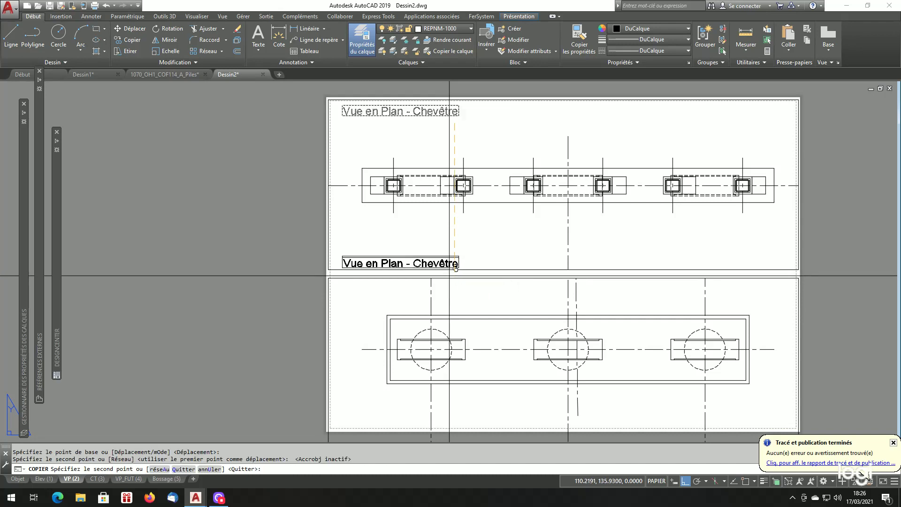
key(Return)
- Change the copied title's text to "Vue en Plan - Semelle"
double_click(418, 263)
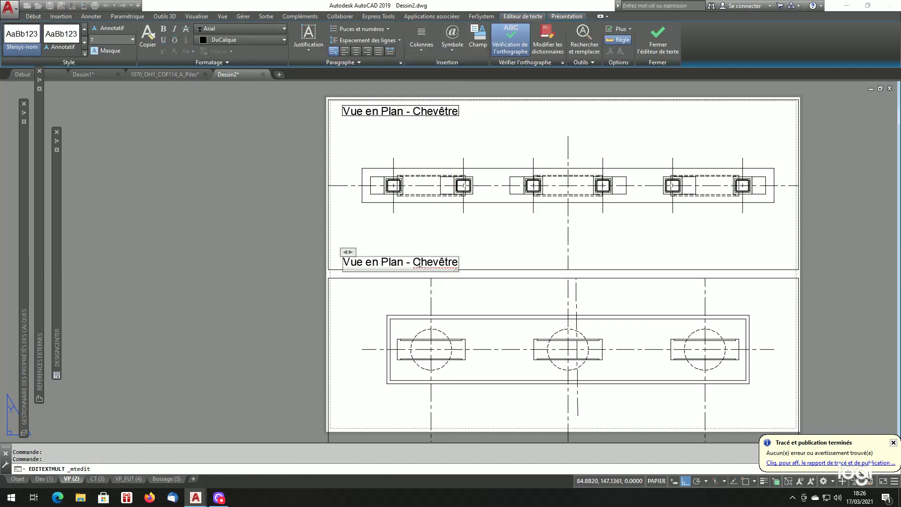
text(Semelle)
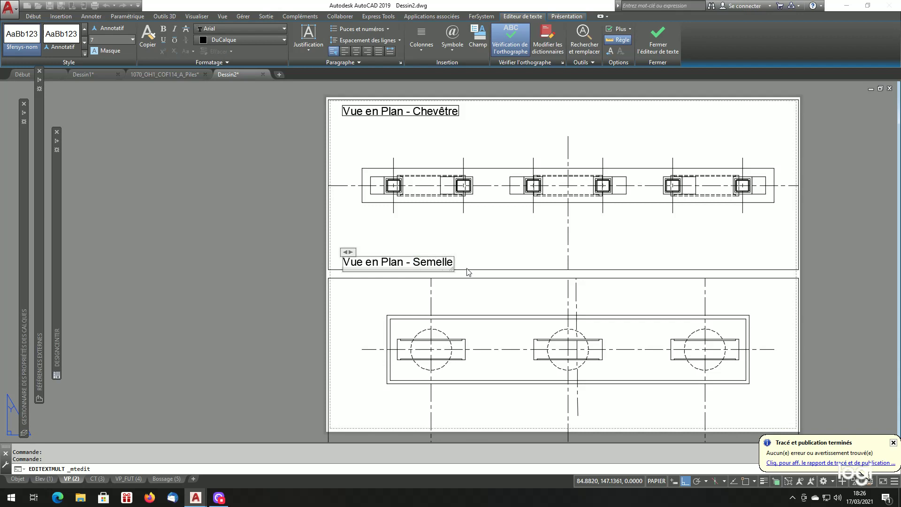
click(468, 272)
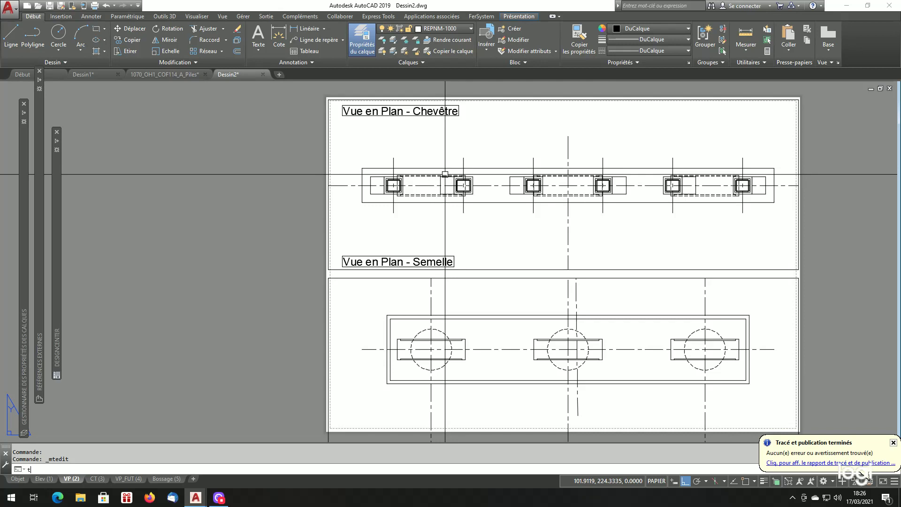
- Run txtech to place a scale label beside each plan view title, picking the upper viewport for Chevêtre and its lower edge for Semelle
key(Return)
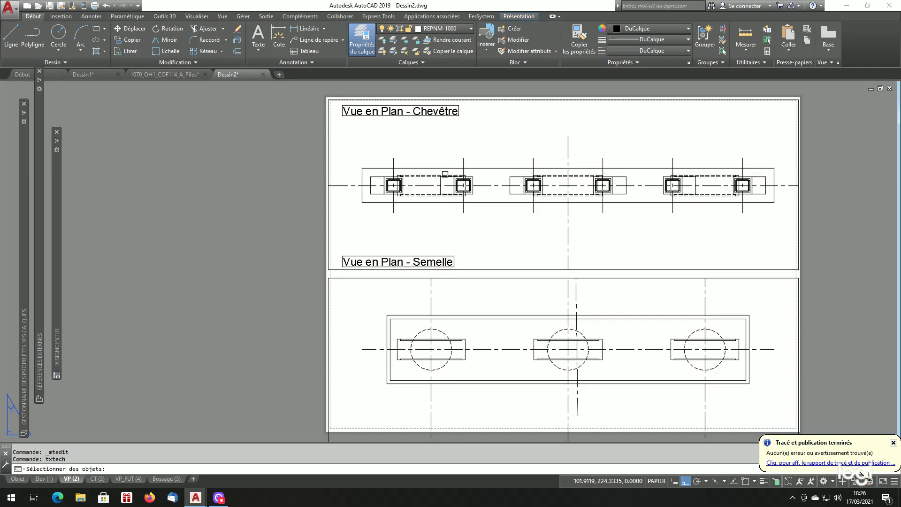
click(476, 99)
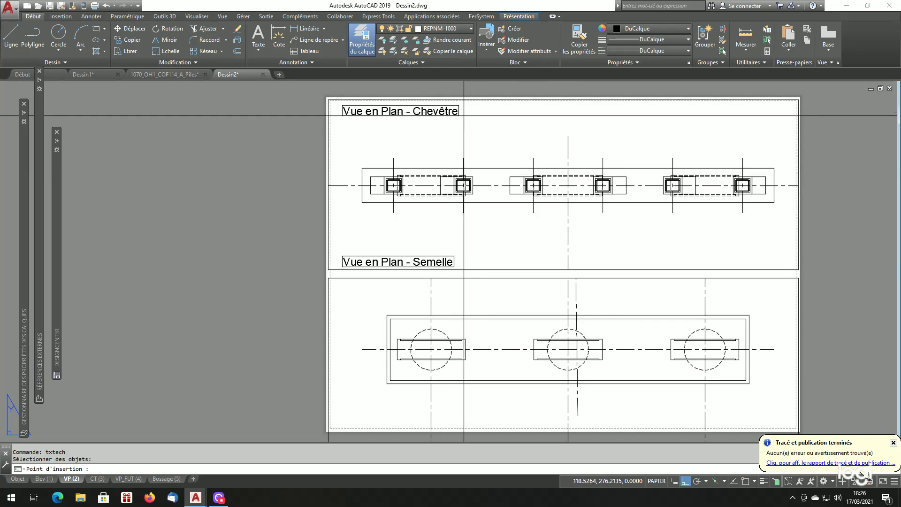
click(461, 116)
key(Return)
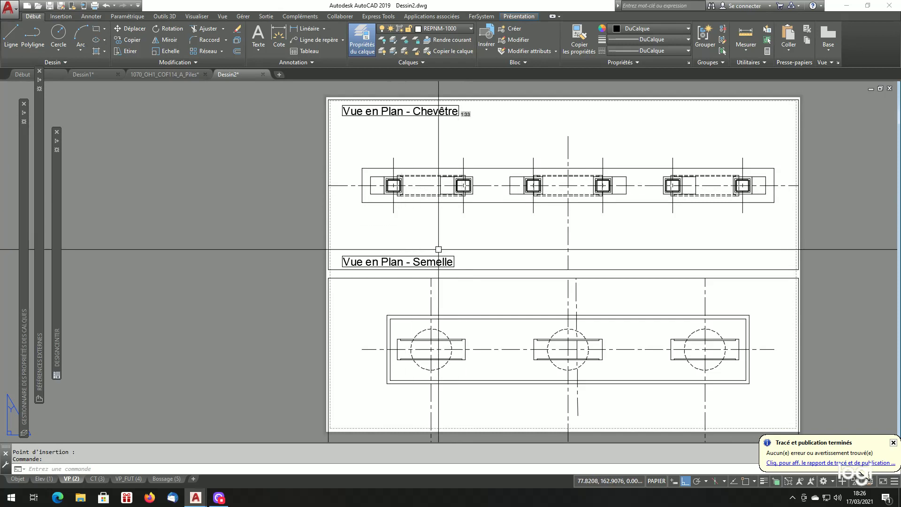
click(458, 269)
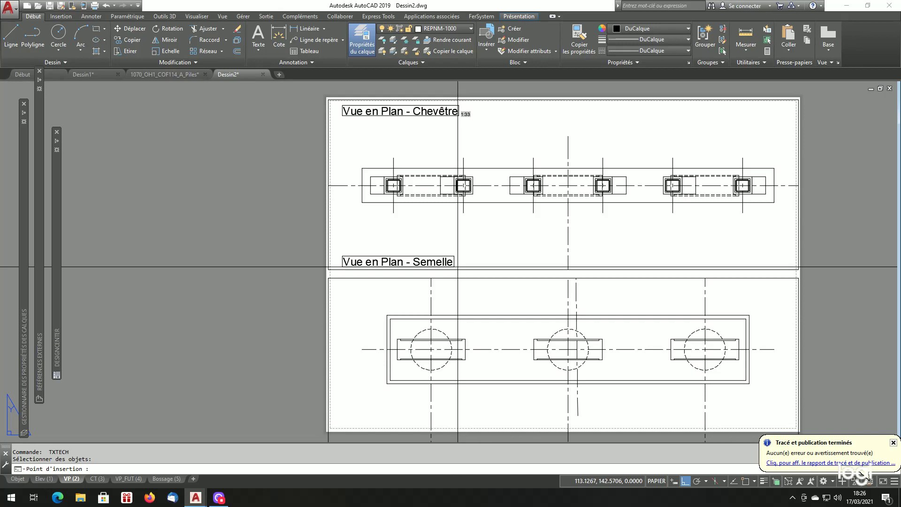
click(457, 266)
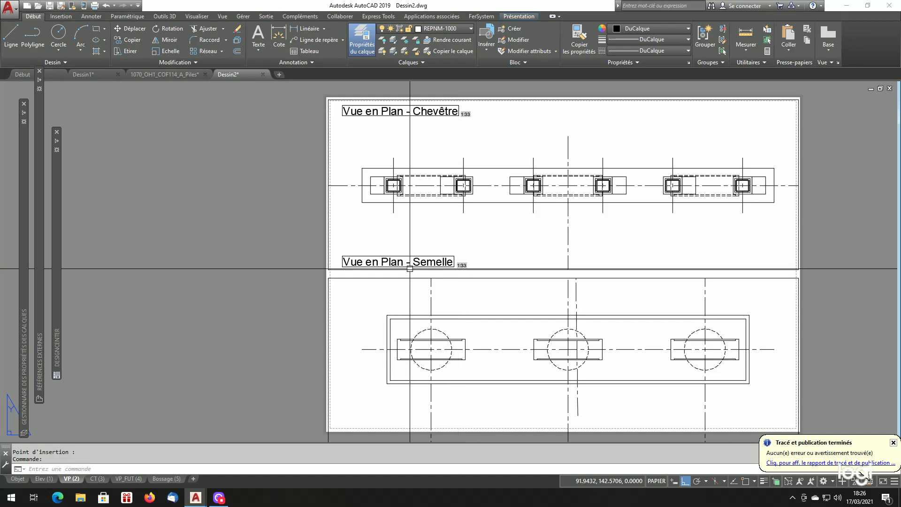
- Activate the upper plan viewport and zoom it by 30xp
double_click(484, 220)
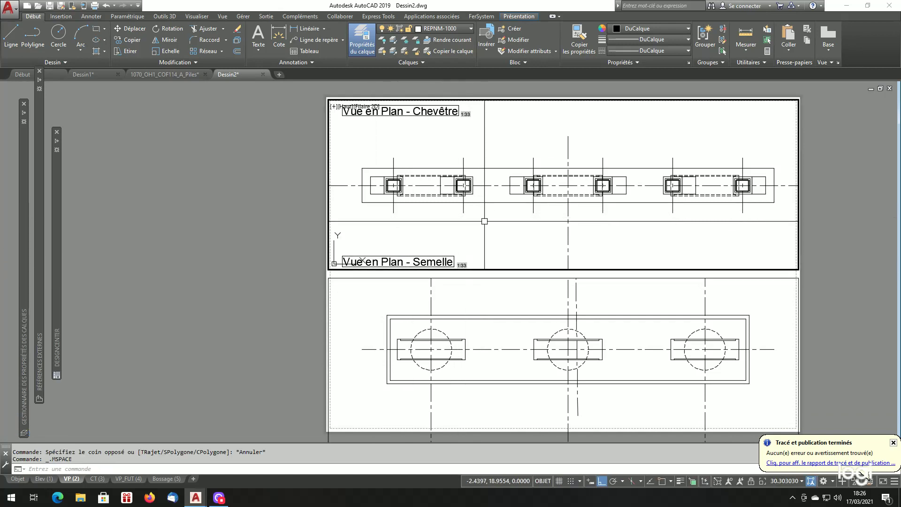
text(z)
key(Return)
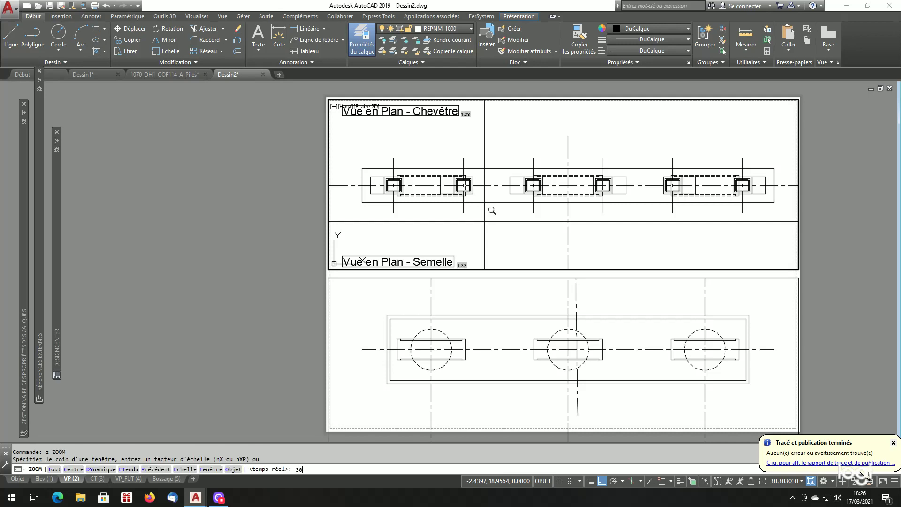
text(30xp)
key(Return)
- Zoom the lower plan viewport by 30xp and regenerate the layout from paper space to refresh the scale labels
click(497, 333)
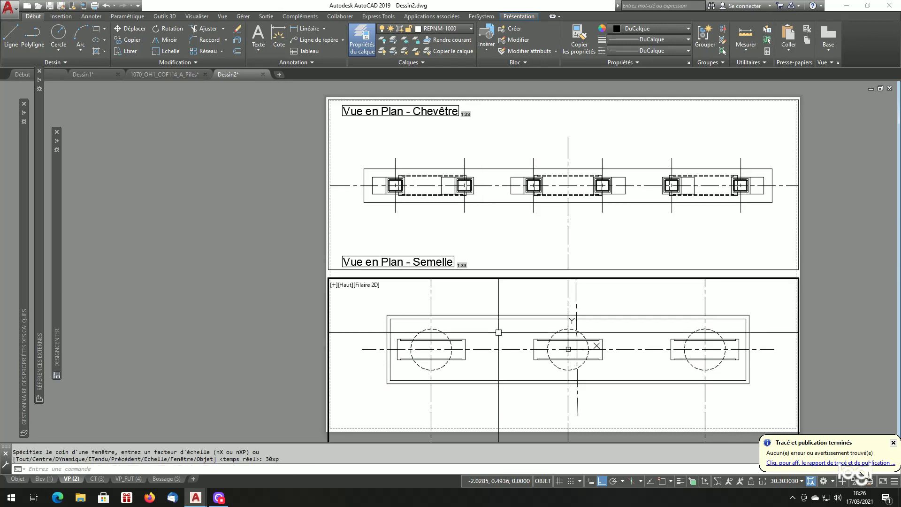
text(z)
key(Return)
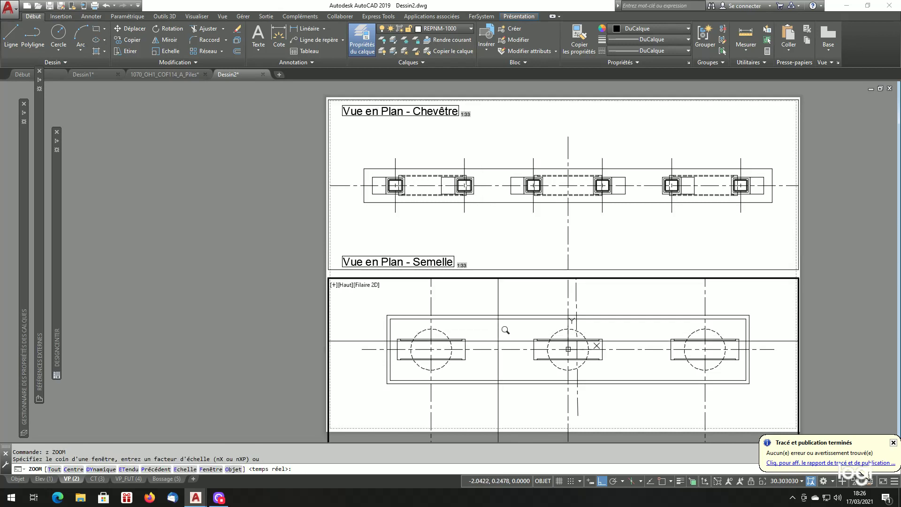
key(Return)
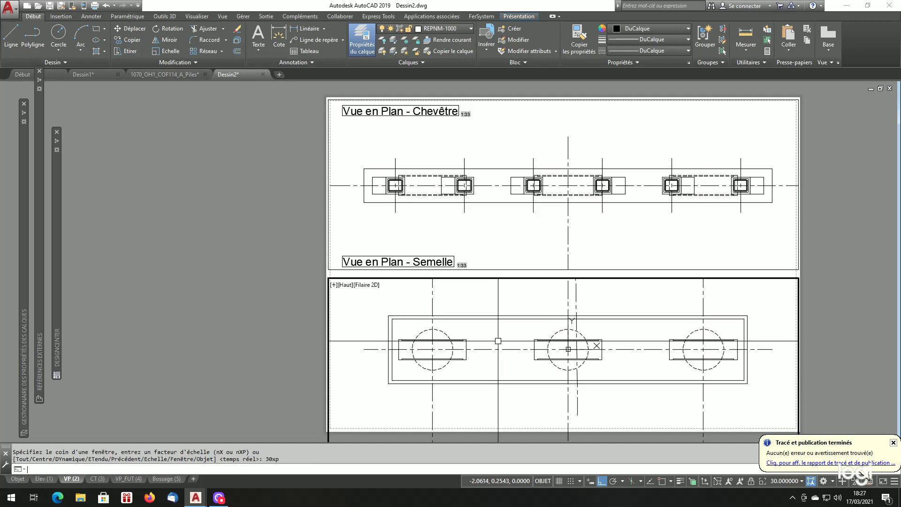
double_click(245, 339)
text(r)
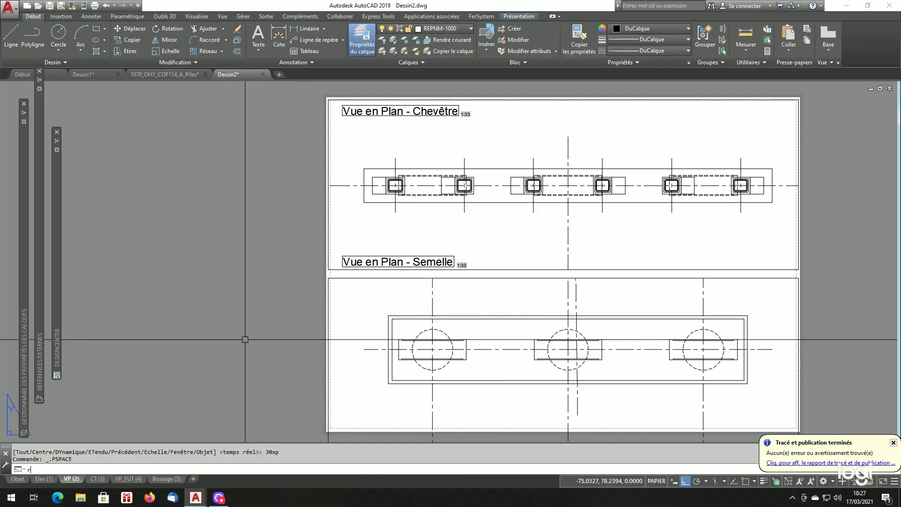
text(g)
key(Return)
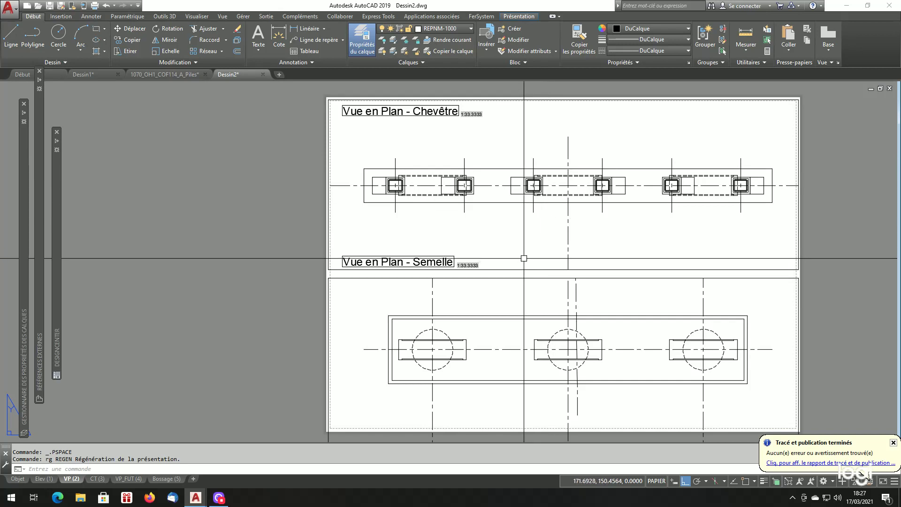
- Zoom out inside the upper plan viewport and regenerate the layout from paper space to test its scale label
double_click(518, 268)
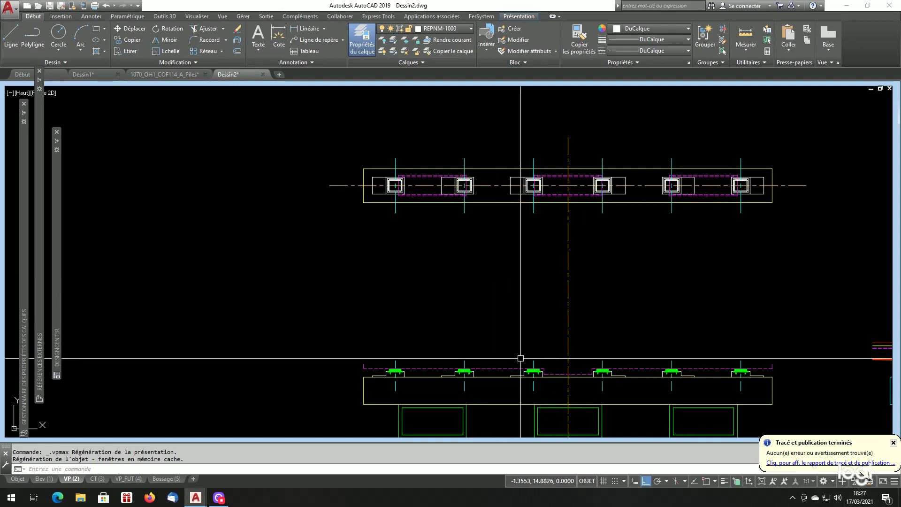
key(ctrl+z)
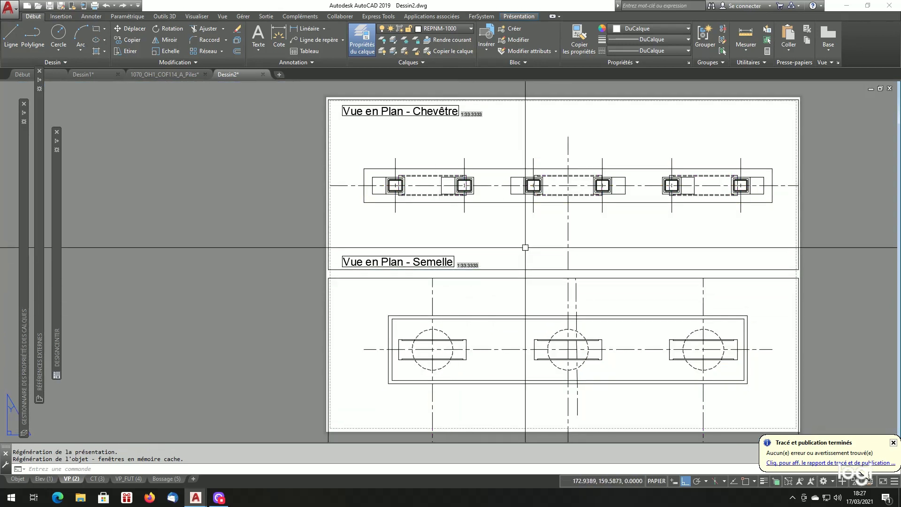
double_click(525, 247)
scroll(525, 247, down, 2)
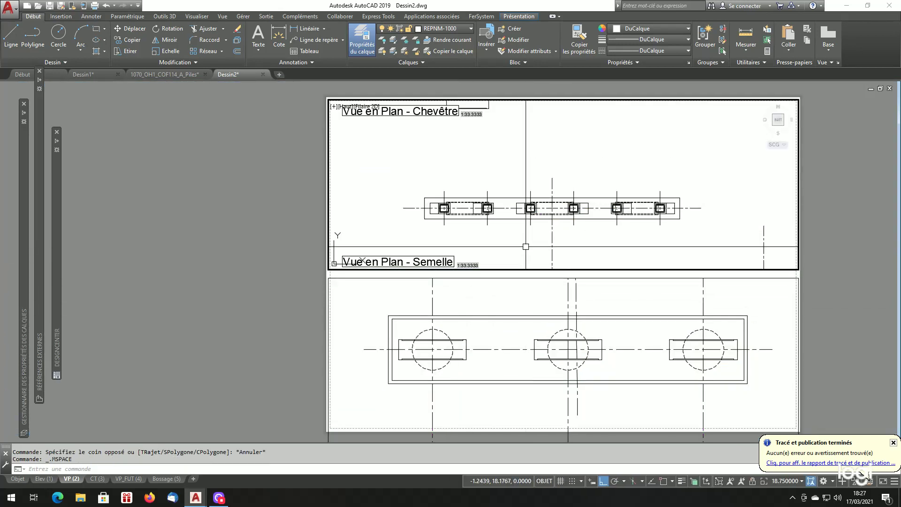
double_click(252, 230)
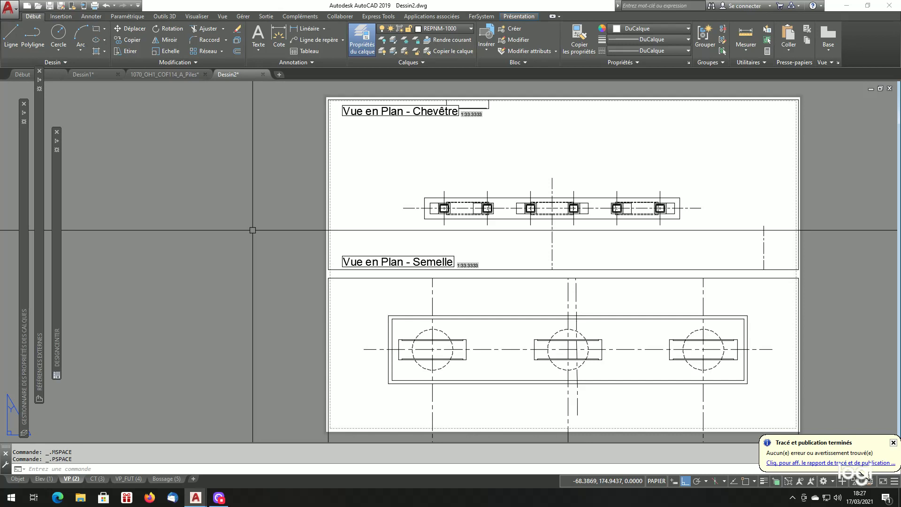
text(rg)
key(Return)
- Examine the scale labels beside the "Vue en Plan - Chevêtre" and "Vue en Plan - Semelle" titles
scroll(476, 119, up, 2)
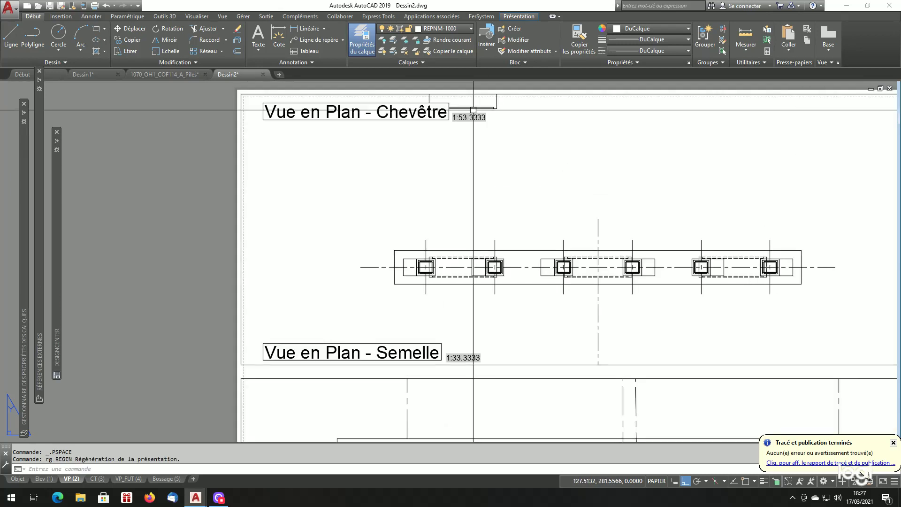
scroll(495, 122, up, 2)
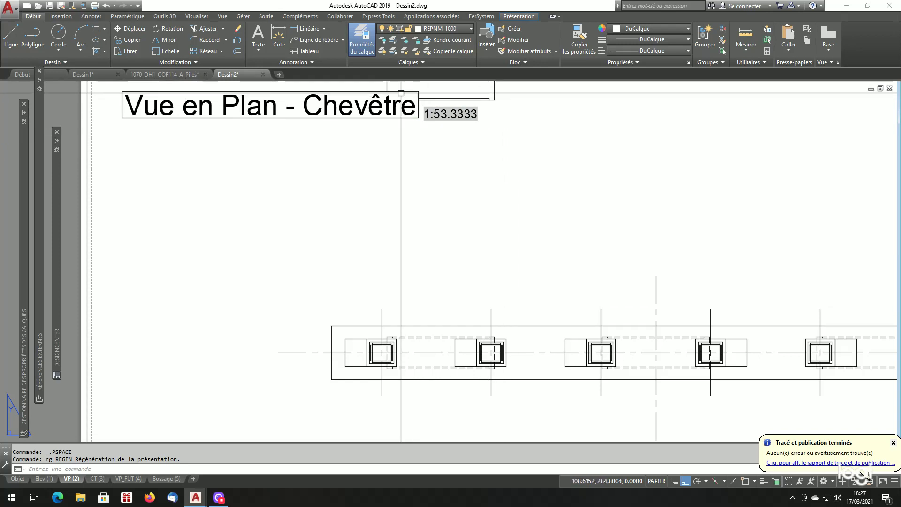
scroll(493, 173, down, 3)
scroll(508, 179, up, 2)
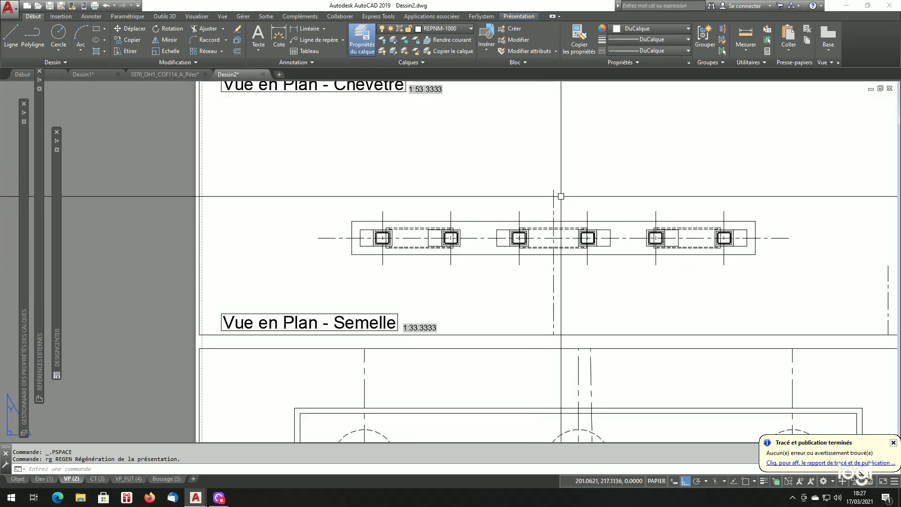
scroll(599, 258, down, 3)
scroll(601, 258, up, 3)
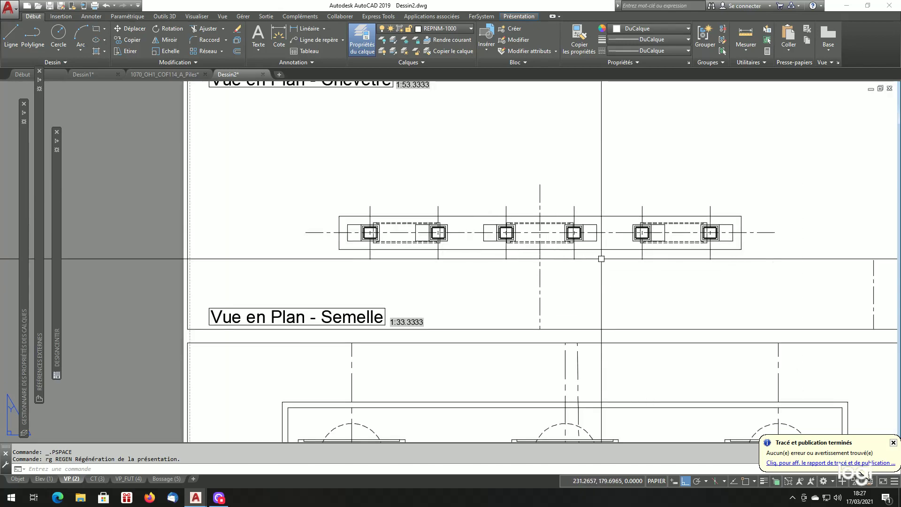
scroll(601, 259, down, 2)
- Undo the test regeneration and the zoom inside the upper viewport, and return to paper space
double_click(601, 258)
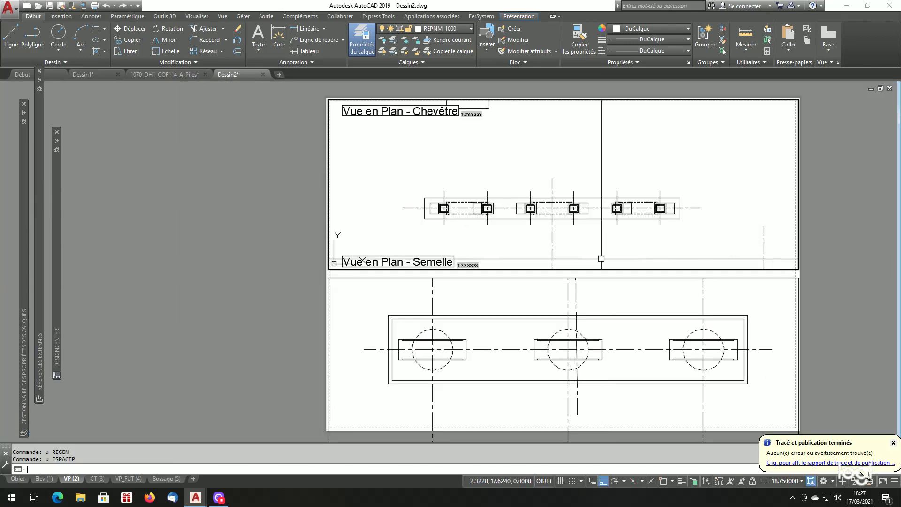
scroll(599, 262, up, 3)
double_click(226, 212)
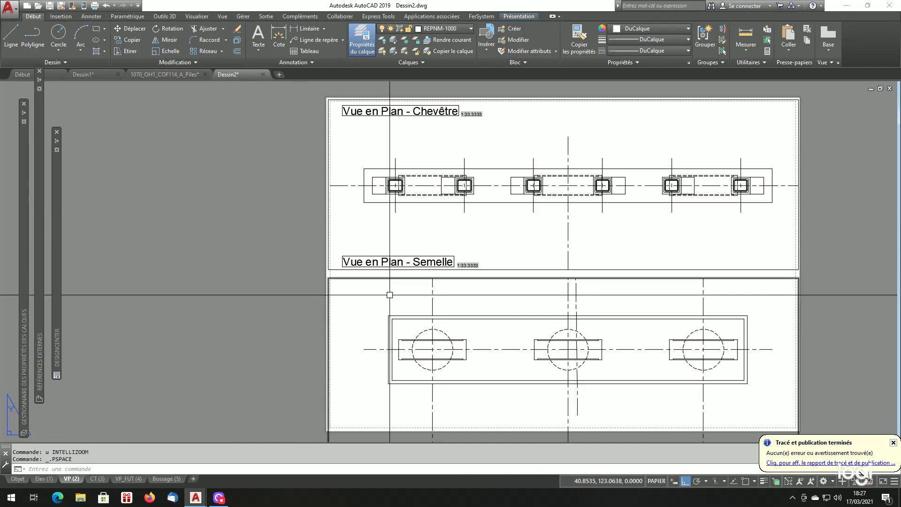
- Lock the display of both plan viewports by setting their Affichage verrouillé property to Oui
click(642, 256)
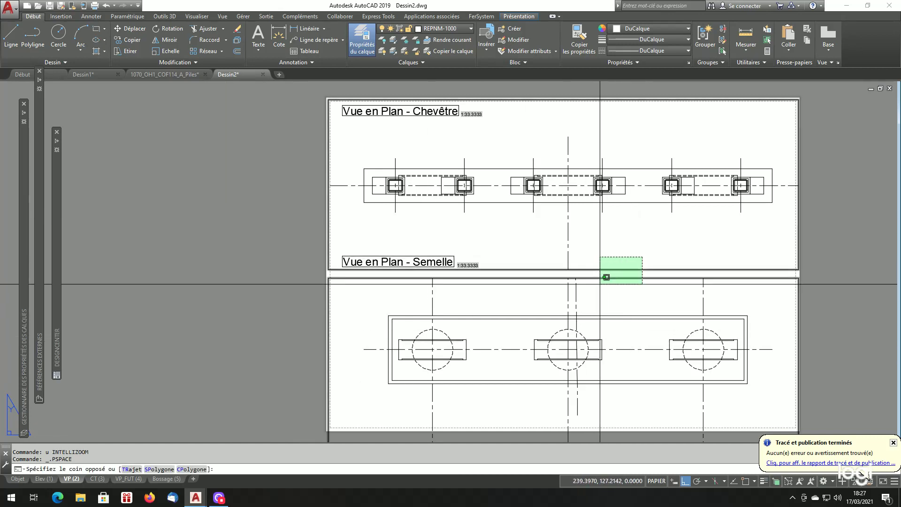
click(607, 281)
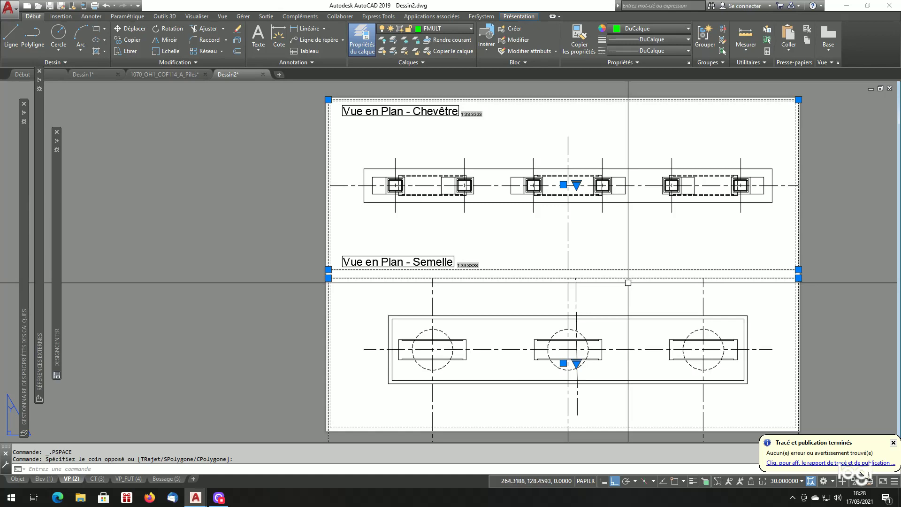
right_click(628, 282)
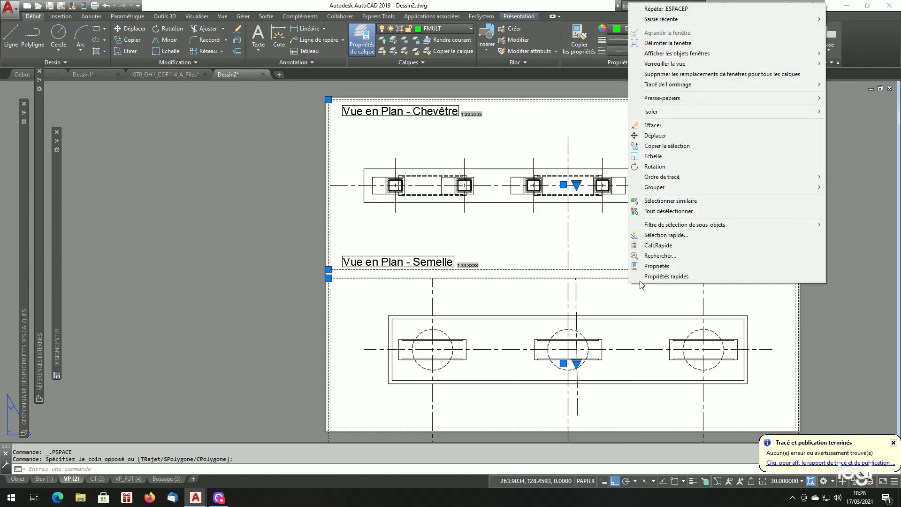
click(657, 266)
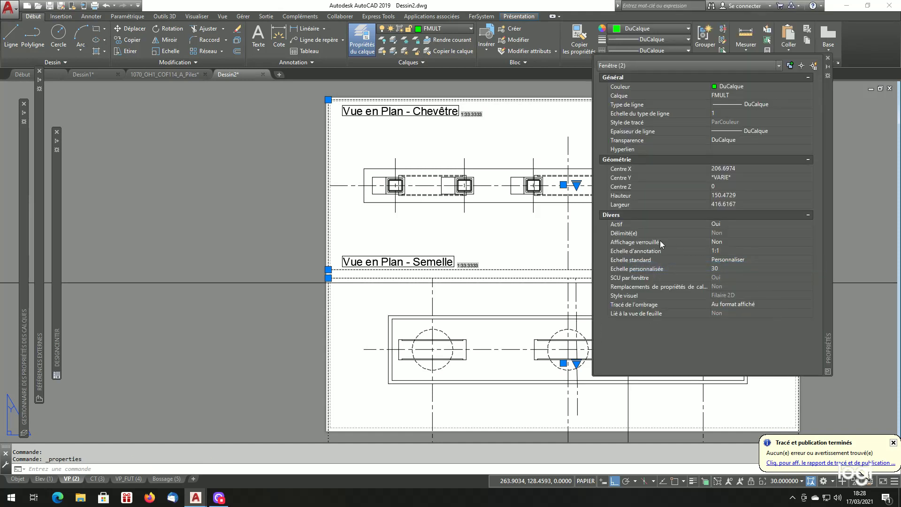
click(731, 242)
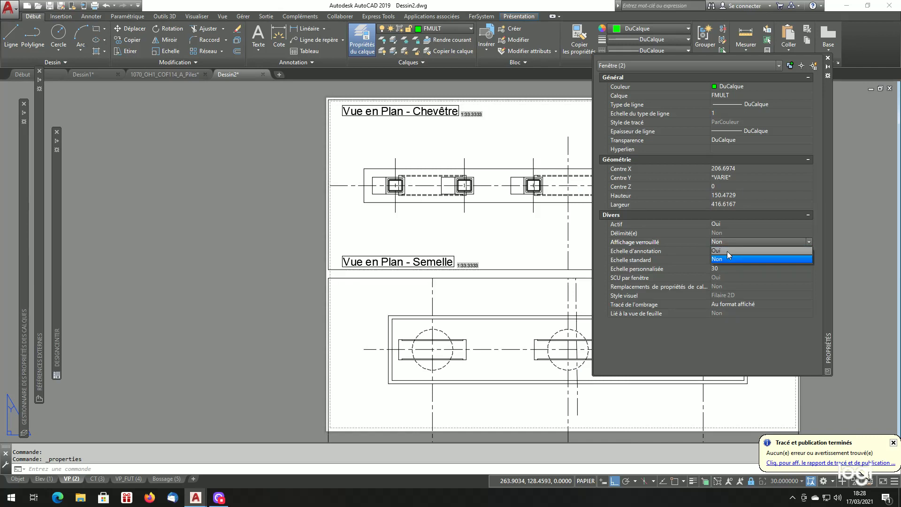
click(728, 251)
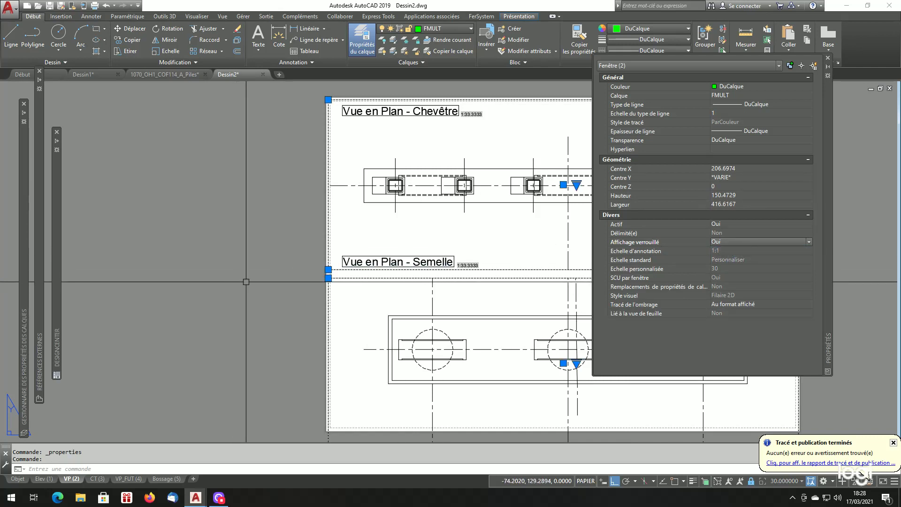
key(Escape)
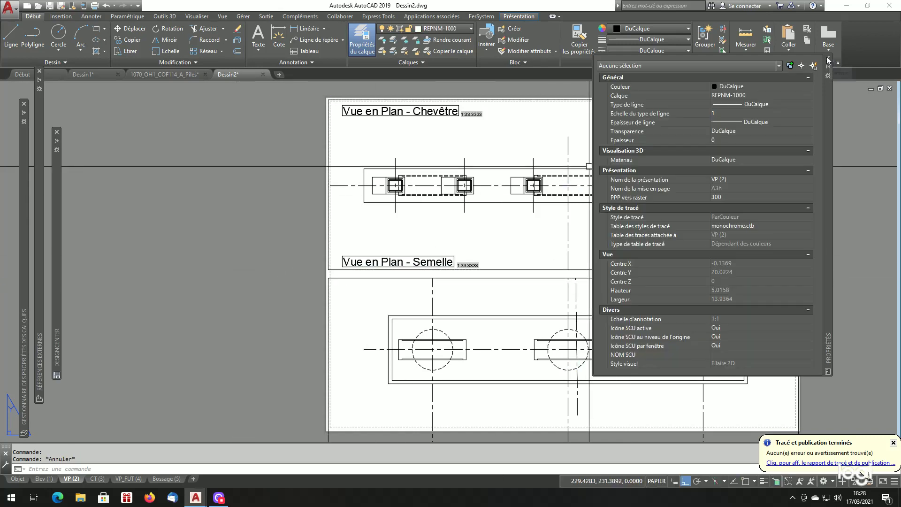
click(827, 58)
- Zoom in and out inside the upper plan viewport to check its display lock, and return to paper space
double_click(694, 140)
scroll(693, 139, up, 2)
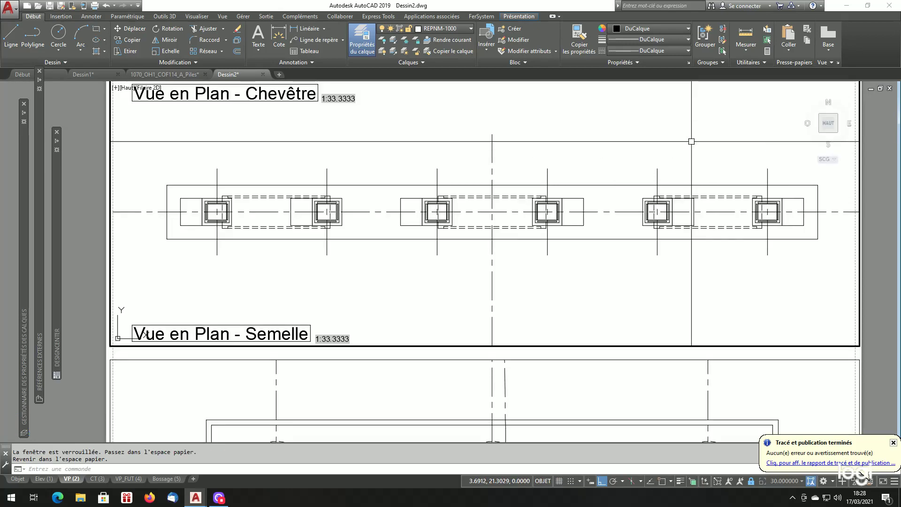
scroll(690, 142, down, 4)
scroll(688, 143, up, 5)
scroll(688, 142, down, 1)
scroll(688, 164, down, 1)
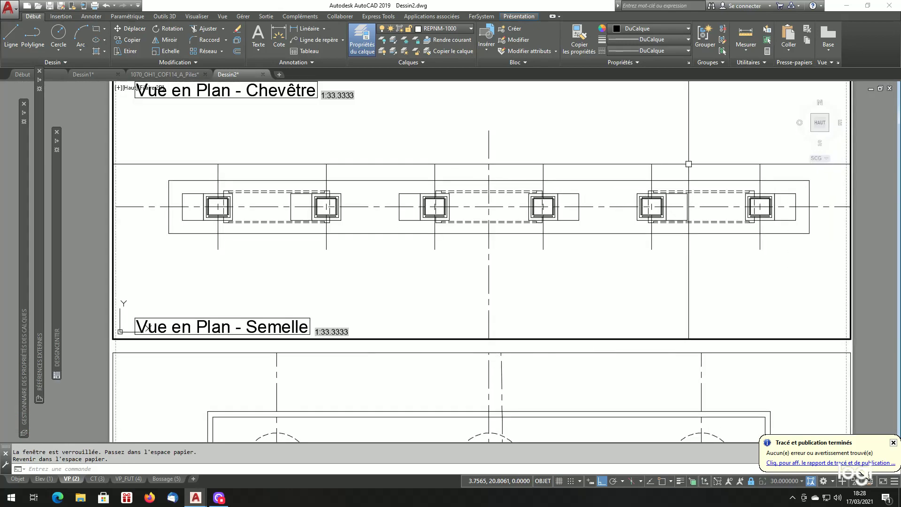
scroll(688, 164, down, 1)
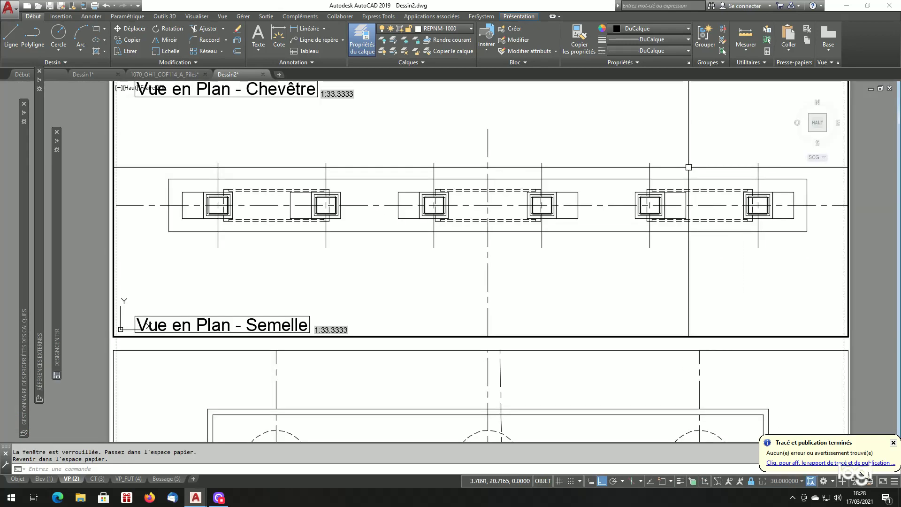
scroll(688, 165, down, 3)
scroll(689, 167, up, 3)
scroll(689, 167, down, 2)
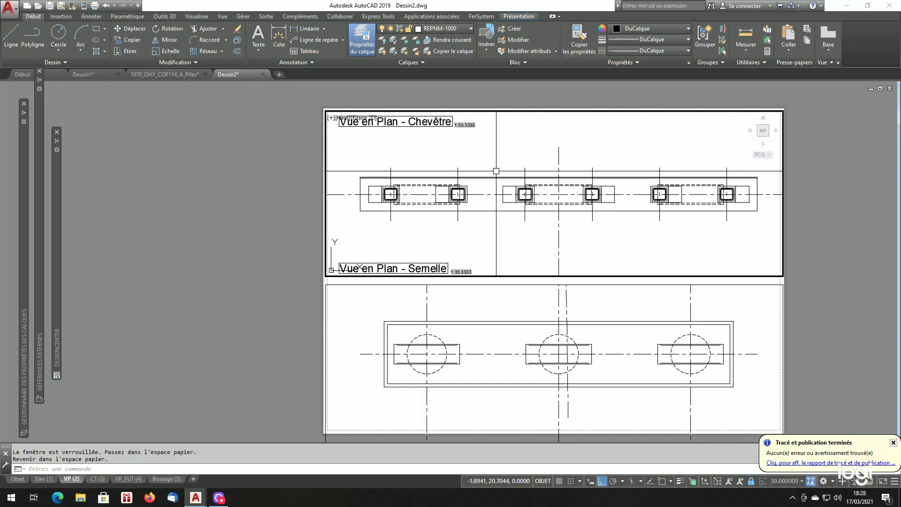
double_click(488, 96)
- Examine the two plan titles with their scale labels, and recheck the upper viewport's display lock before returning to paper space
scroll(431, 110, up, 2)
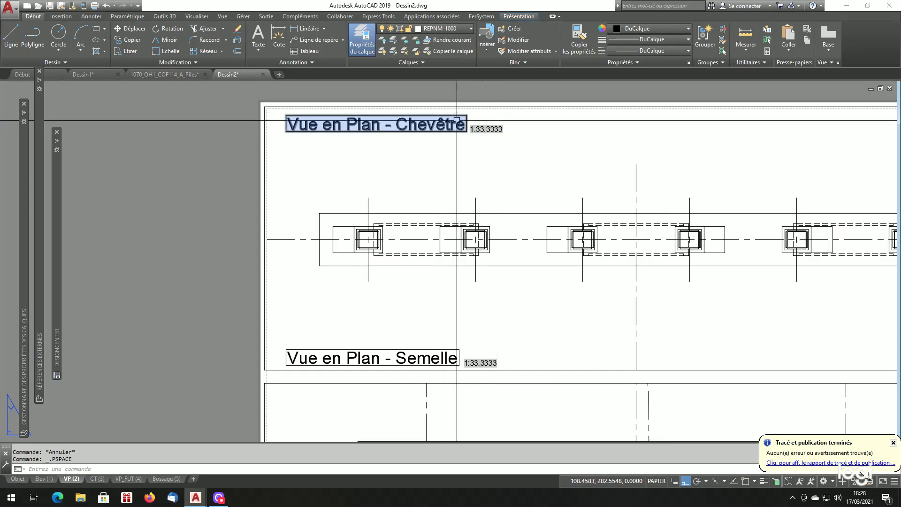
scroll(532, 175, down, 2)
scroll(521, 155, up, 2)
scroll(521, 154, down, 2)
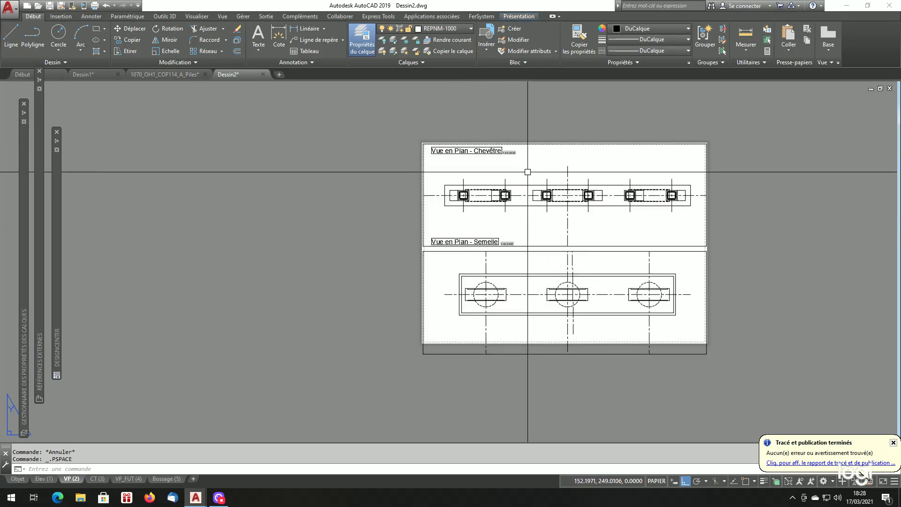
scroll(579, 209, up, 4)
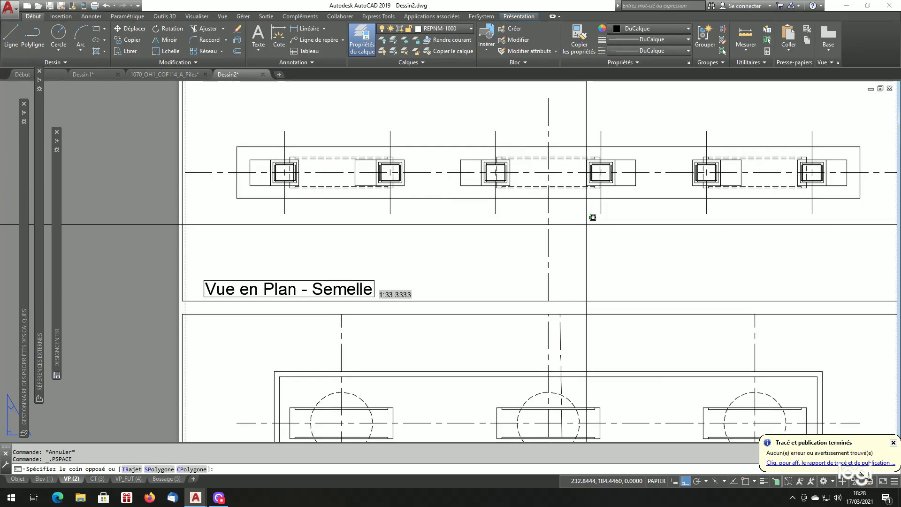
middle_drag(593, 230, 573, 239)
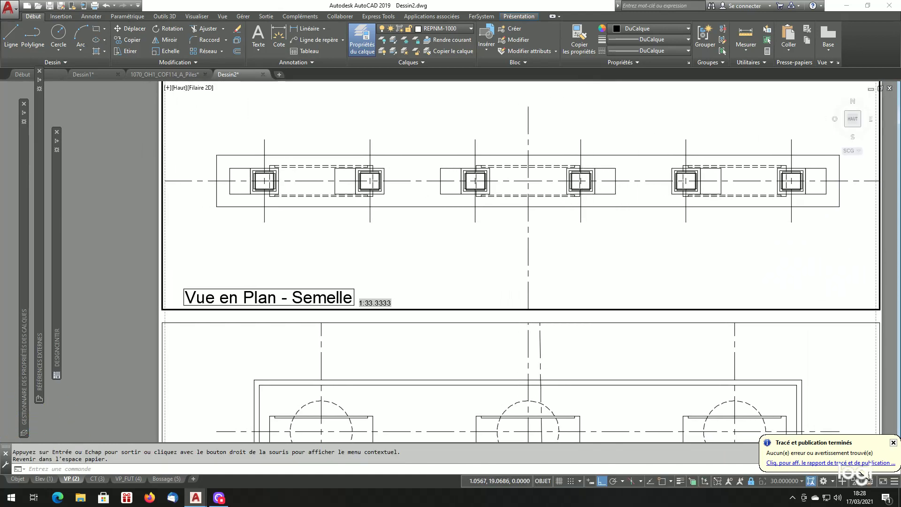
scroll(587, 230, down, 2)
key(Escape)
double_click(252, 242)
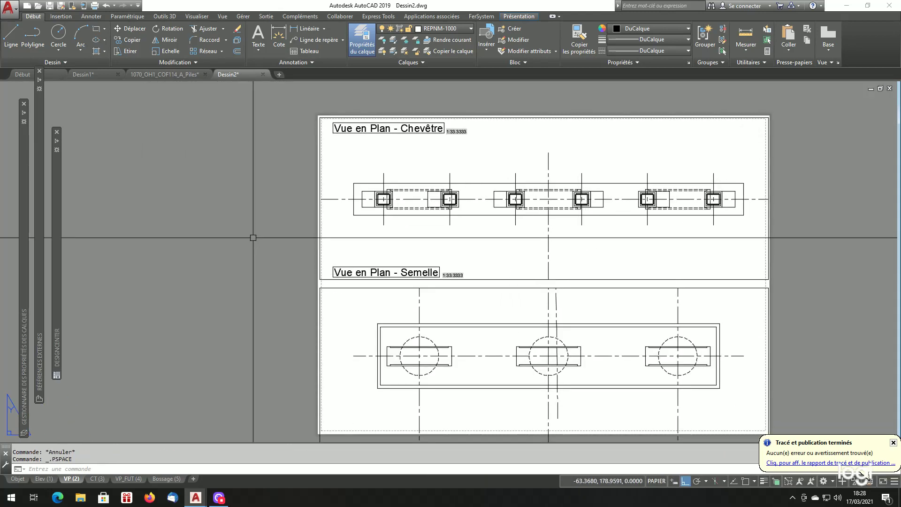
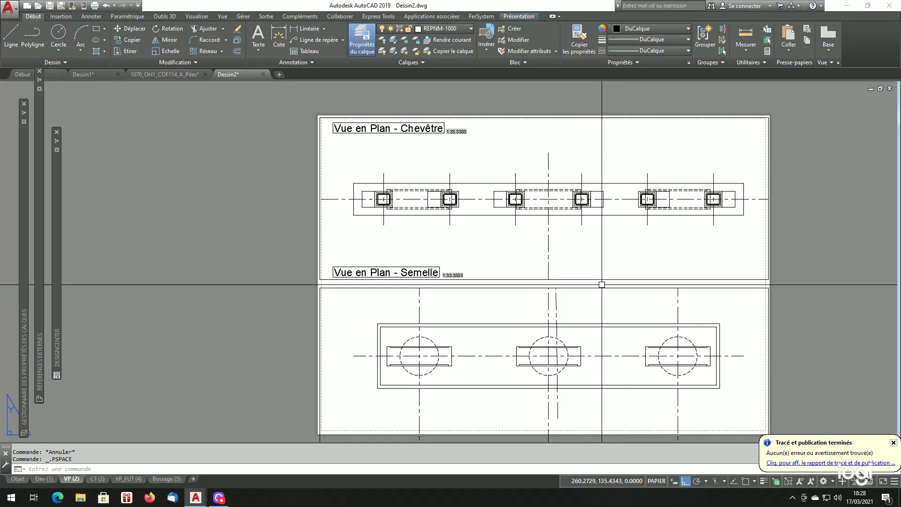
- On the CT (3) layout, start a TEXTE 70 paper-space text with CTX near the sheet's upper-left corner, unrotated
click(48, 481)
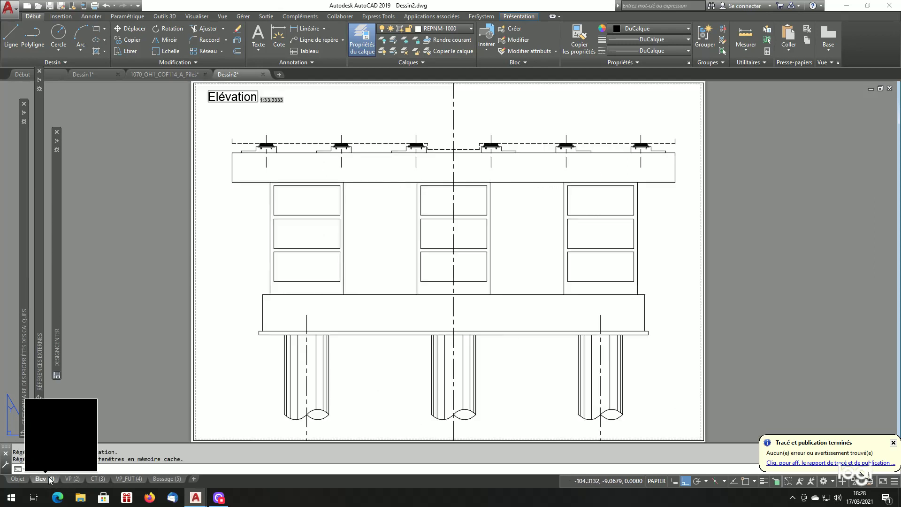
click(97, 478)
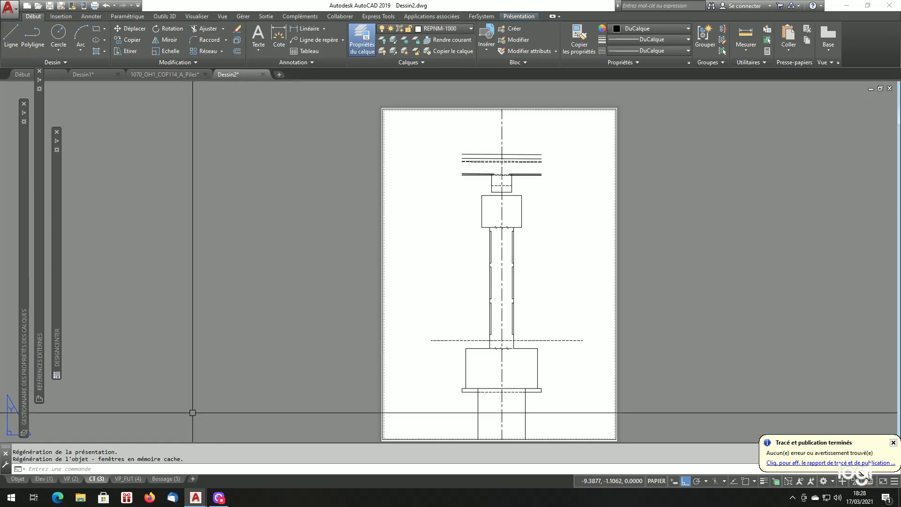
scroll(408, 131, up, 4)
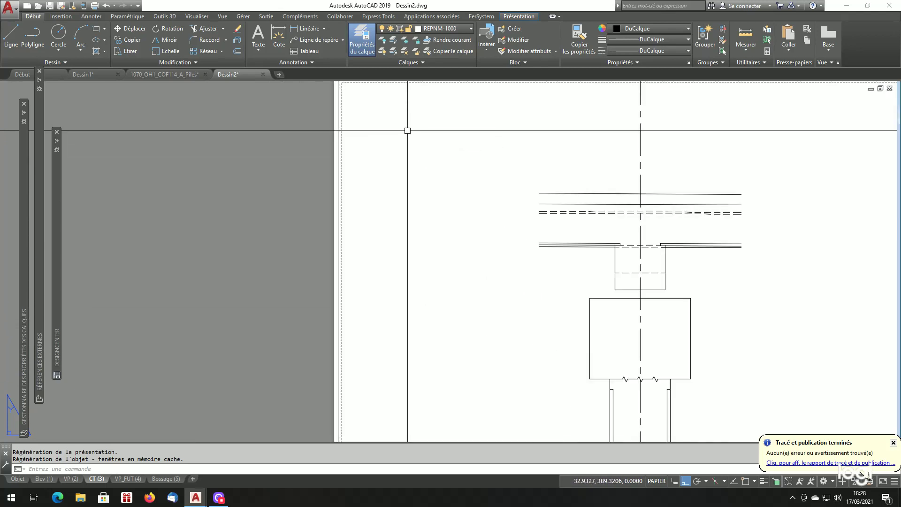
text(ctx)
key(Return)
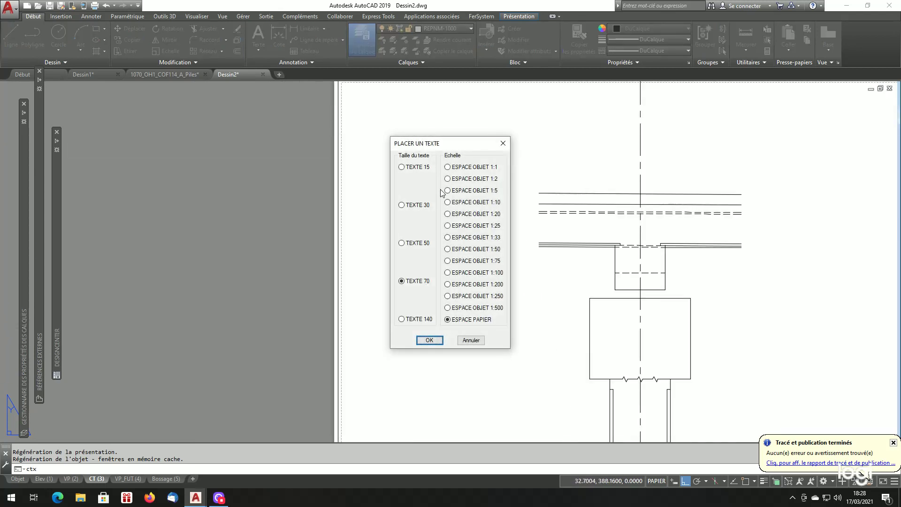
click(430, 340)
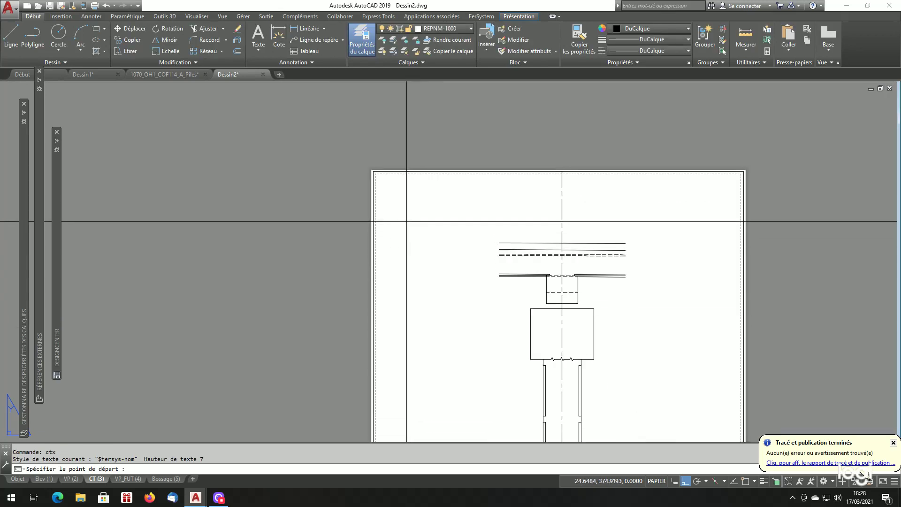
click(347, 114)
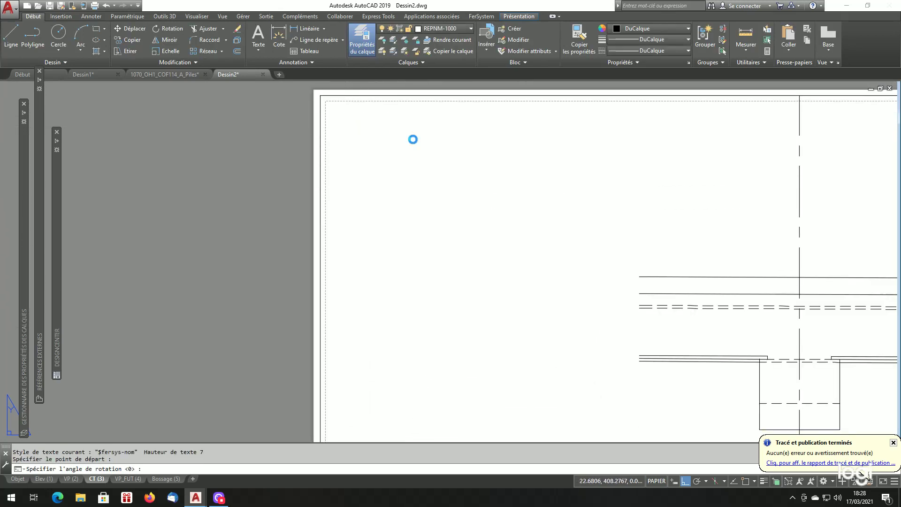
key(Return)
- Write the section title "Coupe Transversale Type" and finish the text
text(Coupe)
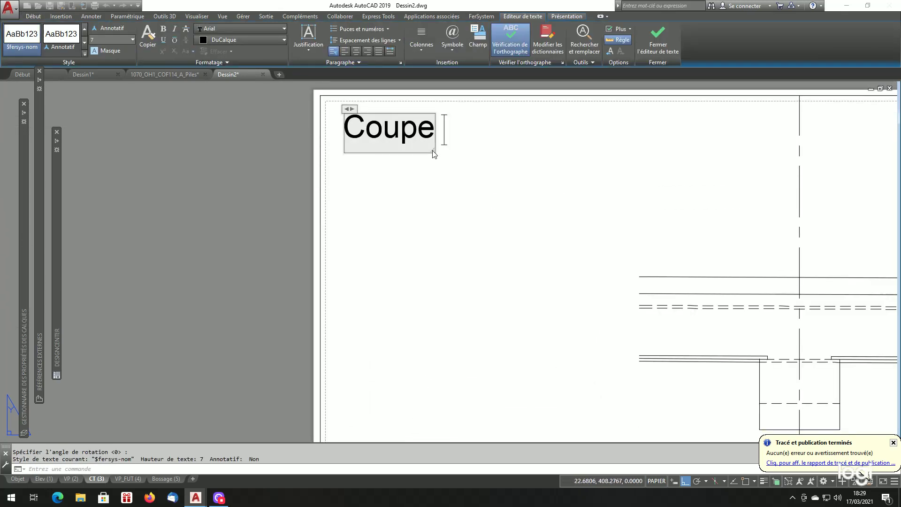
text( transversa)
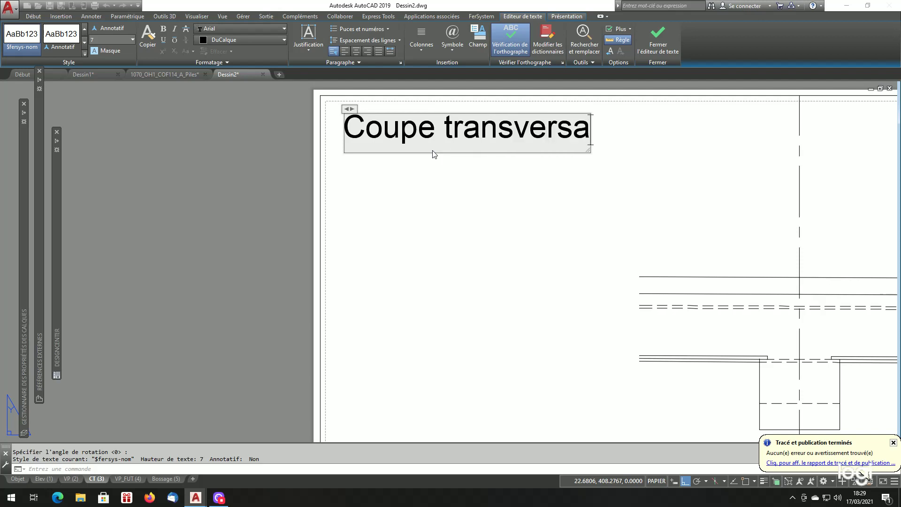
text(le Type)
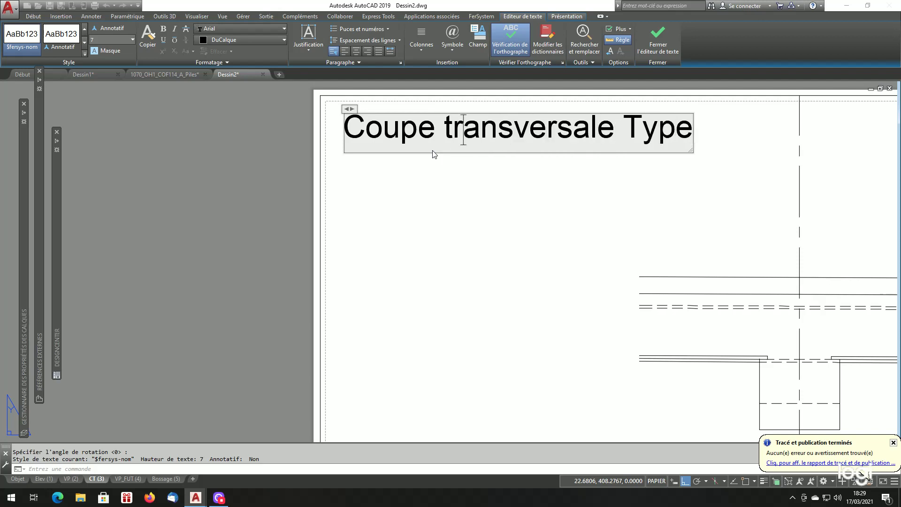
key(ctrl+Left)
key(ctrl+Left)
key(Delete)
text(T)
click(434, 154)
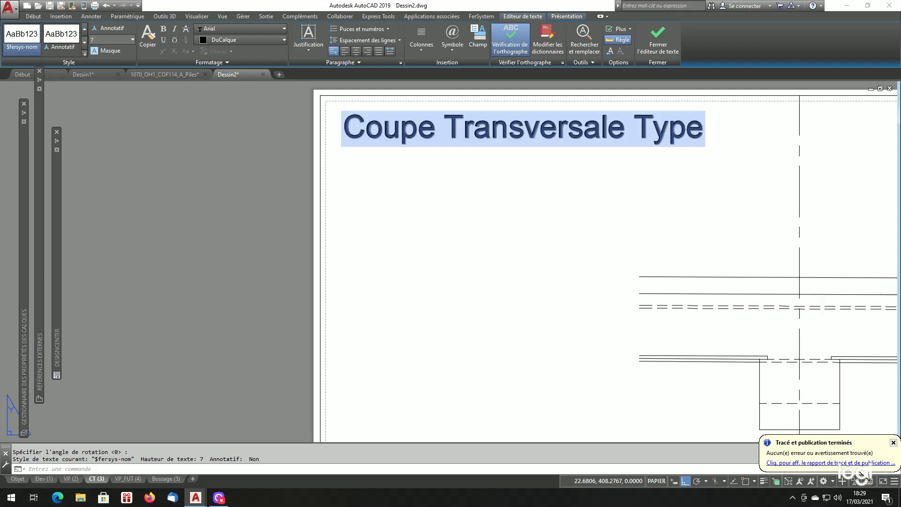
- Frame the "Coupe Transversale Type" title by setting its Encadrement du texte property to Oui
scroll(476, 173, down, 3)
click(577, 124)
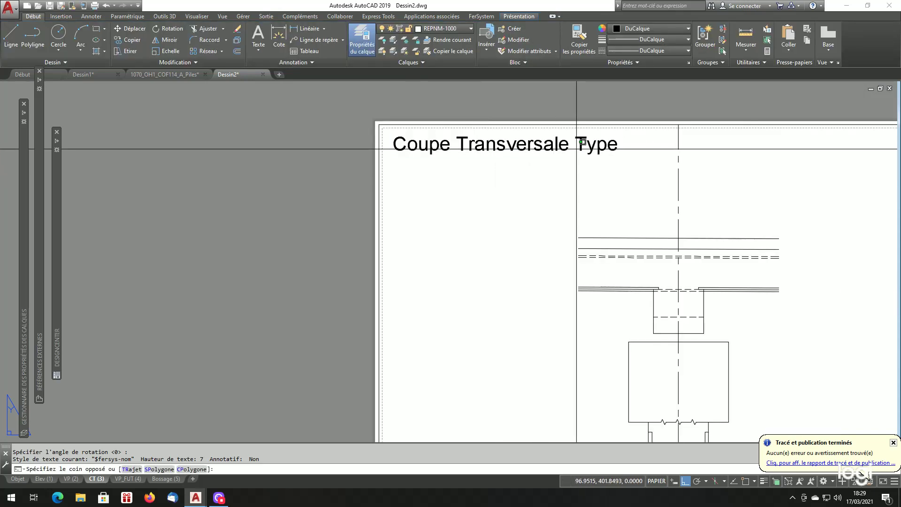
right_click(553, 149)
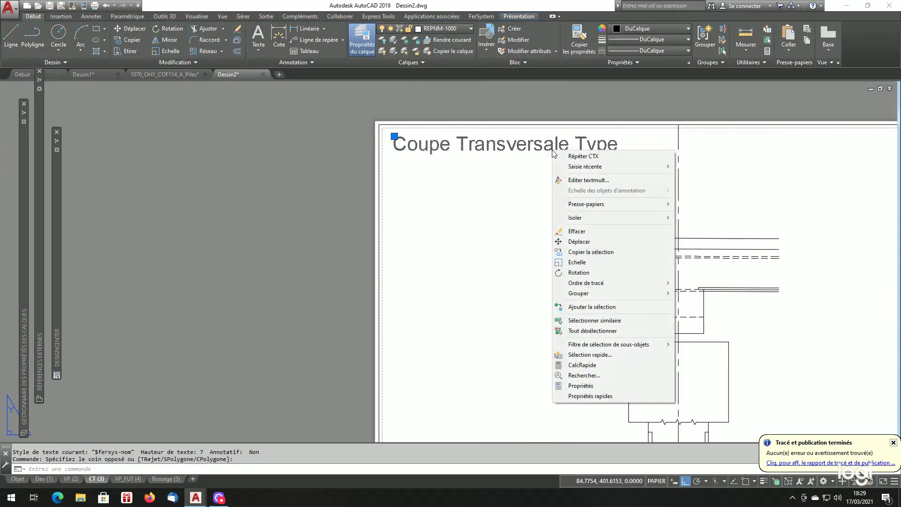
click(599, 387)
click(730, 315)
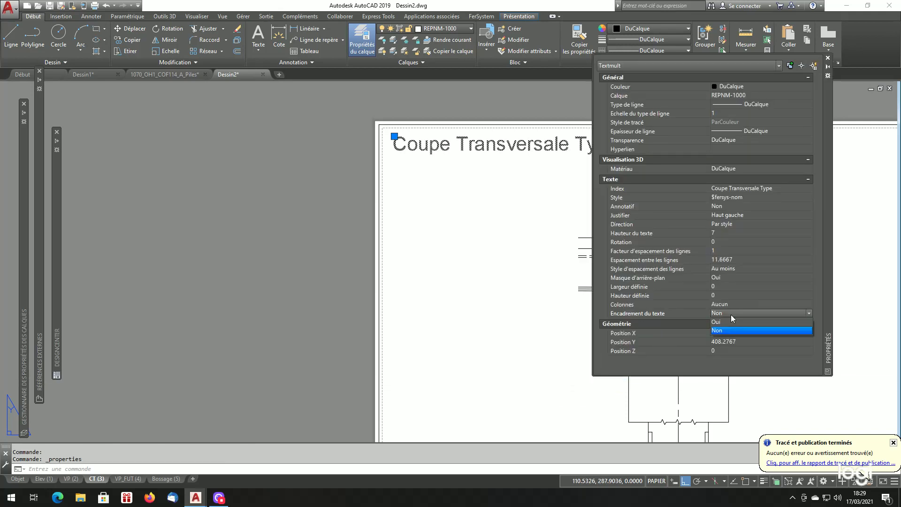
click(722, 322)
click(828, 58)
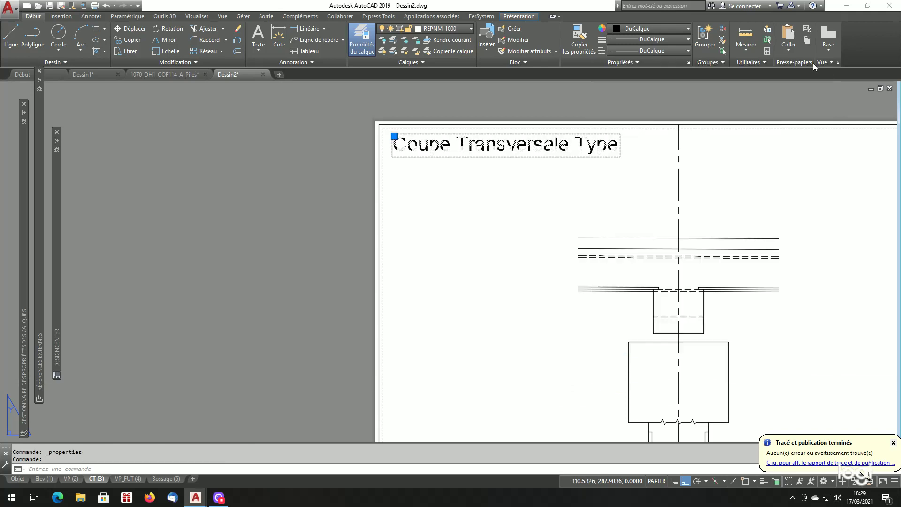
key(Escape)
- Insert the viewport's scale label with TXTECH at the lower-right corner of the "Coupe Transversale Type" frame
scroll(539, 201, down, 1)
scroll(539, 202, up, 3)
scroll(538, 207, up, 2)
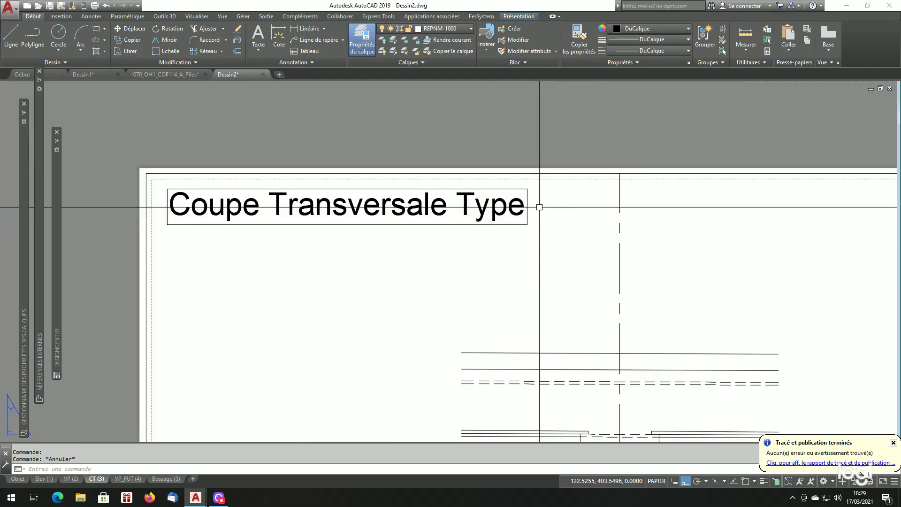
text(txtech)
key(Return)
click(543, 174)
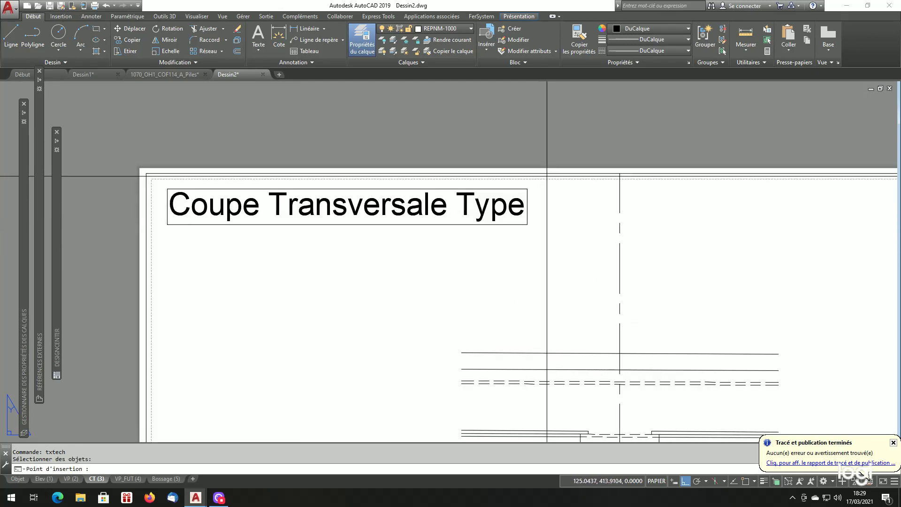
click(528, 224)
- Examine the scale label beside the "Coupe Transversale Type" title and fit the whole CT (3) layout in view
scroll(362, 260, down, 4)
scroll(361, 260, down, 1)
scroll(409, 288, up, 1)
scroll(402, 185, up, 2)
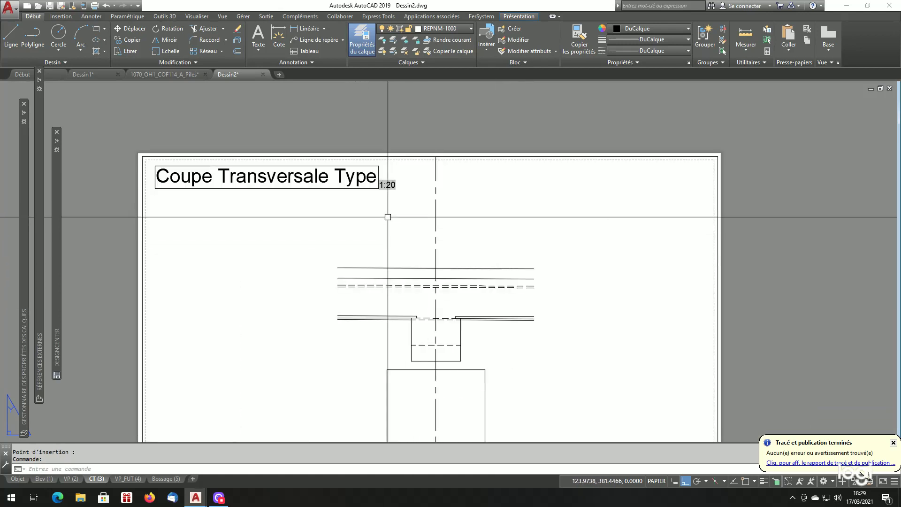
scroll(404, 183, down, 2)
scroll(412, 242, down, 2)
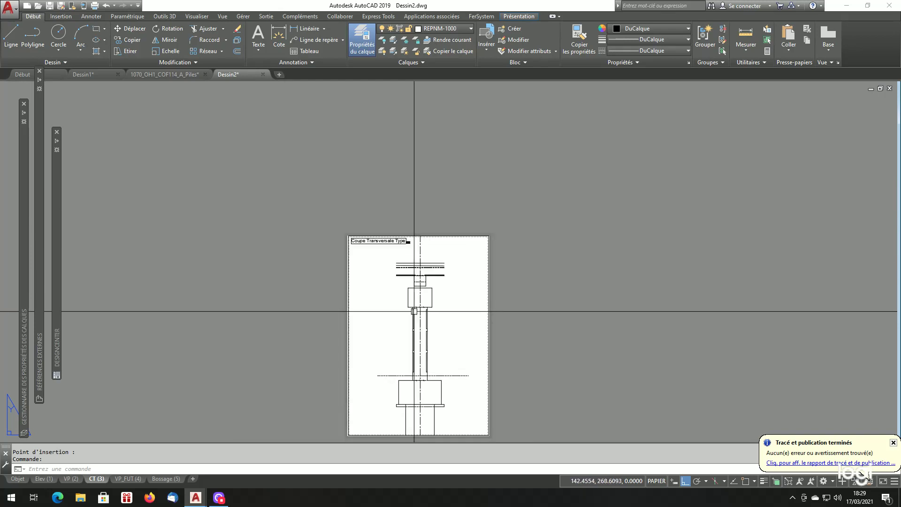
scroll(403, 331, up, 1)
text(z)
key(Return)
text(et)
key(Return)
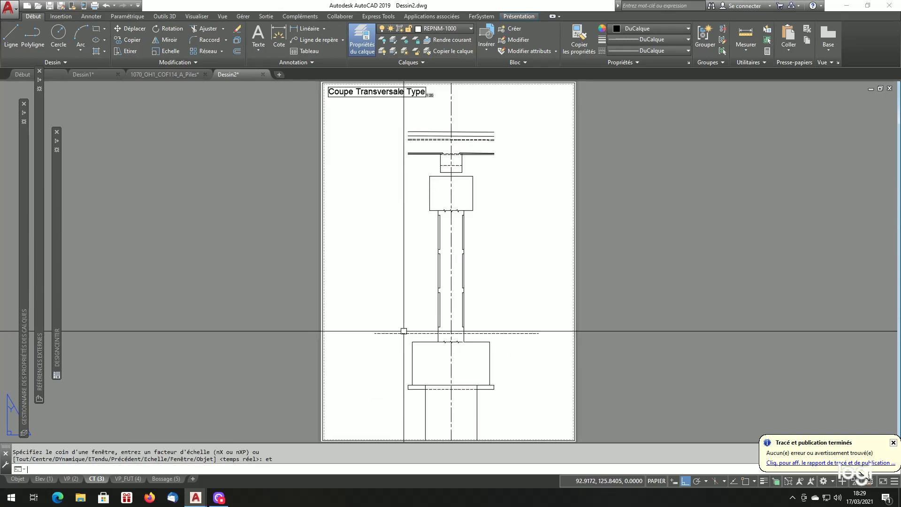
- On the VP_FUT (4) layout, place the TEXTE 70 paper-space title "Vue en Plan - Fût" in the sheet's upper-left corner with CTX
click(128, 478)
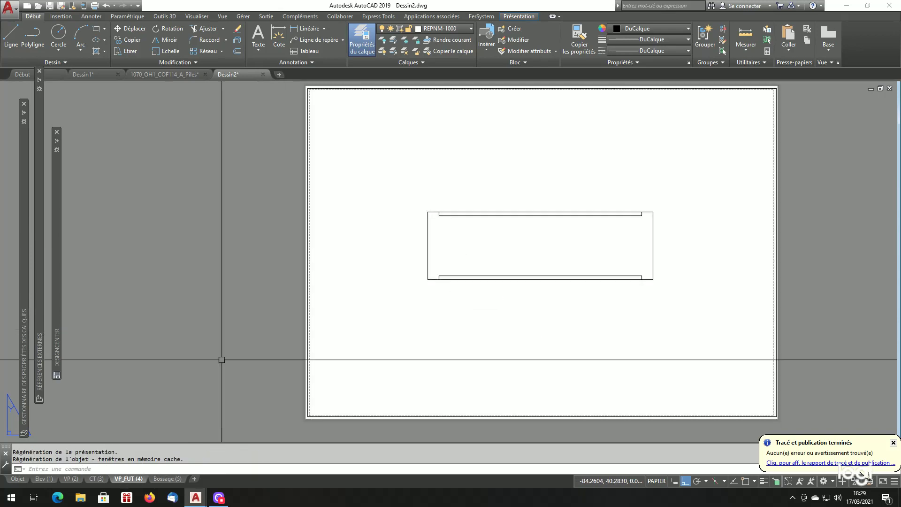
text(ctx)
key(Return)
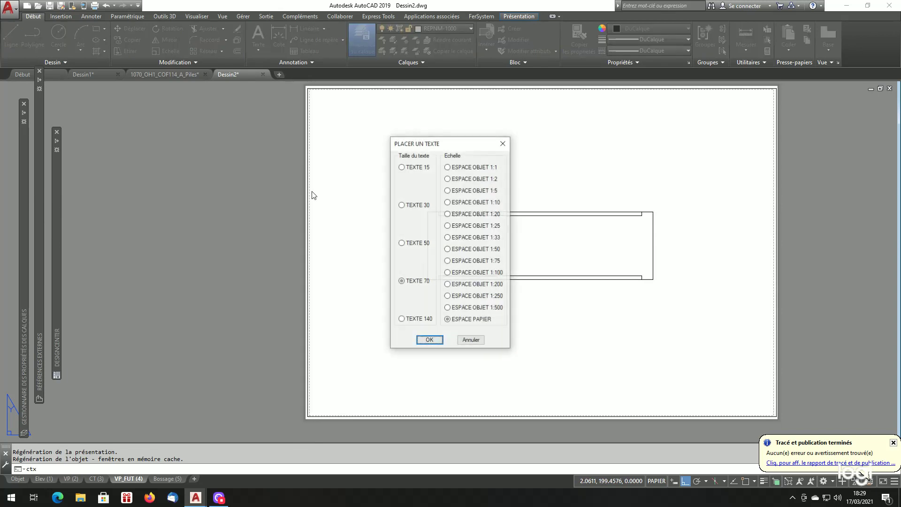
click(435, 340)
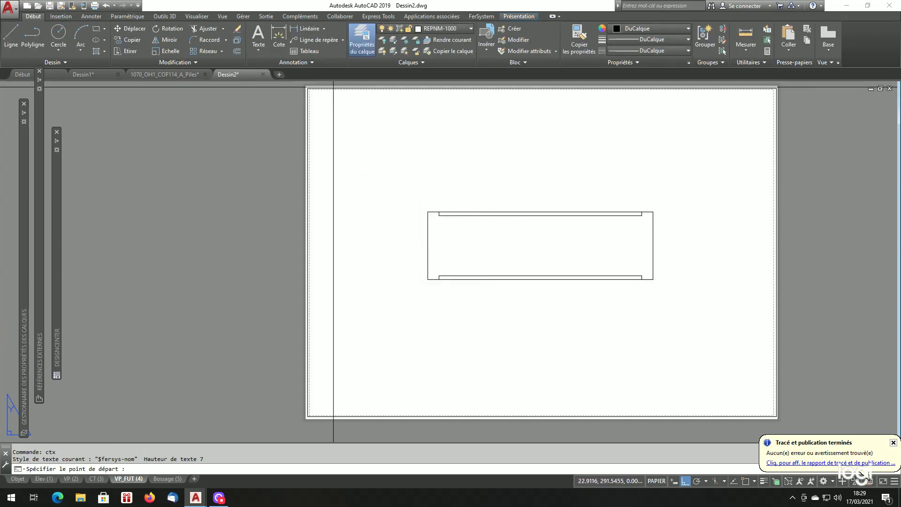
click(316, 96)
click(362, 123)
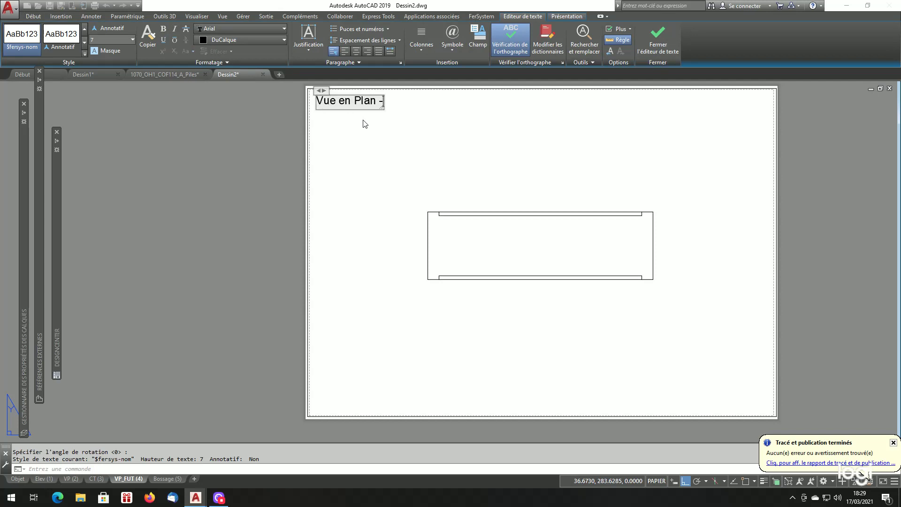
text(Vue en Plan - Fût)
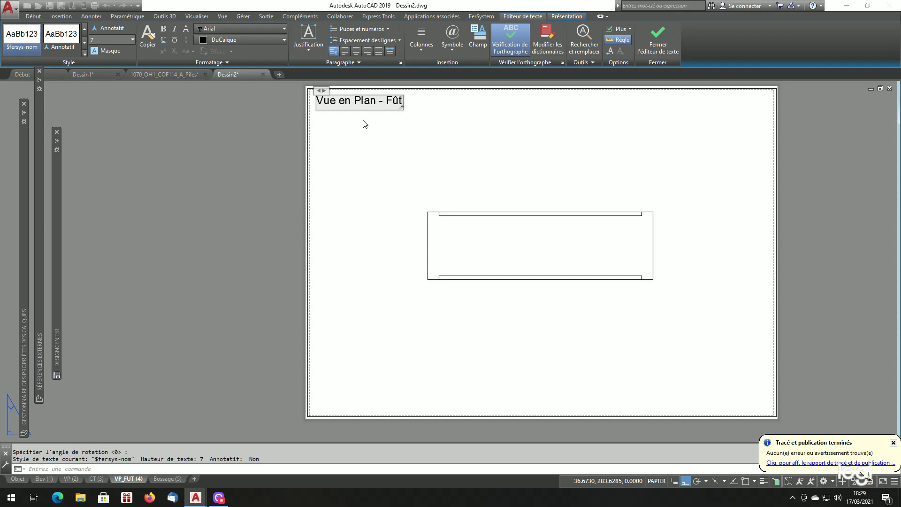
click(365, 124)
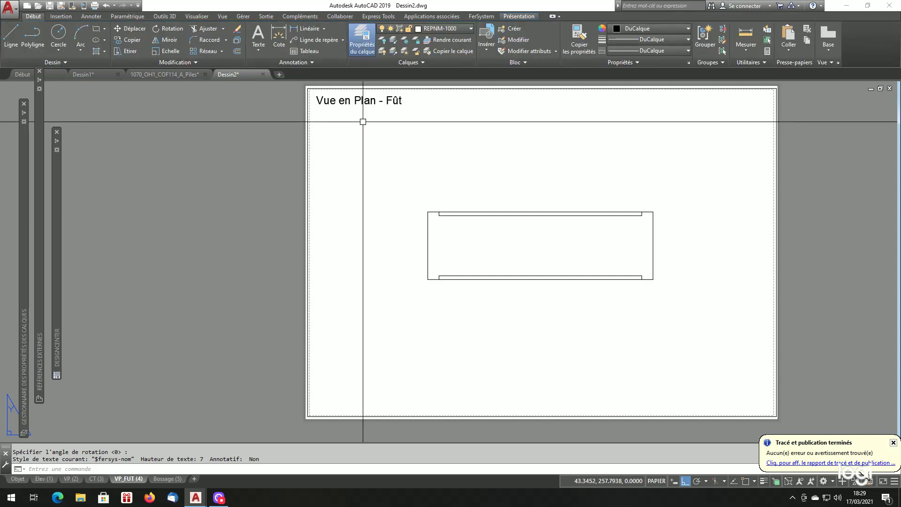
- Frame the "Vue en Plan - Fût" title by setting its Encadrement du texte property to Oui
click(374, 103)
right_click(374, 104)
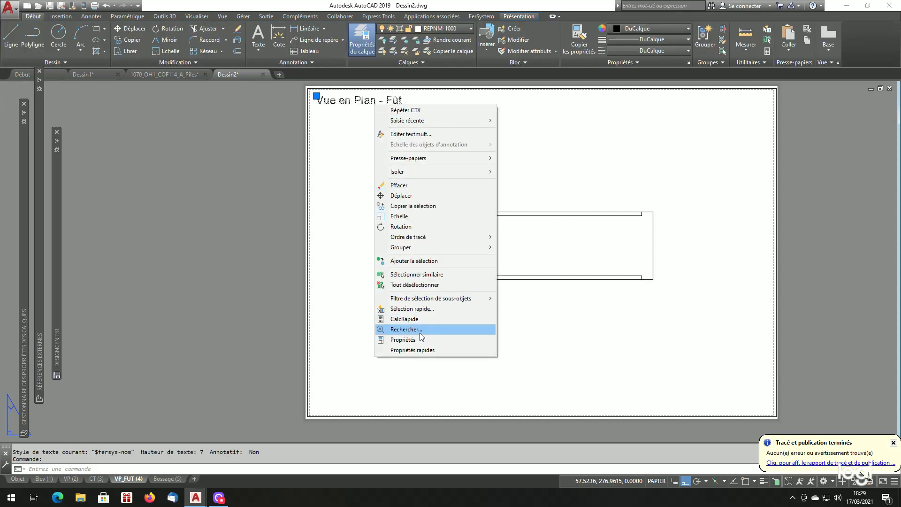
click(403, 339)
click(755, 313)
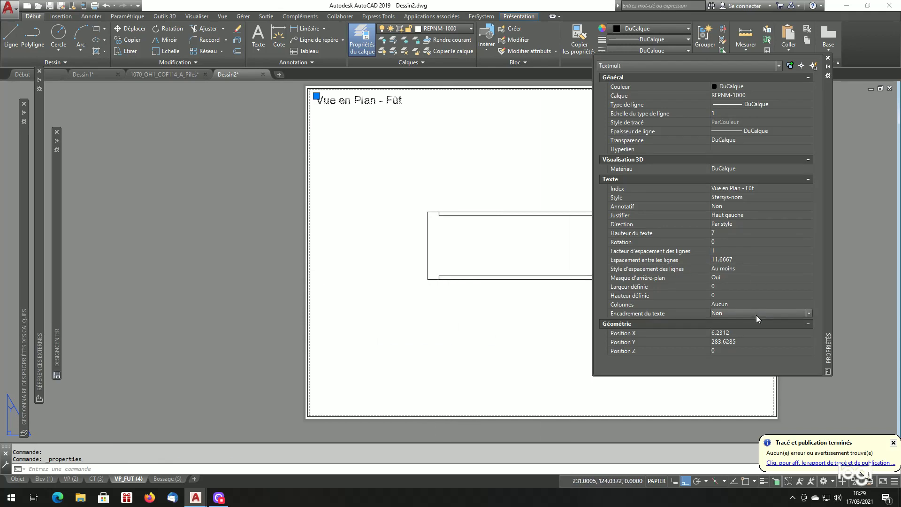
click(756, 313)
click(727, 321)
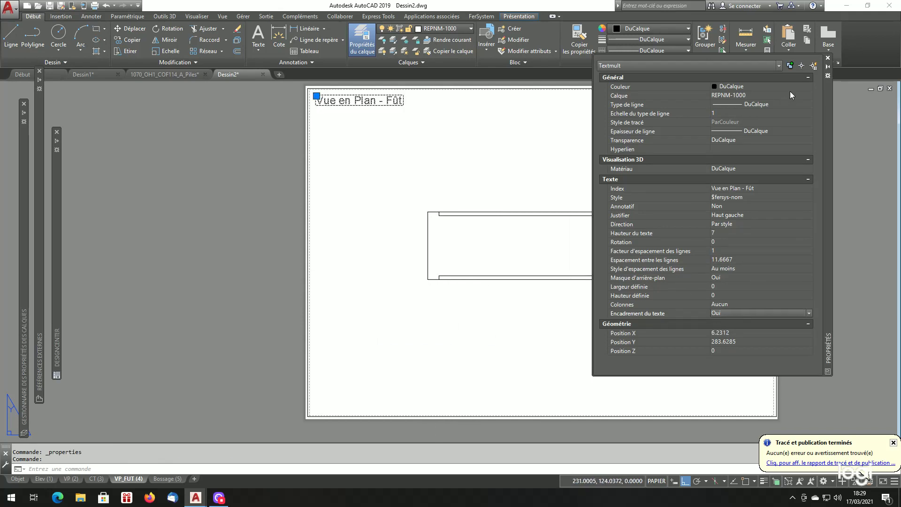
click(827, 58)
key(Escape)
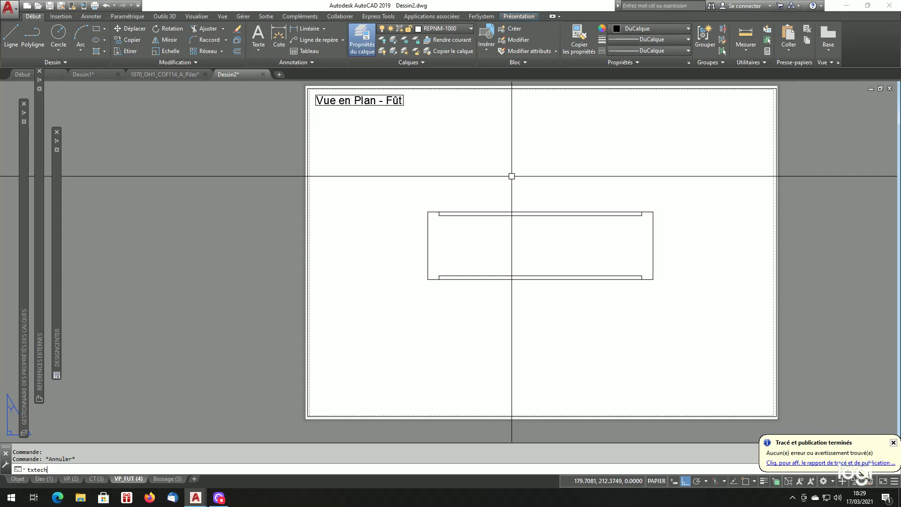
- Insert the viewport's scale label with TXTECH at the lower-right corner of the "Vue en Plan - Fût" frame
key(Return)
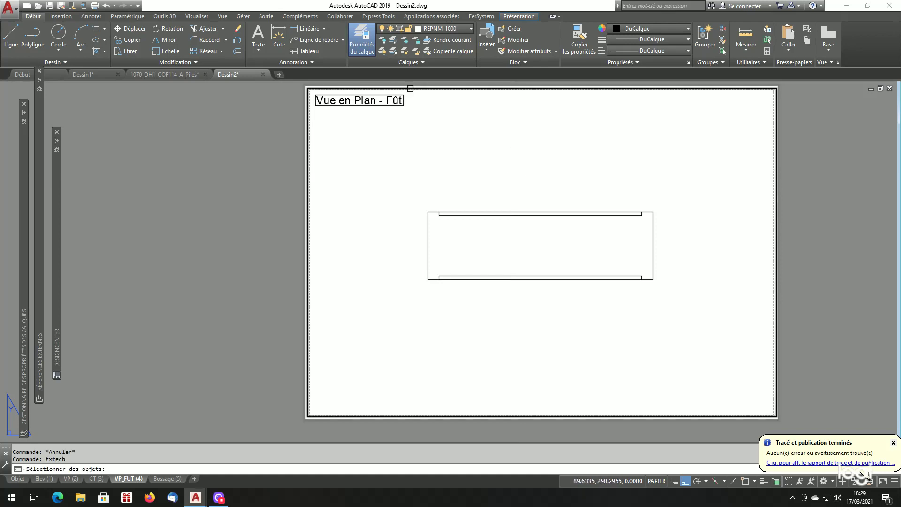
click(410, 88)
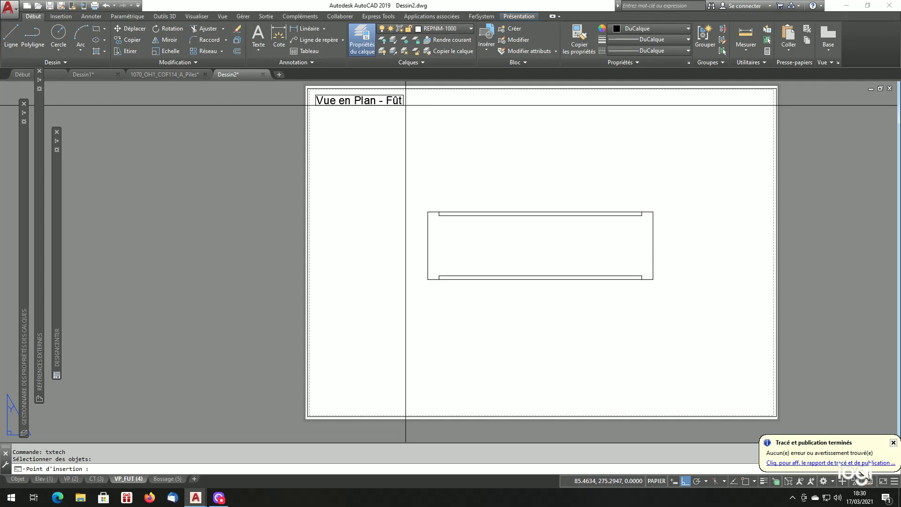
click(405, 105)
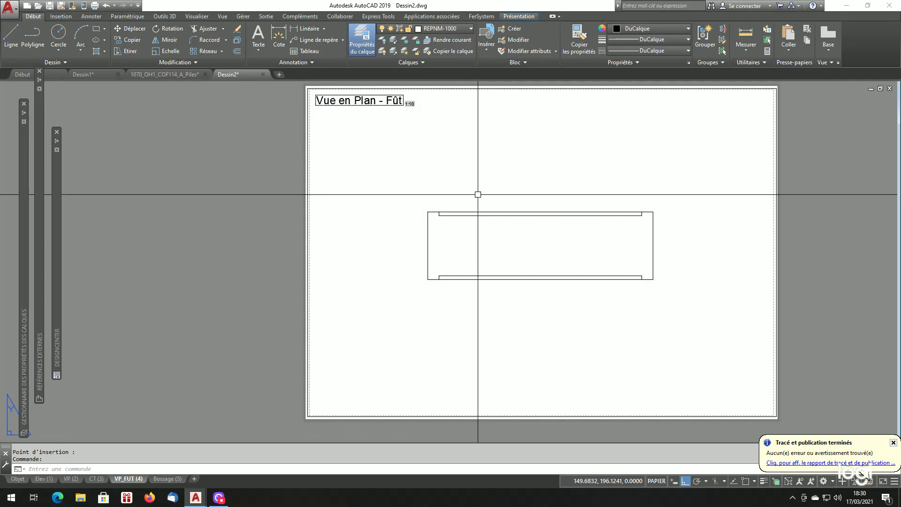
- On the Bossage (5) layout, place the TEXTE 70 paper-space title "Détail Bossage" in the sheet's upper-left corner with CTX
click(166, 478)
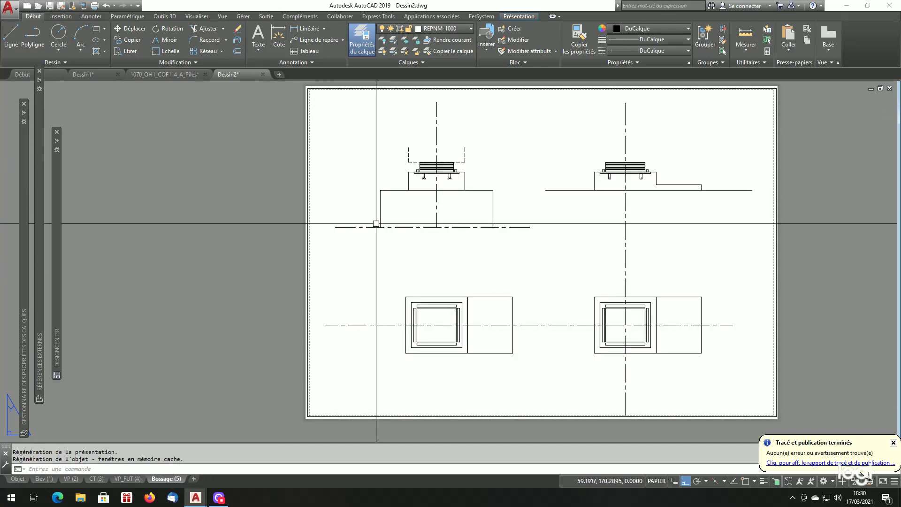
text(ctx)
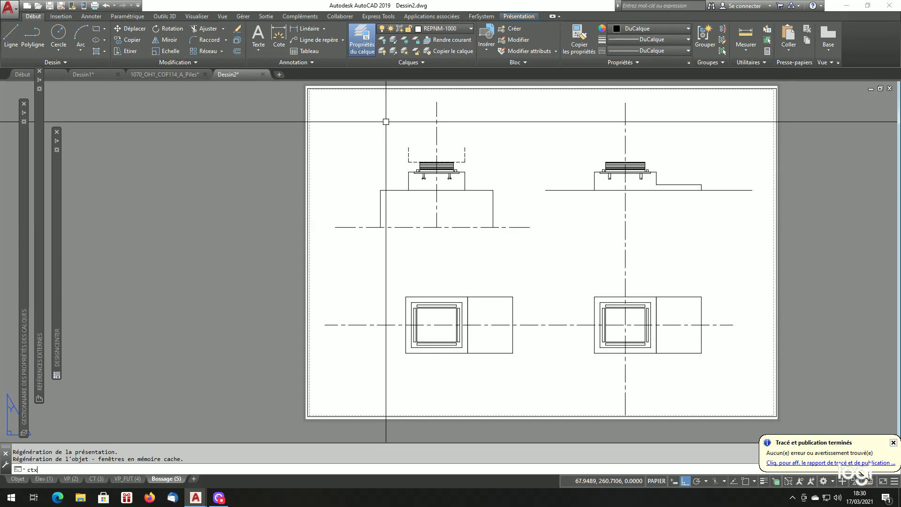
key(Return)
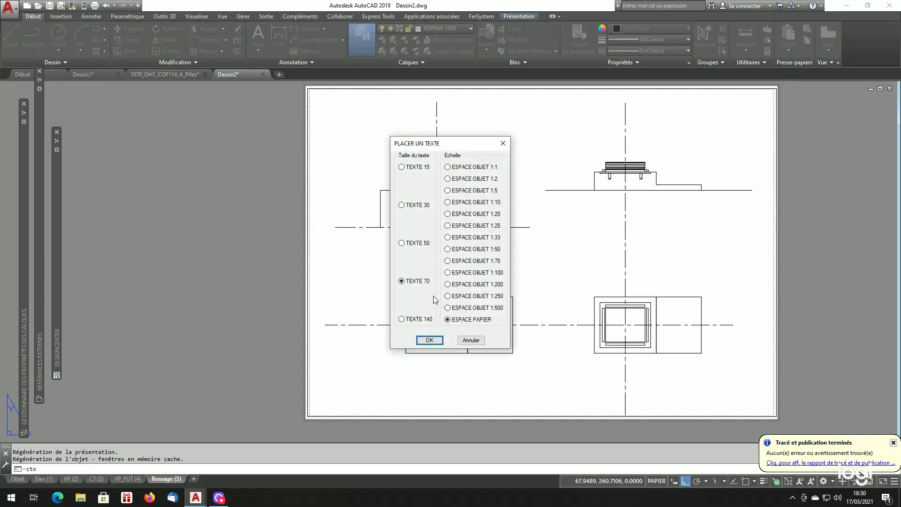
click(429, 340)
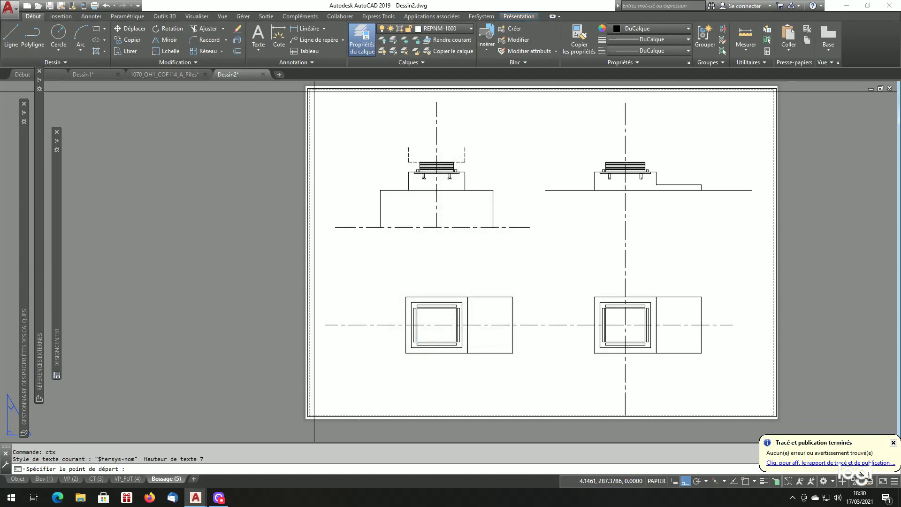
click(314, 107)
key(Return)
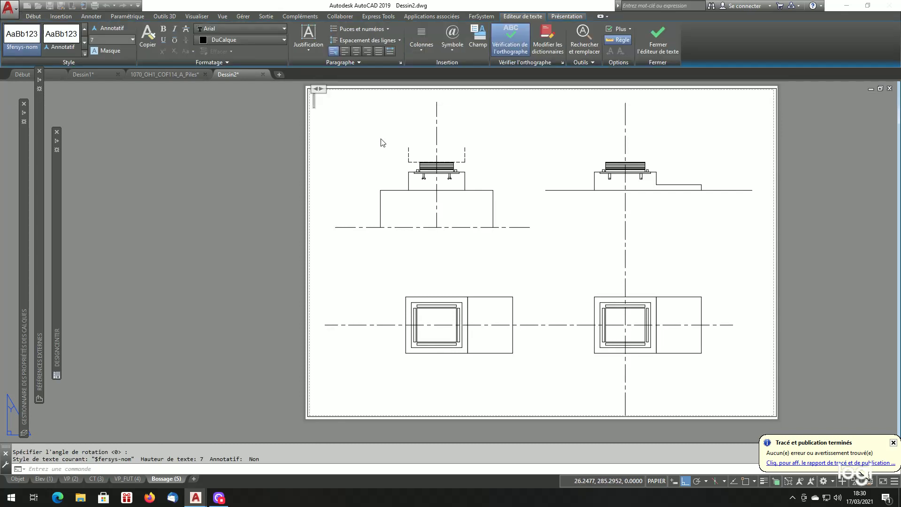
text(Détail)
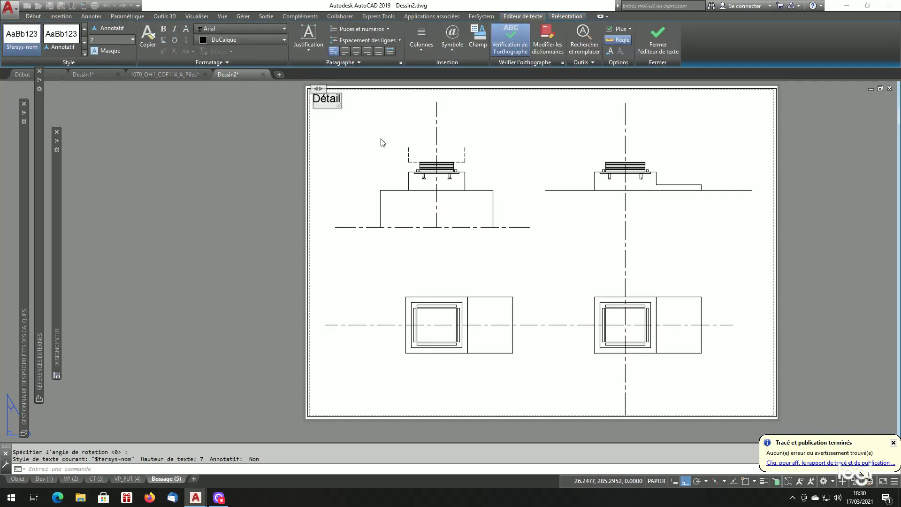
text( Bossage)
click(382, 142)
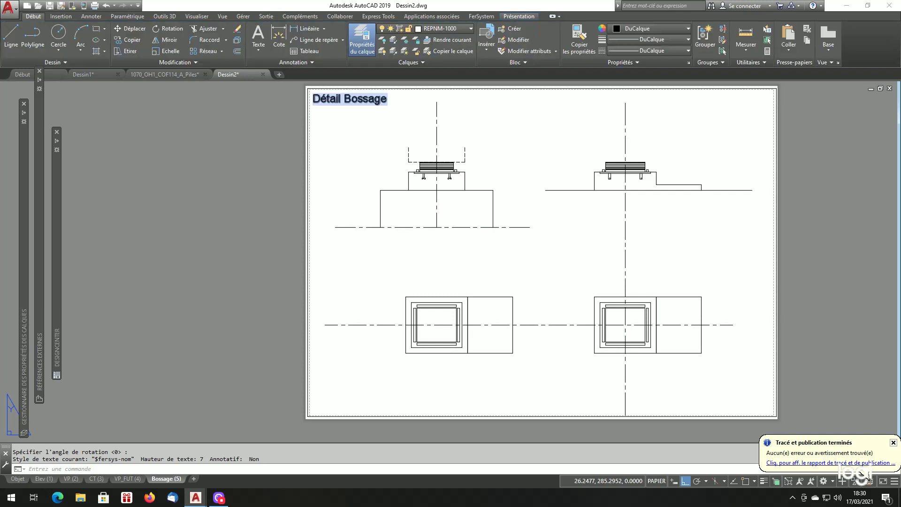
- Frame the "Détail Bossage" title by setting its Encadrement du texte property to Oui
click(352, 100)
right_click(352, 103)
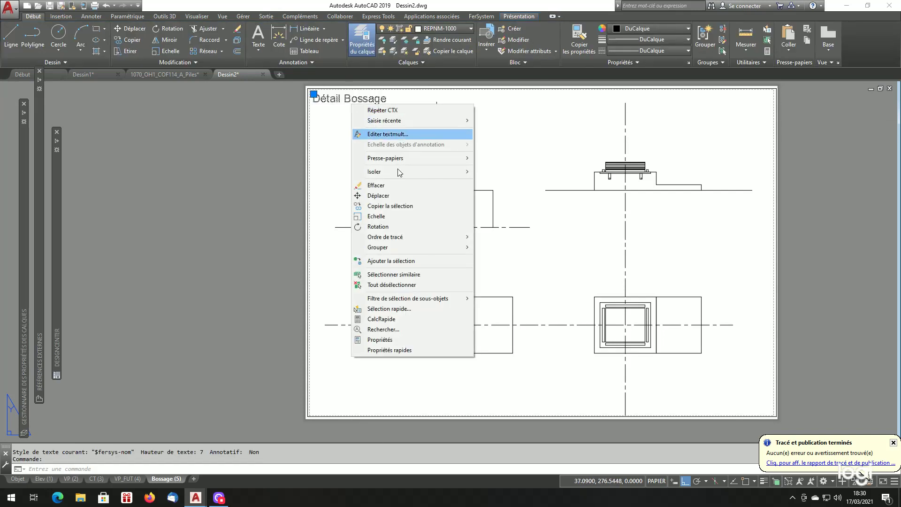
click(399, 339)
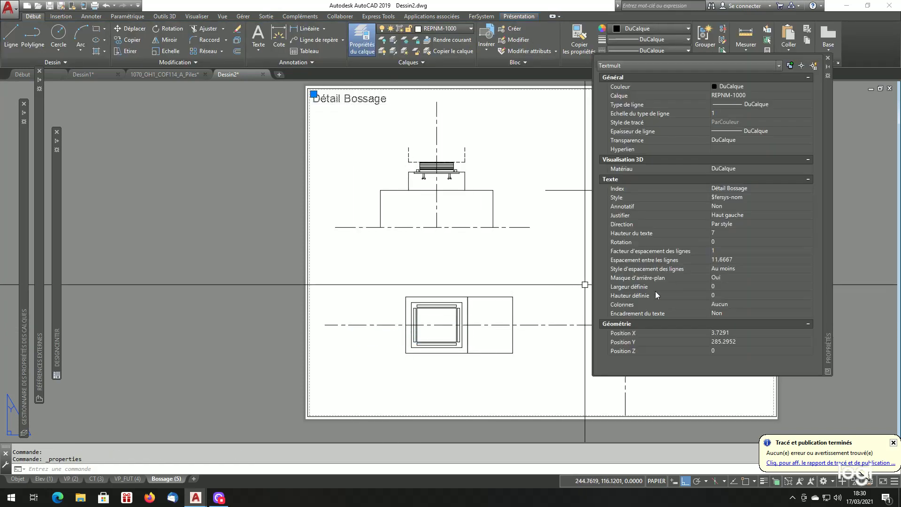
click(723, 314)
click(725, 326)
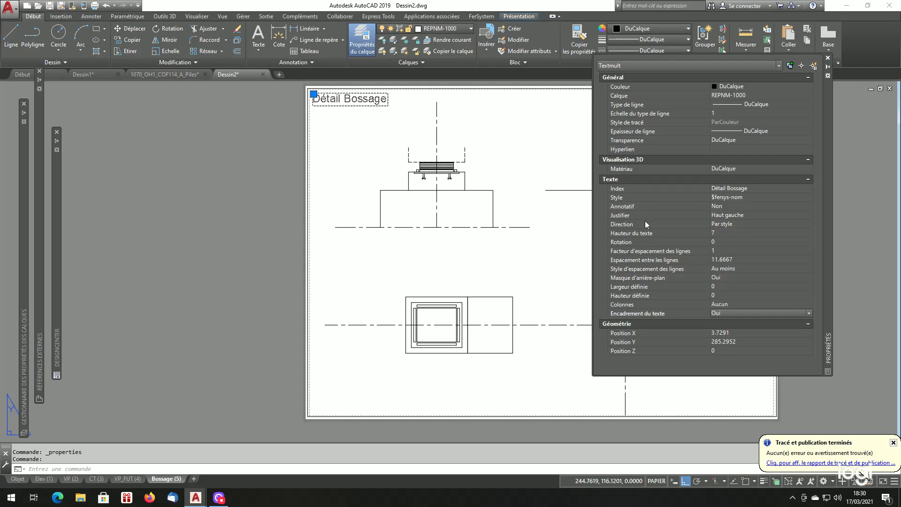
click(828, 62)
key(Escape)
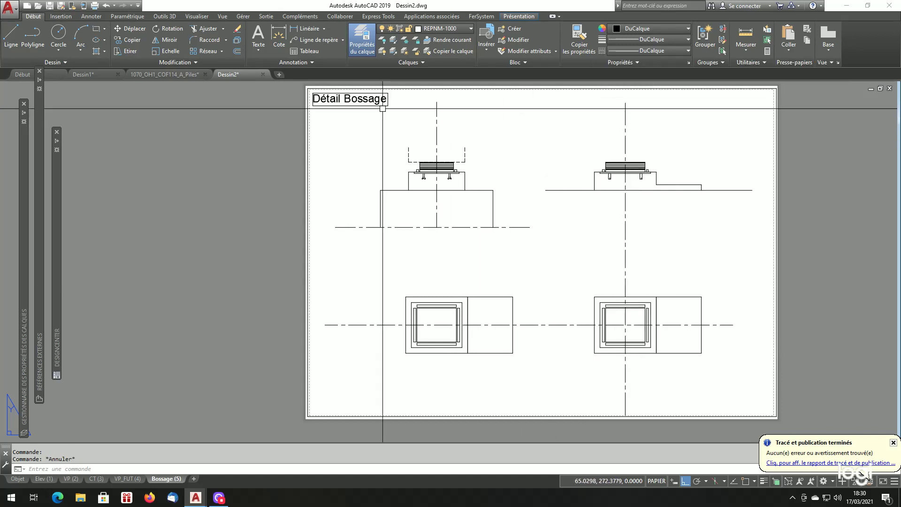
- Insert the viewport's scale label with TXTECH at the lower-right corner of the "Détail Bossage" frame
text(txtech)
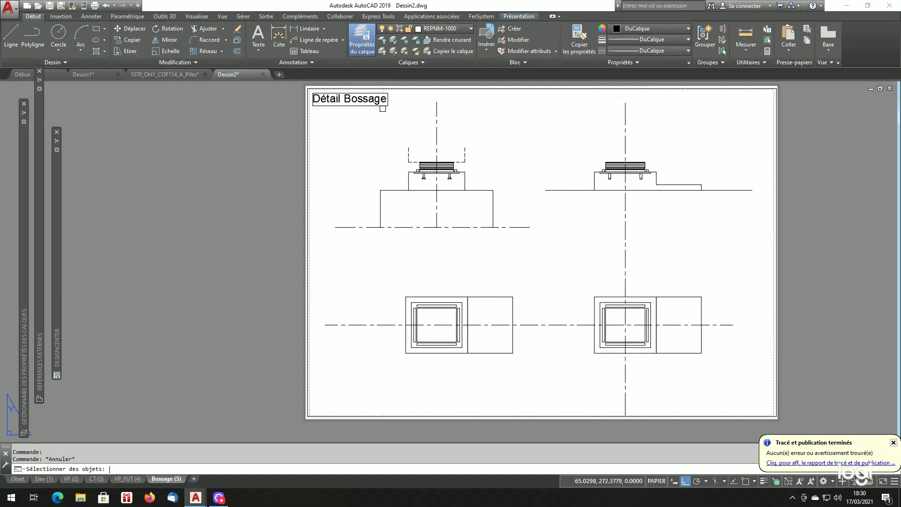
key(Return)
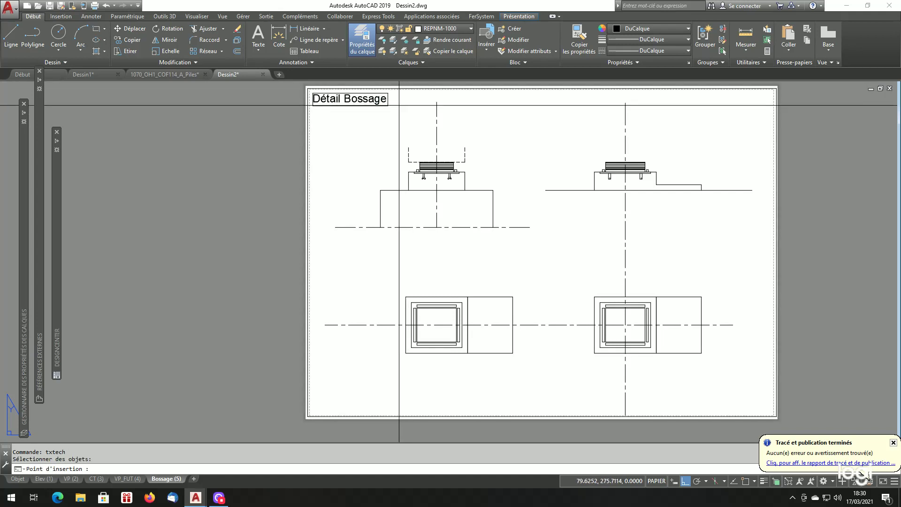
click(390, 101)
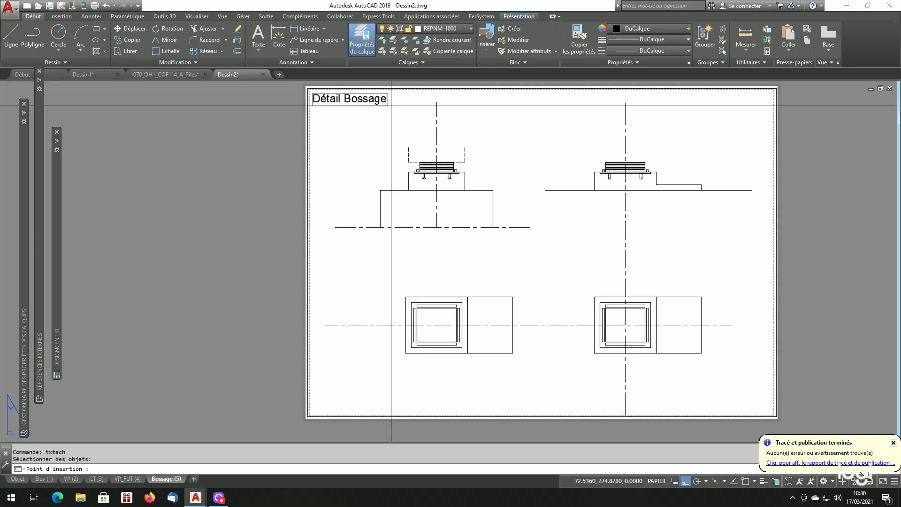
click(391, 105)
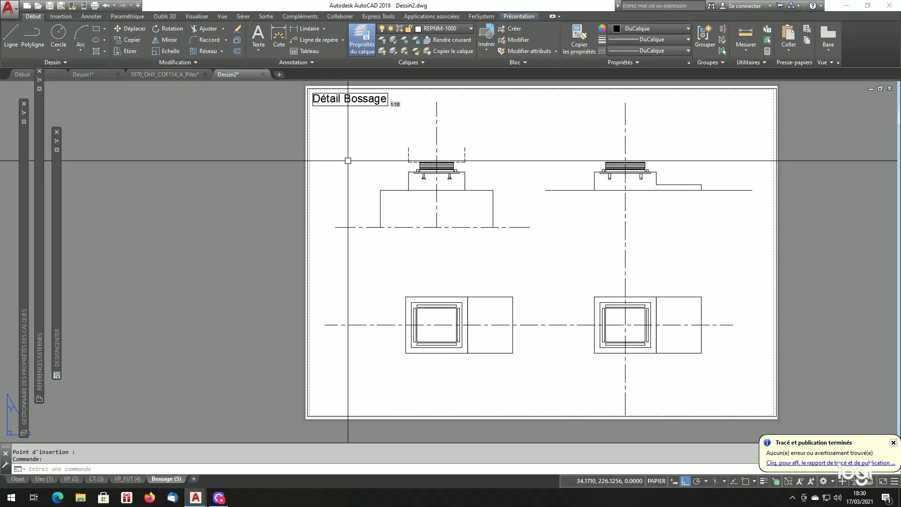
- Save the drawing as Exemple in the D:\FerSystem\Documentation folder
key(ctrl+s)
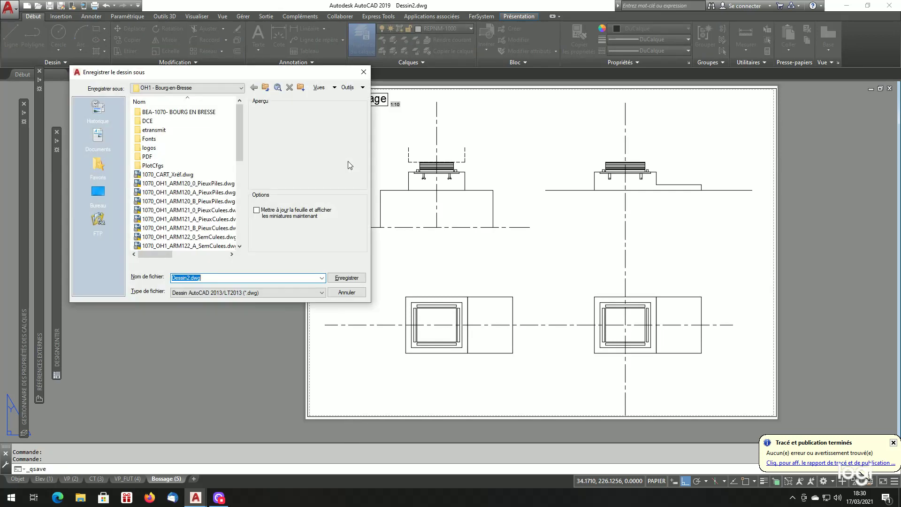
click(211, 89)
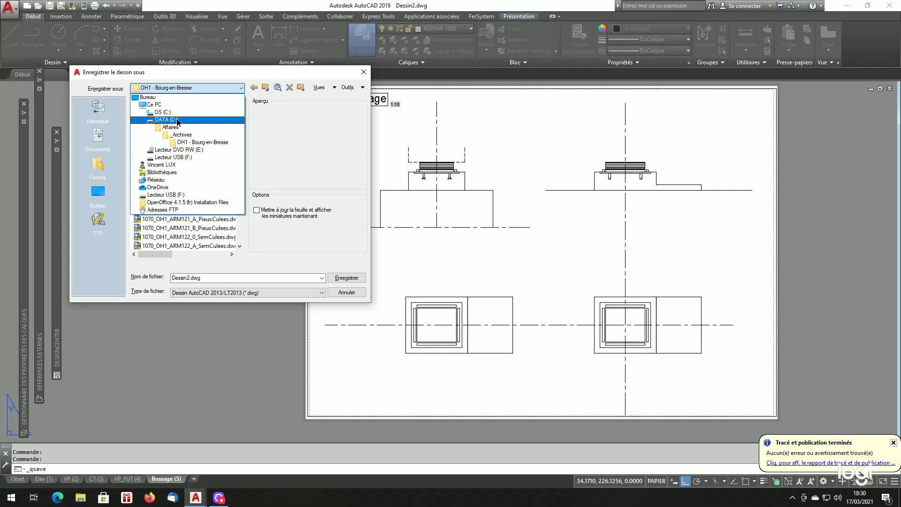
click(177, 120)
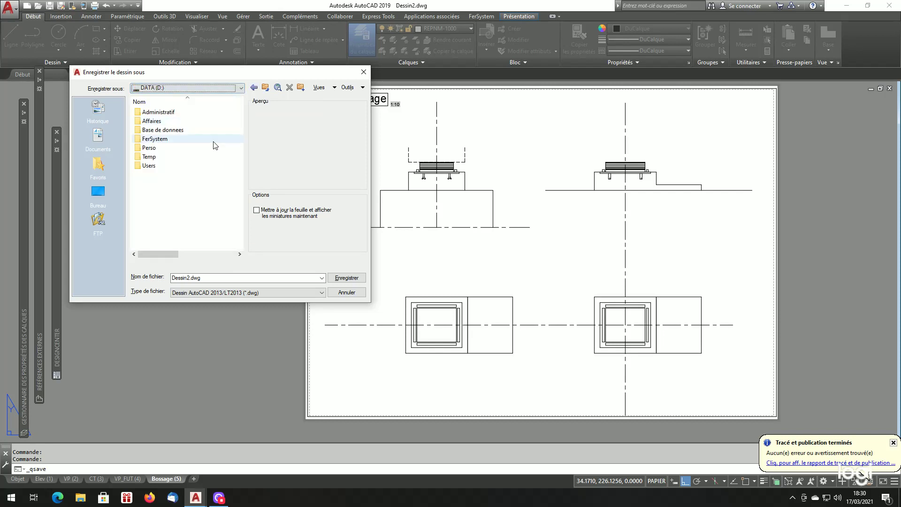
double_click(155, 139)
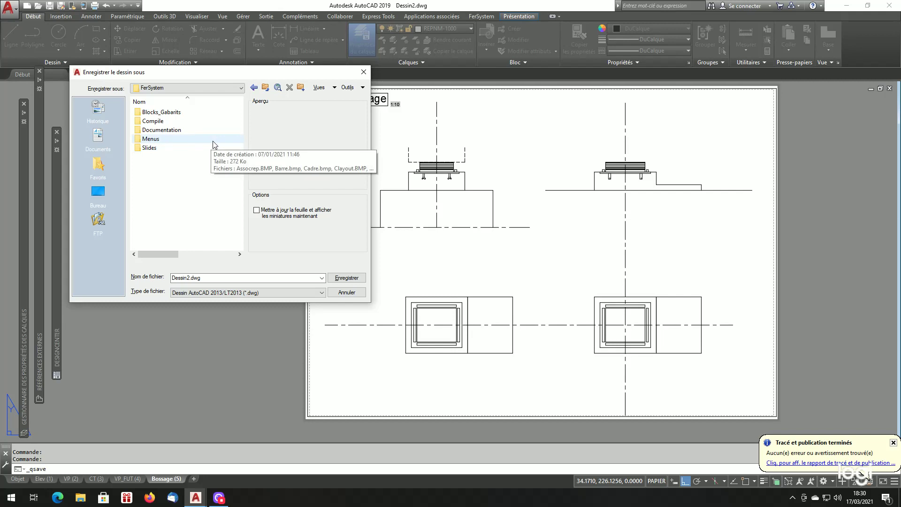
double_click(176, 131)
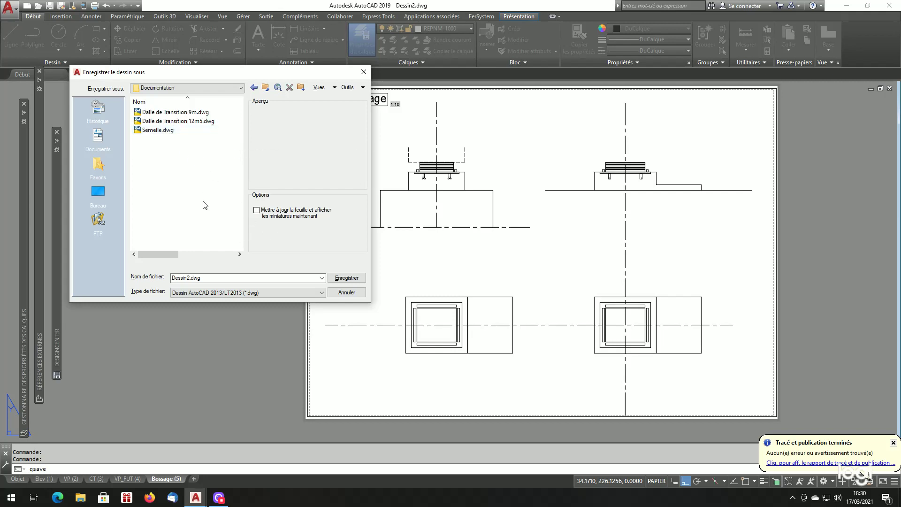
double_click(213, 278)
text(Exemple)
key(Return)
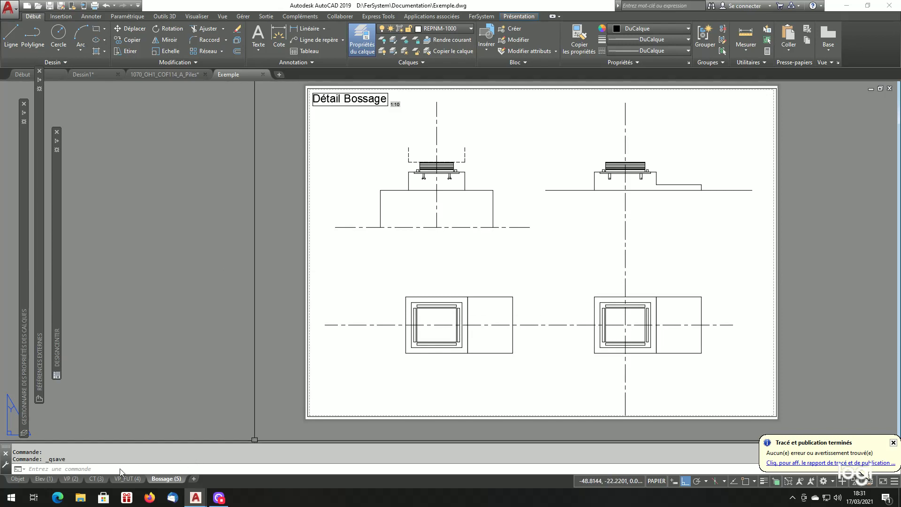
- Review the titled layouts one after another, from Elev (1) to Bossage (5)
click(41, 479)
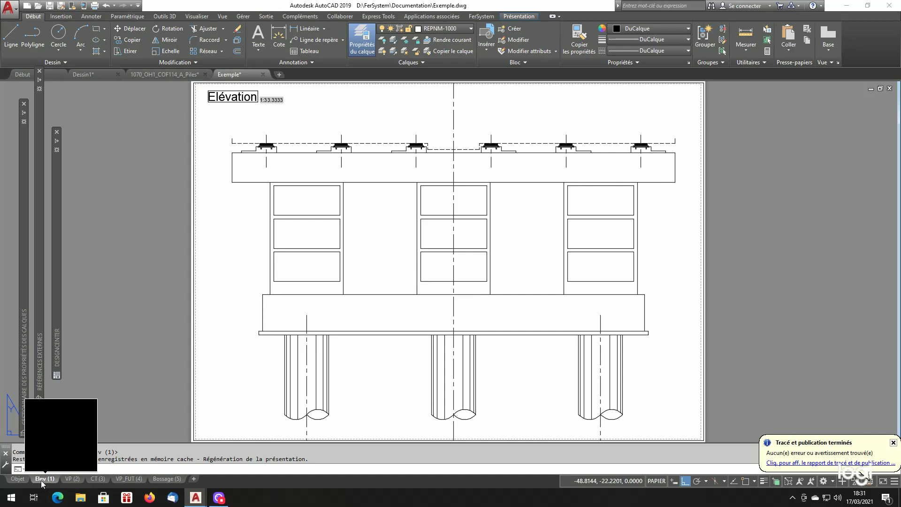
click(73, 478)
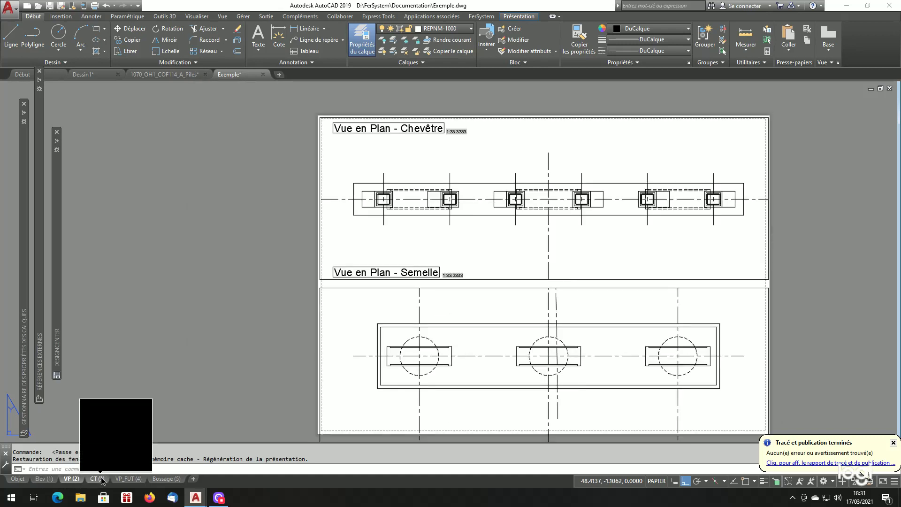
click(97, 479)
click(131, 479)
click(166, 478)
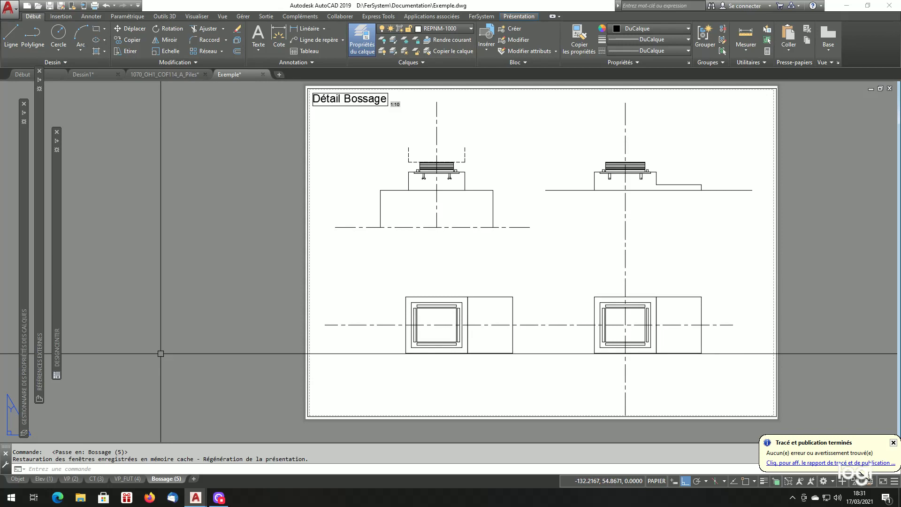
- Set up the publication of the selected layouts, Elev (1) to Bossage (5), with PDF as the output format
click(42, 478)
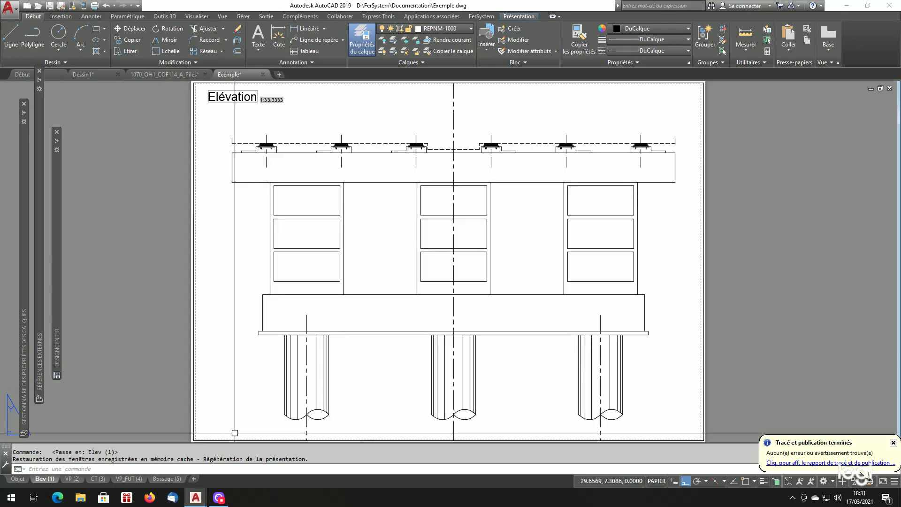
right_click(170, 480)
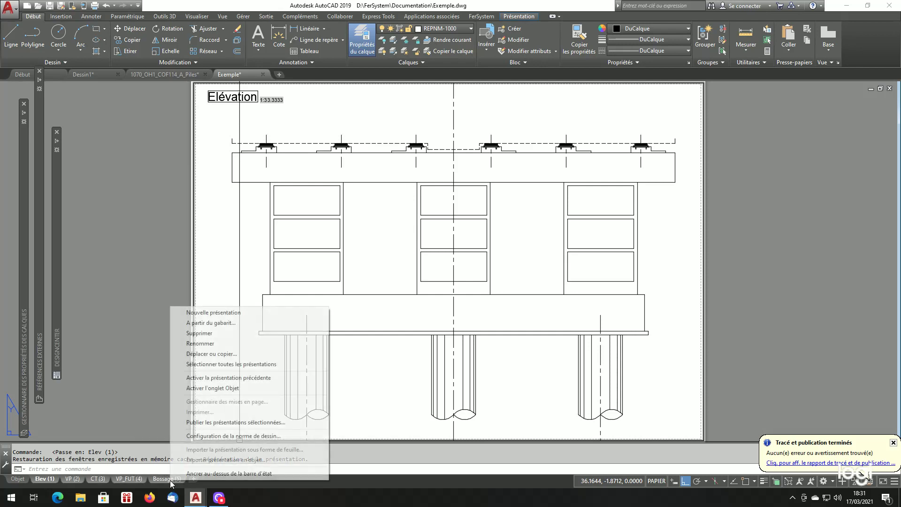
click(214, 423)
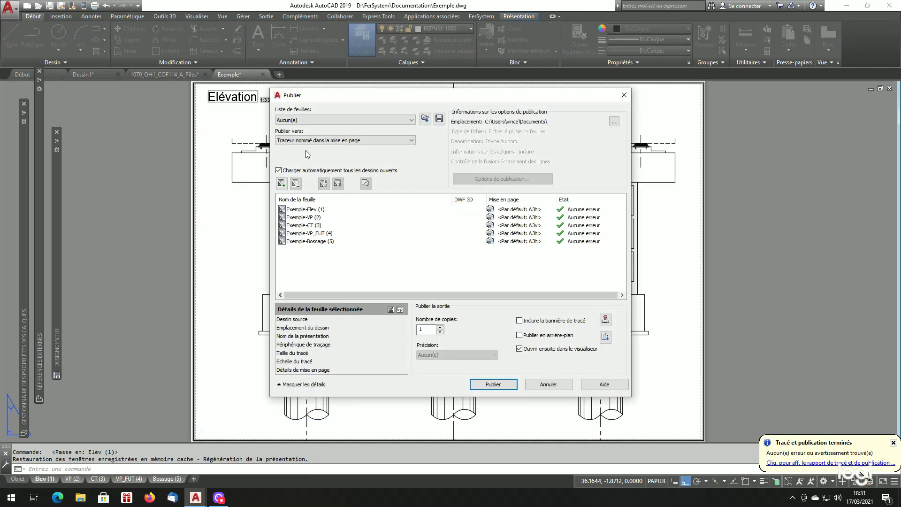
click(317, 141)
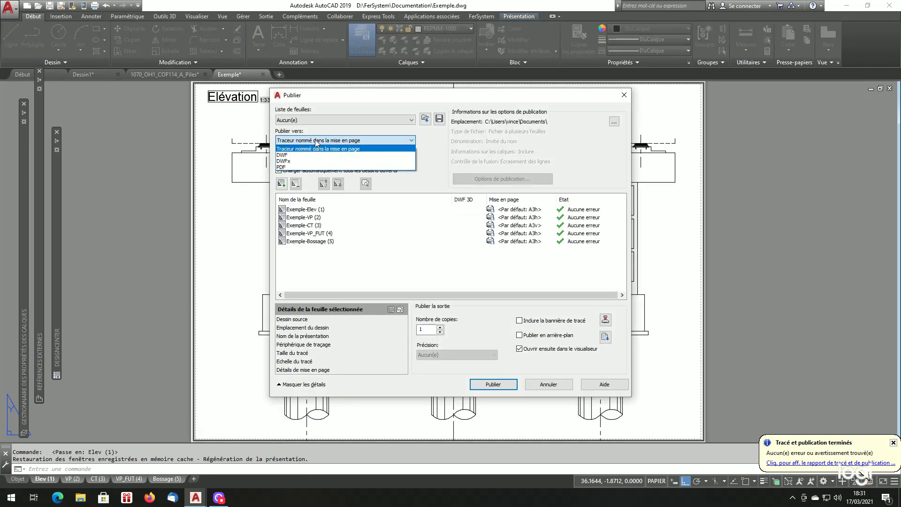
click(282, 167)
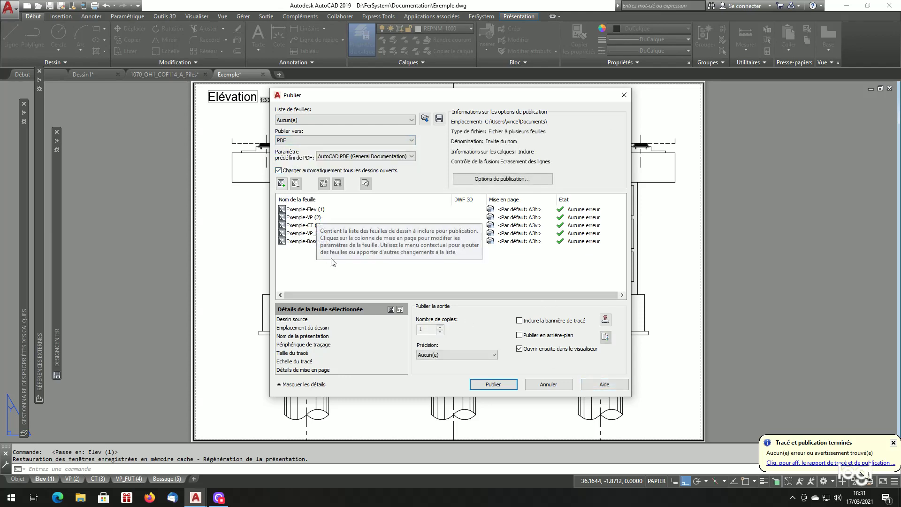
- Publish the five sheets to Exemple.pdf in the D:\Base de donnees\fer\Exemples folder
click(491, 385)
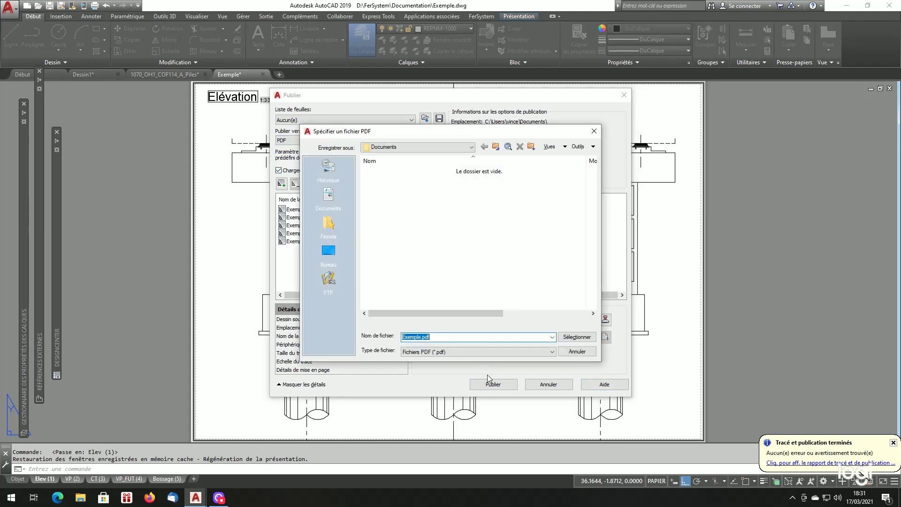
click(401, 149)
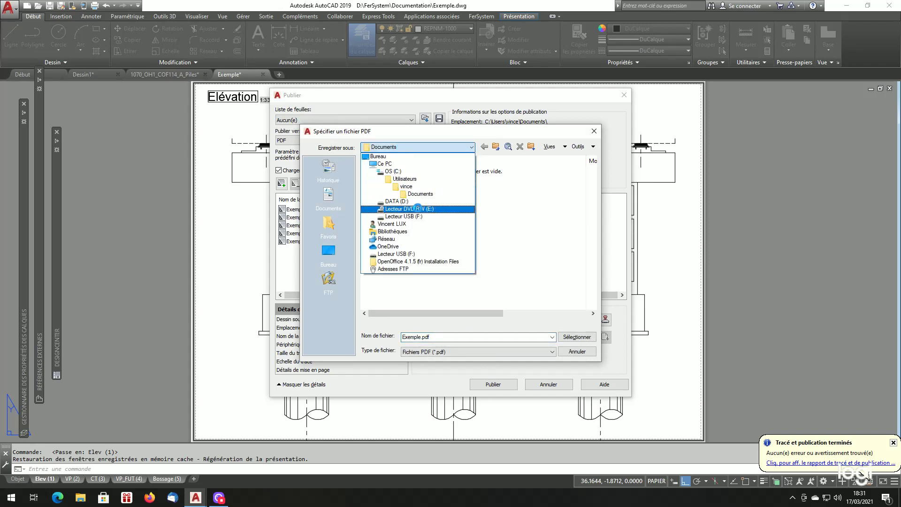
click(414, 201)
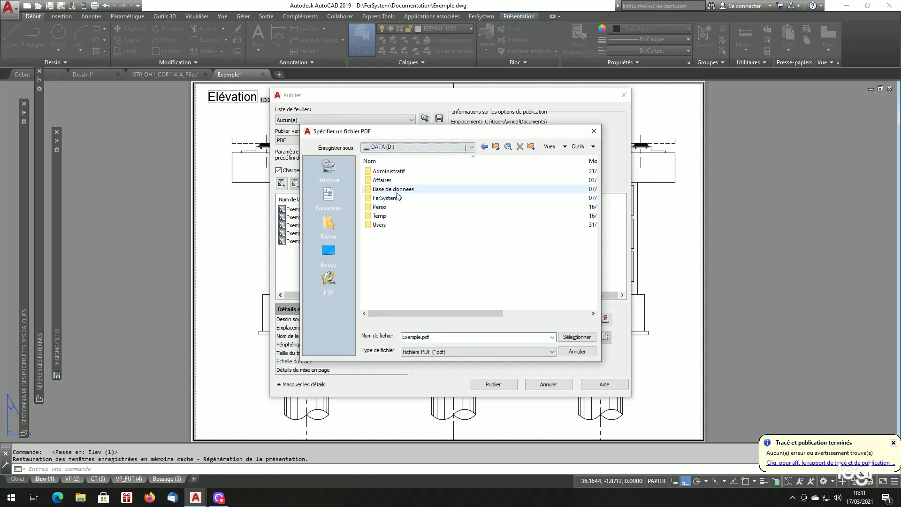
double_click(395, 190)
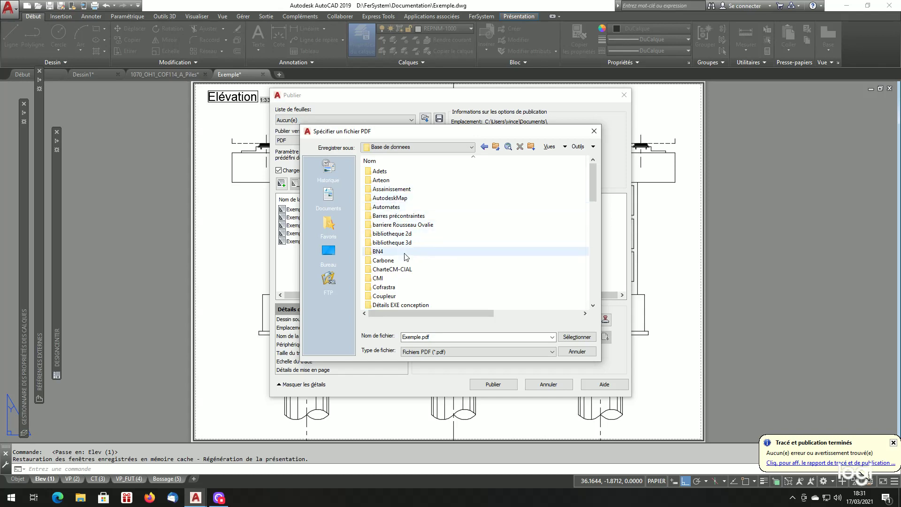
scroll(415, 239, down, 3)
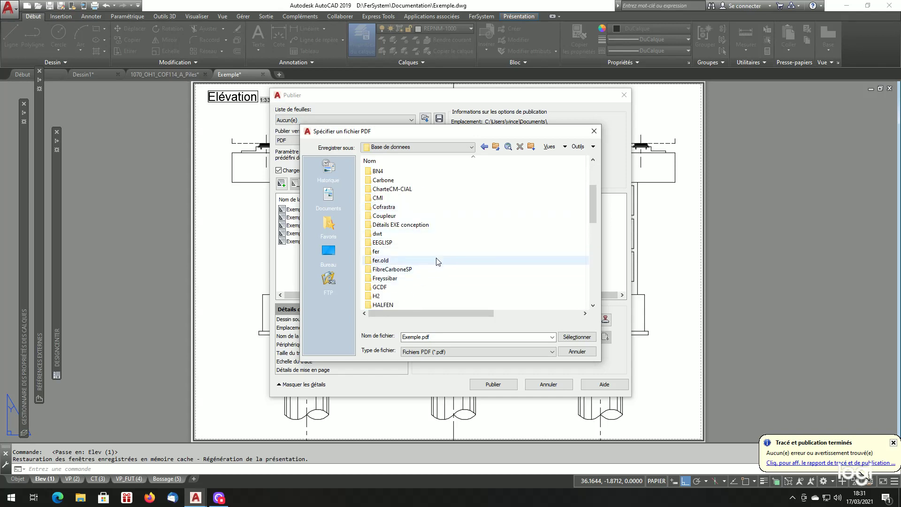
double_click(387, 254)
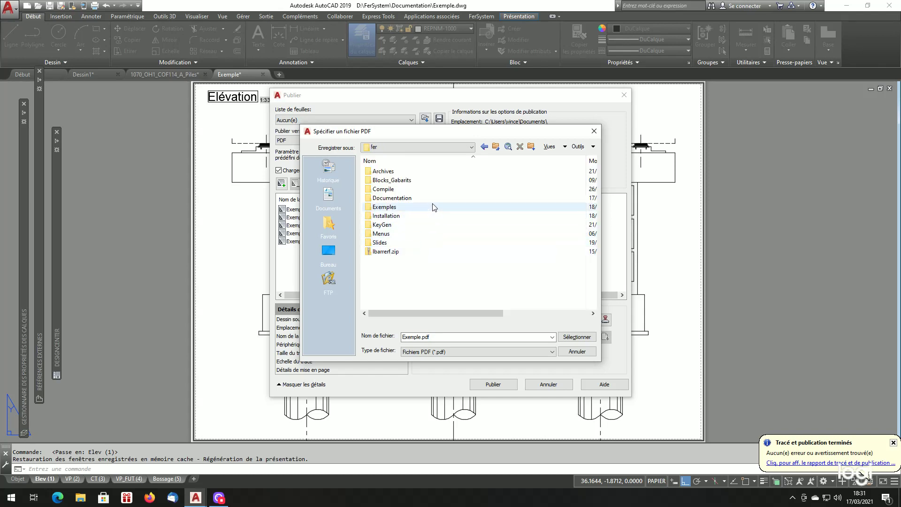
double_click(387, 207)
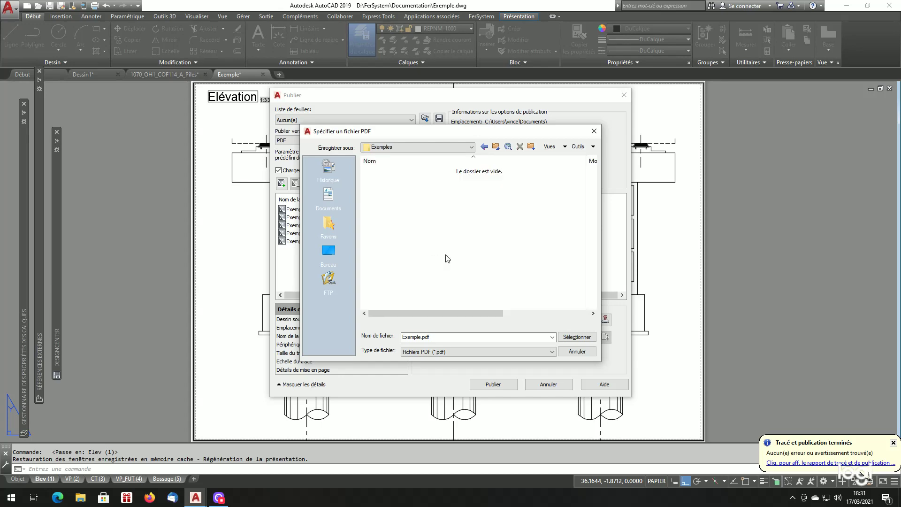
click(569, 338)
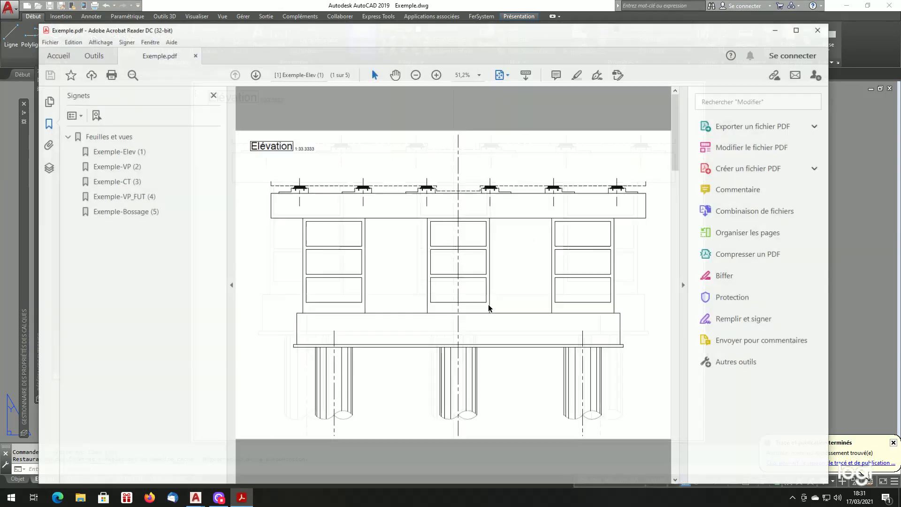
- Review the pages of the published Exemple.pdf, from Exemple-Elev (1) to Exemple-Bossage (5), checking titles and scale labels
scroll(409, 260, down, 3)
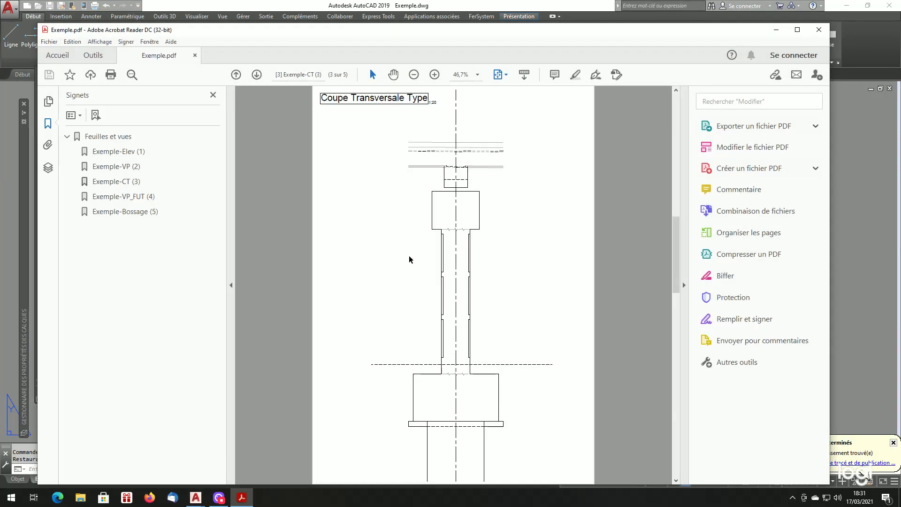
scroll(409, 259, down, 2)
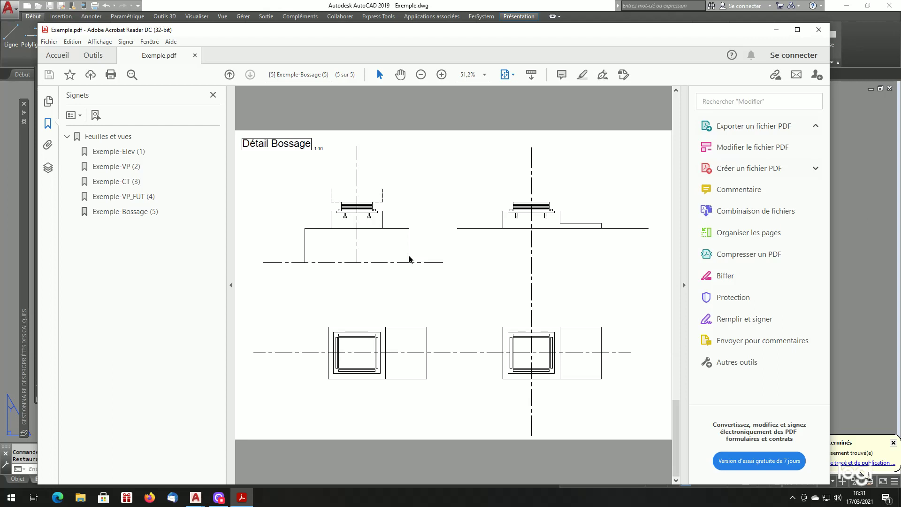
scroll(409, 260, up, 4)
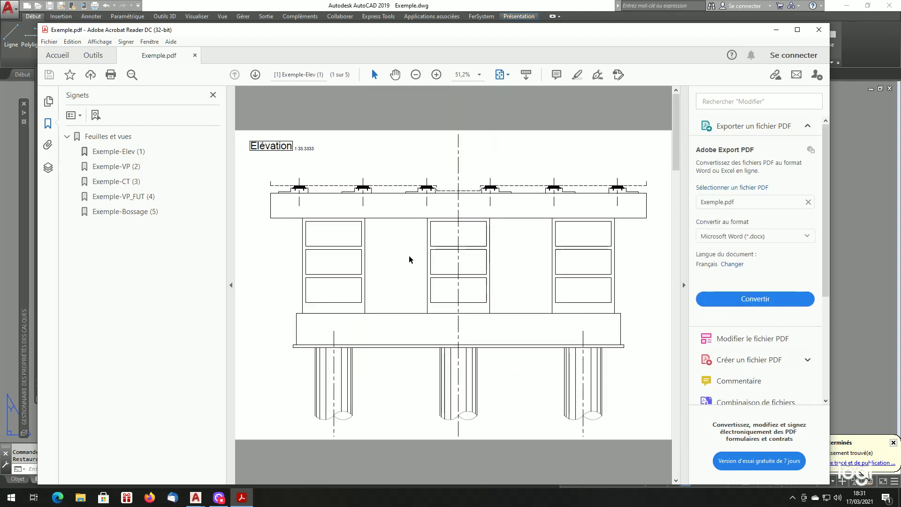
scroll(409, 259, down, 2)
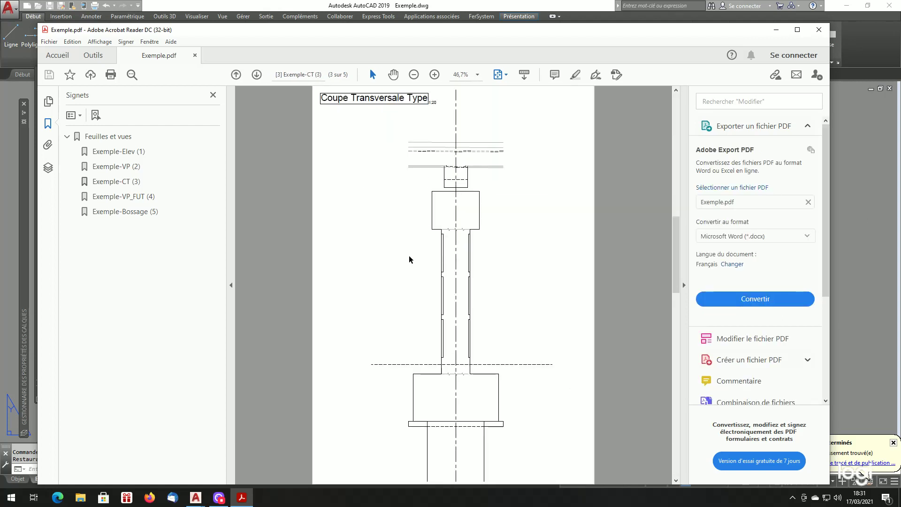
scroll(409, 259, down, 2)
scroll(409, 259, up, 3)
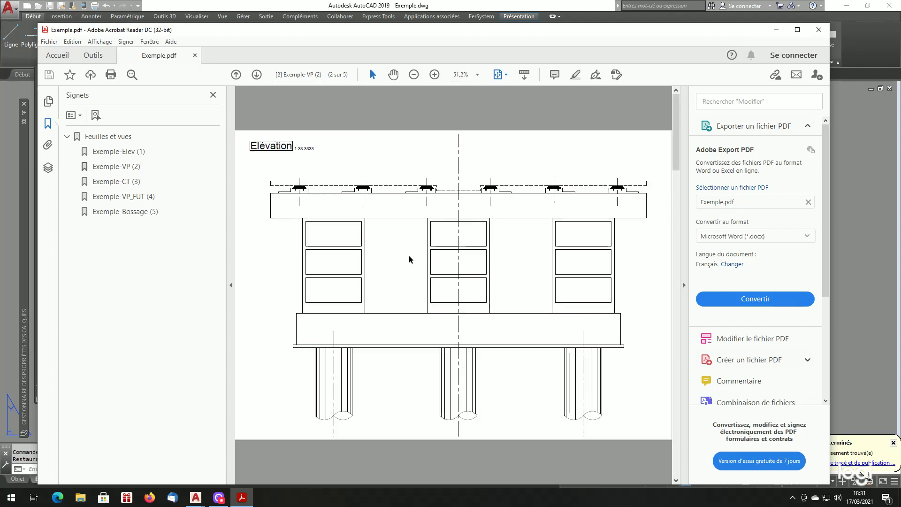
scroll(409, 260, up, 1)
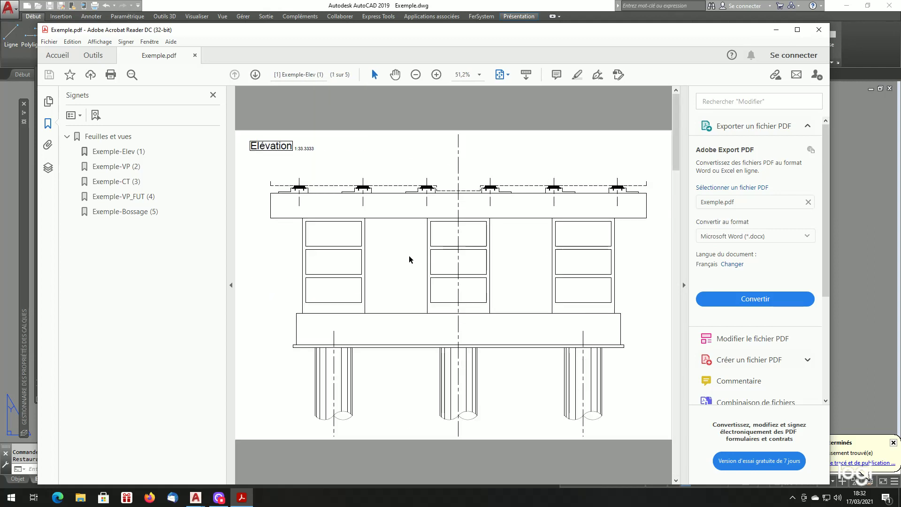